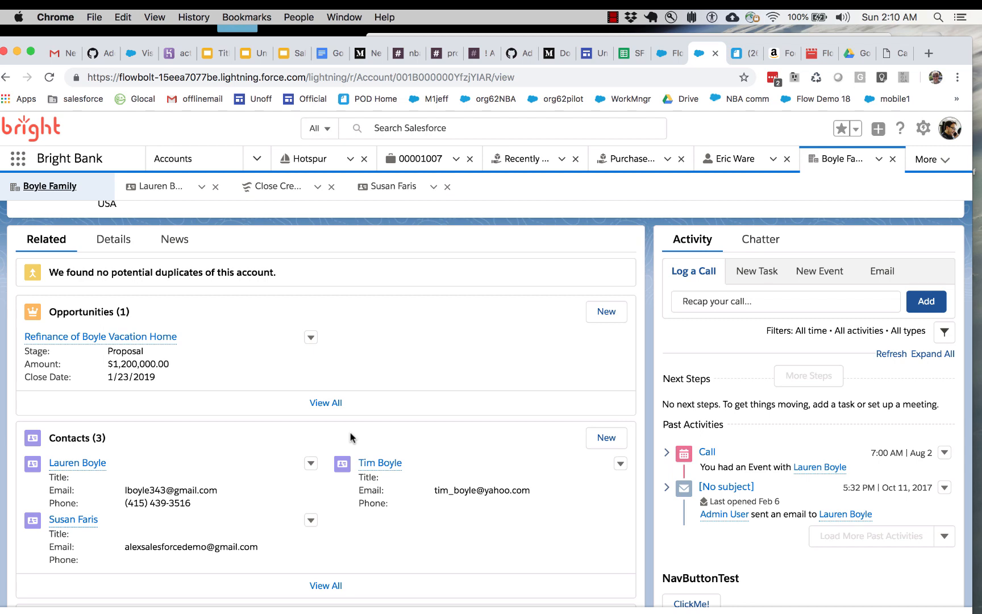
scroll(350, 437, "up", 3)
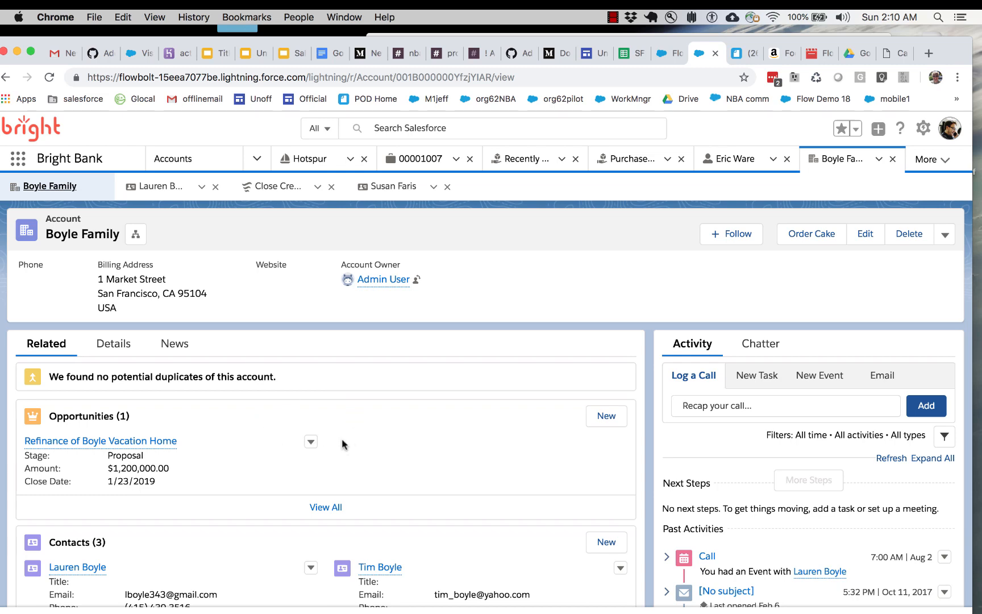
scroll(347, 438, "down", 2)
scroll(347, 439, "up", 1)
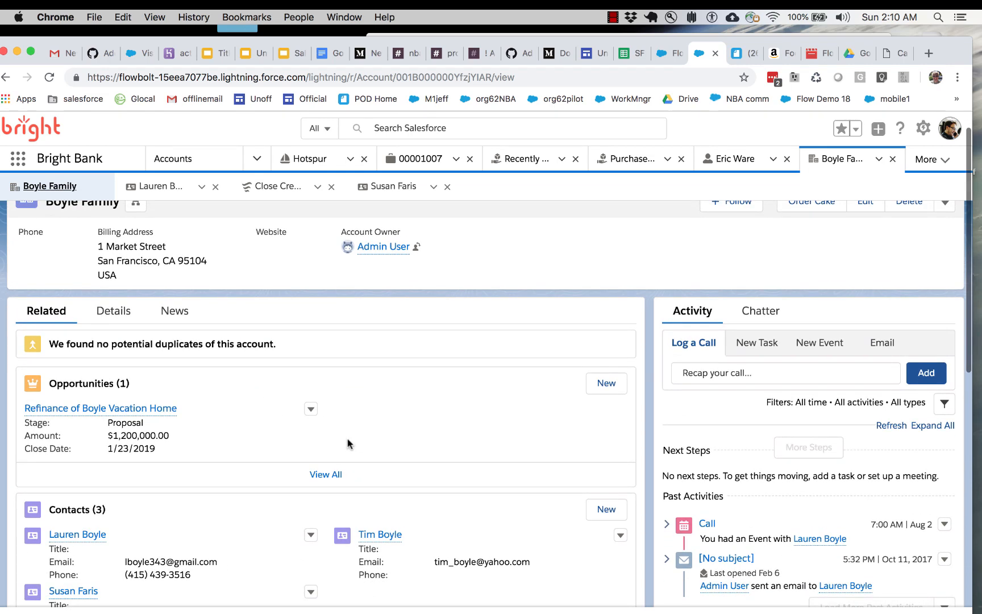
scroll(486, 411, "up", 2)
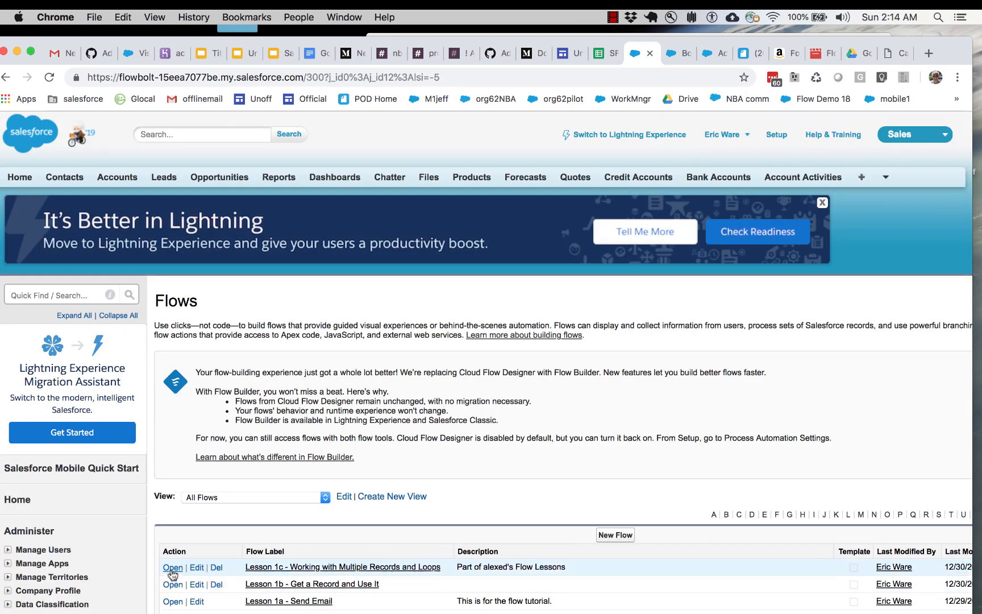
Step: Open the Lesson 1c flow and prepare a new-flow copy labelled "Lesson 1d - Launching Flows from Buttons and Using Decisions"
left_click(167, 567)
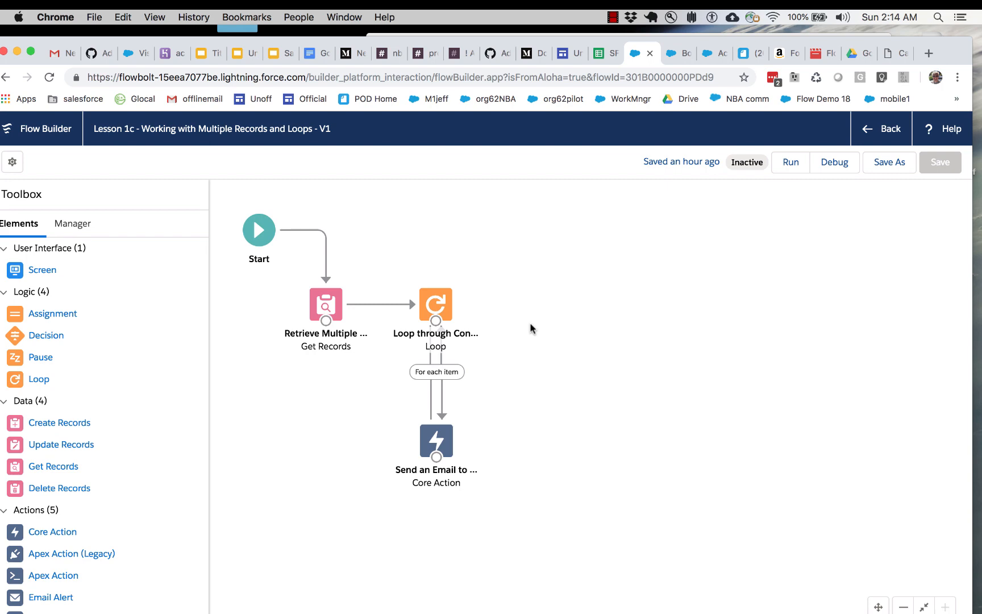
left_click(891, 162)
left_click(538, 291)
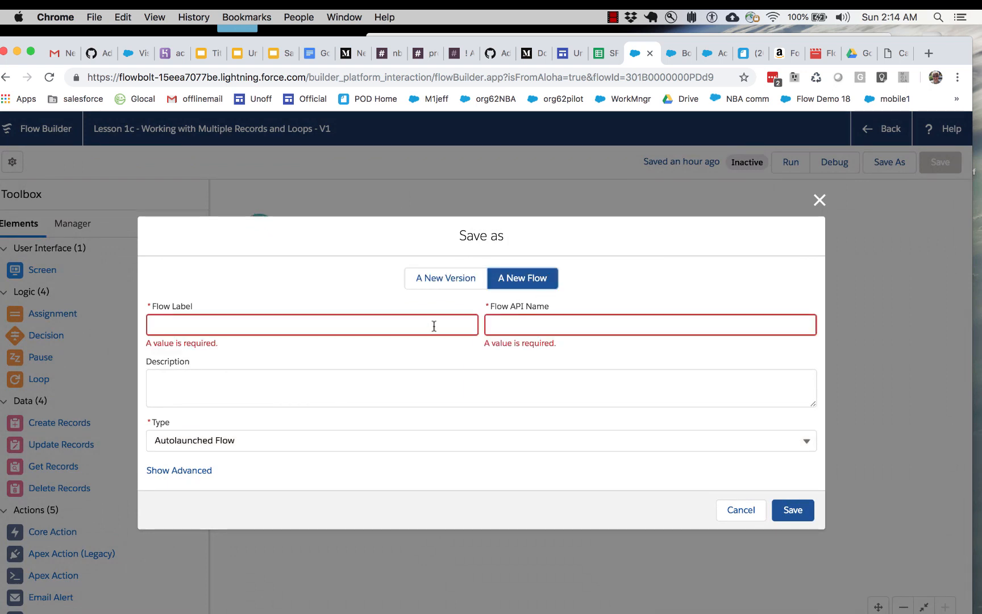
left_click(397, 327)
type("Les")
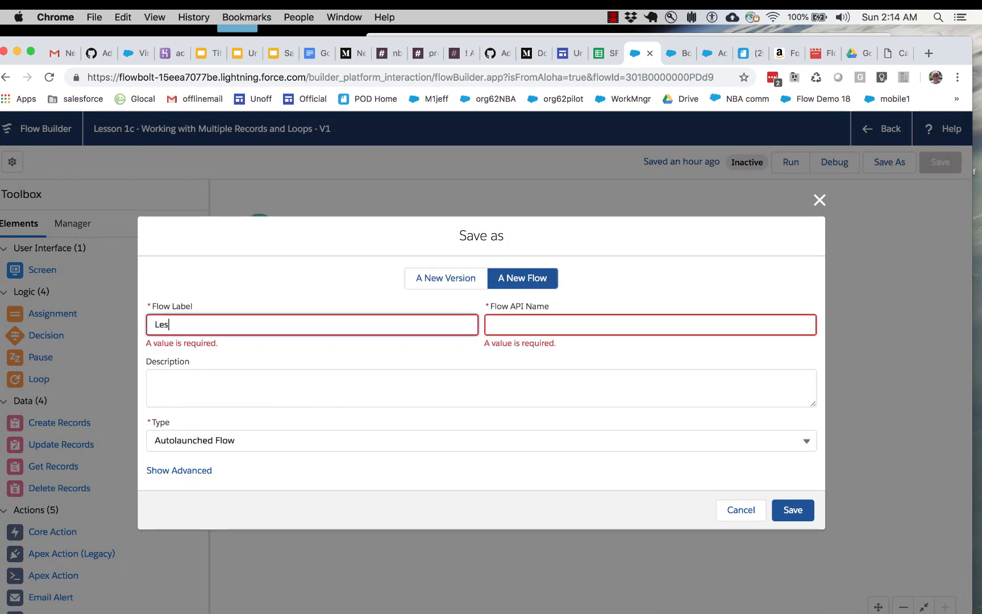
type("son 1d - Launching Flows")
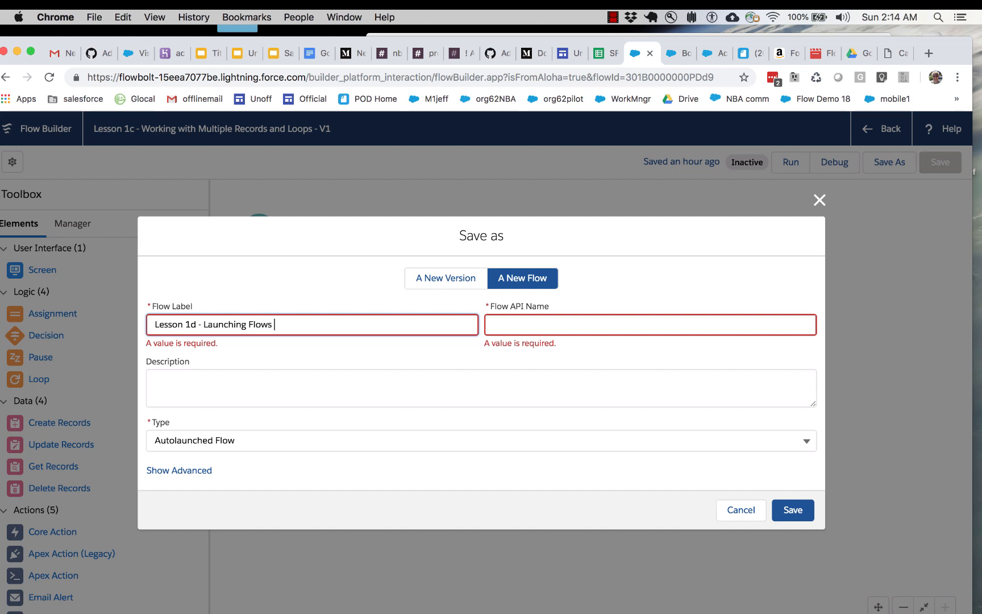
type(" from Buttons and Using Decisions")
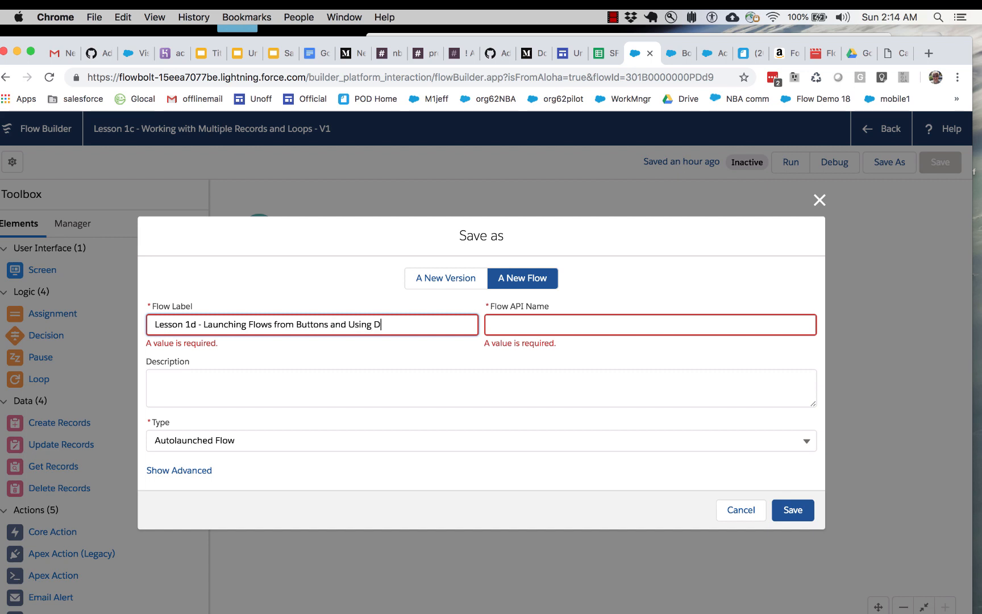
key("Tab")
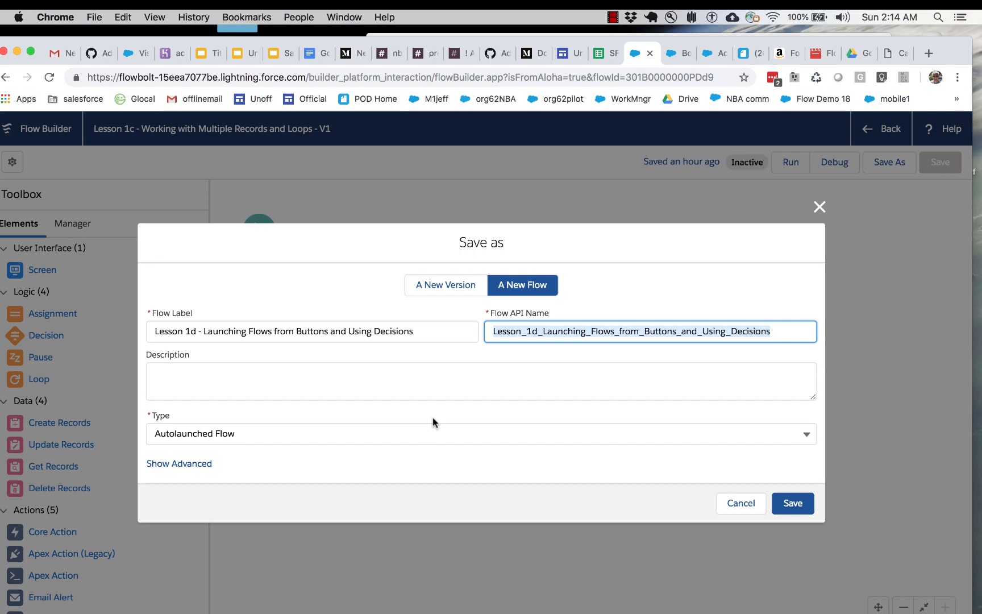
Step: Set the new flow's type to Screen Flow and save it
left_click(432, 431)
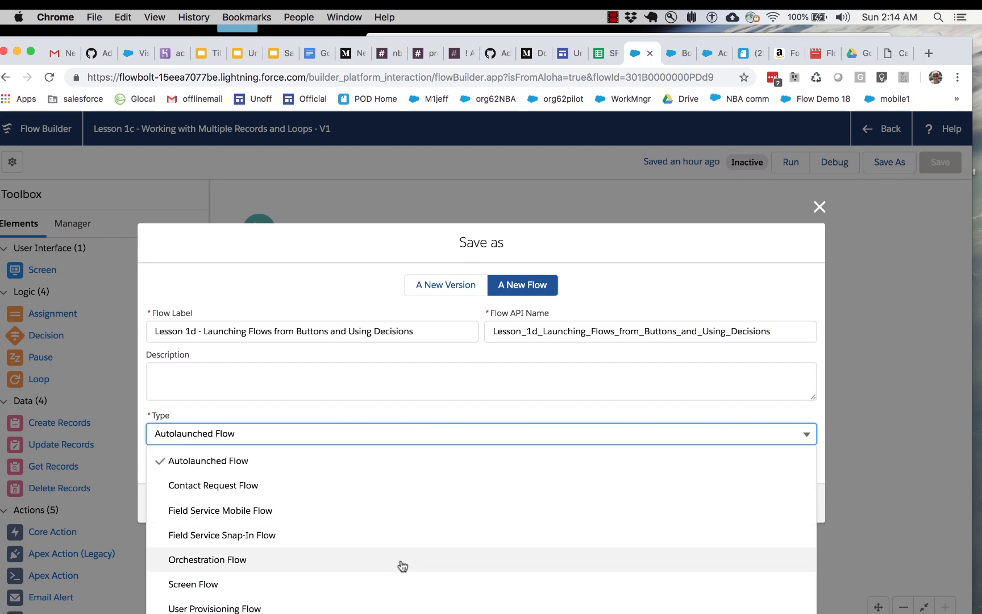
left_click(400, 581)
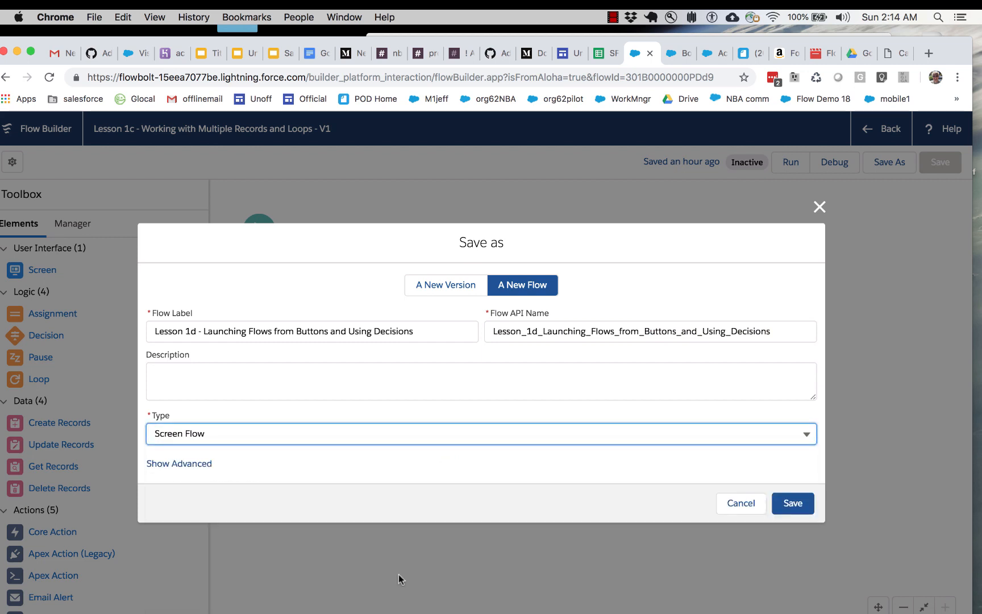
left_click(791, 504)
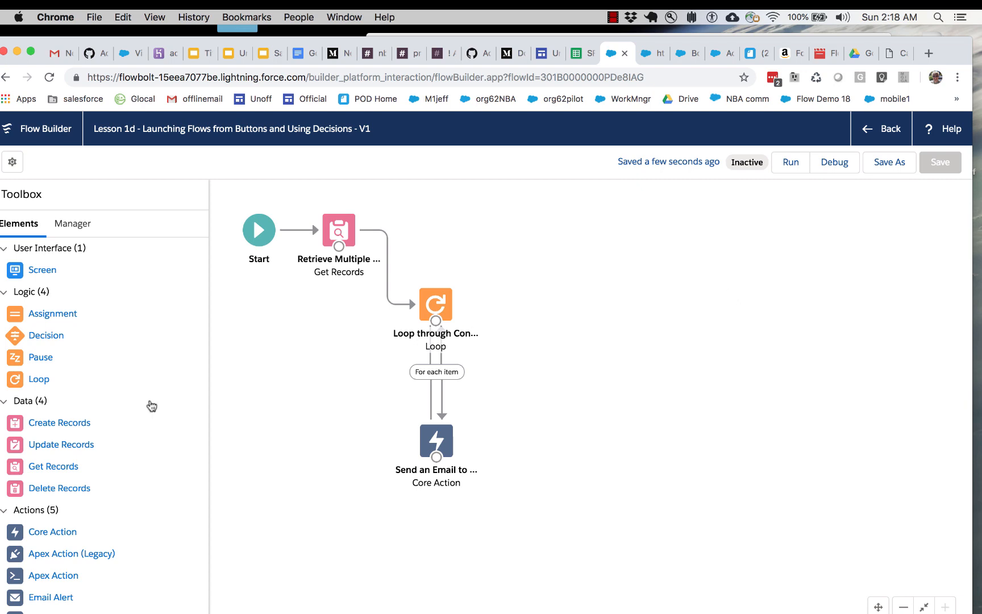
Step: Add a Screen element to the canvas below Start and label it "Confirmation Screen"
left_click_drag(44, 276, 271, 315)
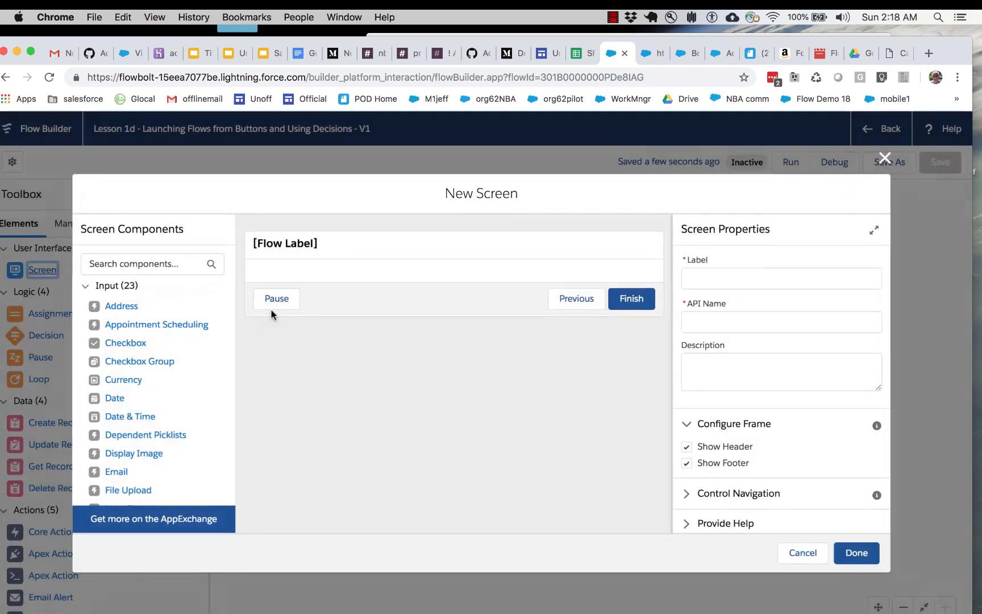
left_click(733, 278)
type("Conf")
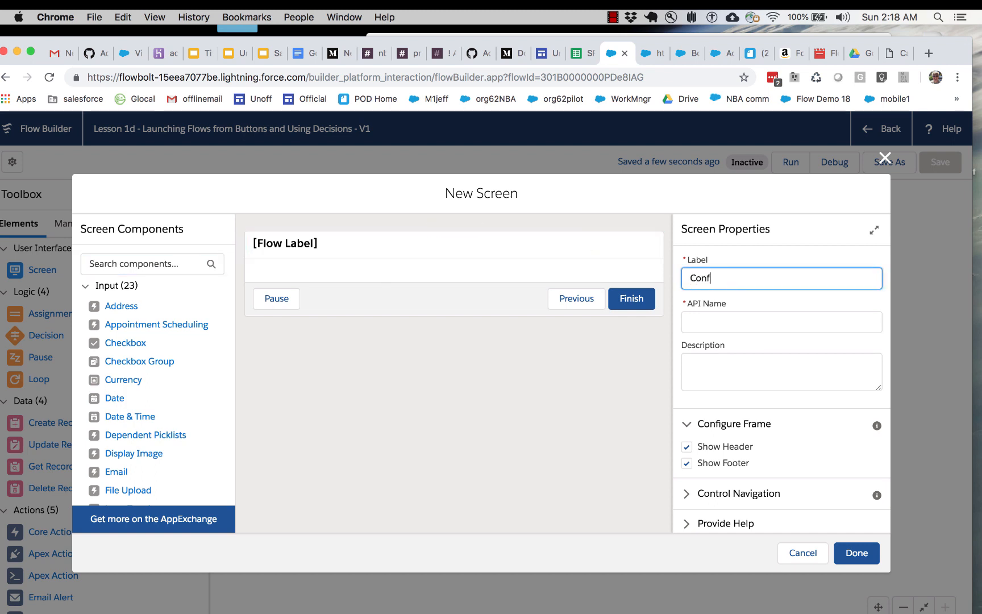
type("irmation Screen")
key("Tab")
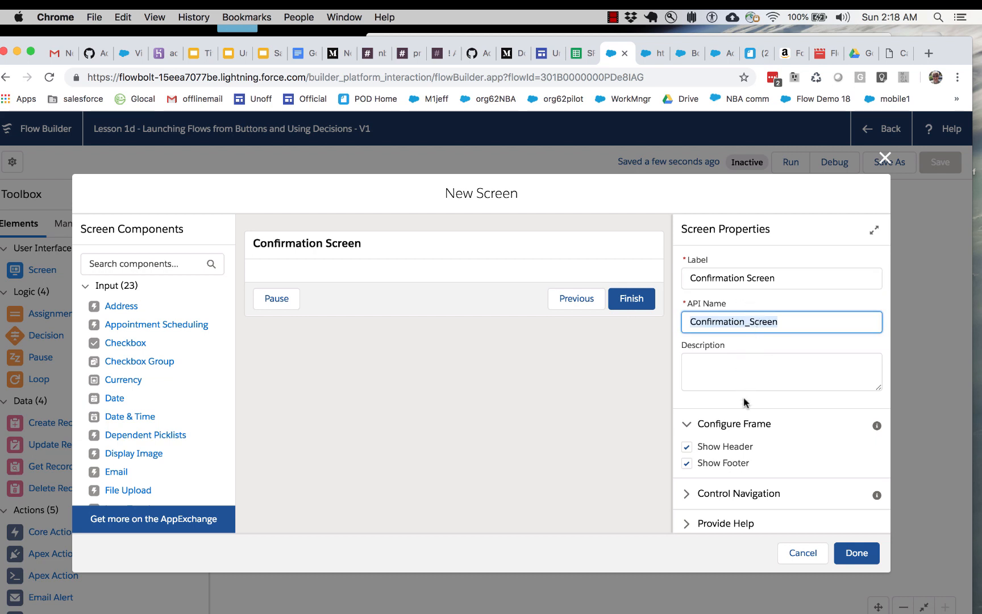
Step: Disable the Pause option in the Confirmation Screen's navigation settings
scroll(719, 454, "down", 1)
left_click(689, 487)
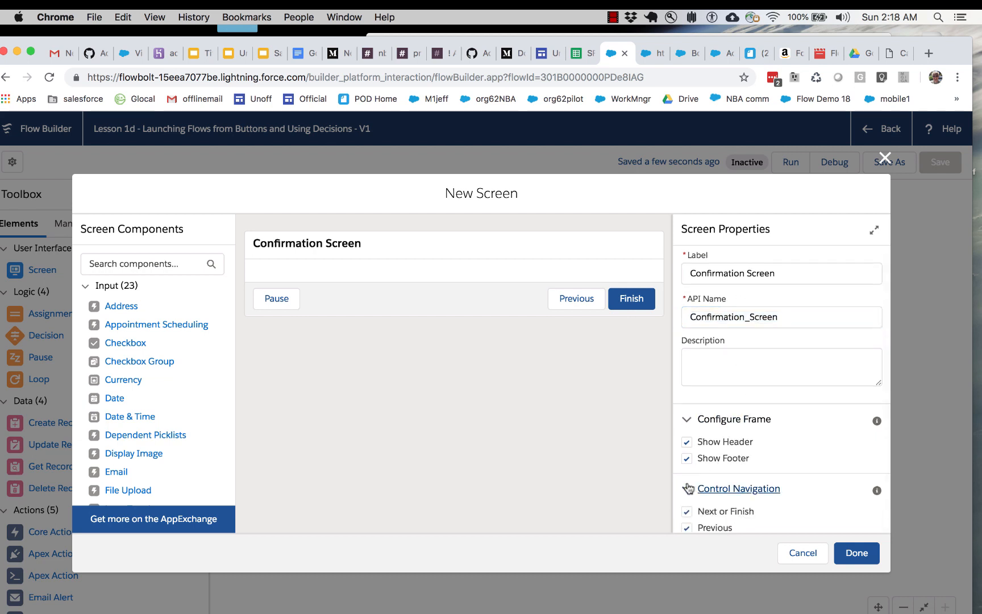
scroll(686, 484, "down", 3)
left_click(687, 426)
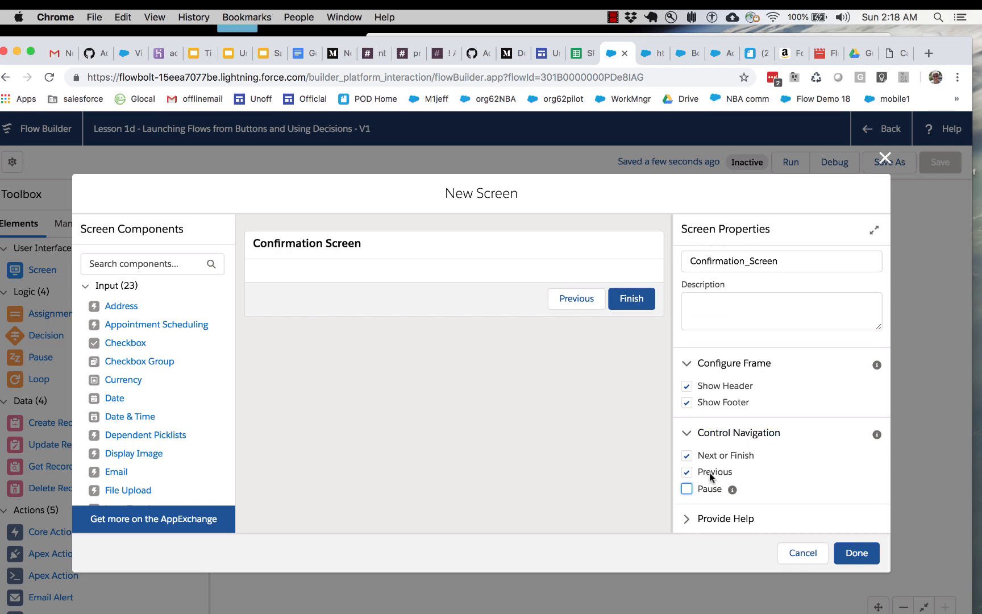
scroll(736, 375, "up", 2)
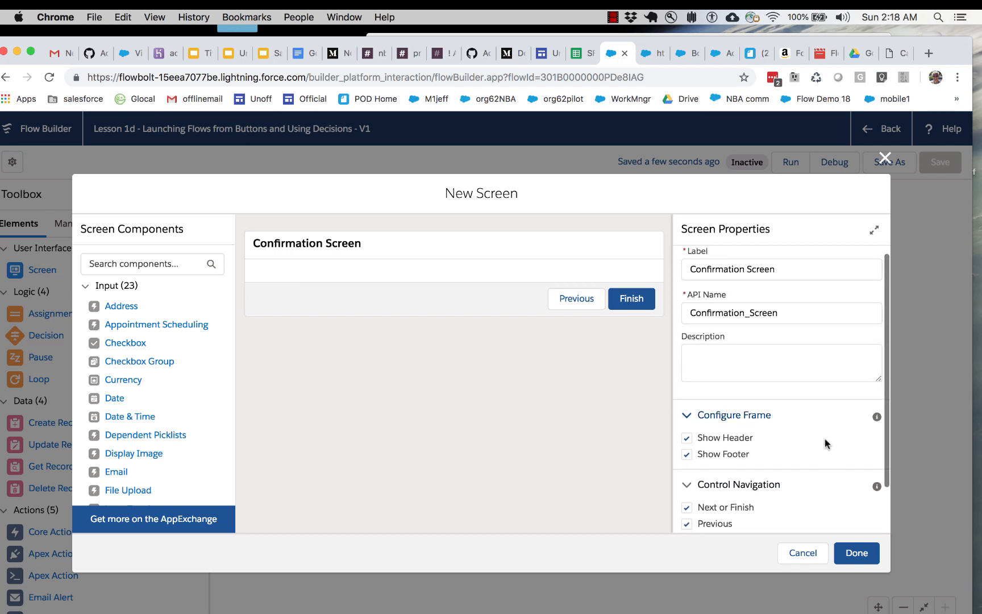
Step: Add a Display Text component to the Confirmation Screen with the API name displayText1
scroll(156, 407, "down", 10)
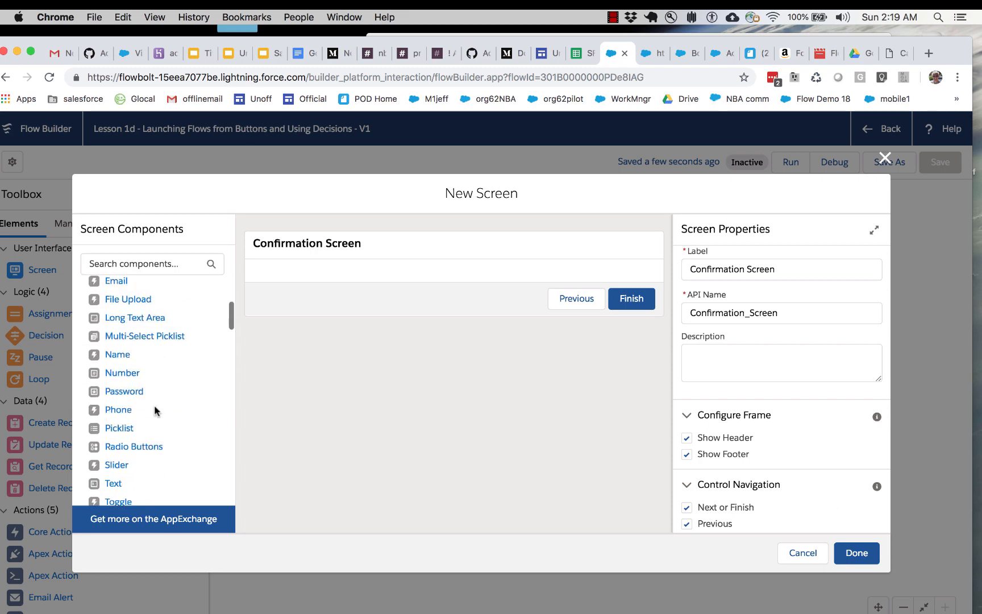
scroll(155, 410, "down", 3)
scroll(154, 409, "up", 10)
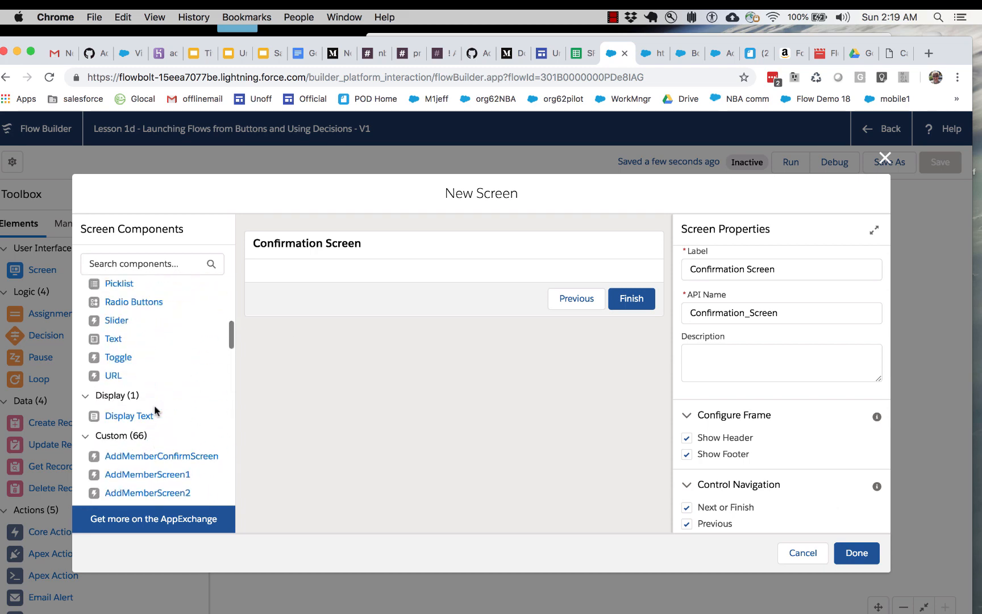
scroll(142, 418, "down", 1)
left_click_drag(133, 423, 335, 273)
left_click(709, 282)
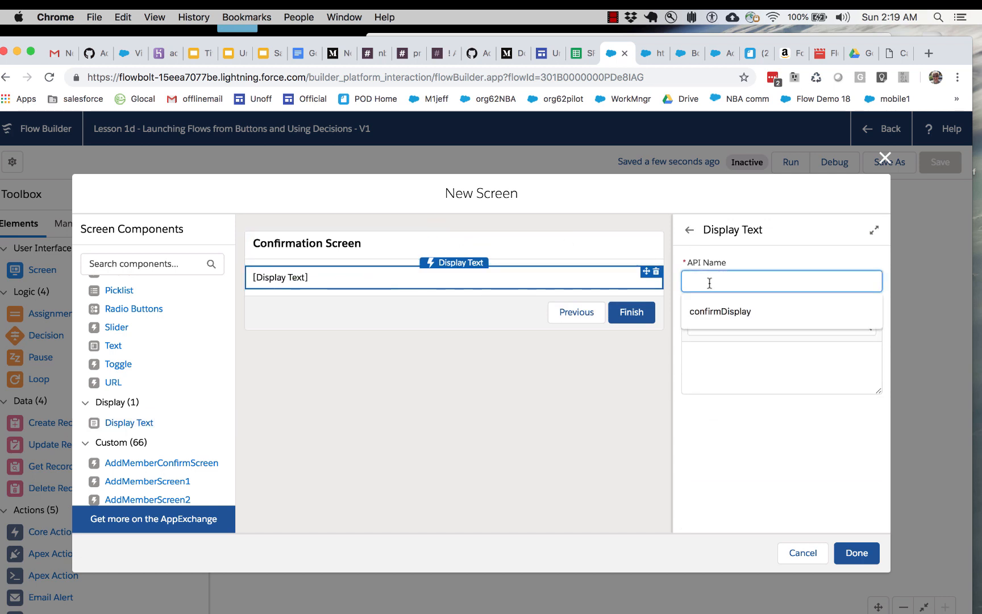
type("c")
key("BackSpace")
type("di")
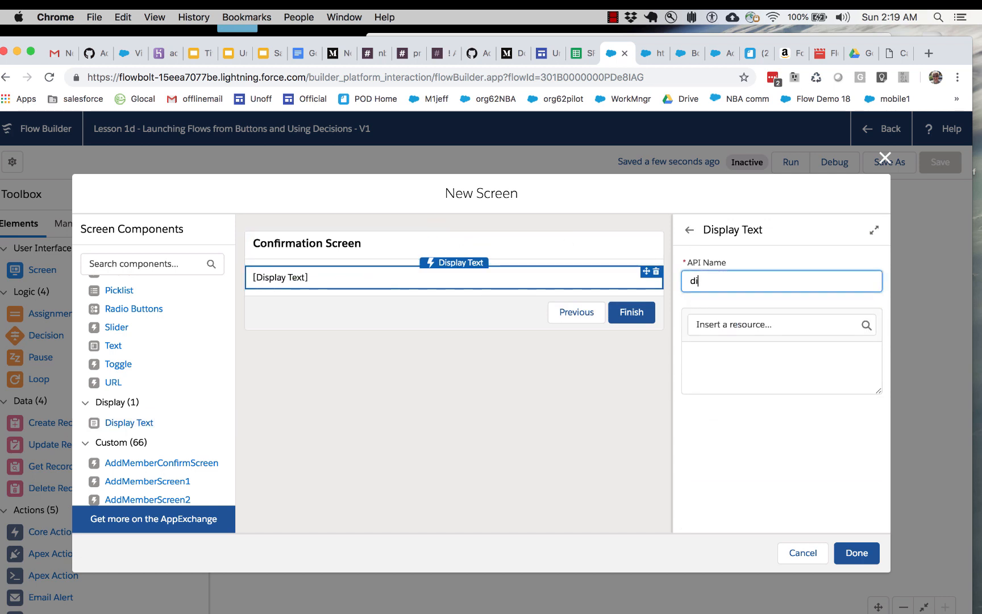
type("splayText1")
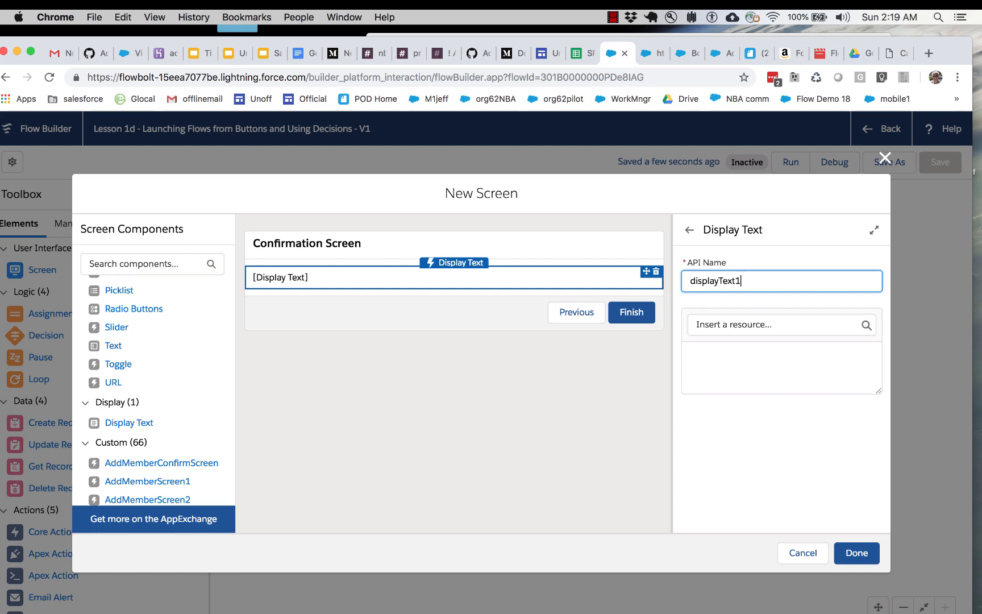
Step: Paste the copied message about choosing Next to email all account contacts or closing the window into the display text, and finish the screen
left_click(736, 358)
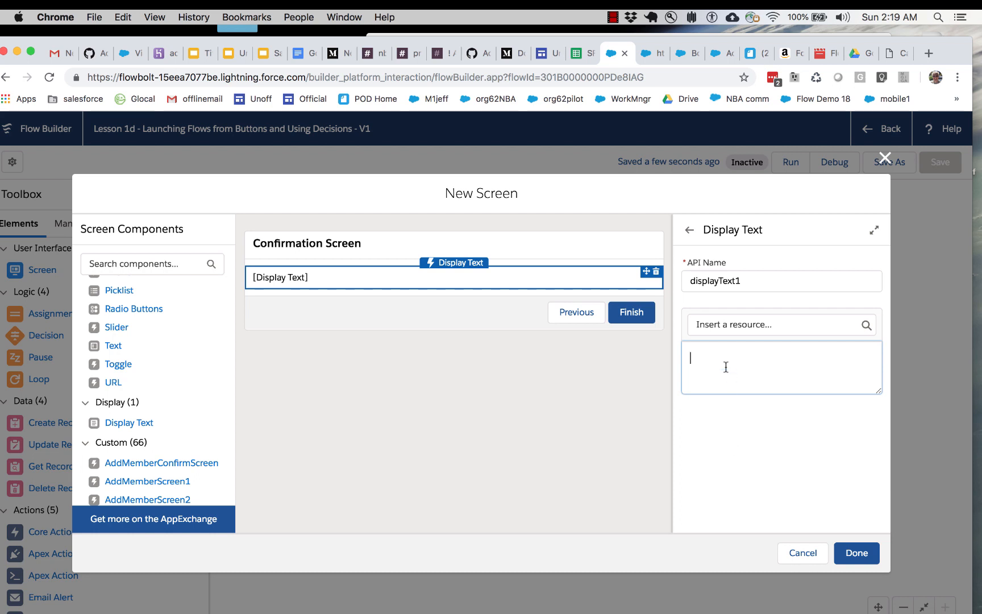
key("super+v")
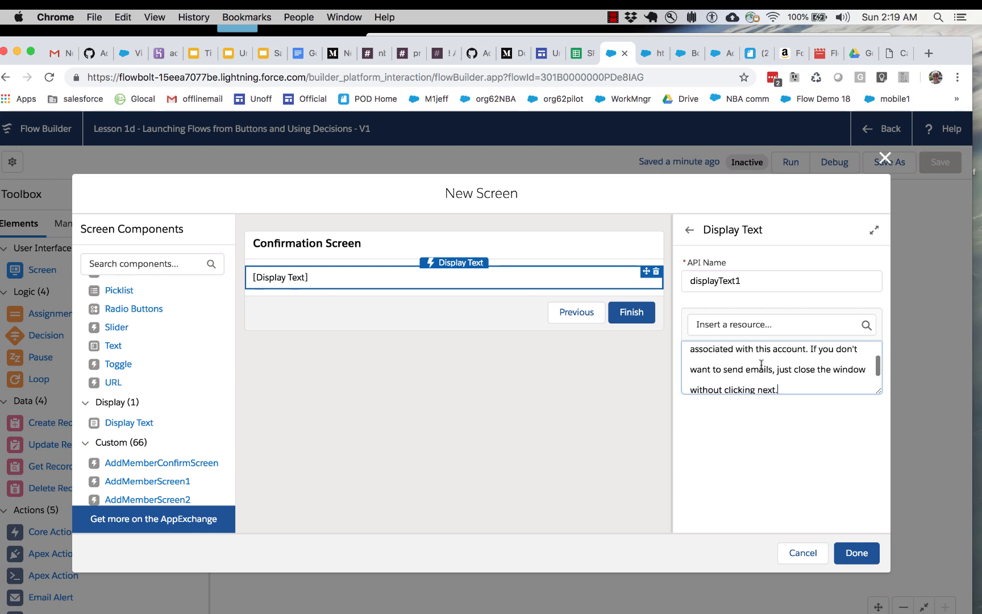
left_click(779, 276)
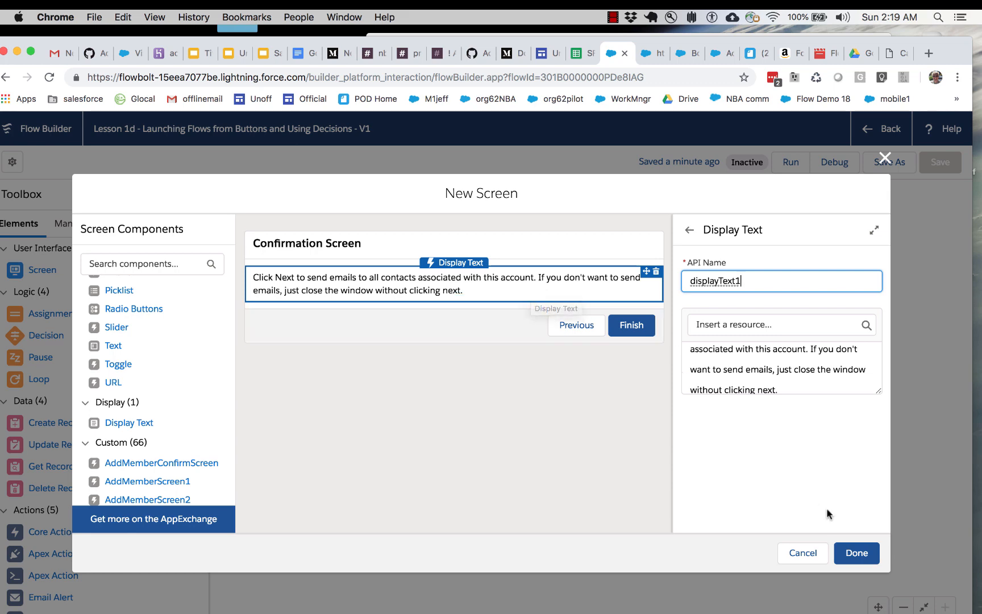
left_click(846, 553)
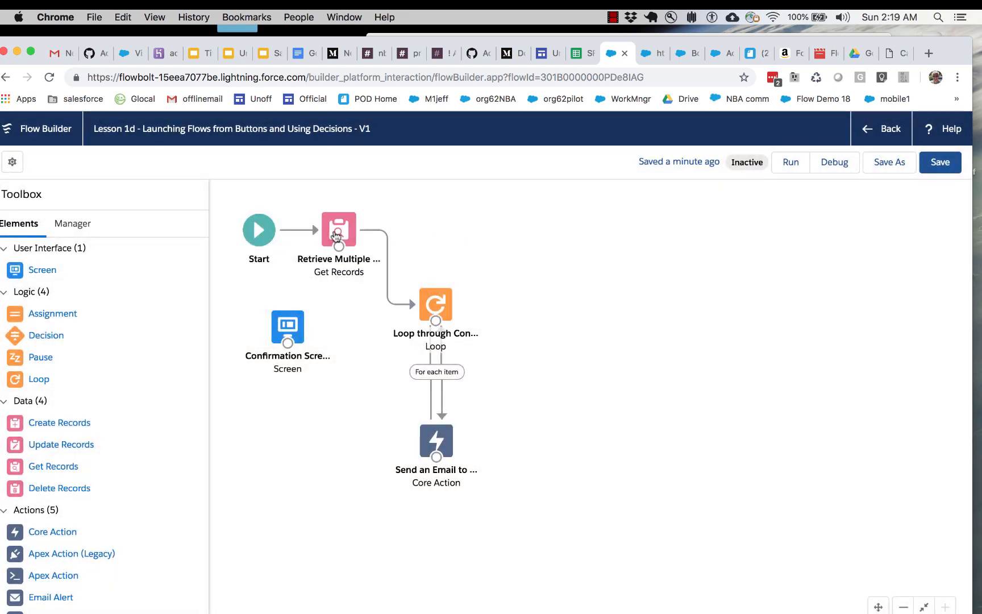
Step: Reroute the flow from Start through the Confirmation Screen to the Get Records element, and save the flow
left_click_drag(336, 235, 357, 235)
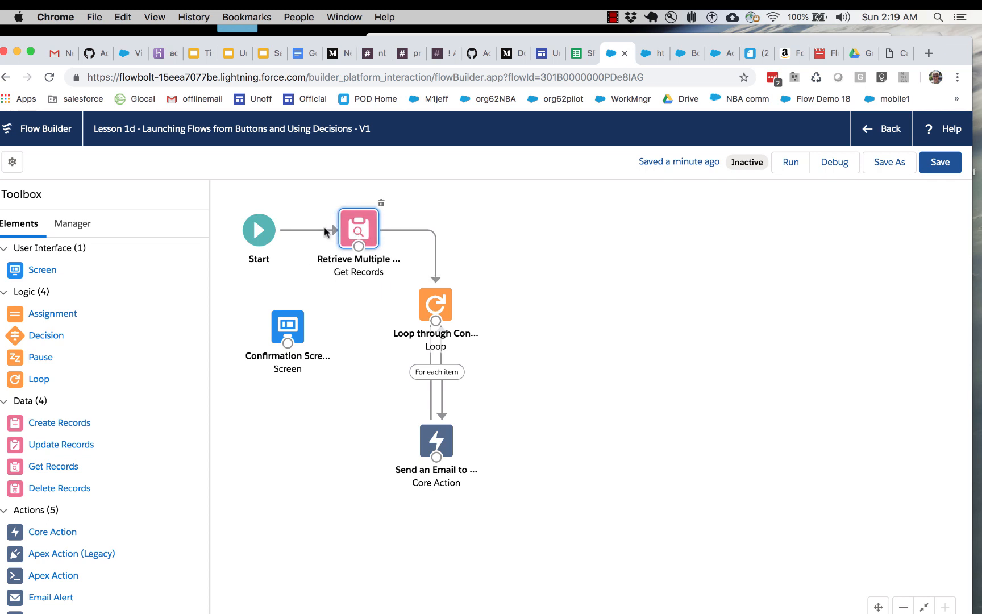
left_click(333, 230)
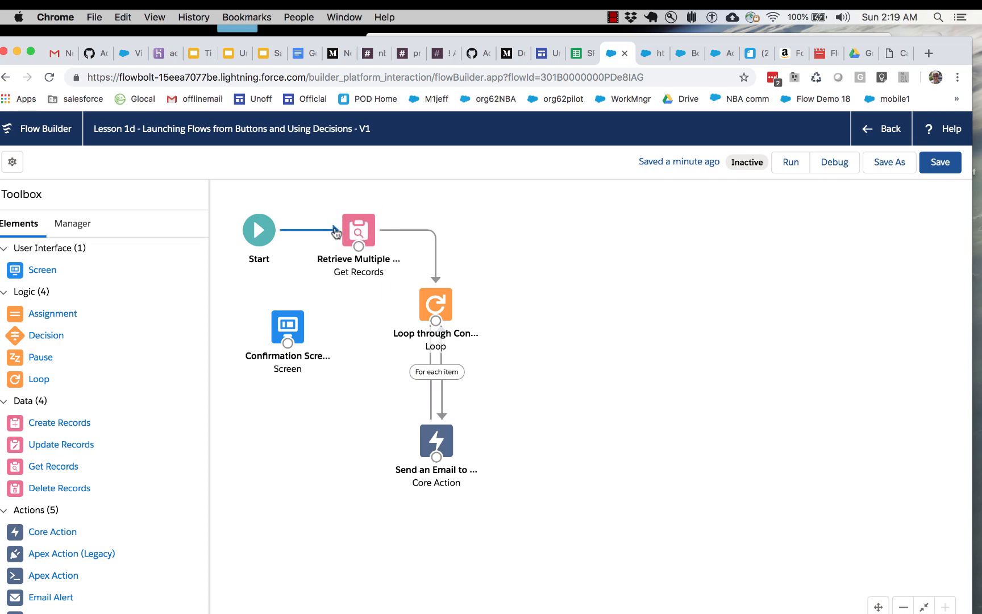
key("Delete")
left_click_drag(259, 246, 383, 224)
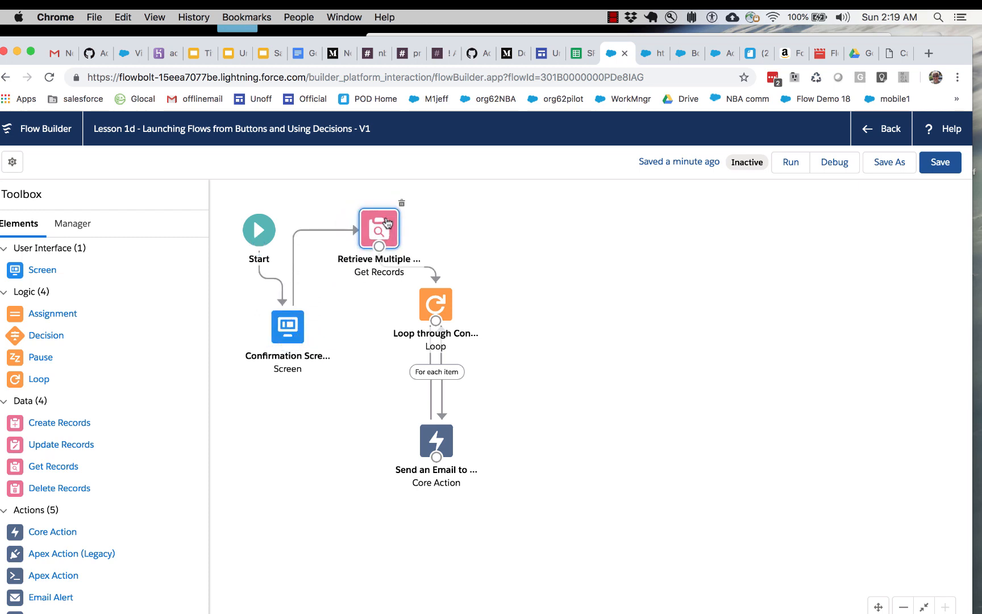
left_click(557, 257)
left_click(938, 155)
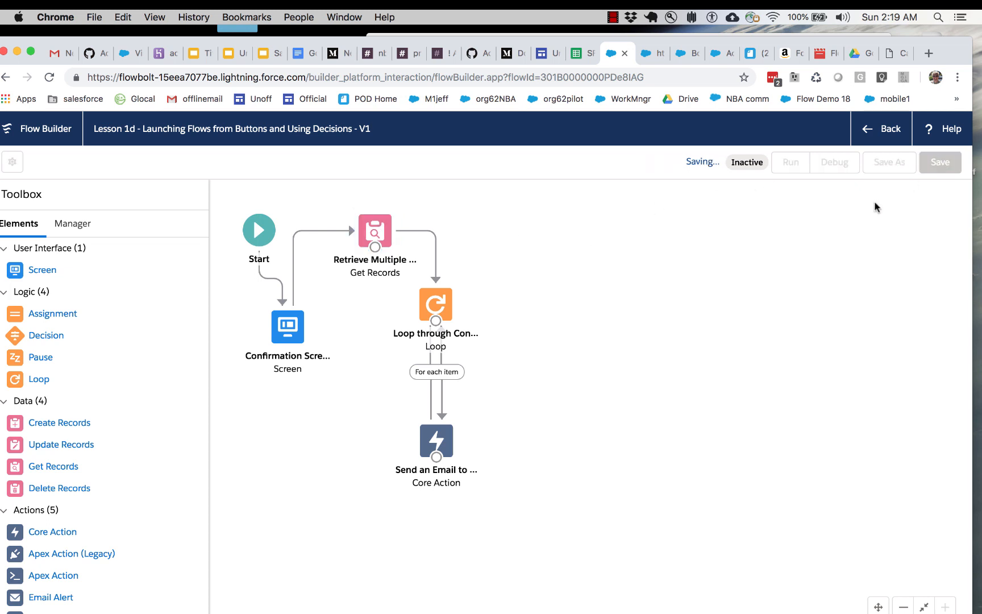
Step: Run the flow to check its confirmation screen against the flow layout, and close the test run
left_click(791, 163)
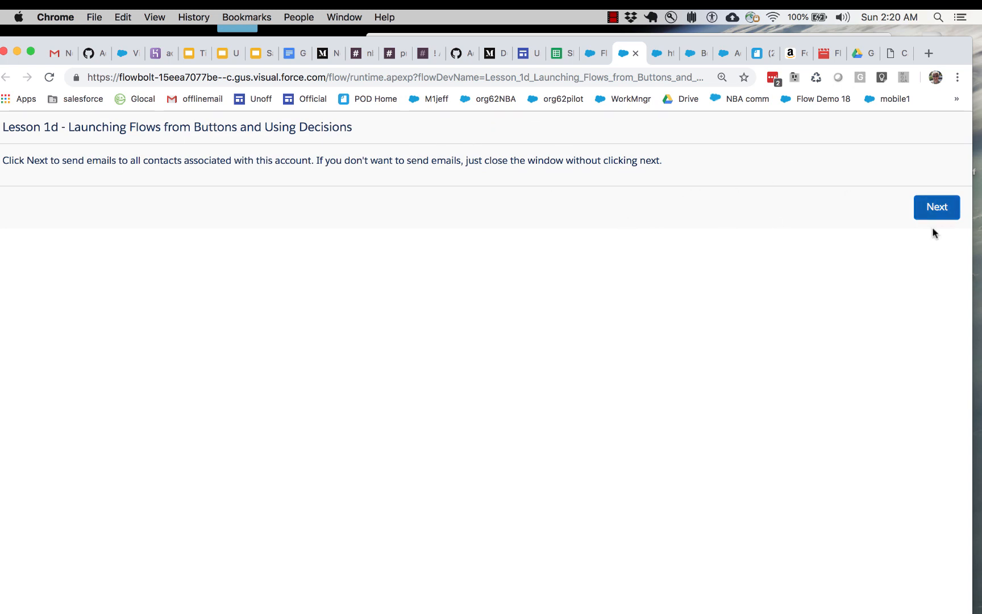
left_click(596, 52)
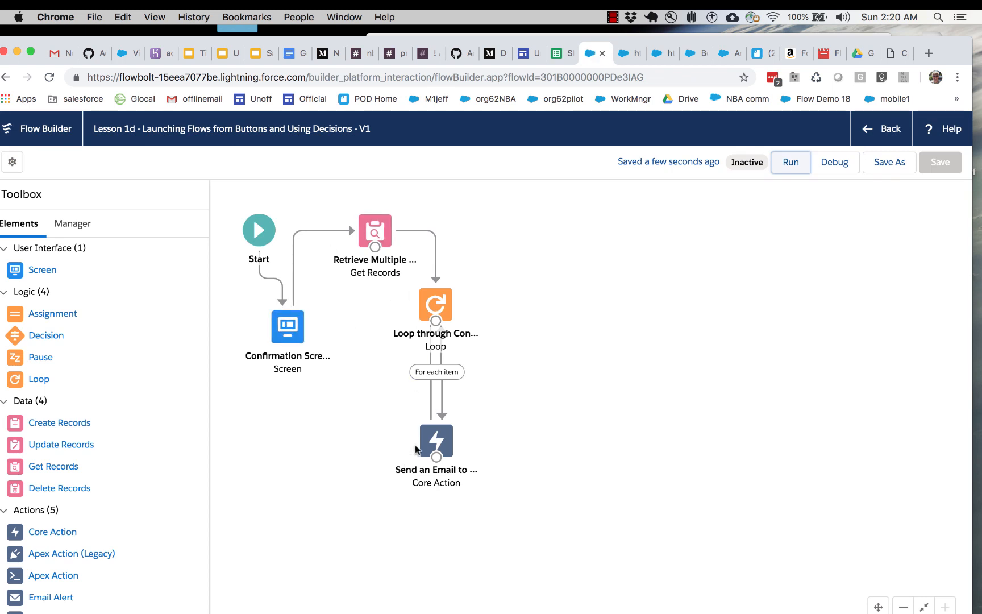
left_click(625, 54)
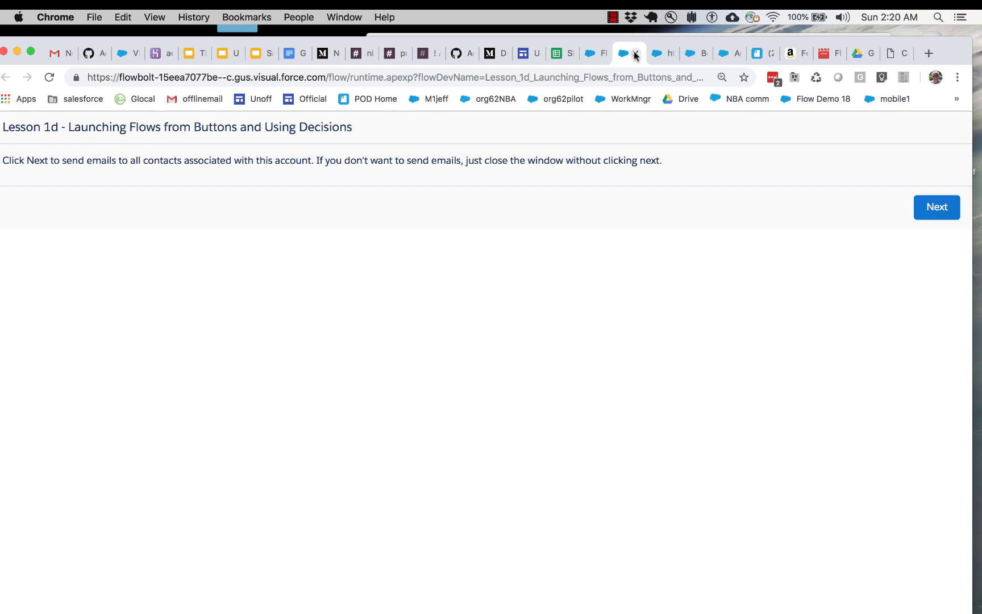
left_click(636, 55)
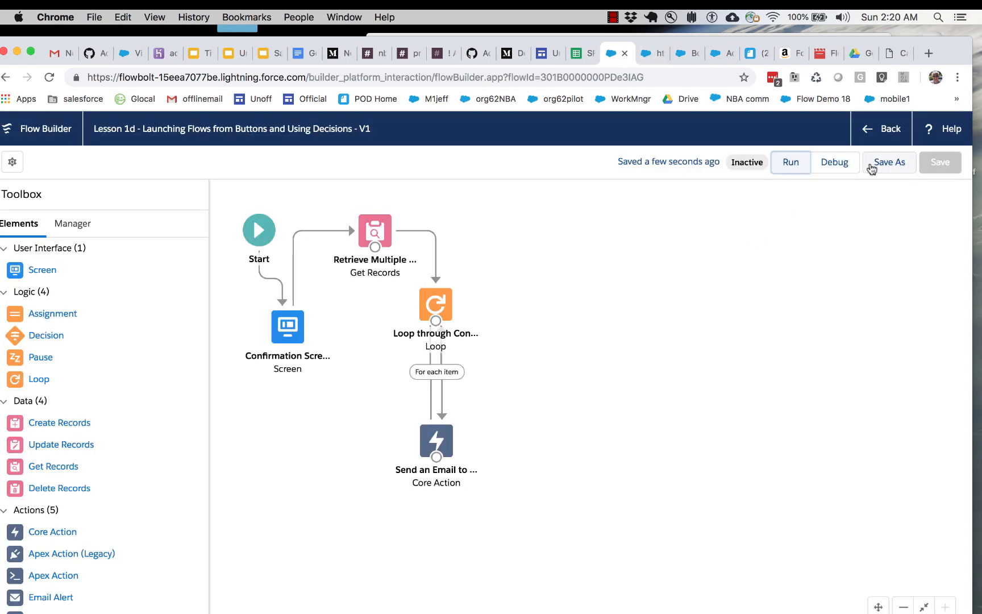
Step: Move the Confirmation Screen element slightly closer beneath Start, save the flow, and return to the flow list
left_click_drag(293, 331, 282, 343)
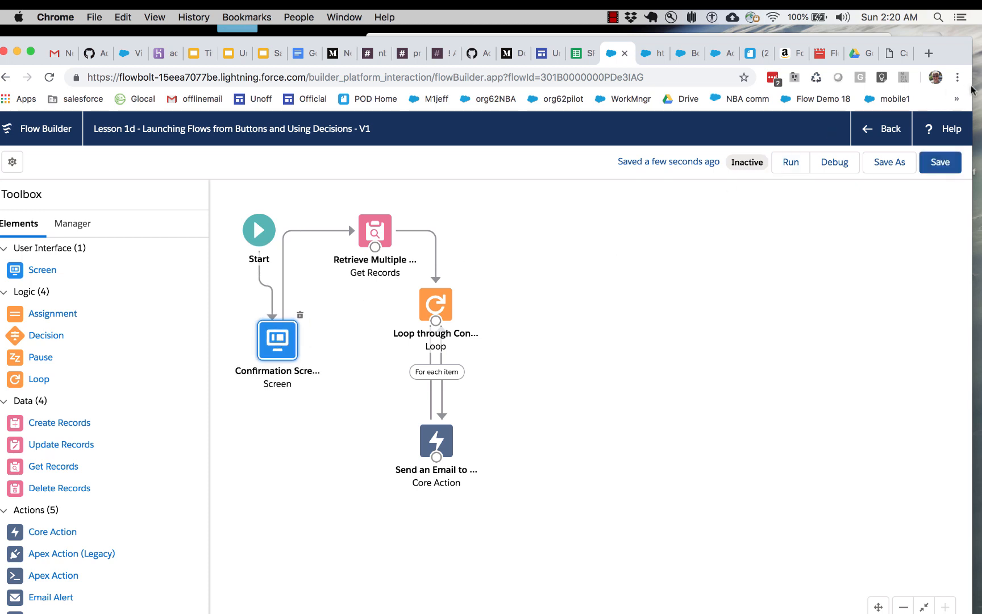
left_click(945, 161)
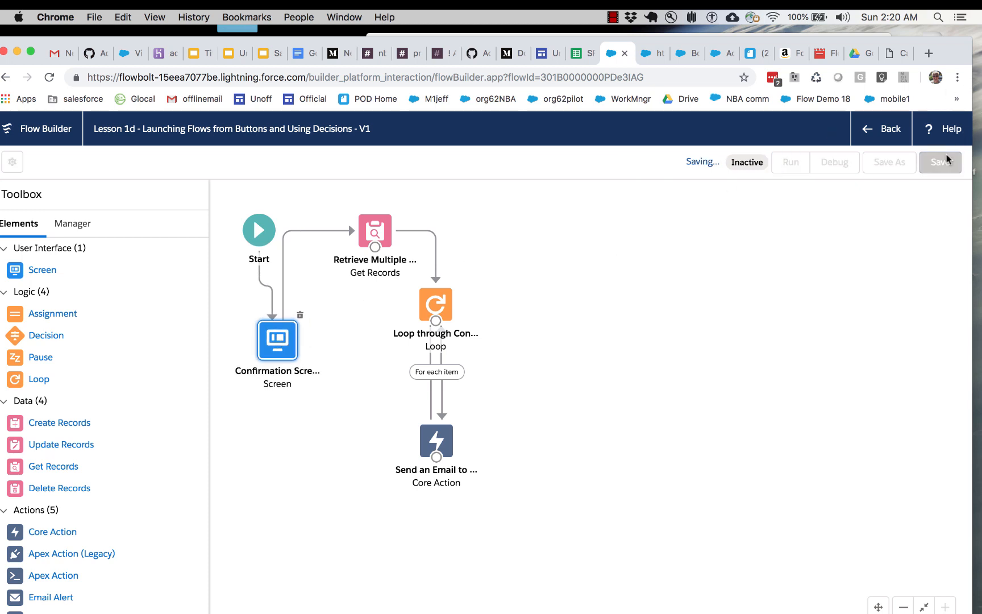
left_click(882, 131)
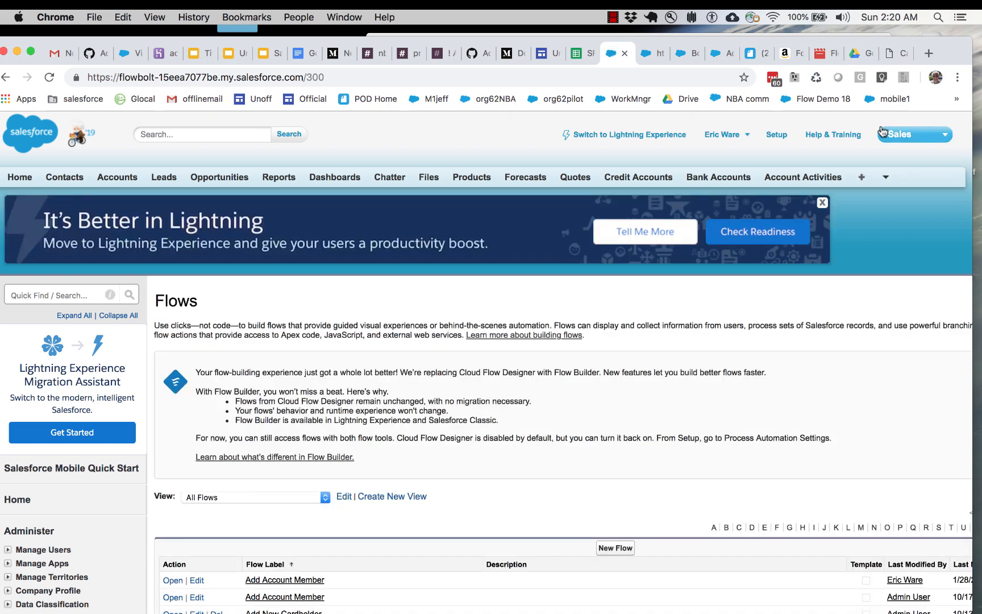
Step: Find the Lesson 1d flow by last modified date in the flow list and activate its version 1
scroll(598, 435, "down", 3)
left_click(962, 499)
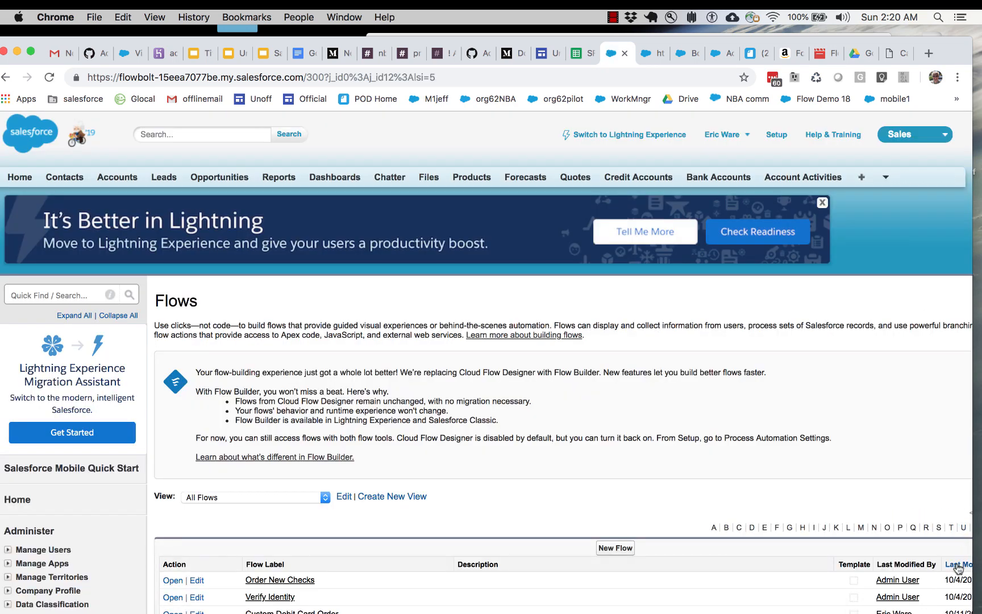
scroll(691, 533, "down", 5)
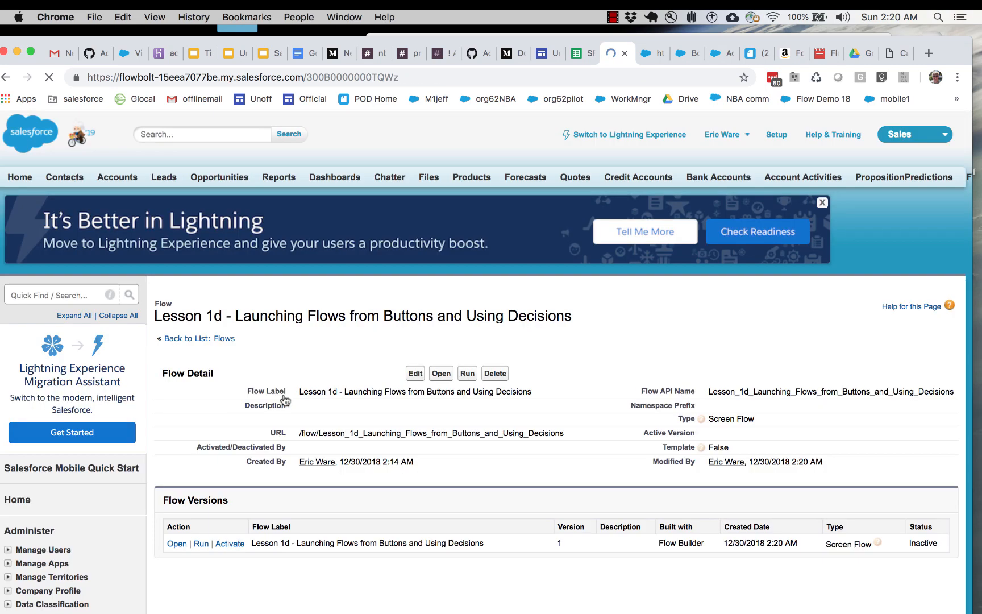
left_click(231, 544)
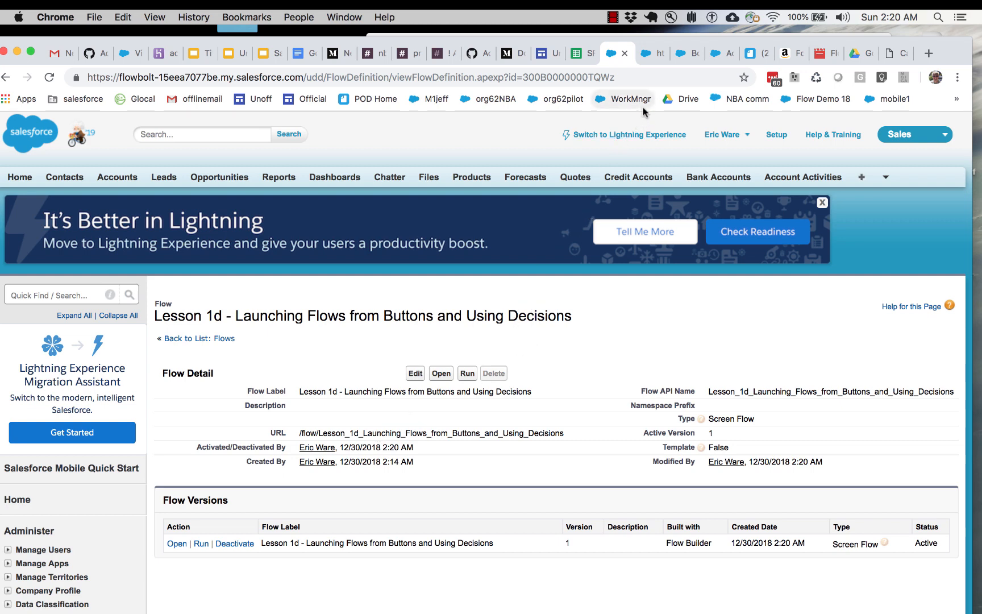
Step: Switch to Lightning Experience and open the Account object's Buttons, Links, and Actions list for editing
left_click(633, 134)
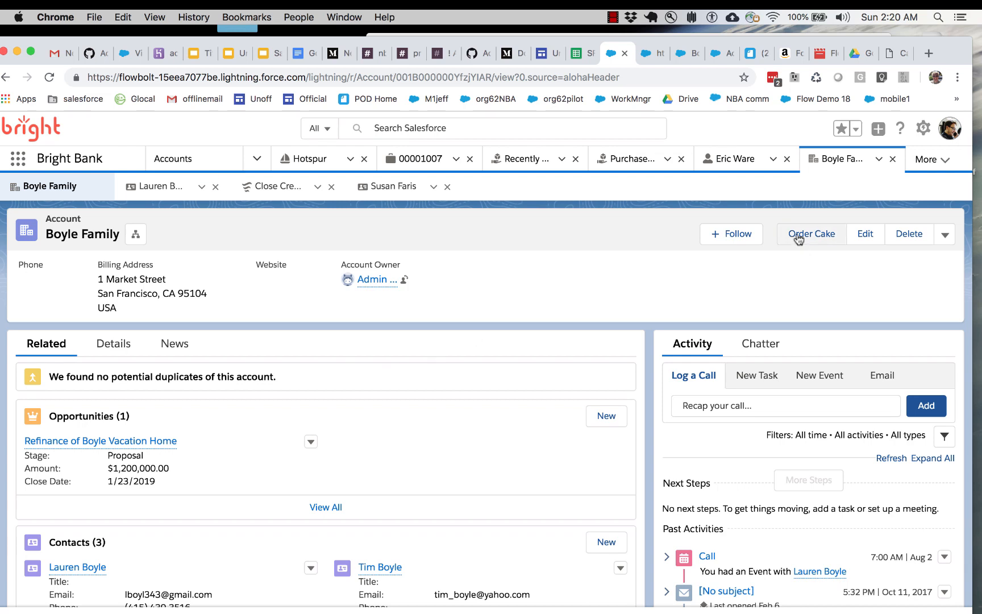
left_click(923, 129)
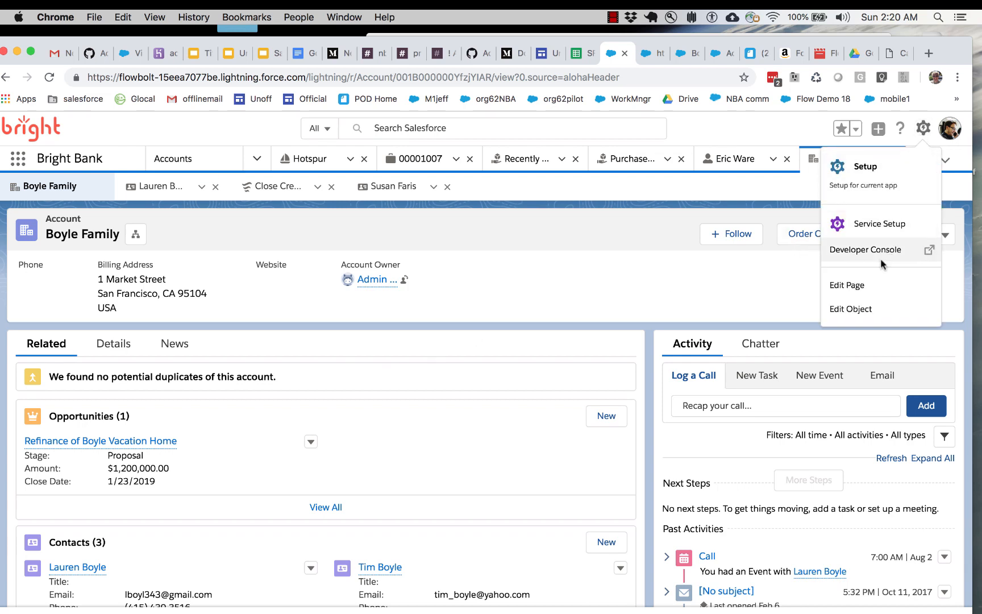
left_click(861, 309)
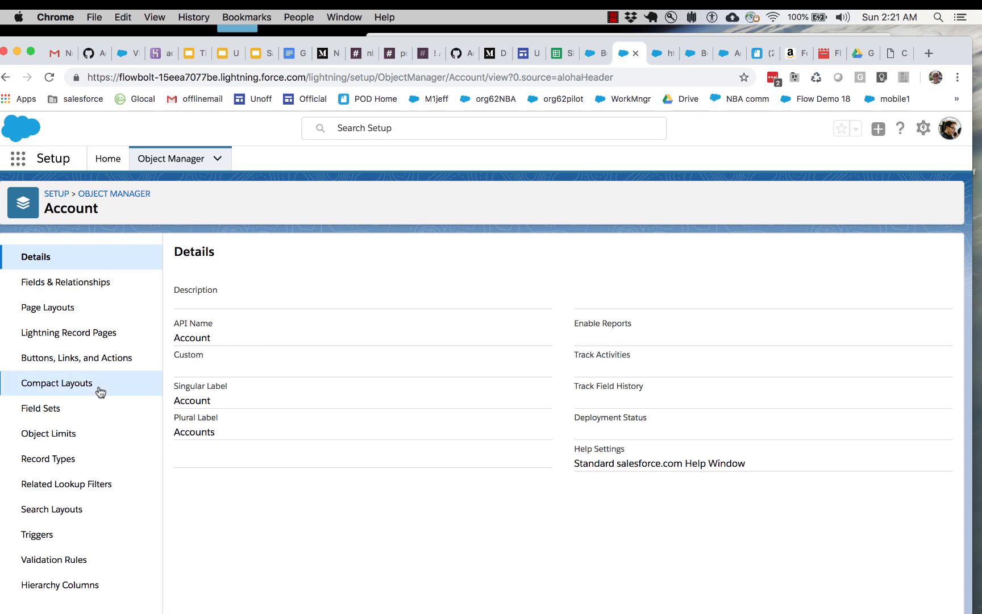
left_click(90, 362)
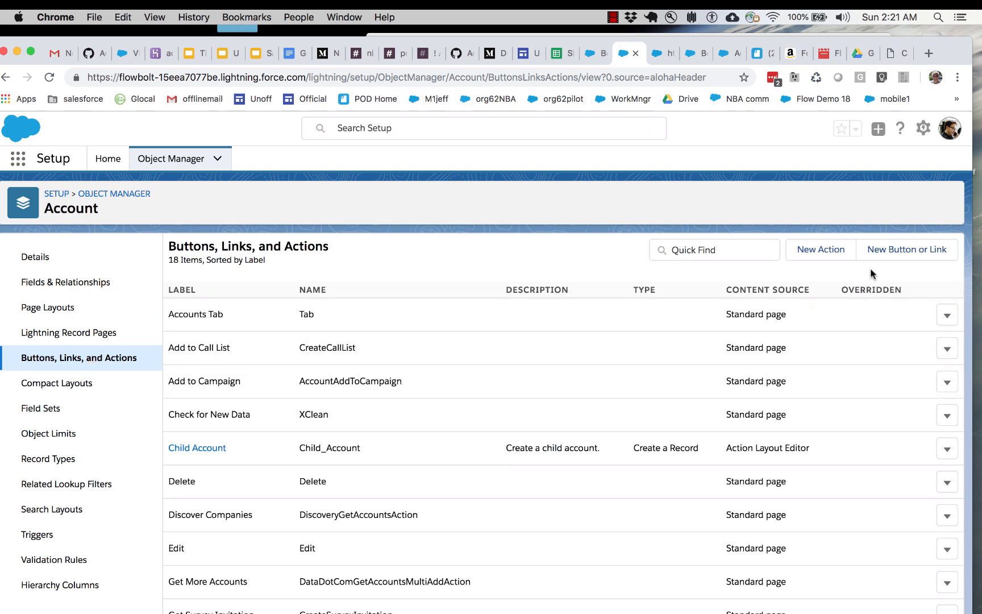
left_click(893, 248)
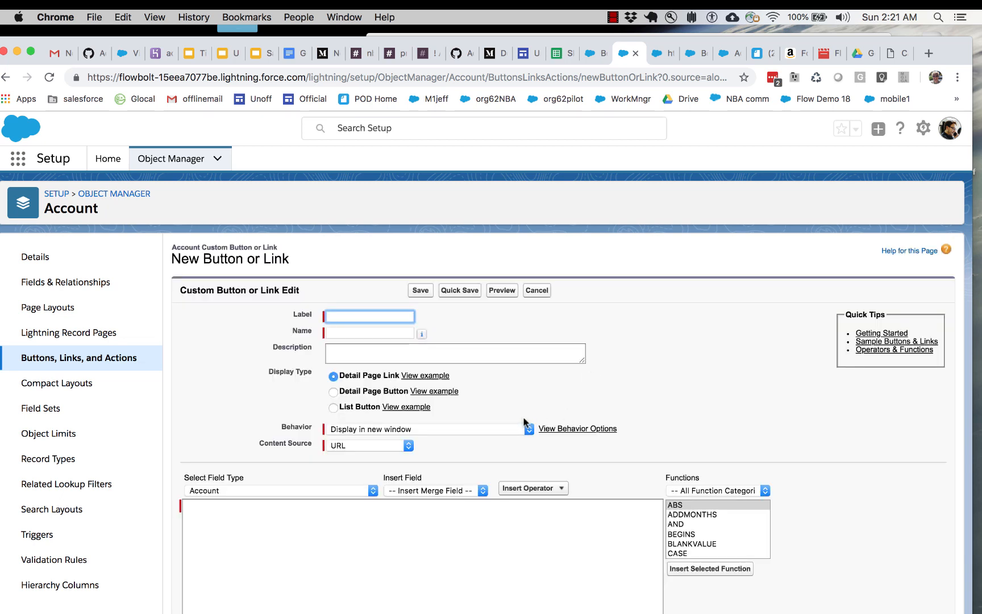
left_click(408, 446)
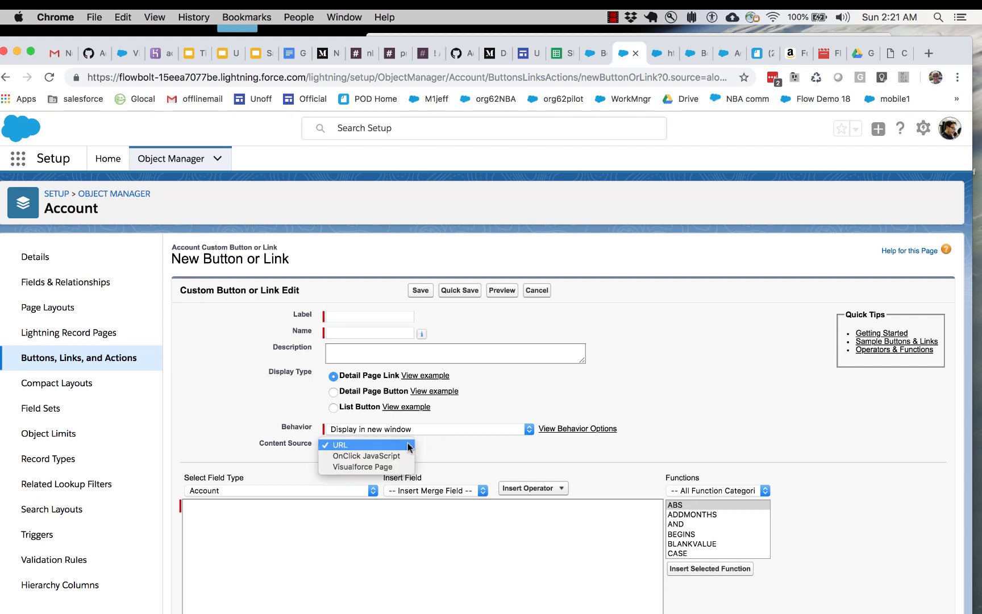
left_click(471, 438)
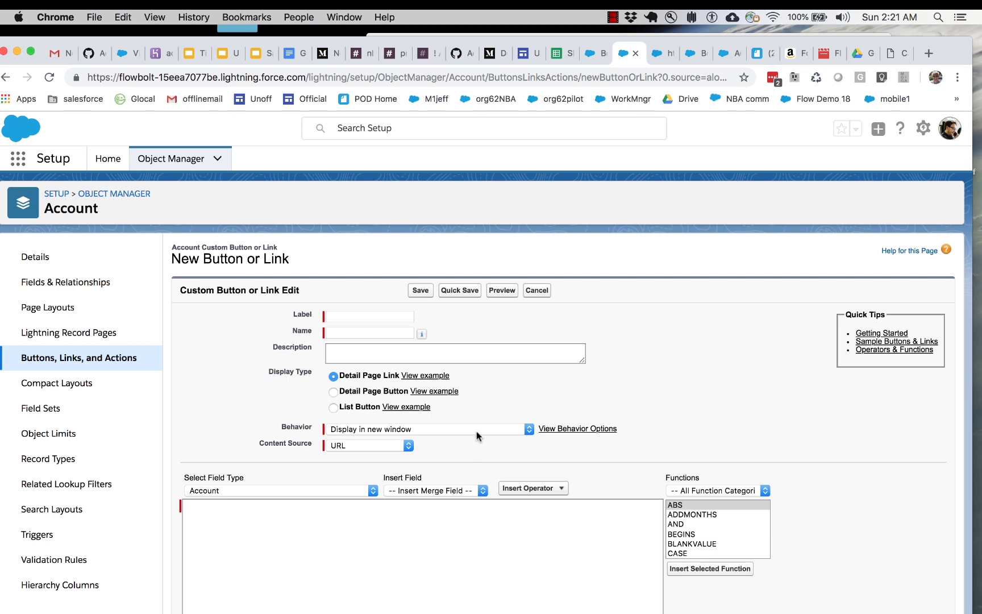
left_click(537, 291)
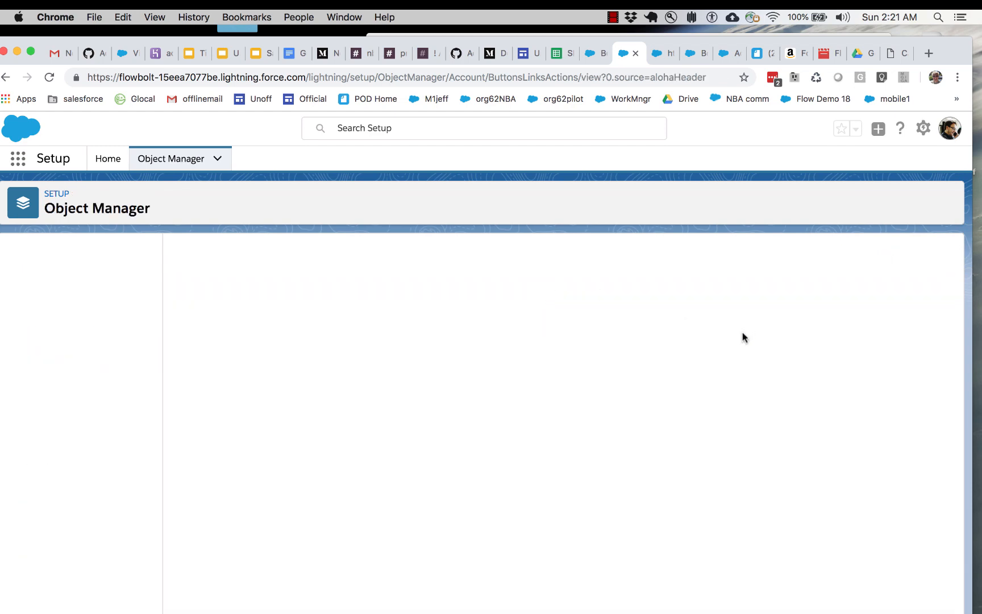
Step: Start a new Account action of type Flow that launches Lesson 1d - Launching Flows from Buttons and Using Decisions
left_click(824, 249)
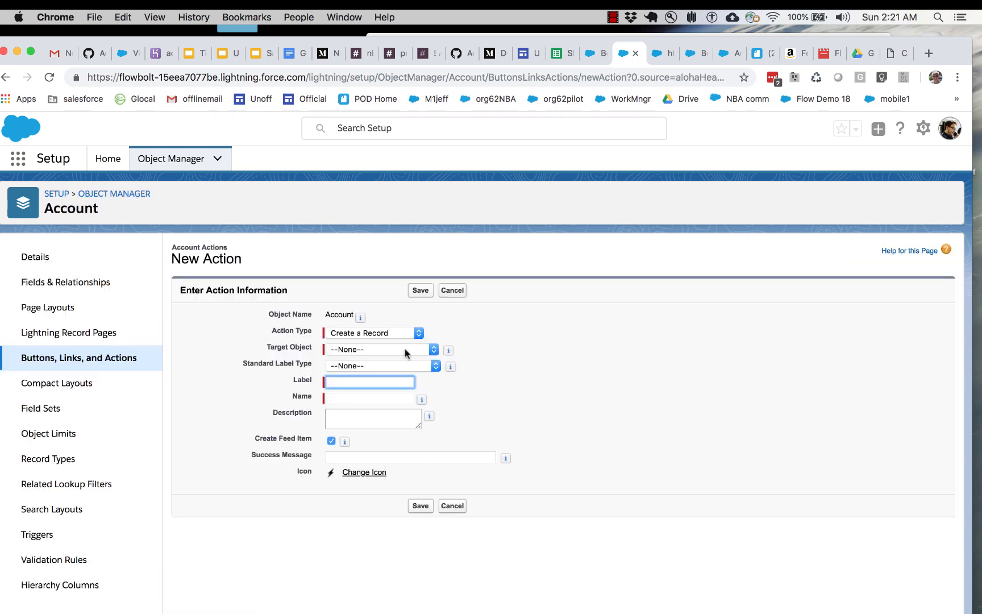
left_click(390, 335)
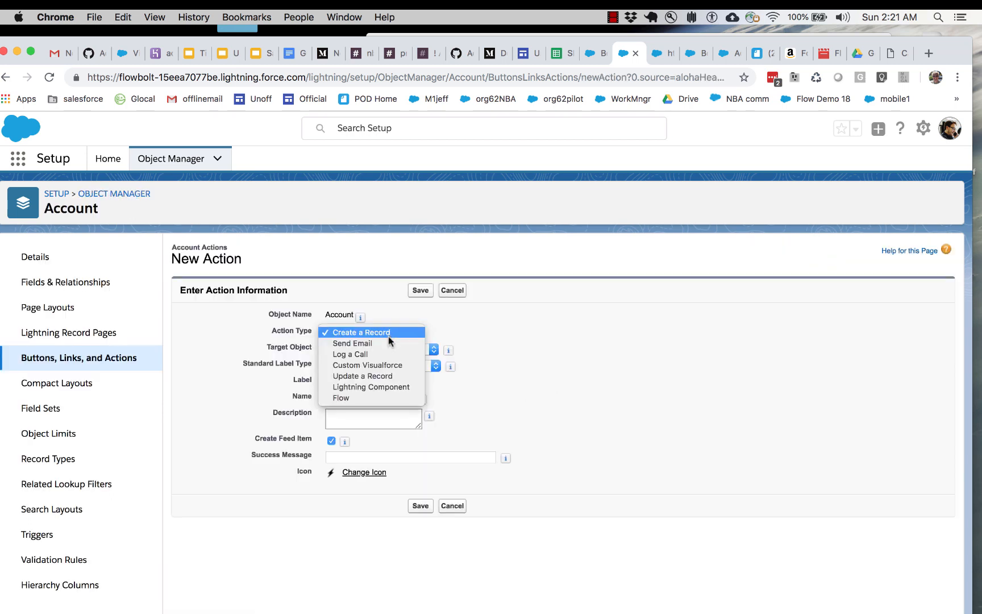
left_click(368, 394)
left_click(437, 349)
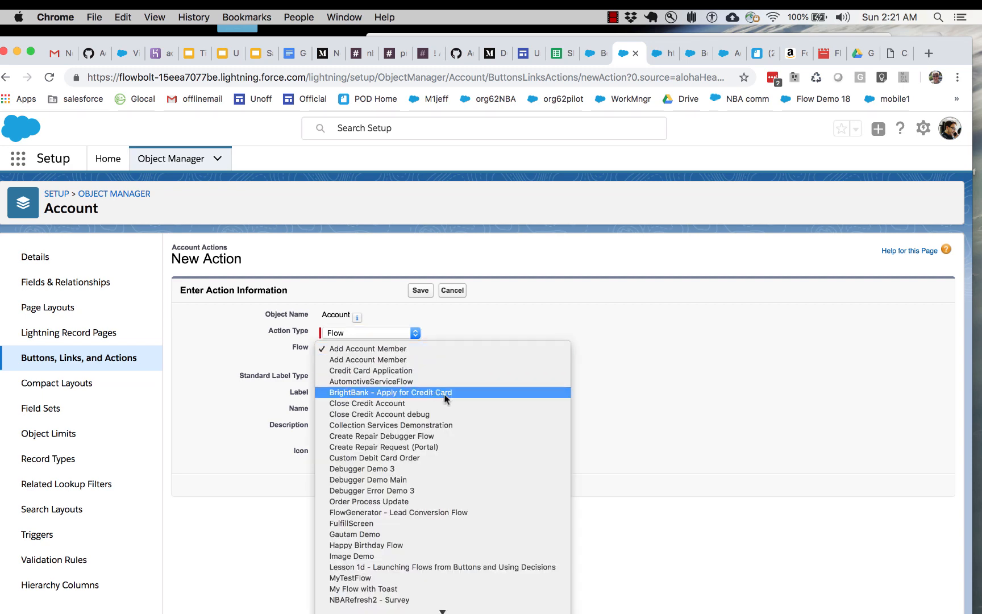
scroll(454, 517, "down", 3)
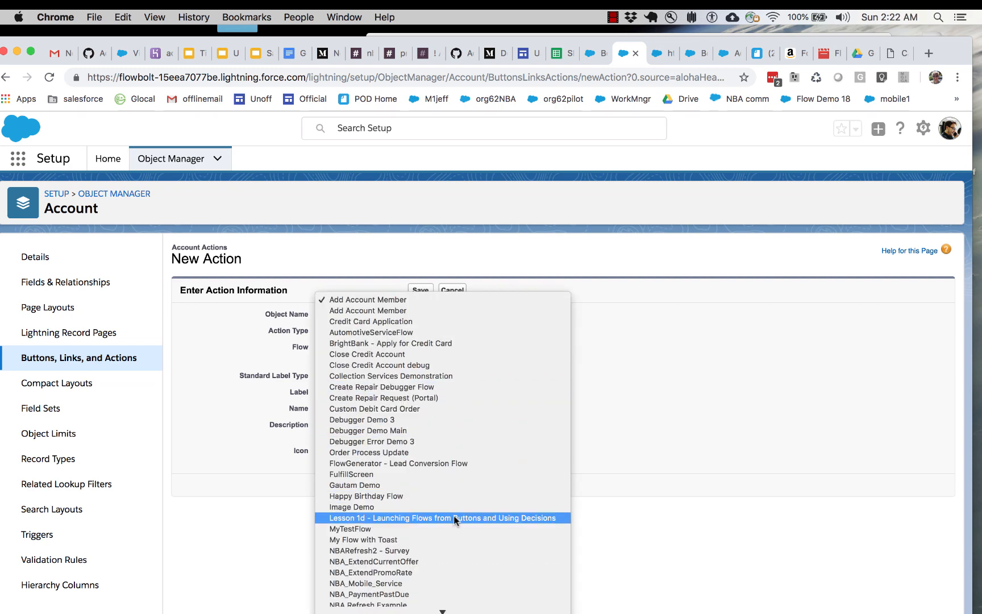
left_click(453, 518)
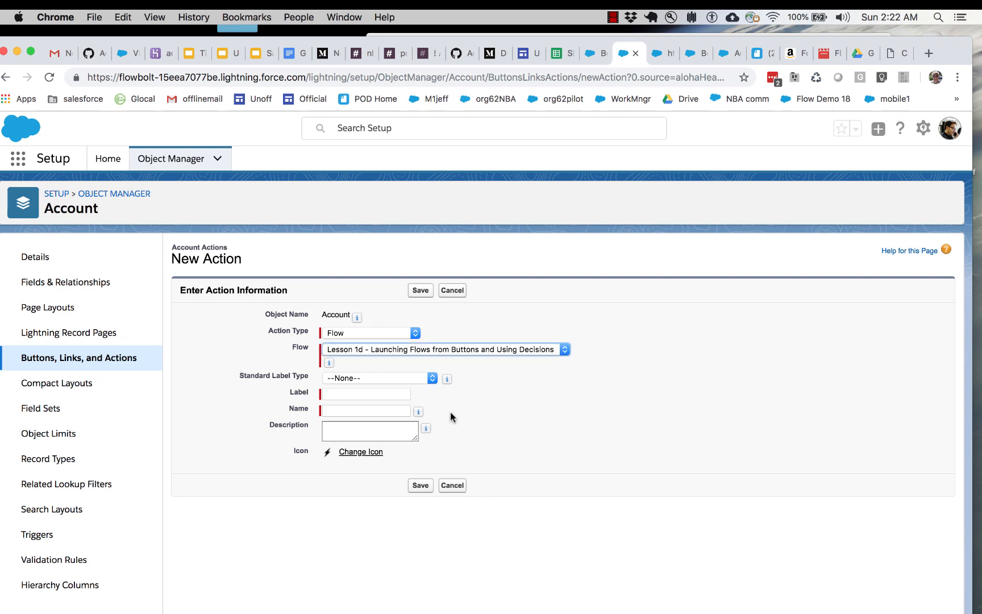
Step: Label the new action Send Emails to Contacts, with a matching name, and save it
left_click(377, 397)
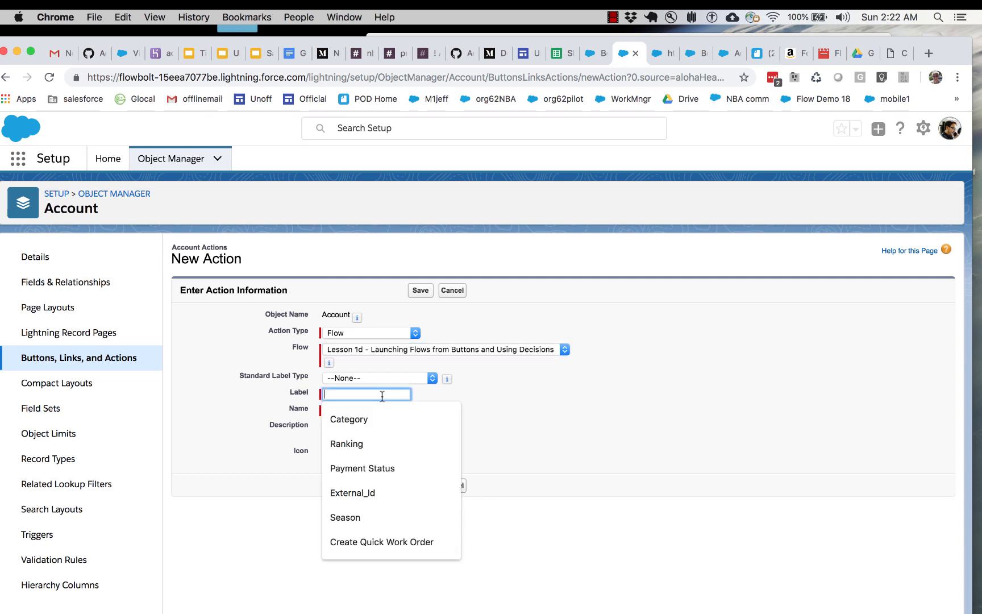
key("Escape")
type("Send Emails to Con")
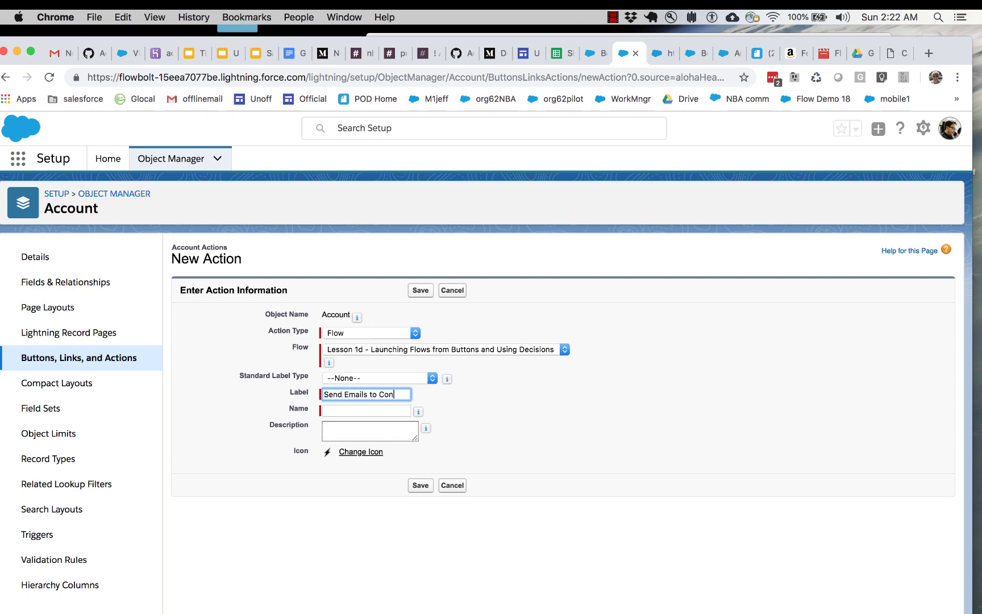
type("tacts")
key("Tab")
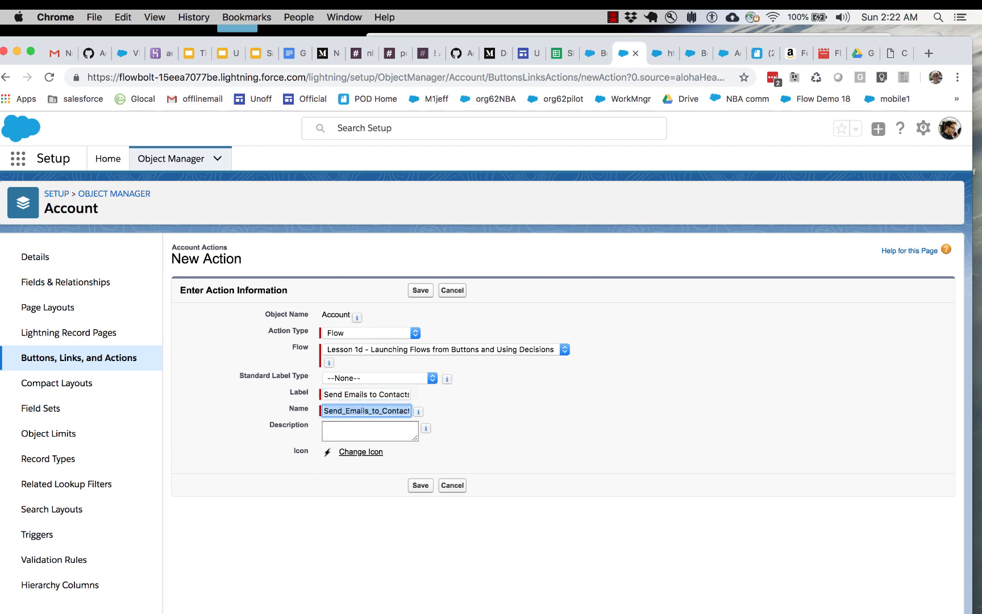
left_click(421, 487)
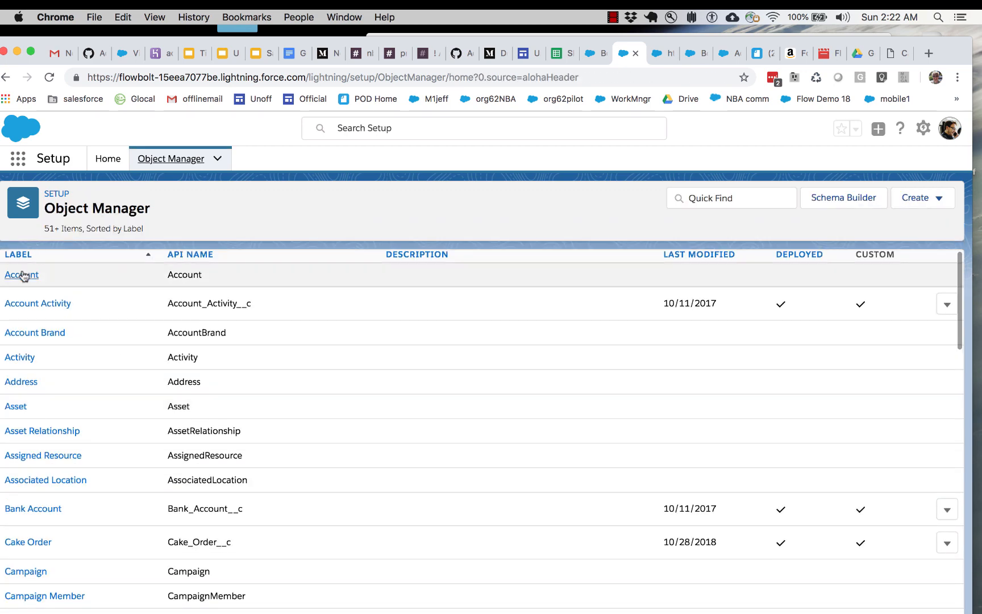
Step: Add Send Emails to Contacts as the first of the Account Layout's Salesforce Mobile and Lightning Experience Actions, and save the layout
left_click(20, 276)
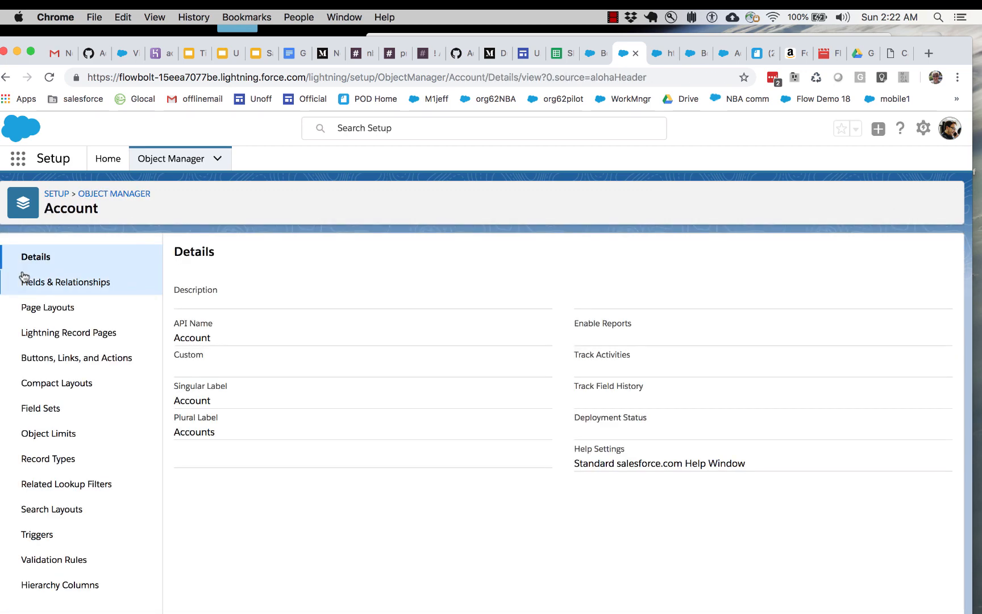
left_click(48, 308)
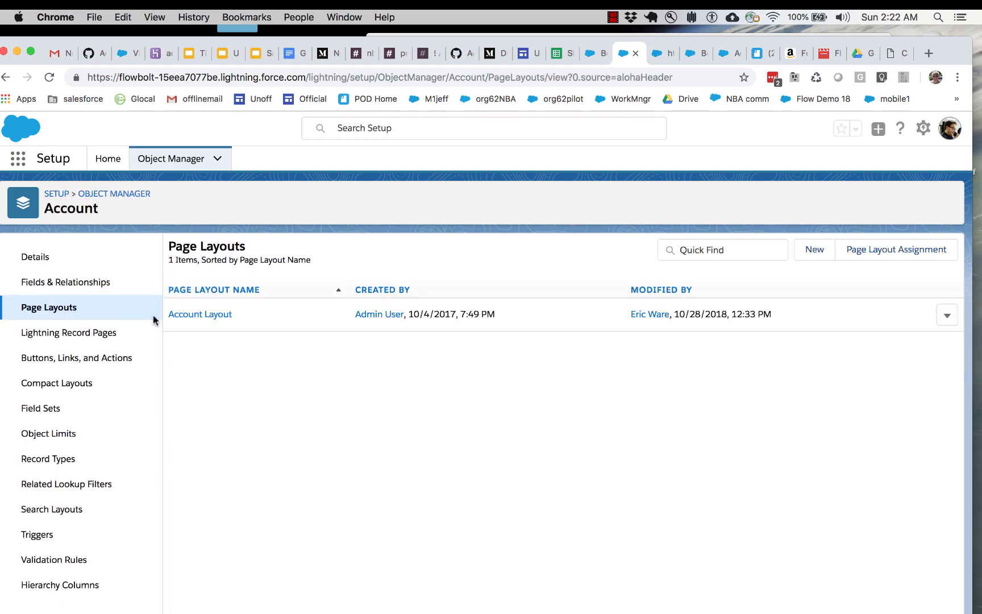
left_click(210, 315)
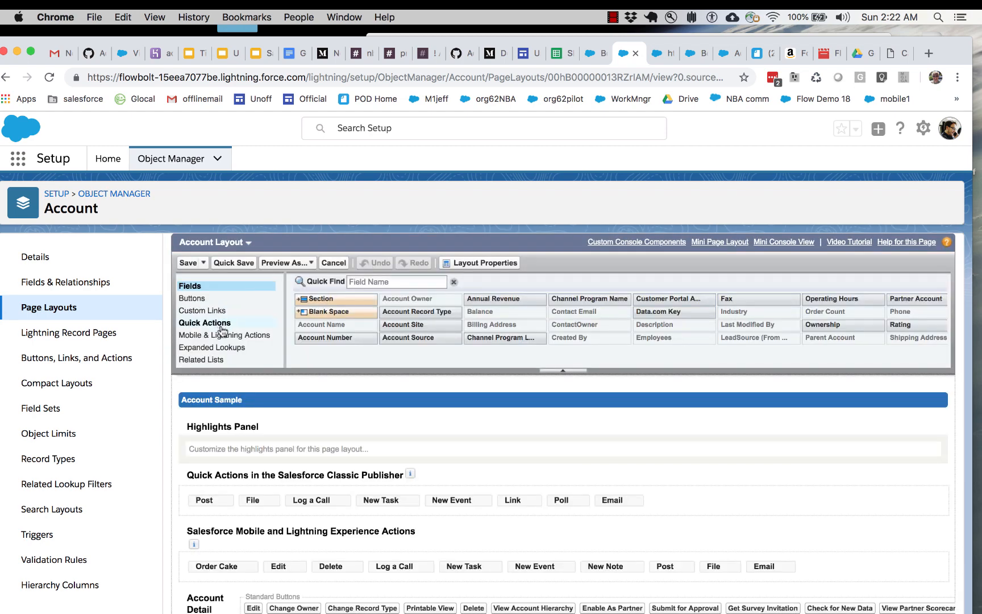
left_click(223, 337)
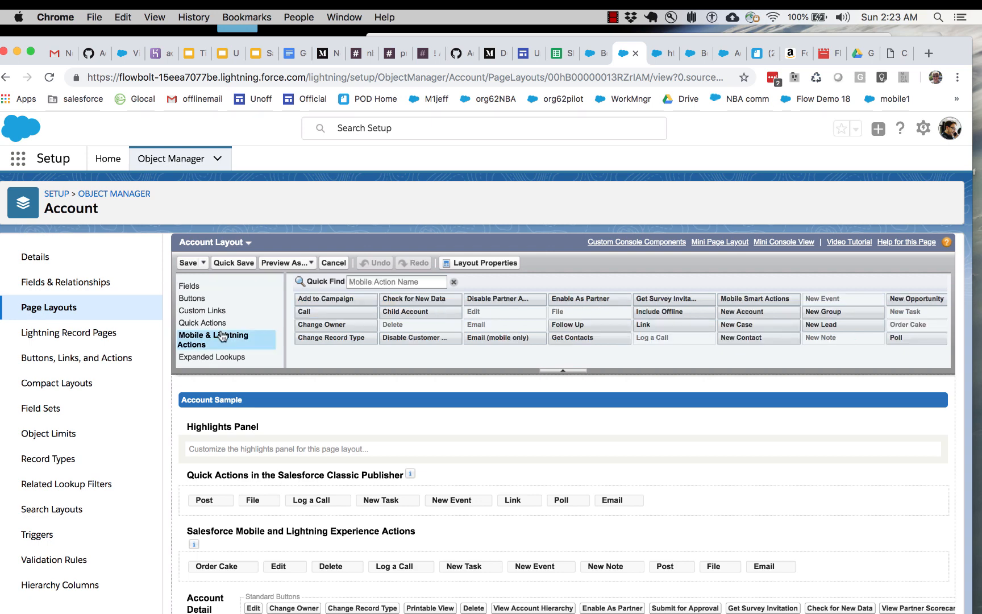
scroll(690, 312, "right", 10)
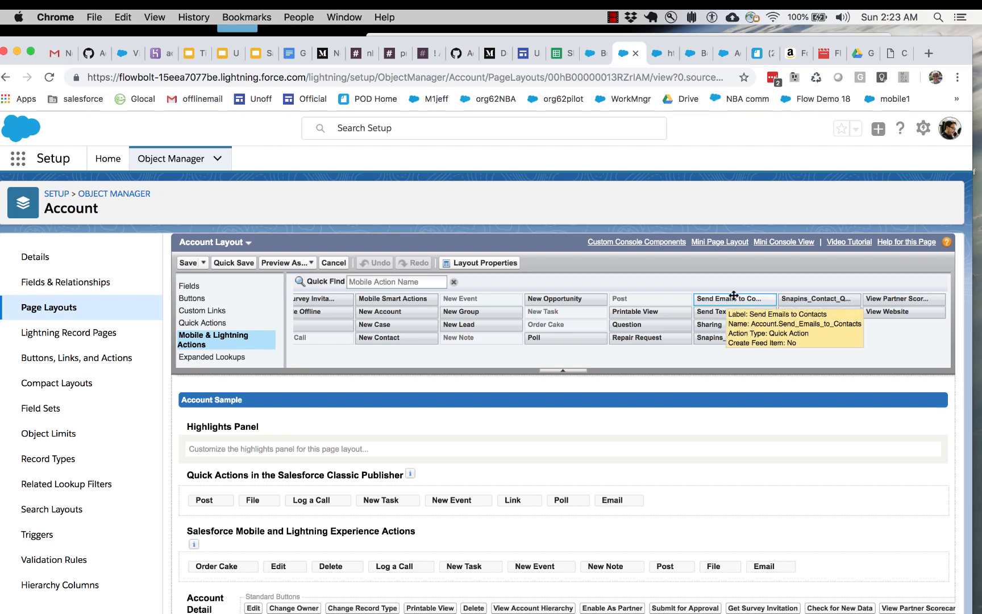
mouse_move(734, 296)
left_mouse_down()
mouse_move(616, 412)
mouse_move(421, 533)
mouse_move(311, 561)
mouse_move(248, 546)
mouse_move(285, 586)
mouse_move(185, 548)
mouse_move(193, 567)
left_mouse_up()
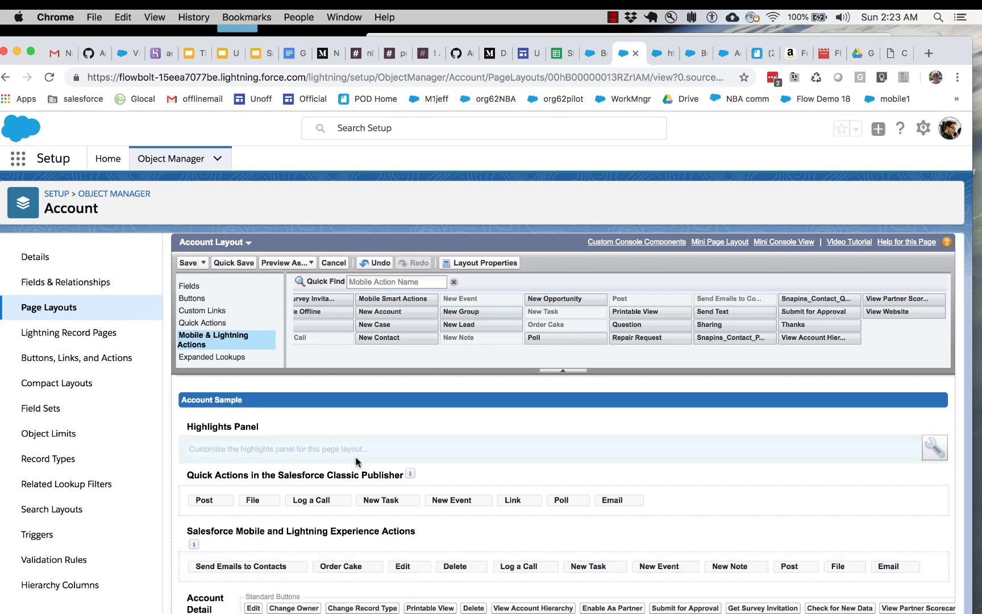
left_click(186, 262)
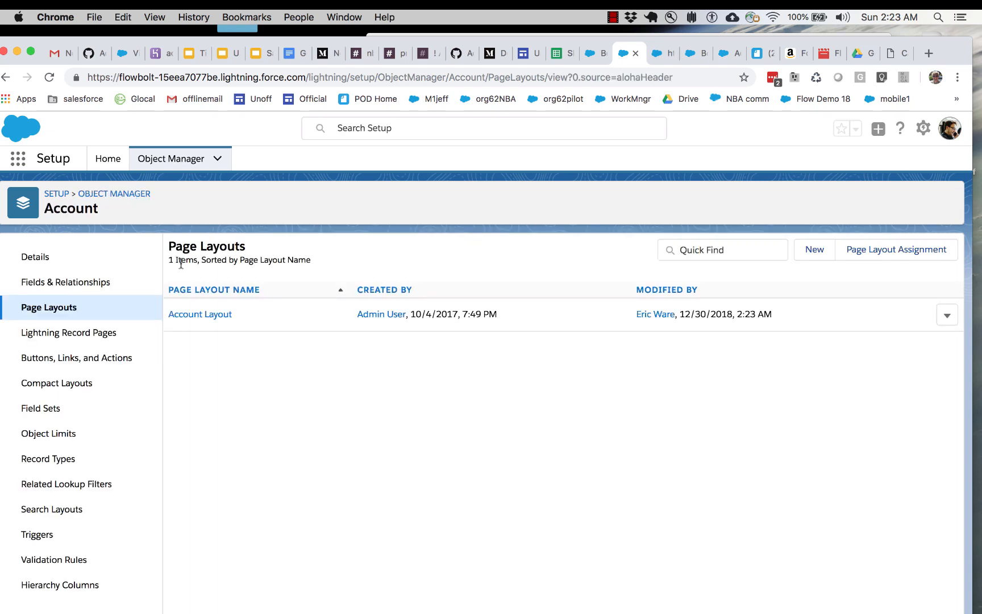
Step: Reload the open account record and run its Send Emails to Contacts action through the confirmation screen
left_click(588, 52)
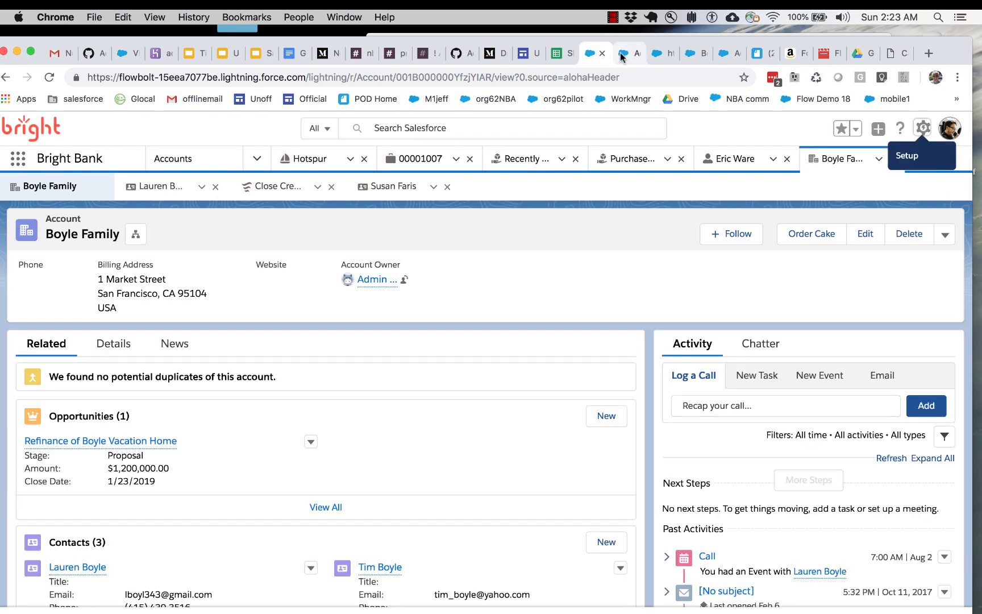
left_click(49, 77)
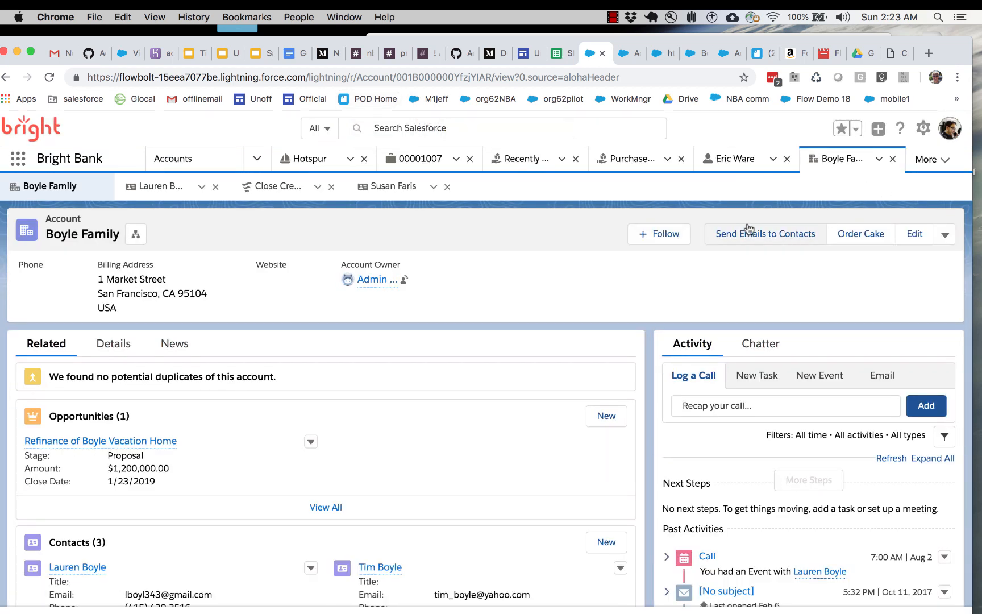
left_click(769, 239)
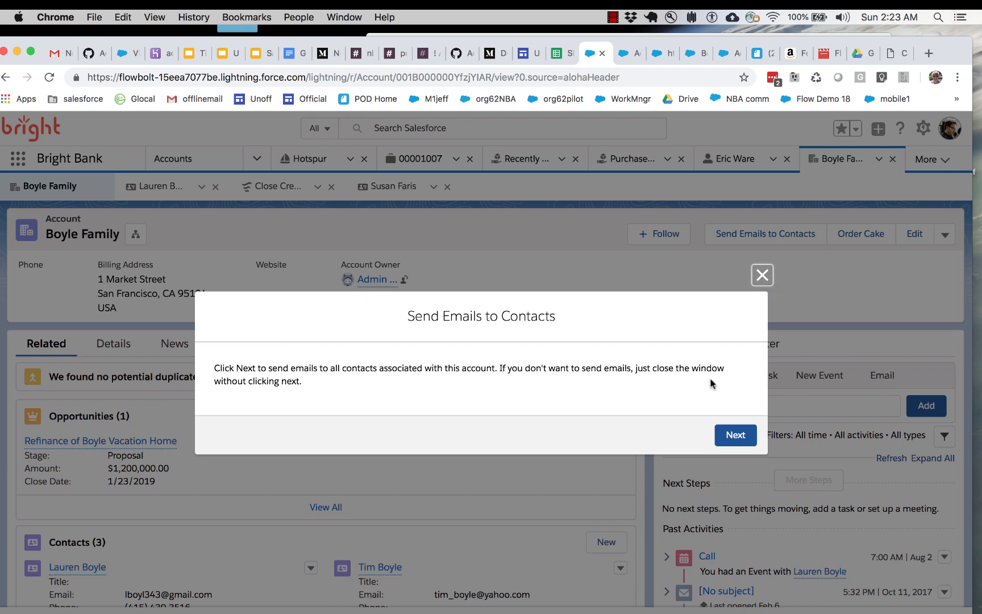
left_click(733, 435)
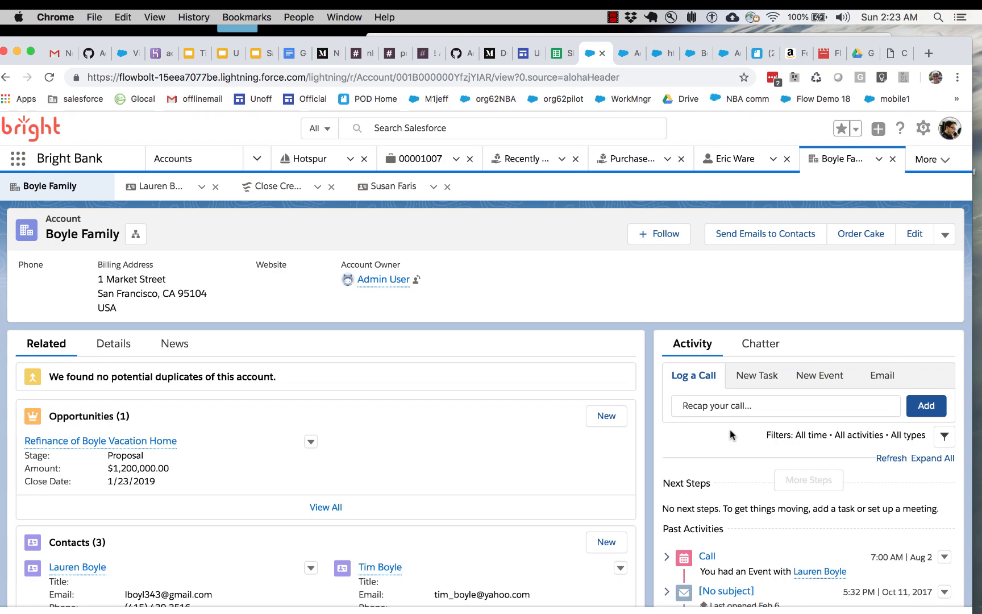
Step: Switch to Gmail and expand the newest message in the "Here's what we know about you!" conversation to check the flow's email
key("ctrl+Right")
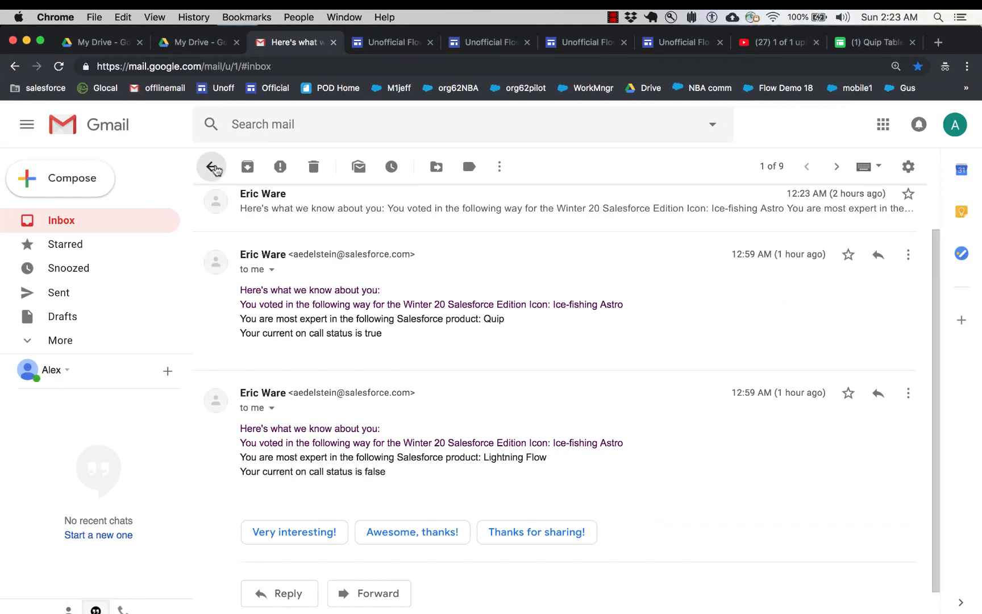
left_click(214, 167)
left_click(476, 248)
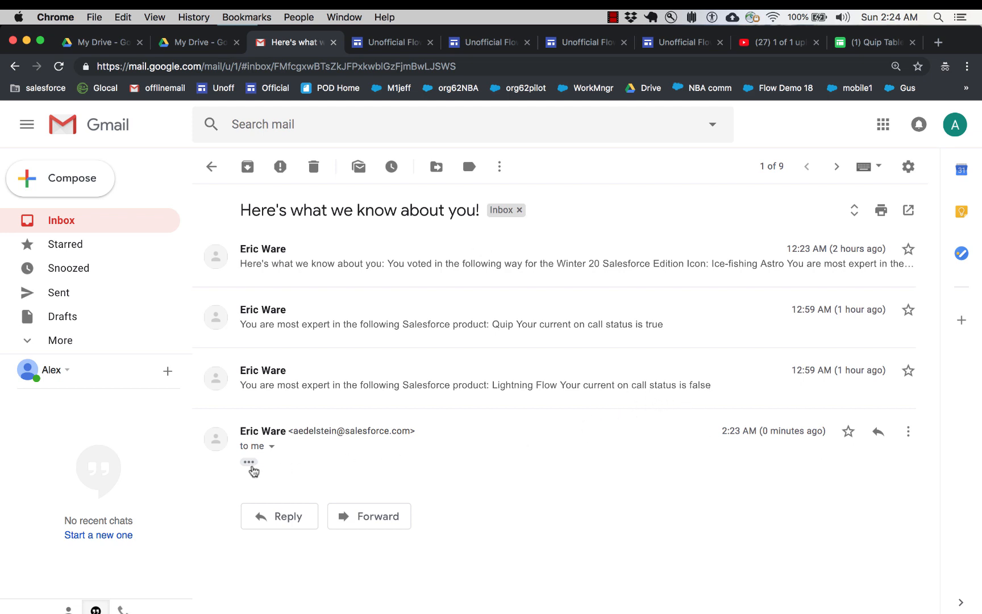
left_click(249, 462)
scroll(490, 463, "down", 1)
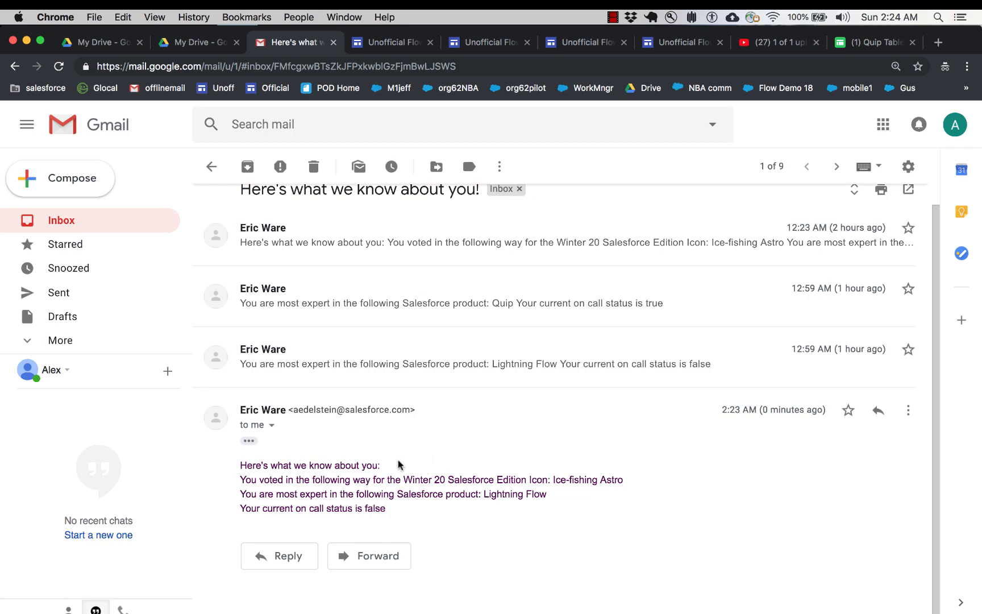
Step: Return to Salesforce, open the Money Market Savings Bank account, and run its Send Emails to Contacts action through the confirmation screen
key("ctrl+Left")
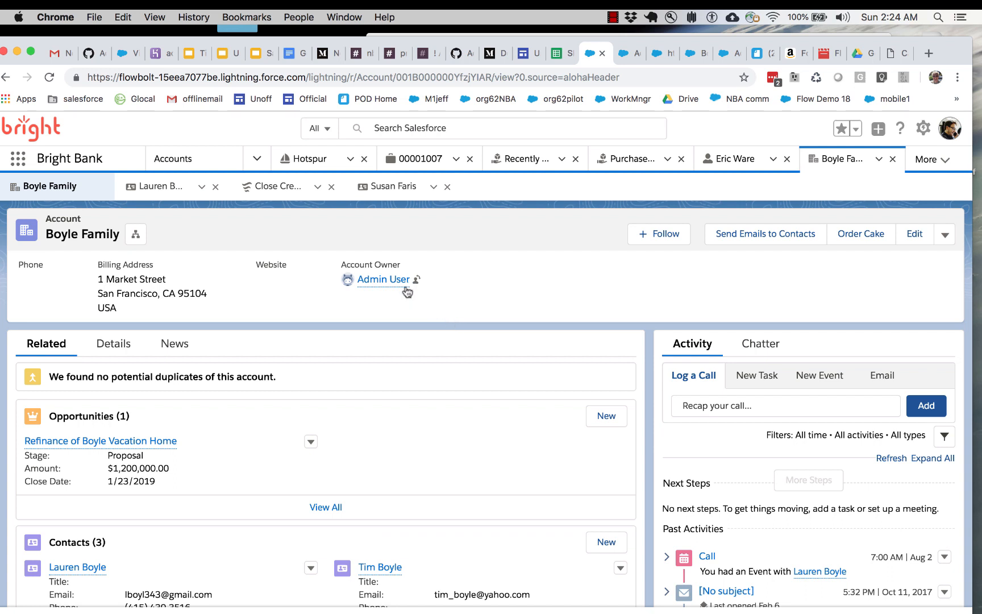
left_click(179, 160)
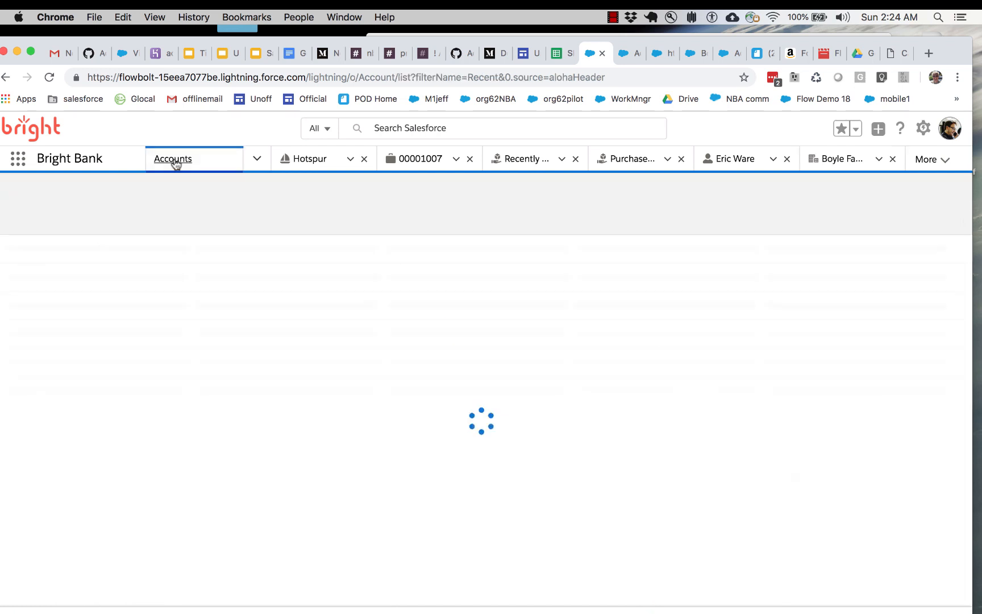
left_click(92, 287)
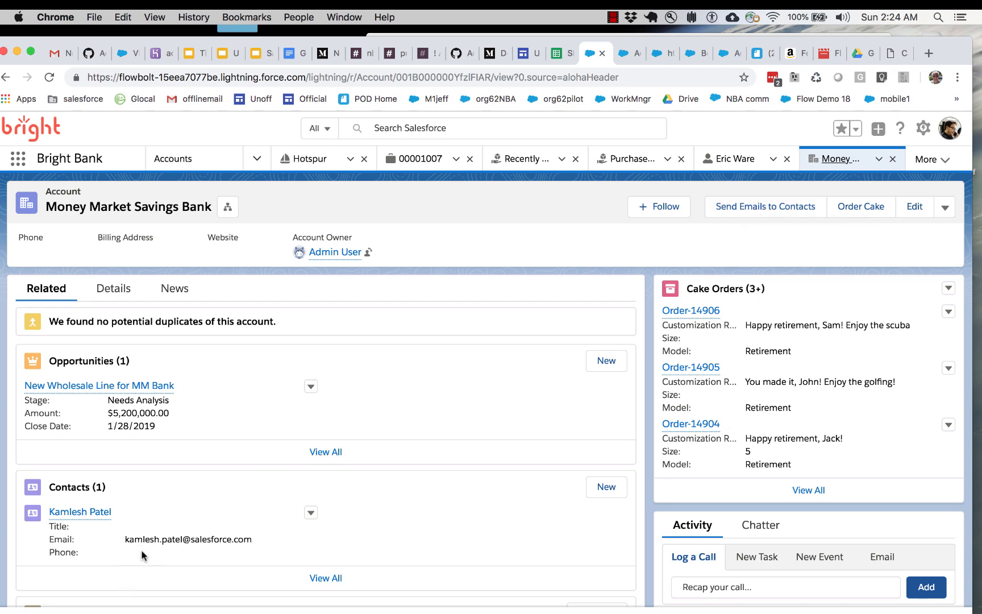
left_click(755, 212)
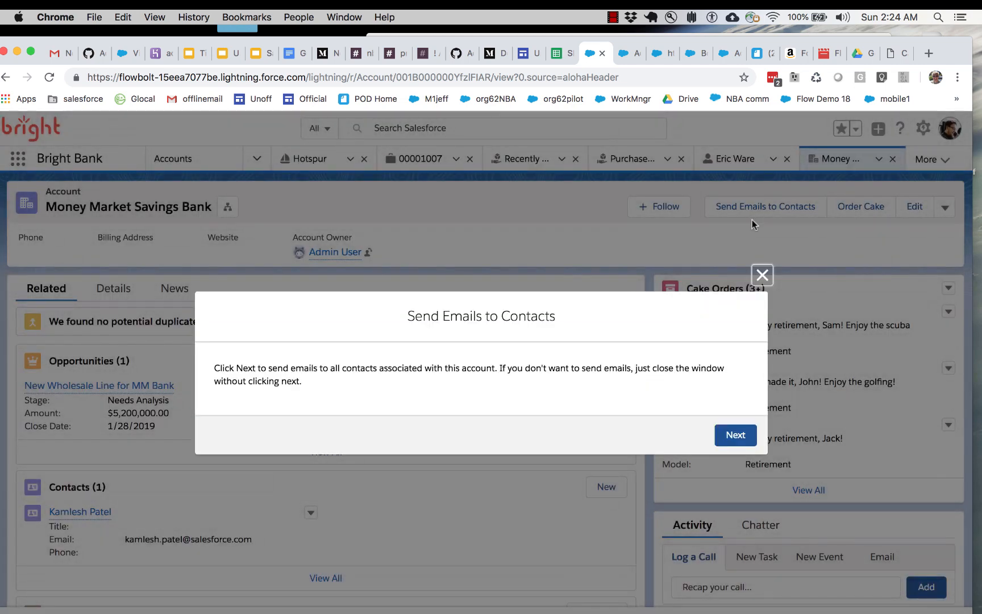
left_click(733, 437)
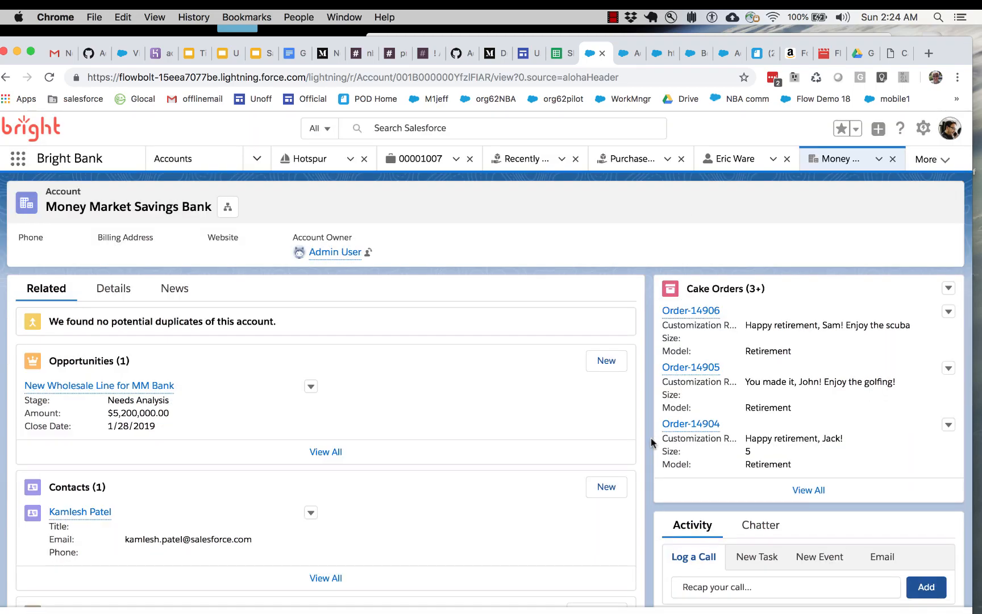
Step: Show the newly arrived message in Gmail and expand its trimmed content to compare it with the previous email
key("ctrl+Right")
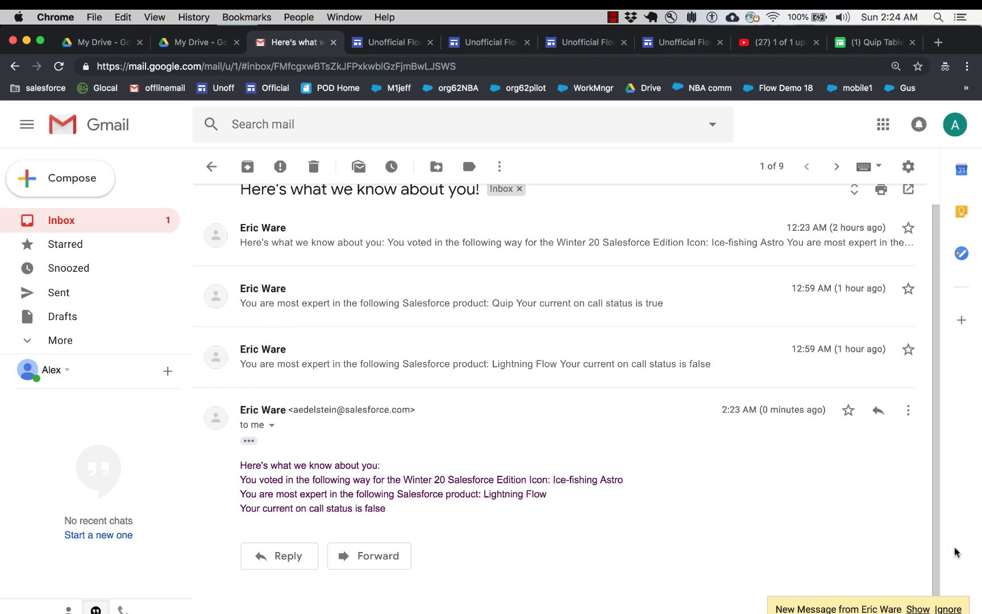
left_click(917, 608)
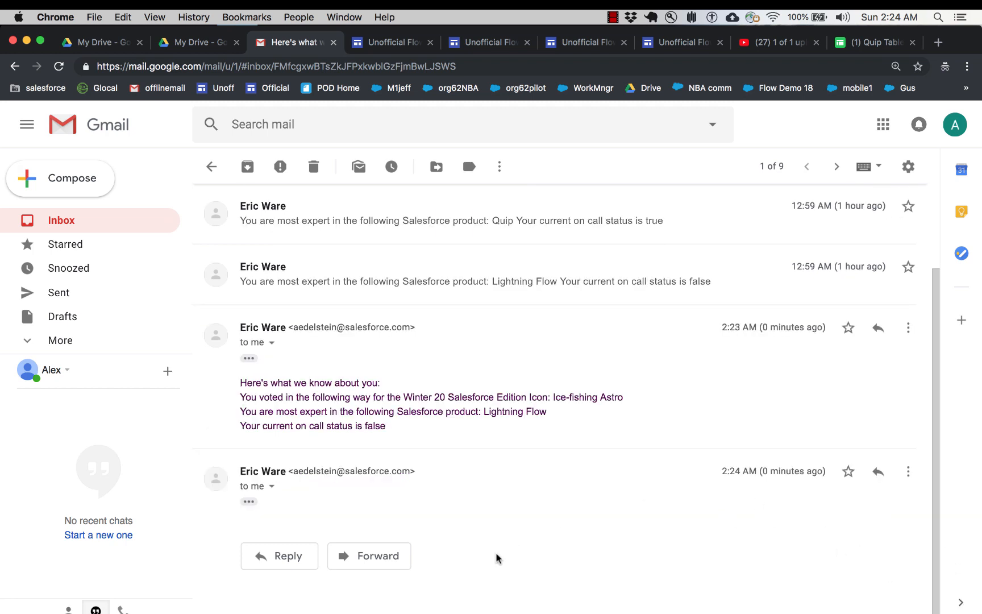
left_click(248, 500)
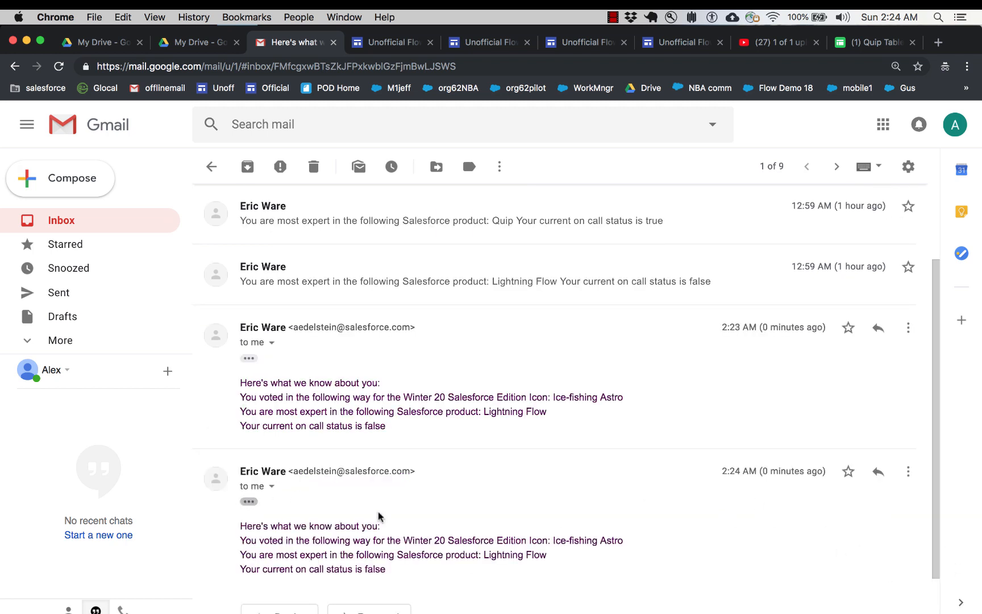
scroll(390, 522, "down", 2)
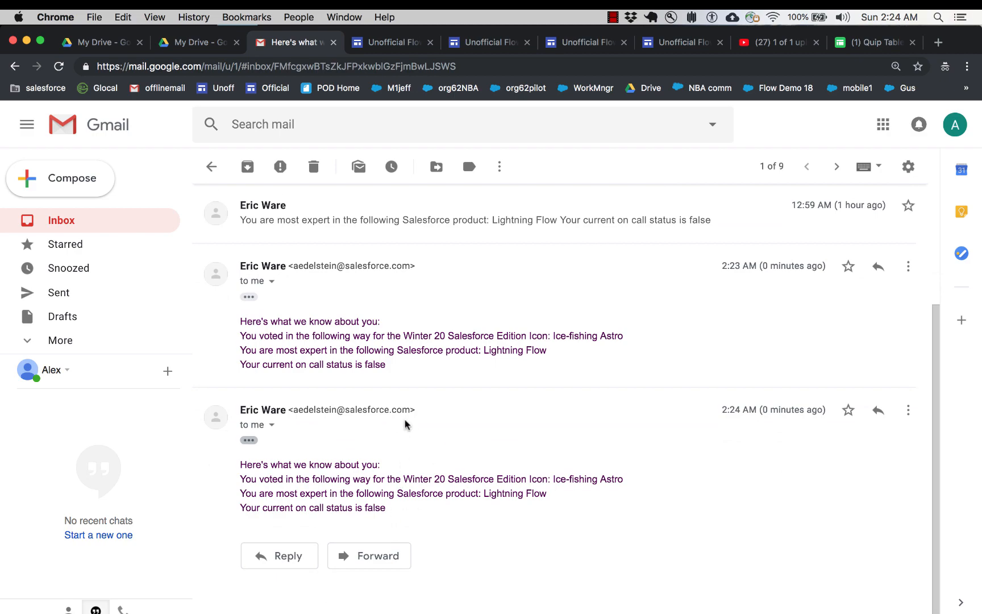
Step: Return to Salesforce and reopen the family account record from the recently viewed accounts
key("ctrl+Left")
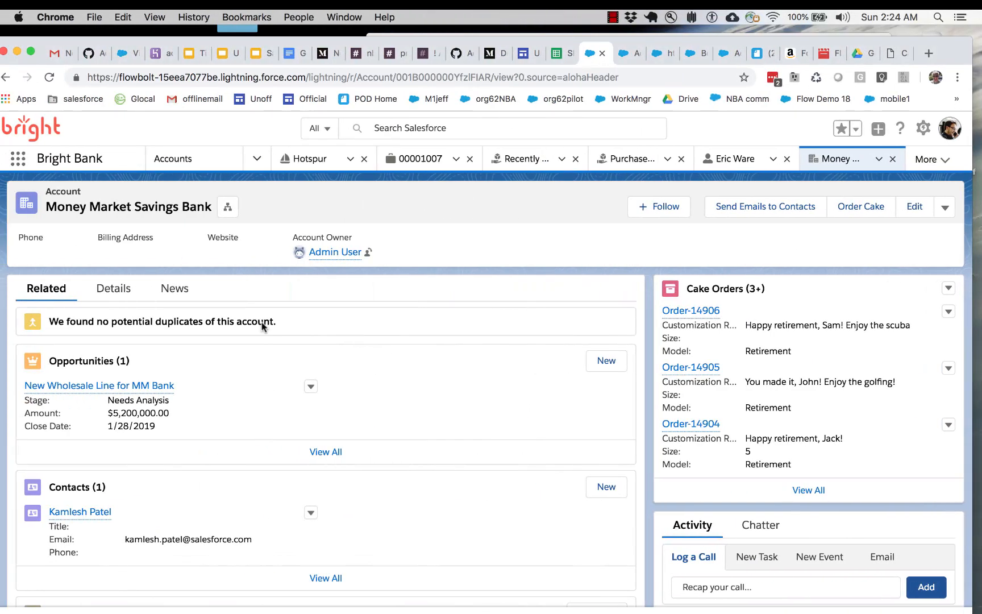
left_click(190, 162)
left_click(83, 287)
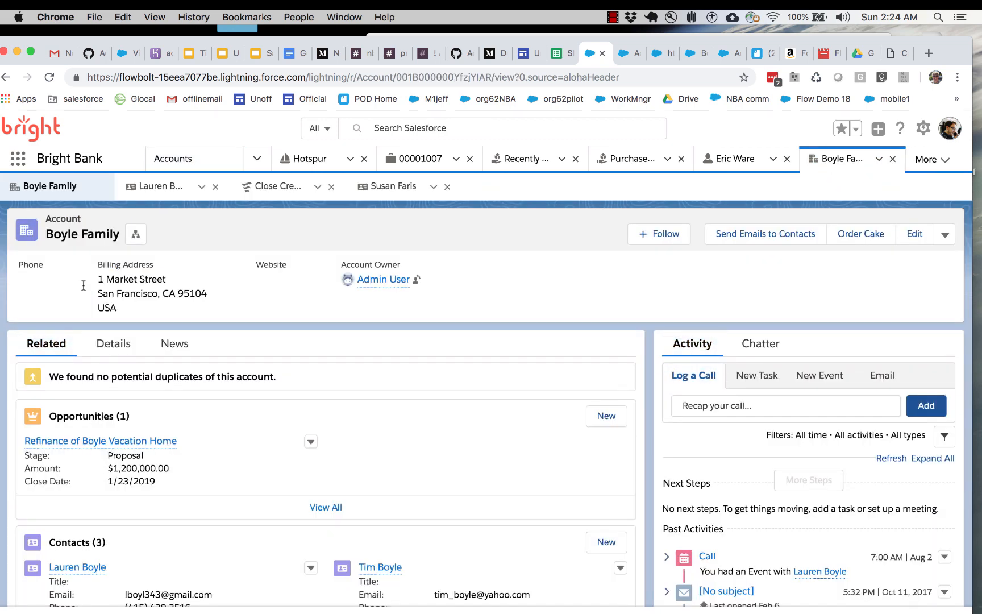
Step: Close the leftover Lesson 1d flow run page and return to the Account object's Page Layouts in Setup
left_click(621, 57)
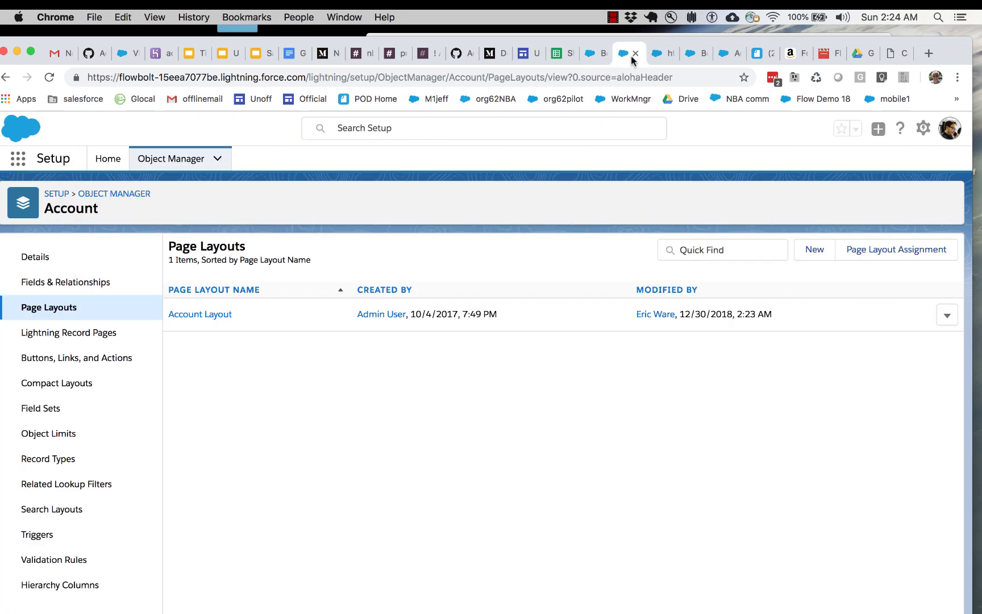
left_click(658, 55)
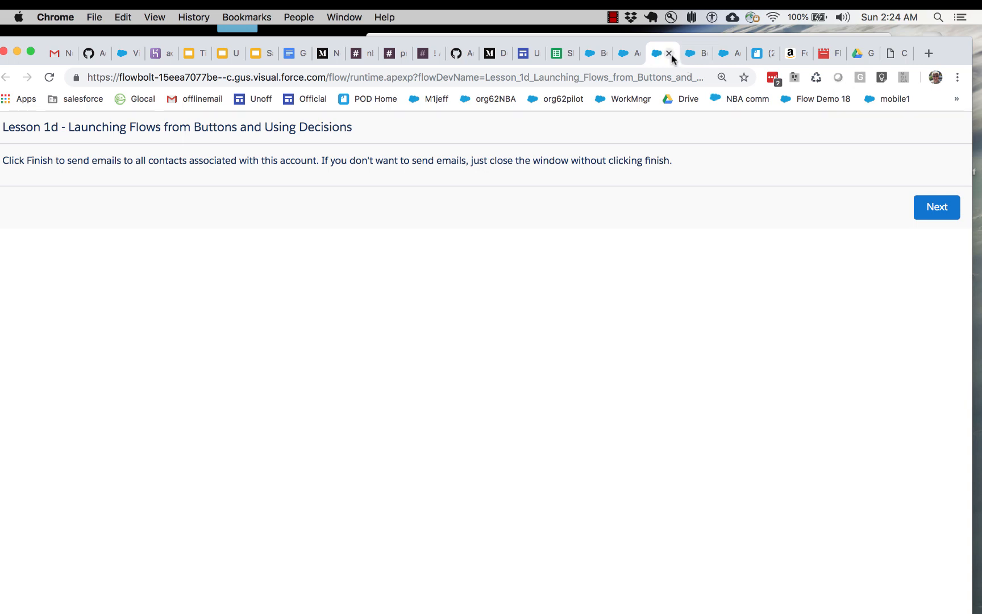
left_click(670, 55)
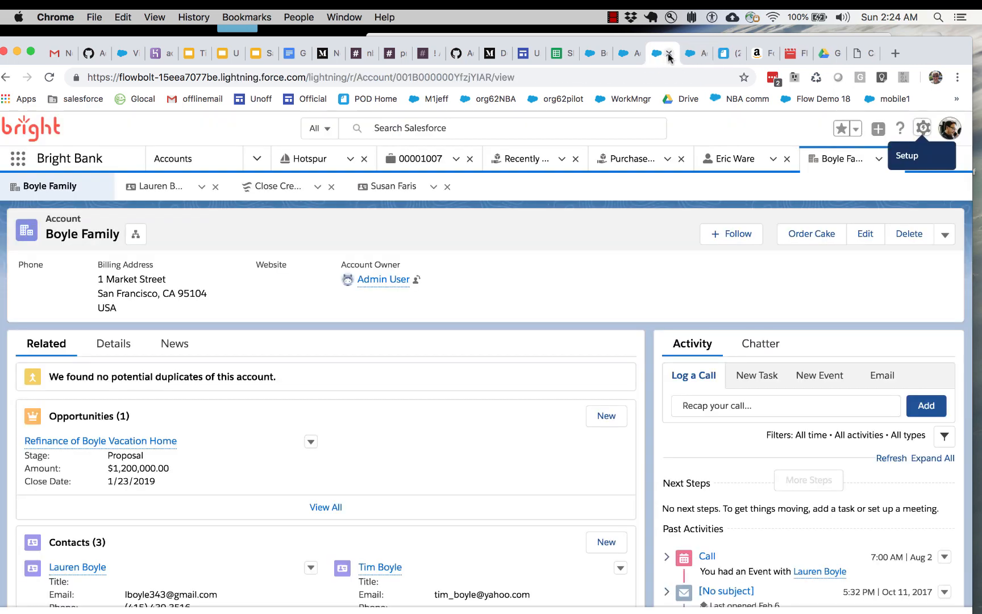
left_click(697, 55)
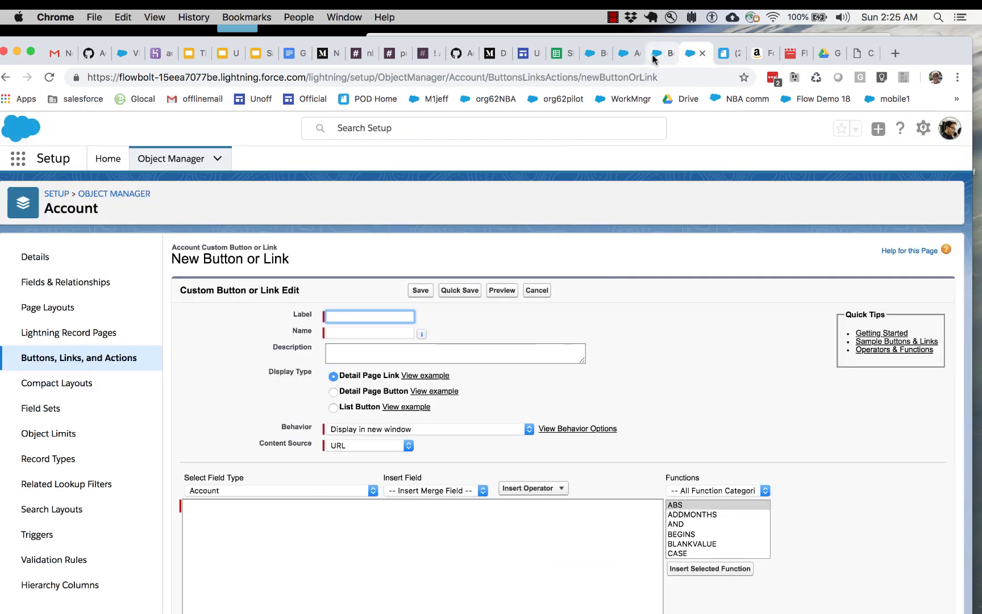
left_click(625, 55)
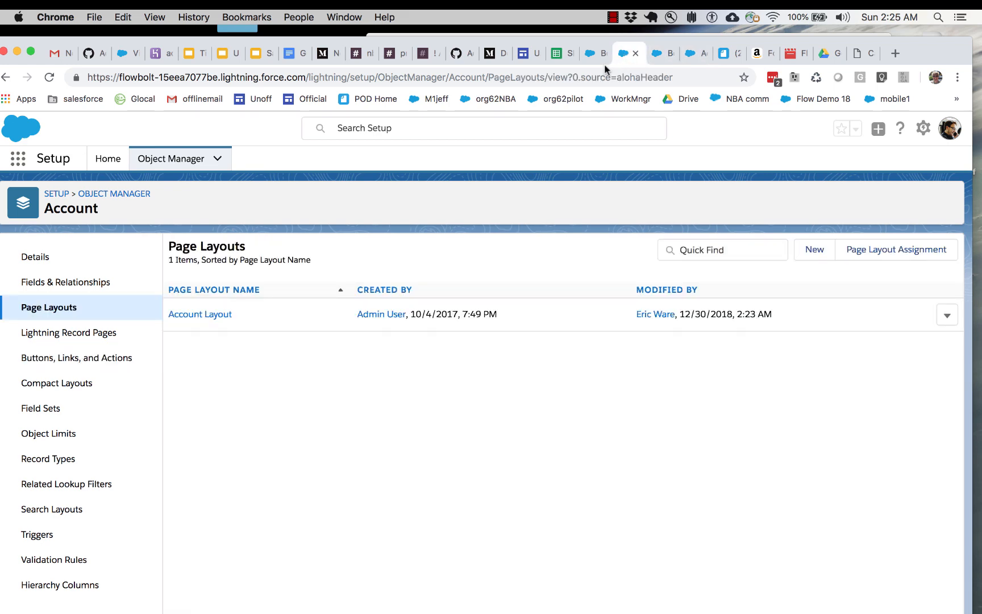
Step: Search Setup for flow and open Lesson 1d - Launching Flows from Buttons and Using Decisions in Flow Builder
left_click(53, 196)
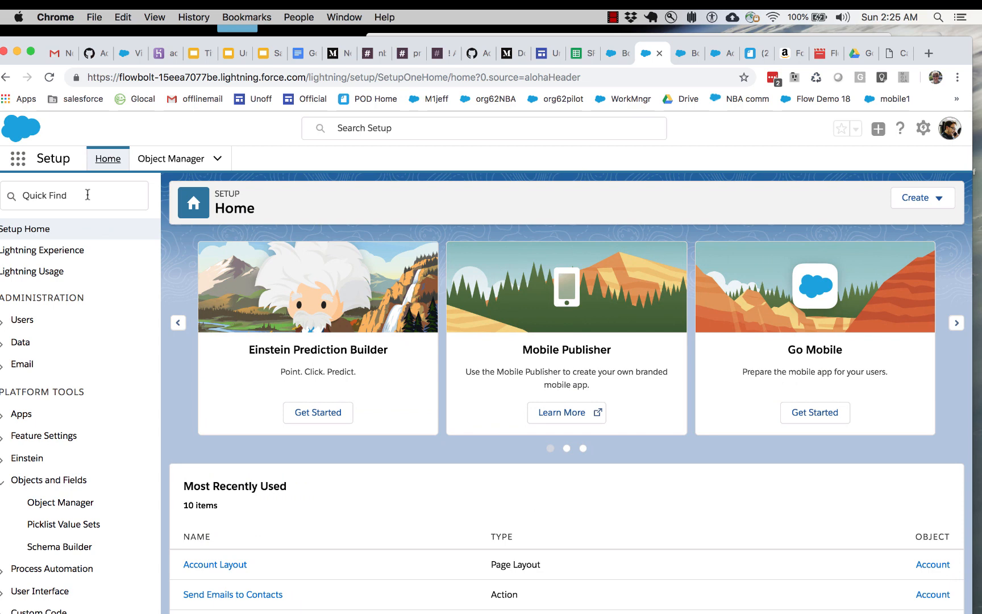
left_click(86, 194)
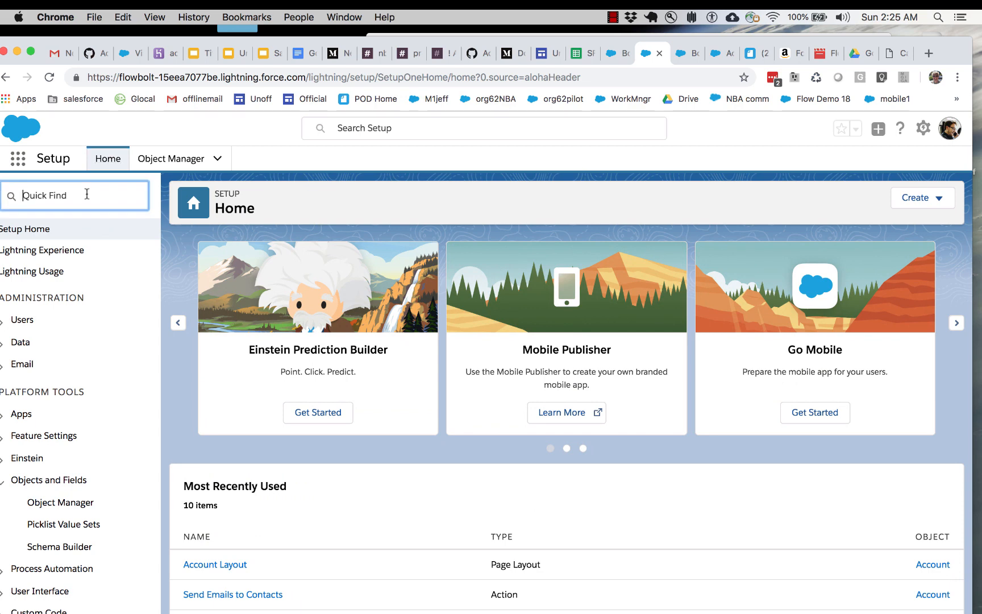
type("flow")
left_click(44, 318)
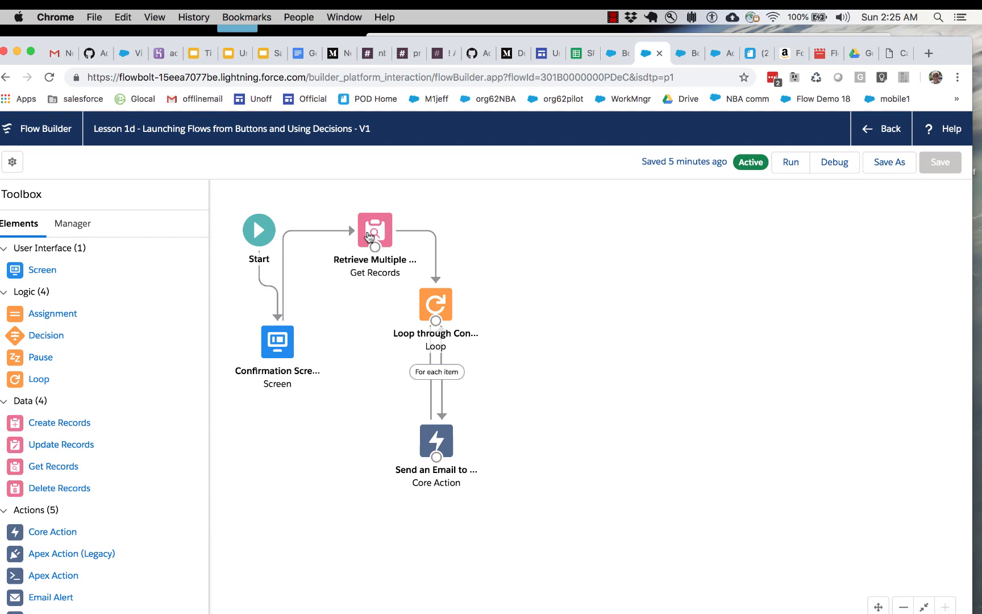
Step: Open the Retrieve Multiple Contacts for an Account element and examine the hard-coded value in its AccountId filter
double_click(367, 234)
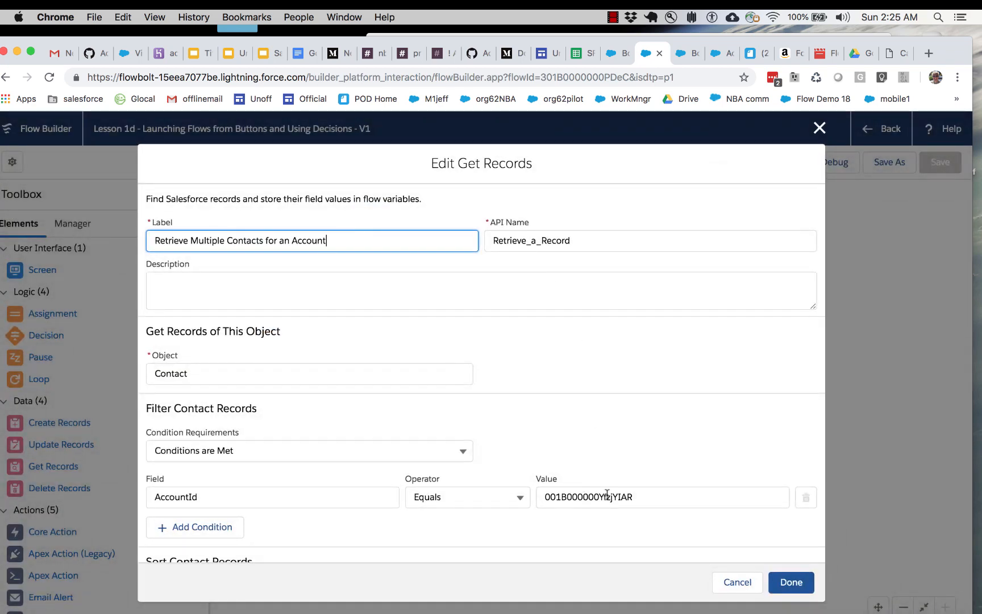
left_click_drag(641, 500, 533, 503)
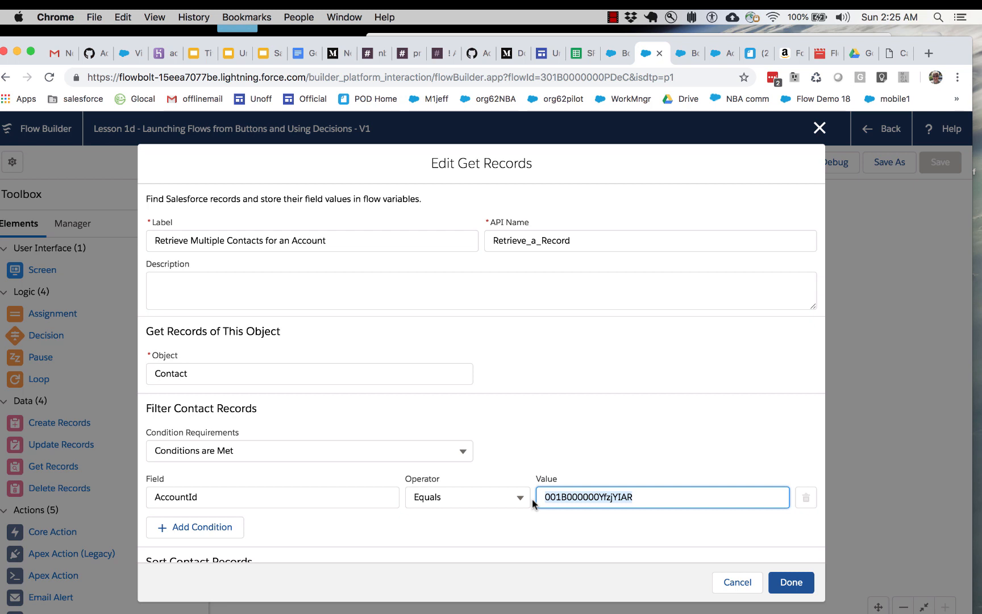
double_click(597, 496)
Step: Open the Money Market Savings Bank account record and examine the record ID in its URL
left_click(610, 54)
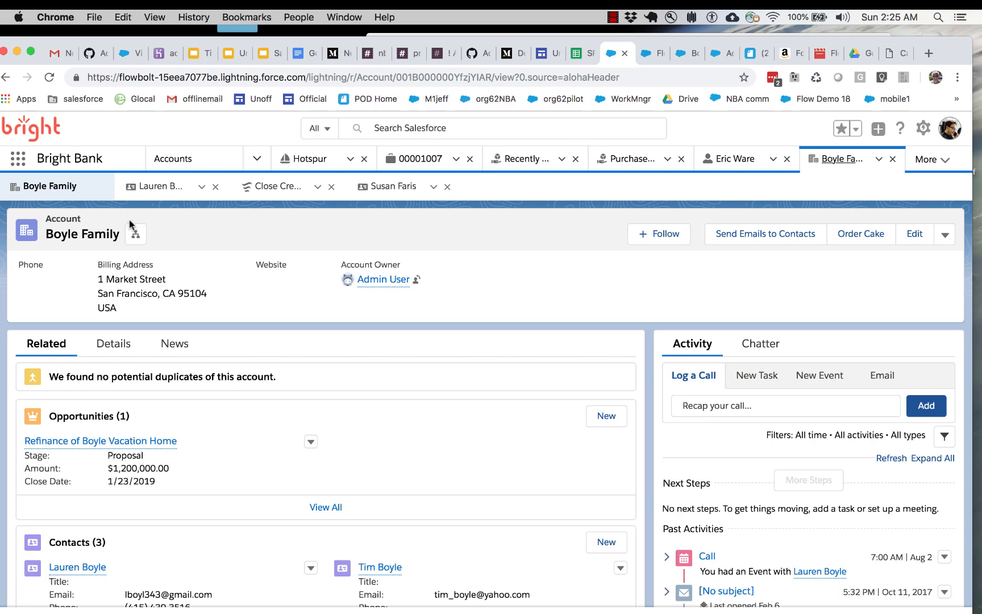
left_click(684, 55)
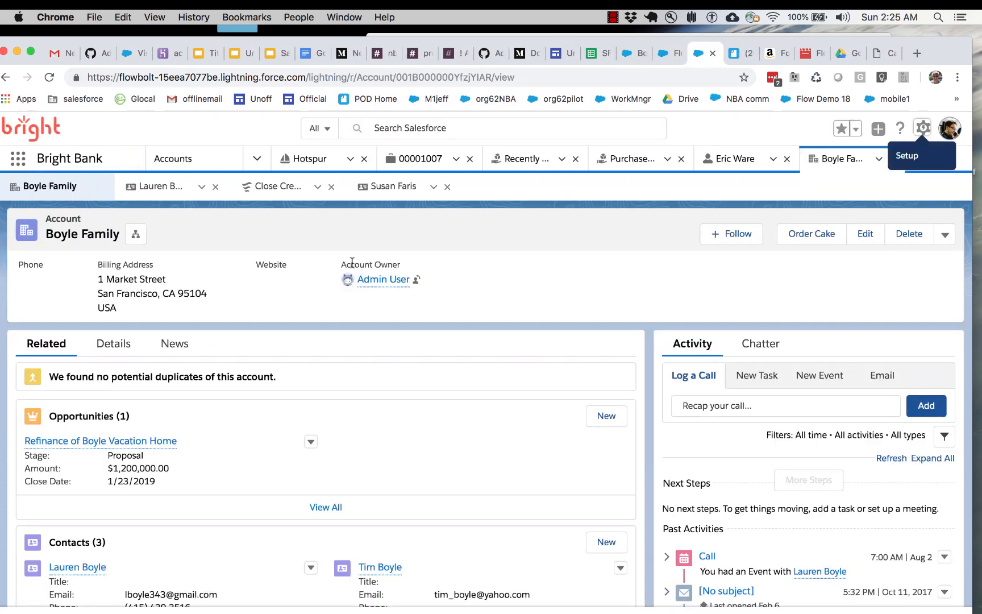
left_click(181, 159)
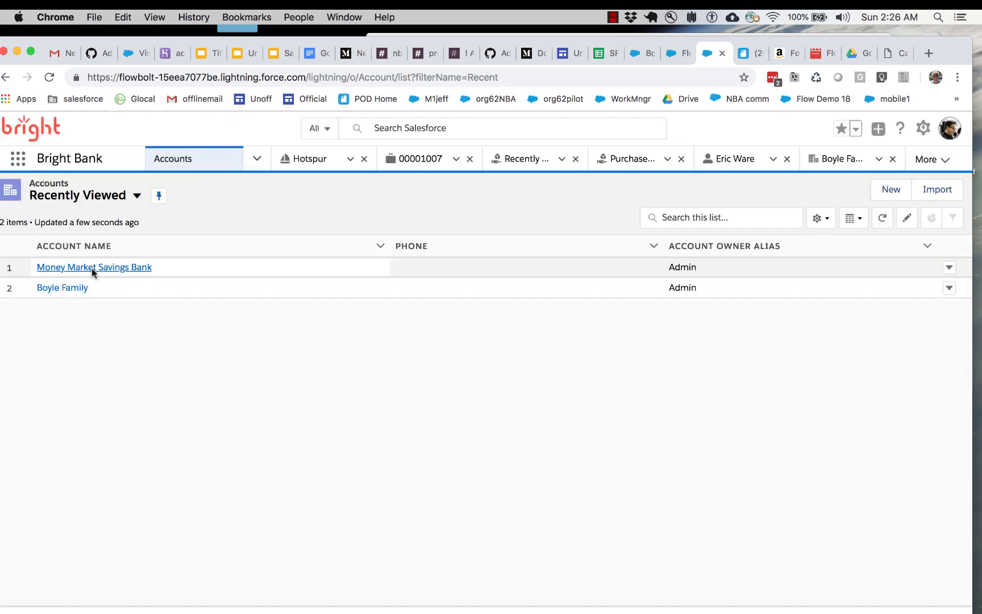
left_click(92, 269)
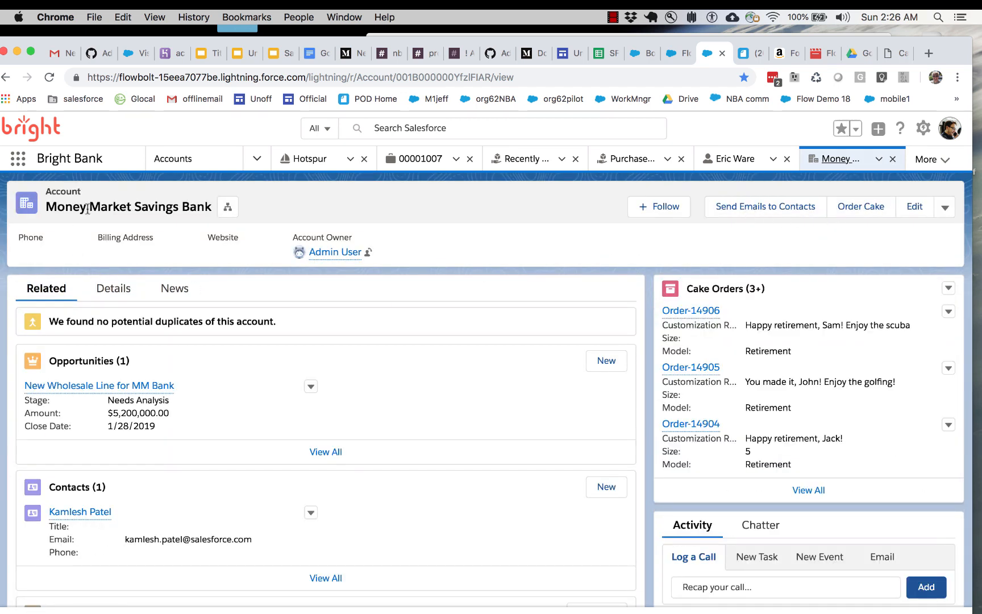
double_click(446, 78)
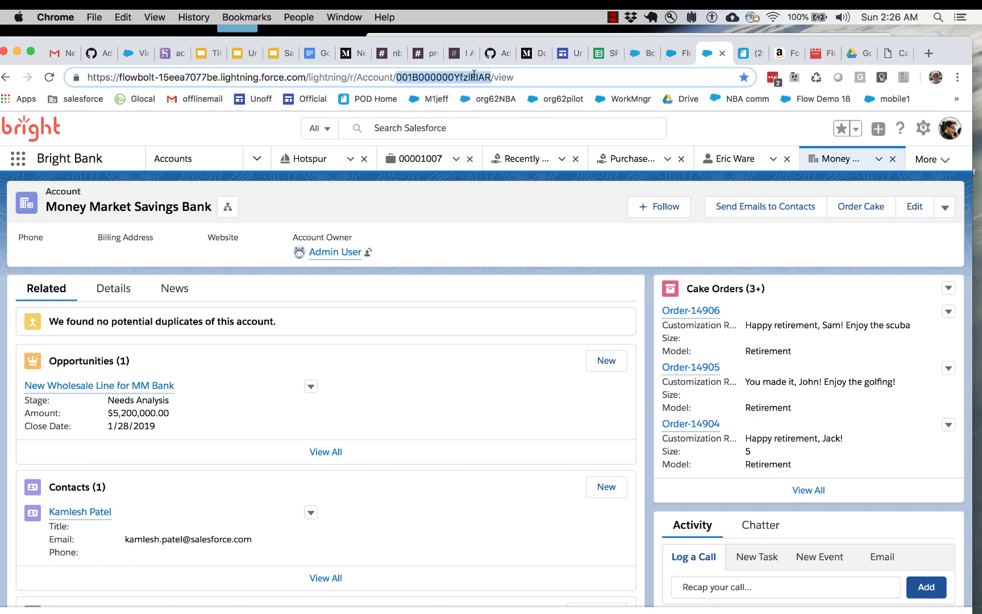
Step: Compare the AccountId filter value with the Money Market Savings Bank record ID, and close the Get Records element without changes
left_click(676, 53)
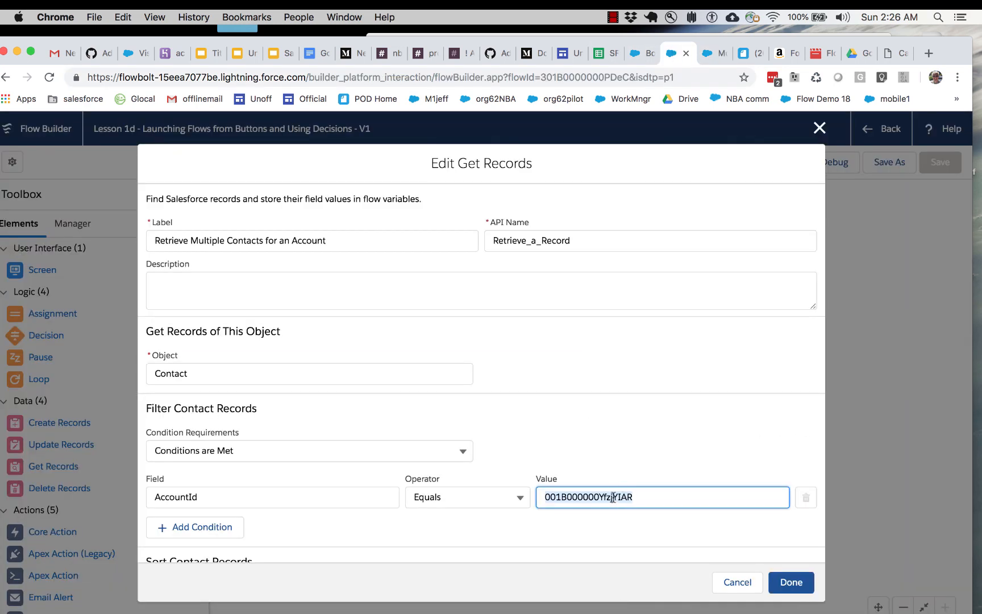
left_click_drag(613, 497, 635, 497)
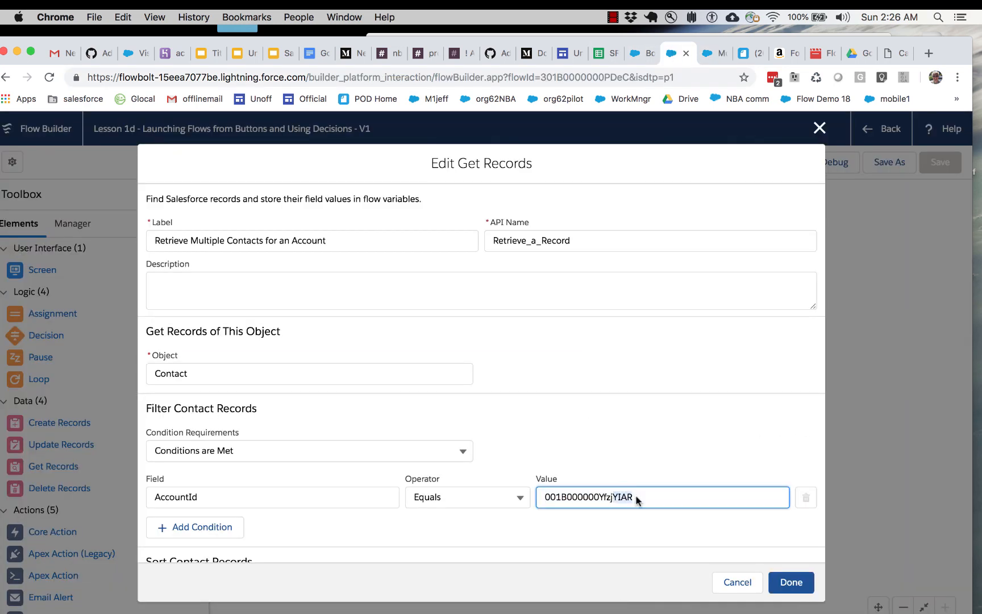
left_click(637, 428)
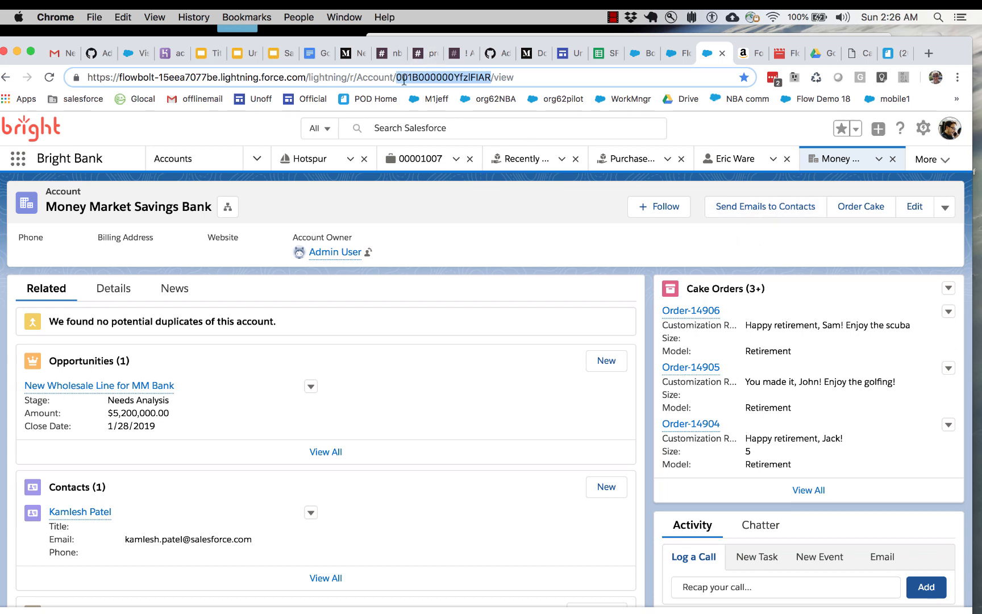
left_click(491, 77)
left_click_drag(491, 77, 397, 77)
key("ctrl+shift+Tab")
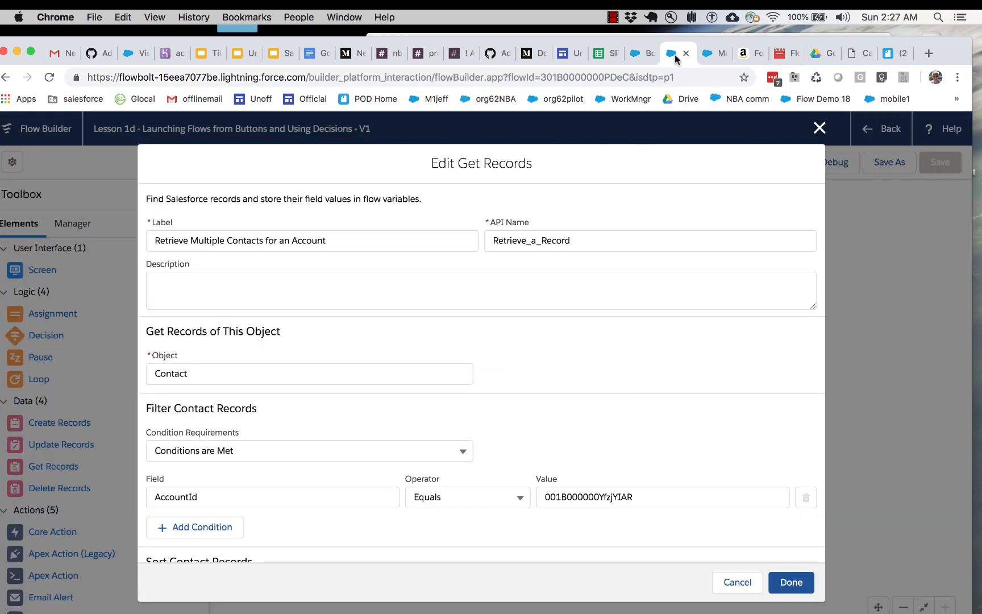
left_click(819, 130)
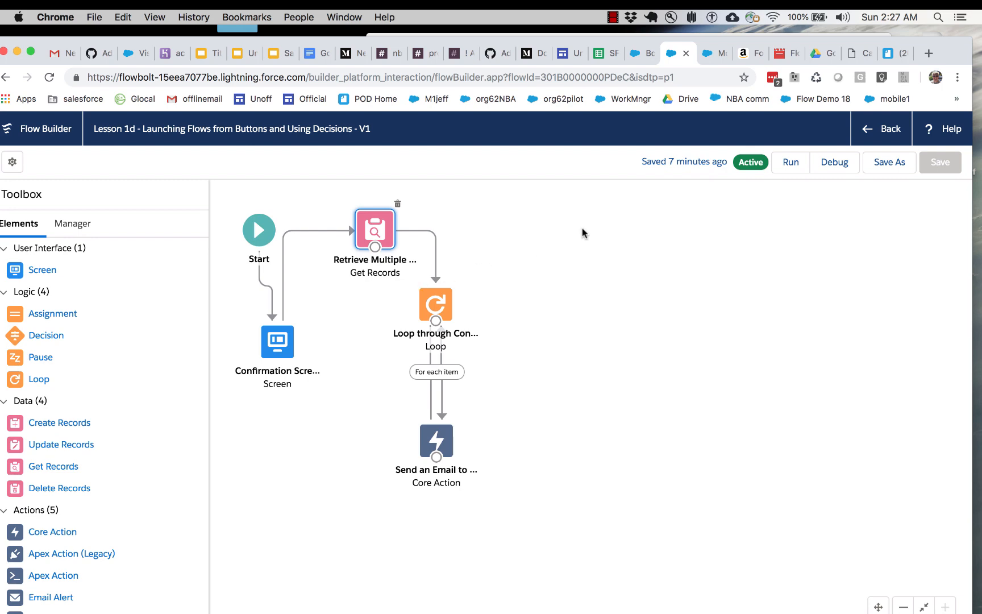
Step: Set up a new Variable resource with the API name recordId and the data type Text
left_click(71, 225)
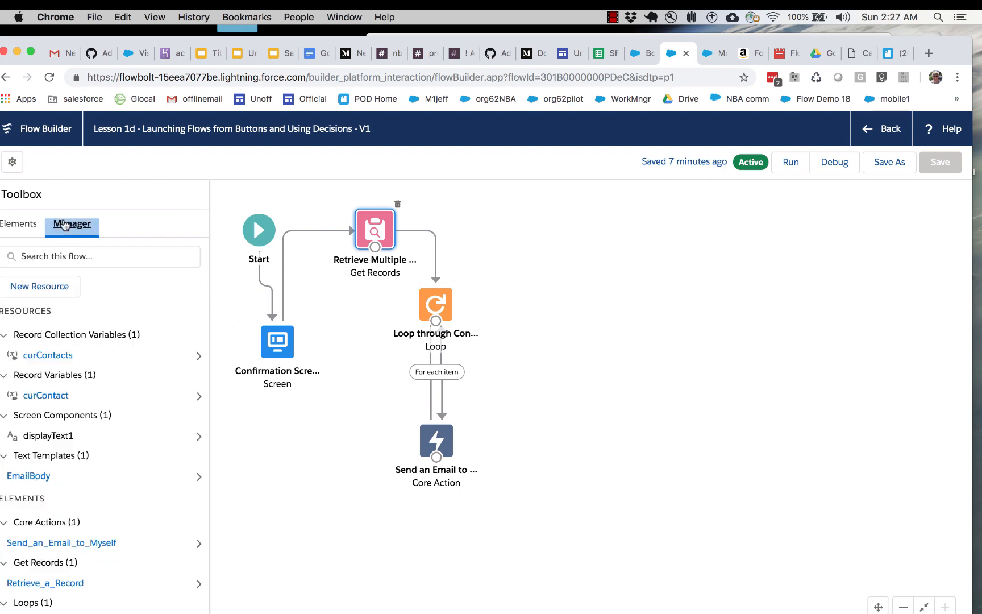
left_click(45, 287)
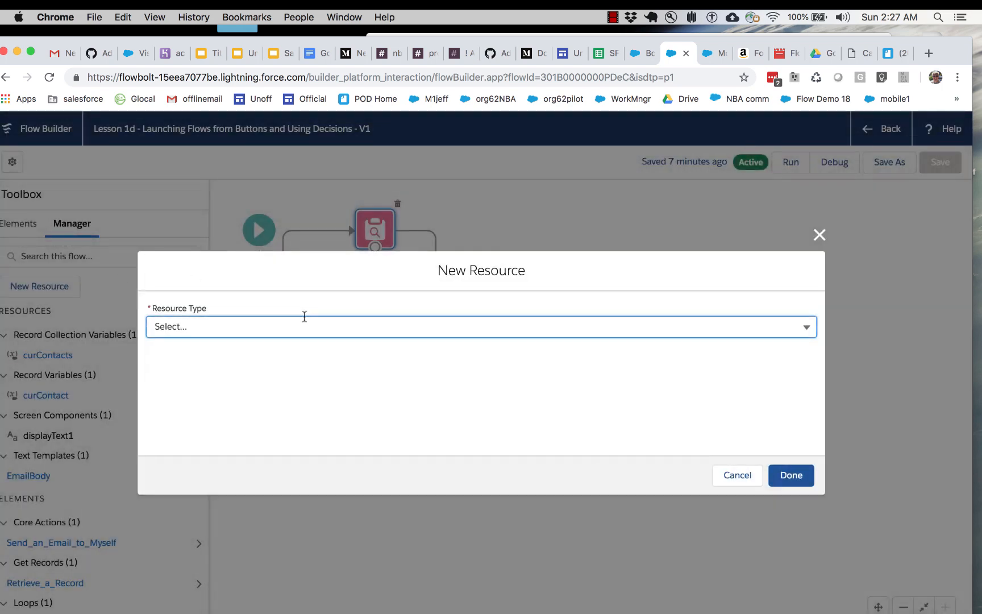
left_click(296, 323)
left_click(239, 354)
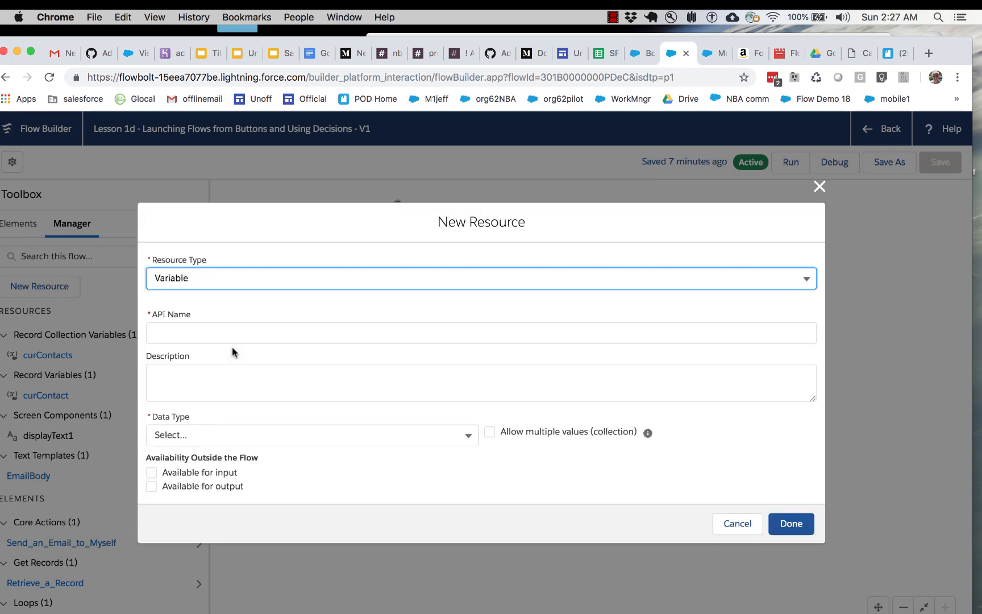
left_click(235, 336)
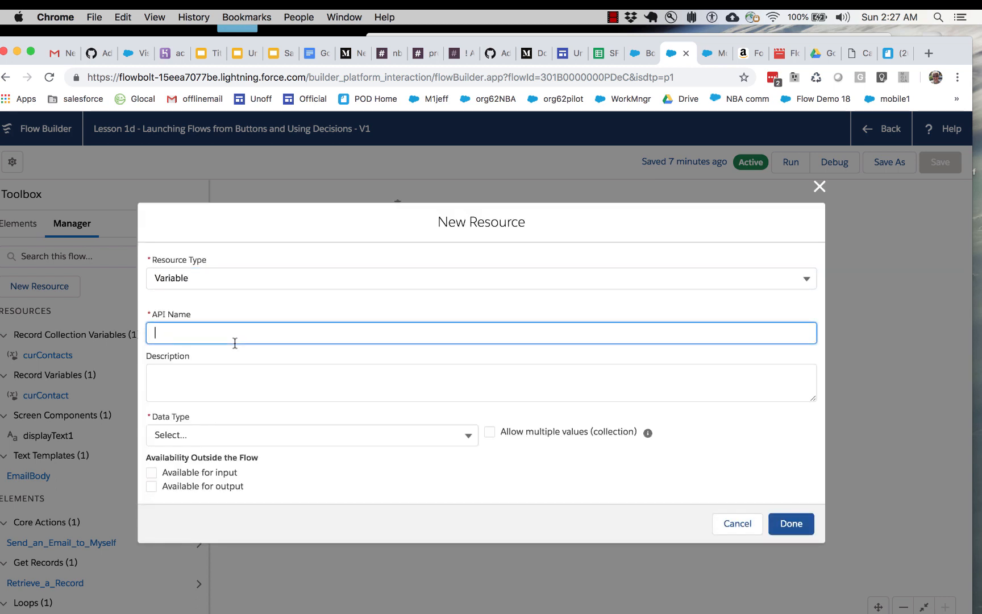
type("recordId")
left_click(195, 435)
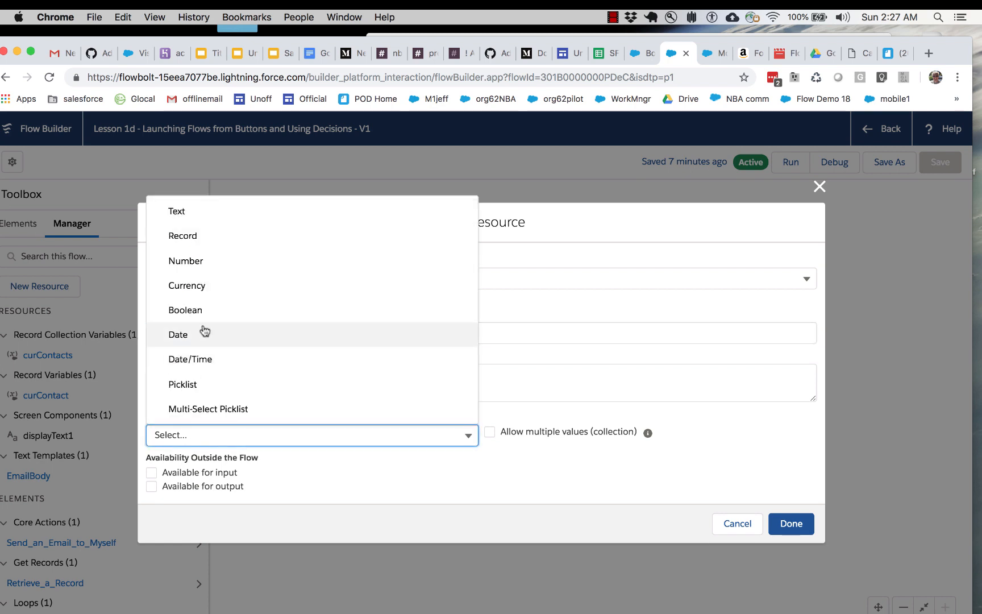
left_click(197, 219)
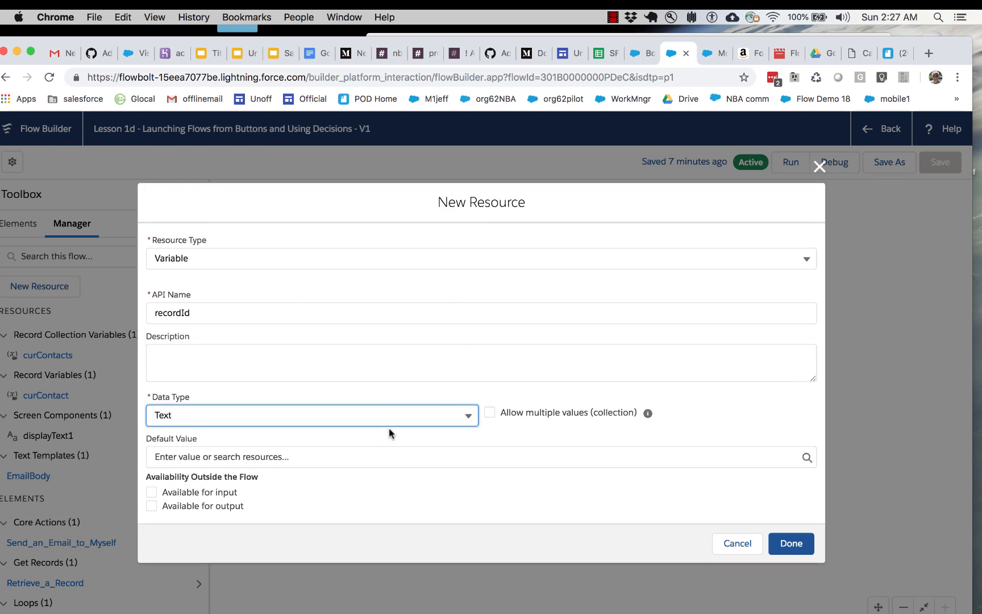
Step: Make the recordId variable available for input and finish creating the resource
left_click(152, 492)
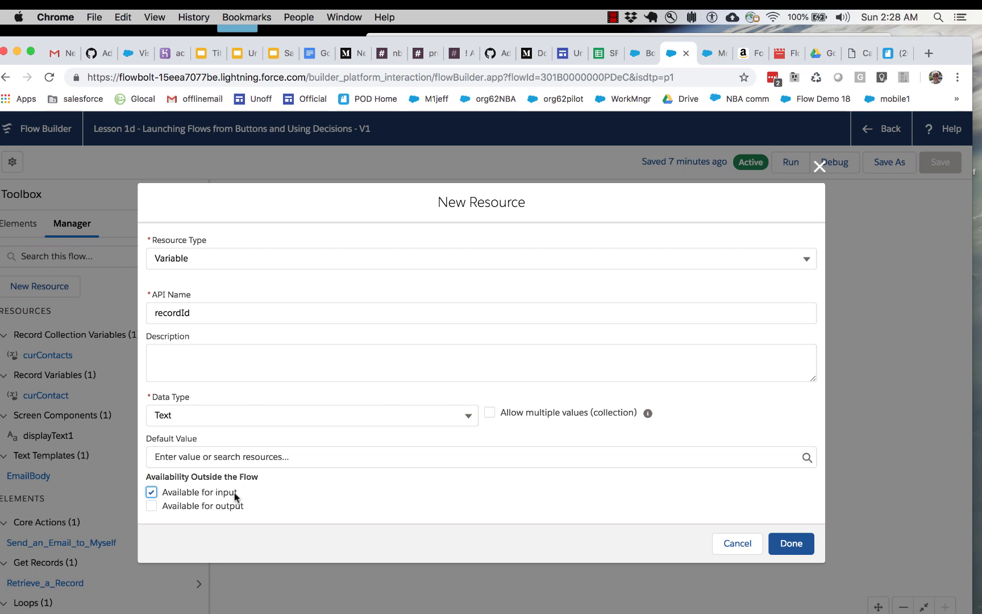
left_click_drag(239, 495, 163, 495)
left_click(151, 493)
left_click_drag(242, 496, 167, 494)
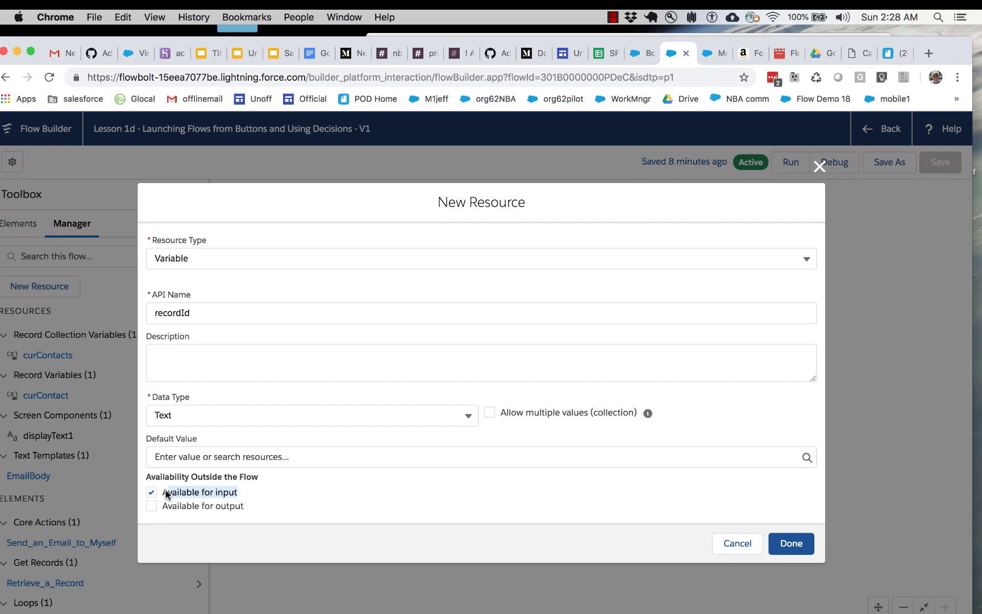
left_click(780, 543)
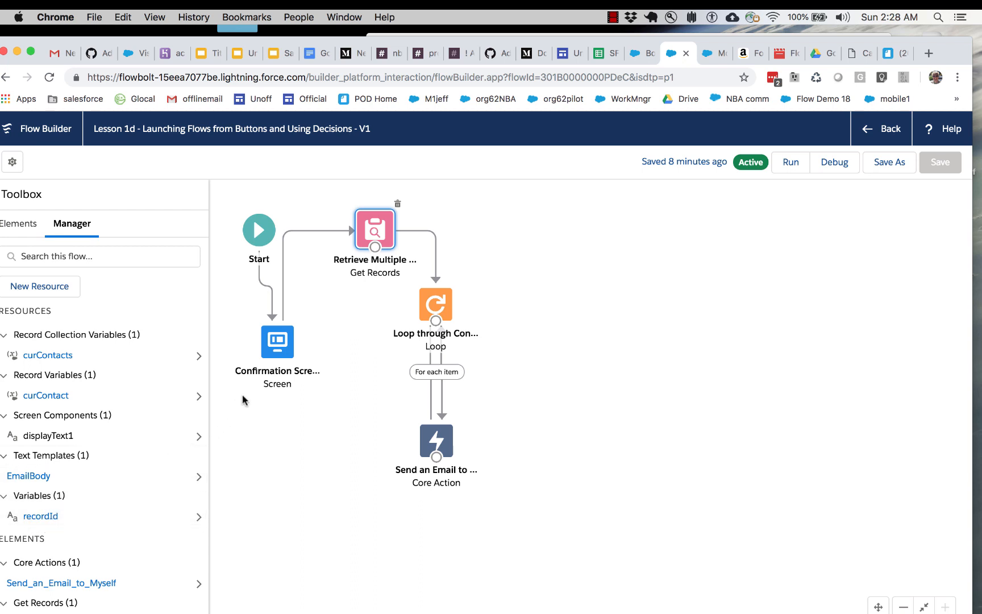
Step: In the Retrieve Multiple Contacts for an Account element, replace the hard-coded AccountId filter value with {!recordId} and accept the edit
double_click(371, 230)
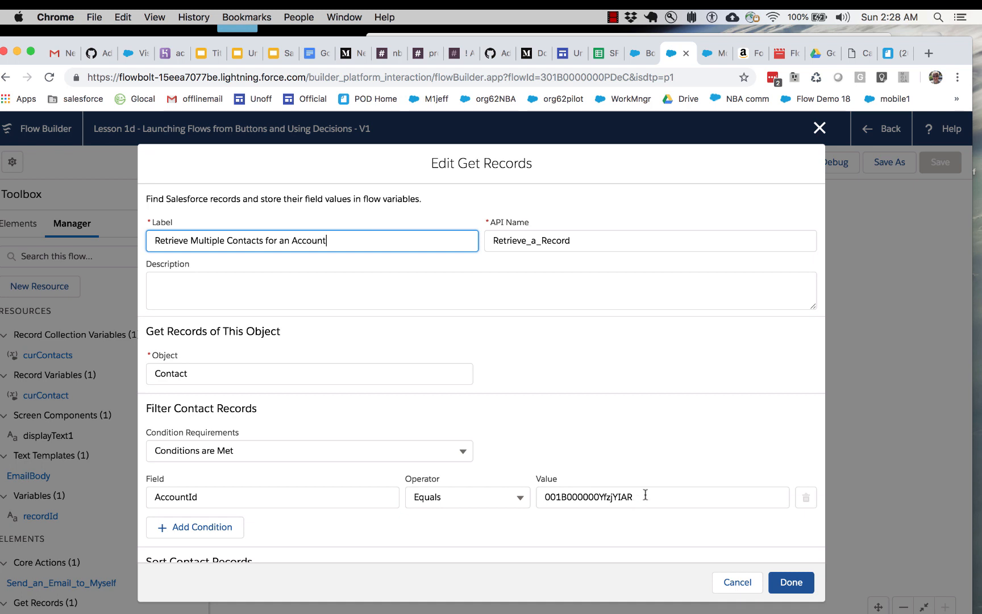
left_click_drag(645, 494, 540, 493)
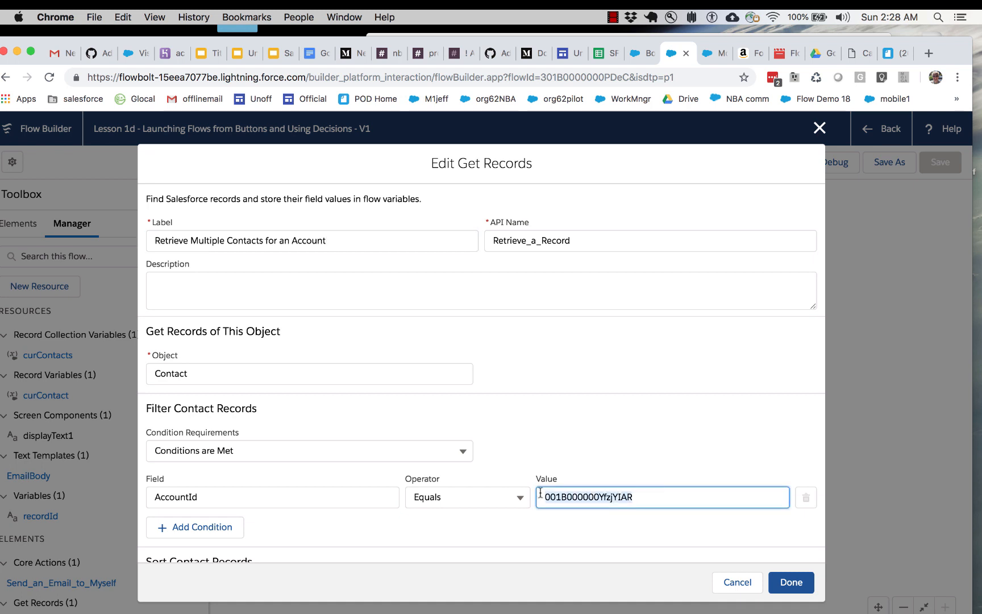
key("BackSpace")
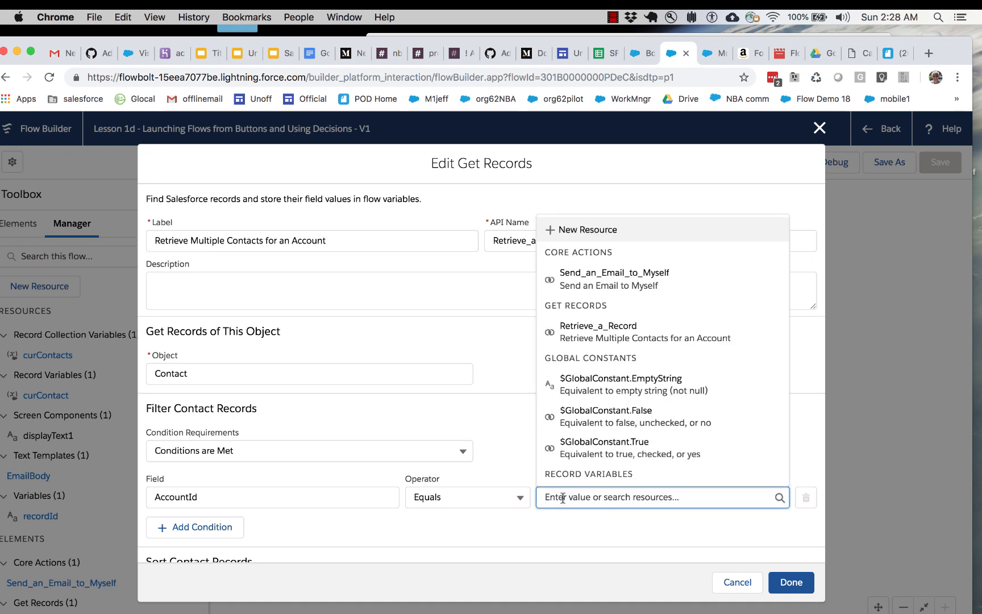
scroll(564, 473, "down", 3)
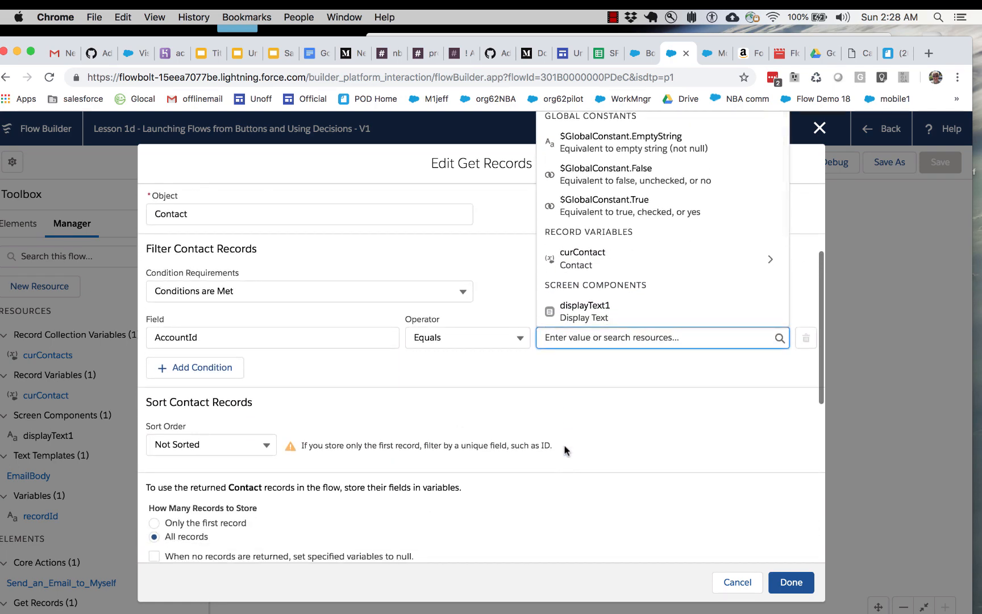
scroll(609, 312, "down", 6)
scroll(606, 278, "up", 3)
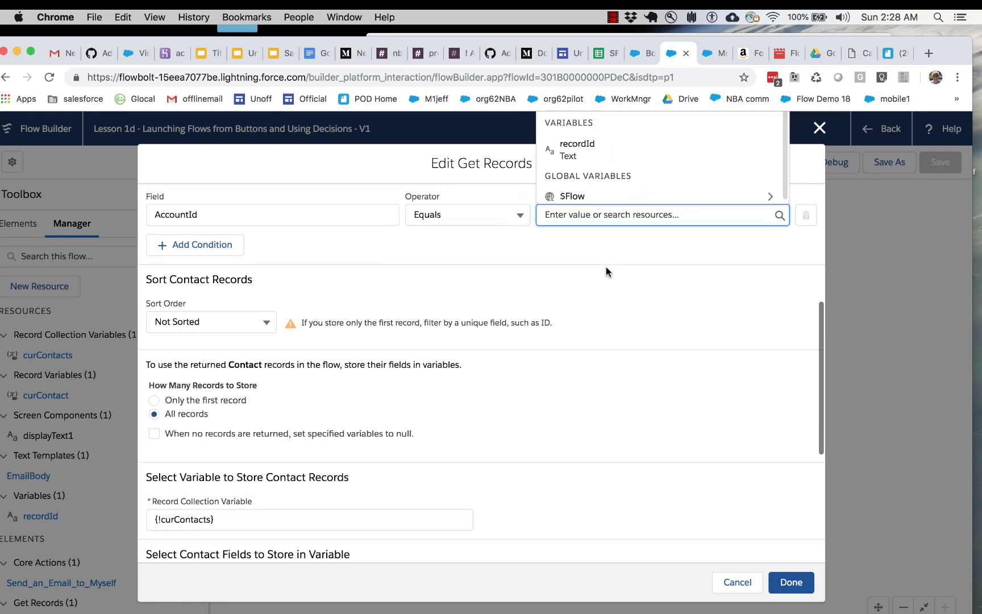
left_click(575, 203)
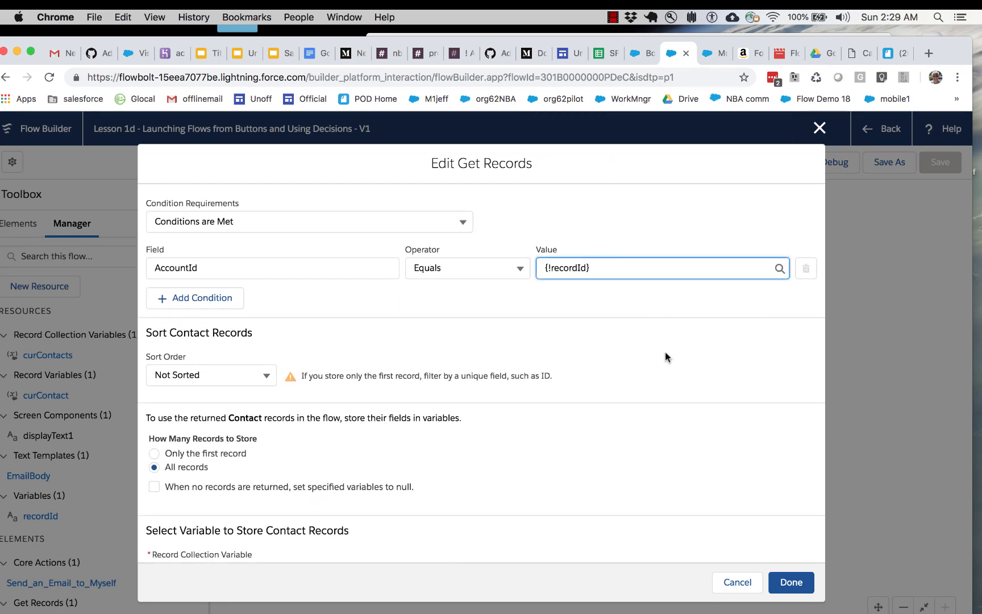
left_click(791, 582)
Step: Save the edited flow as a new version, keeping its label and Screen Flow type
left_click(890, 161)
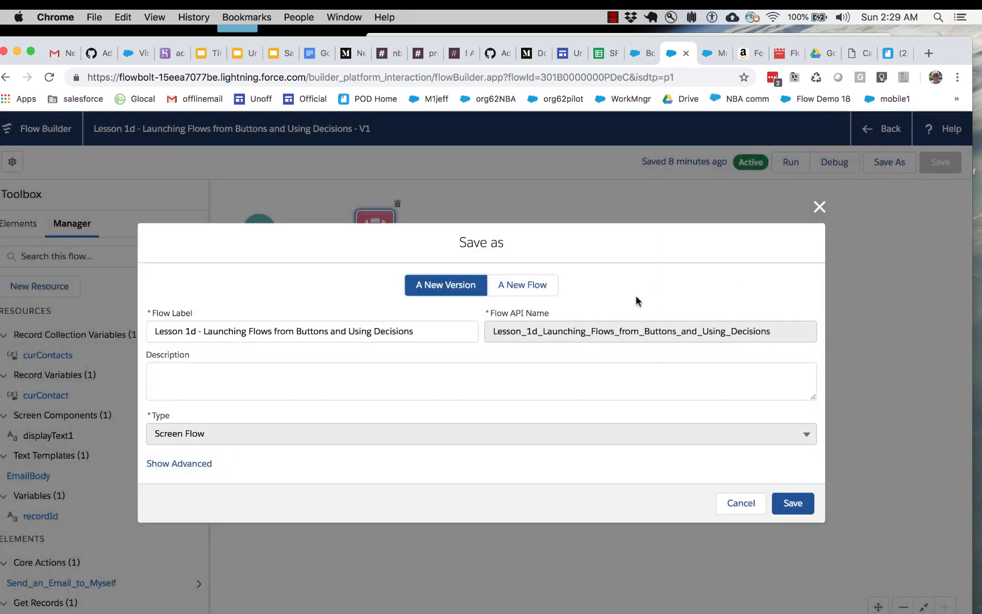
left_click(733, 501)
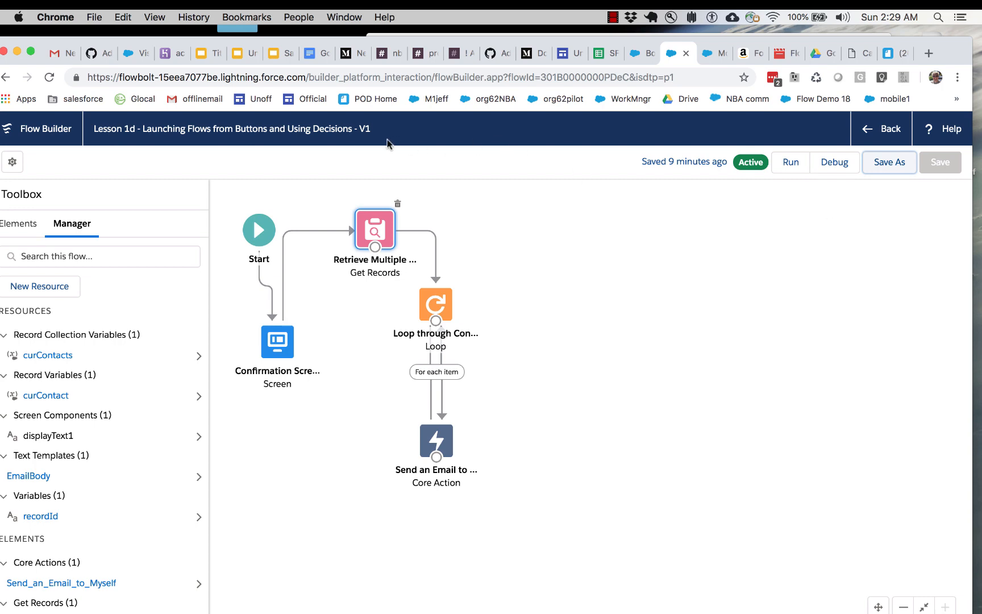
left_click_drag(371, 131, 359, 134)
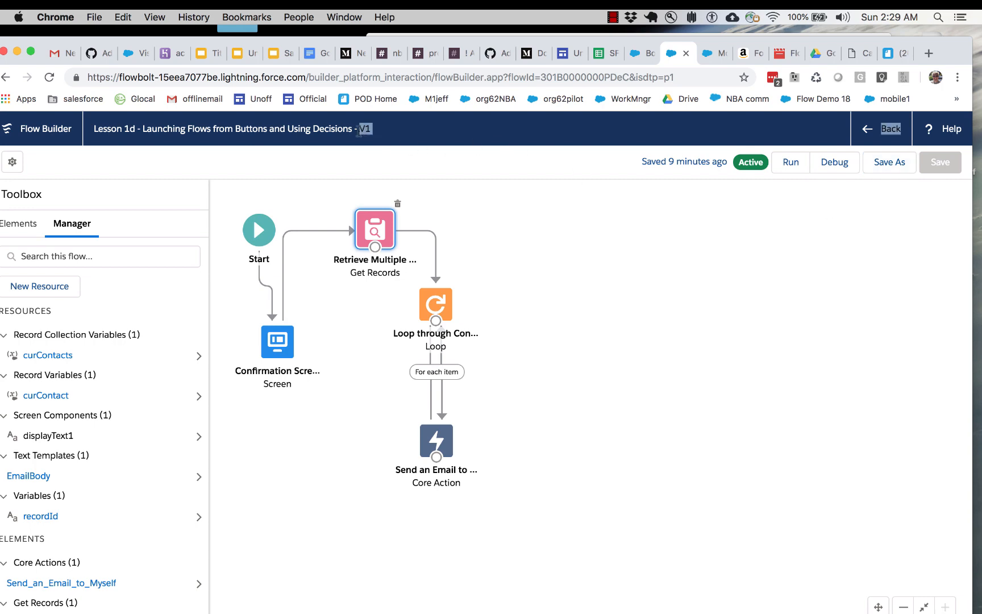
left_click(872, 165)
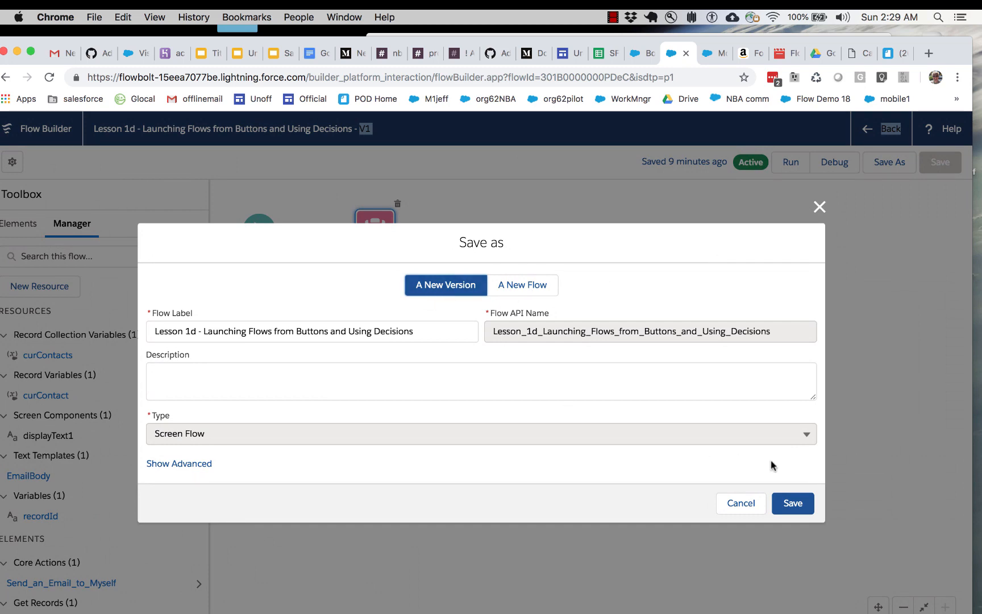
left_click(795, 500)
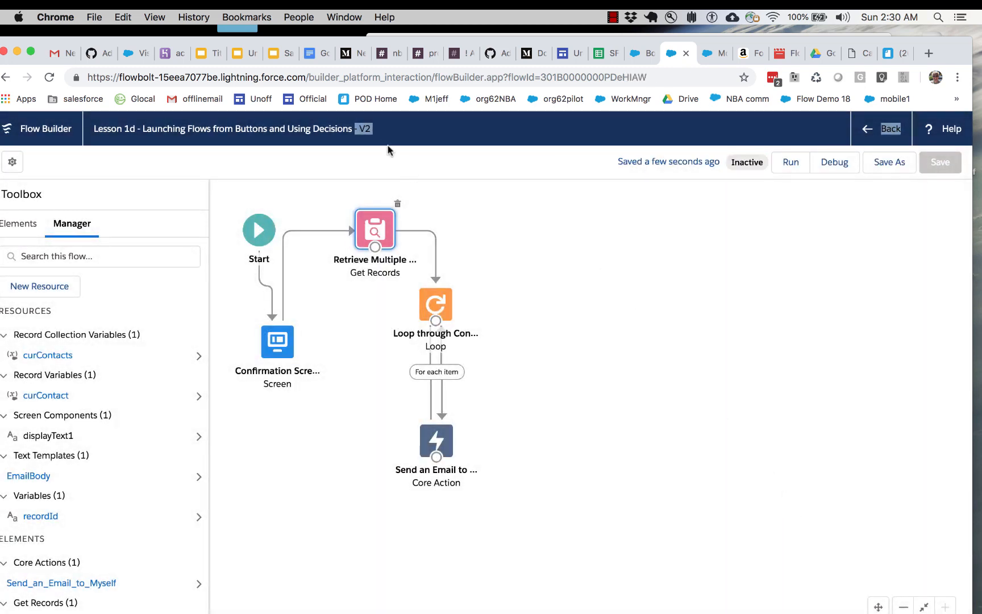
left_click(364, 137)
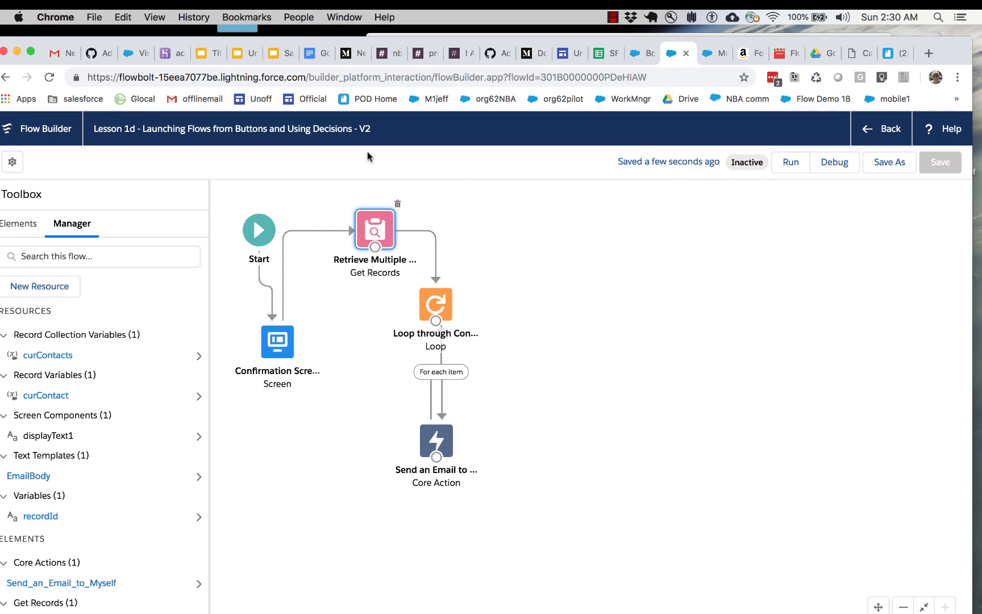
Step: Return to the Flows list, sort it by last modified date with the newest first, and open Lesson 1d's detail page
left_click(882, 130)
scroll(895, 394, "down", 5)
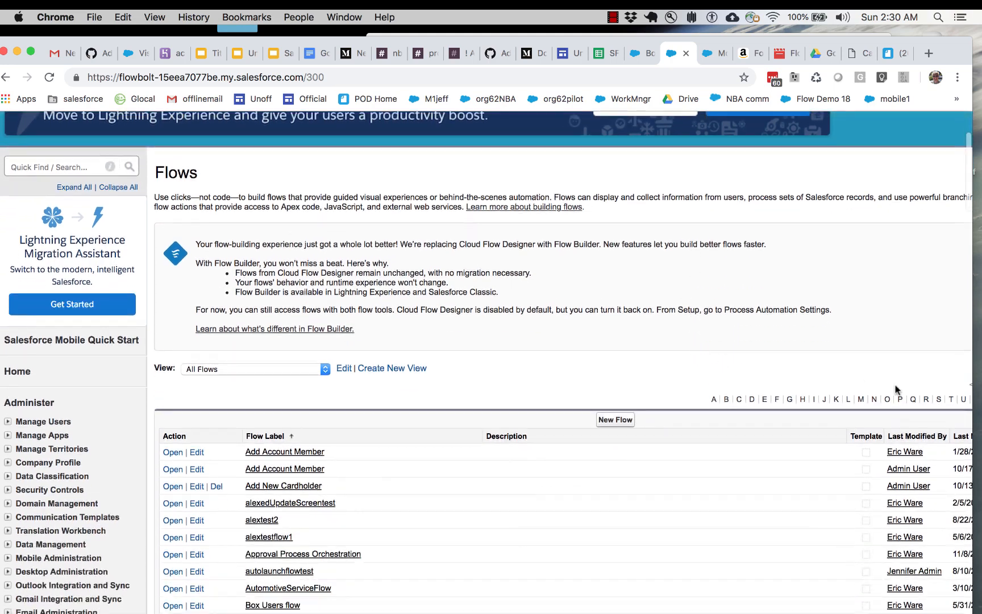
left_click(963, 436)
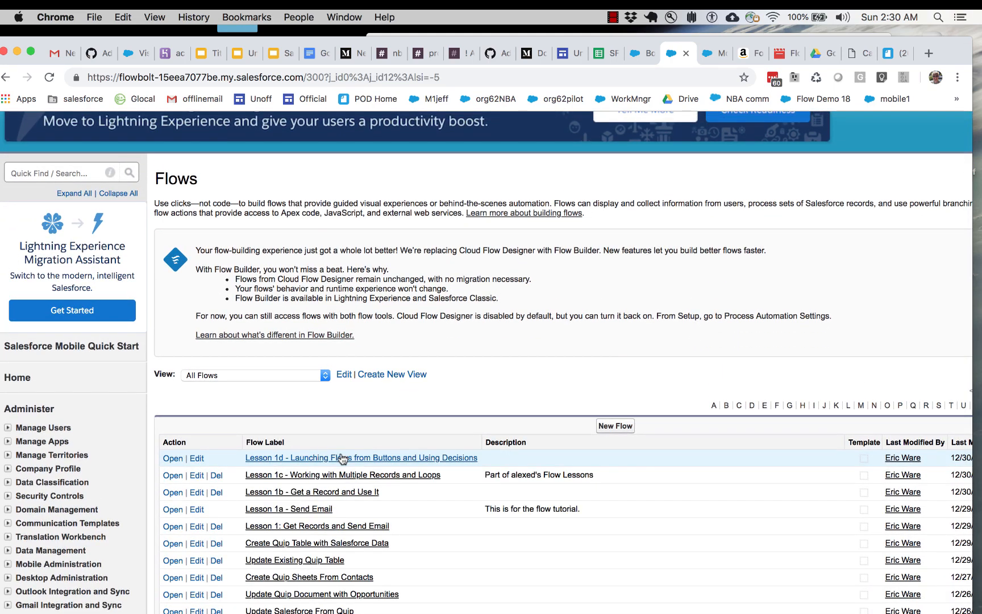
left_click(343, 457)
scroll(483, 501, "down", 2)
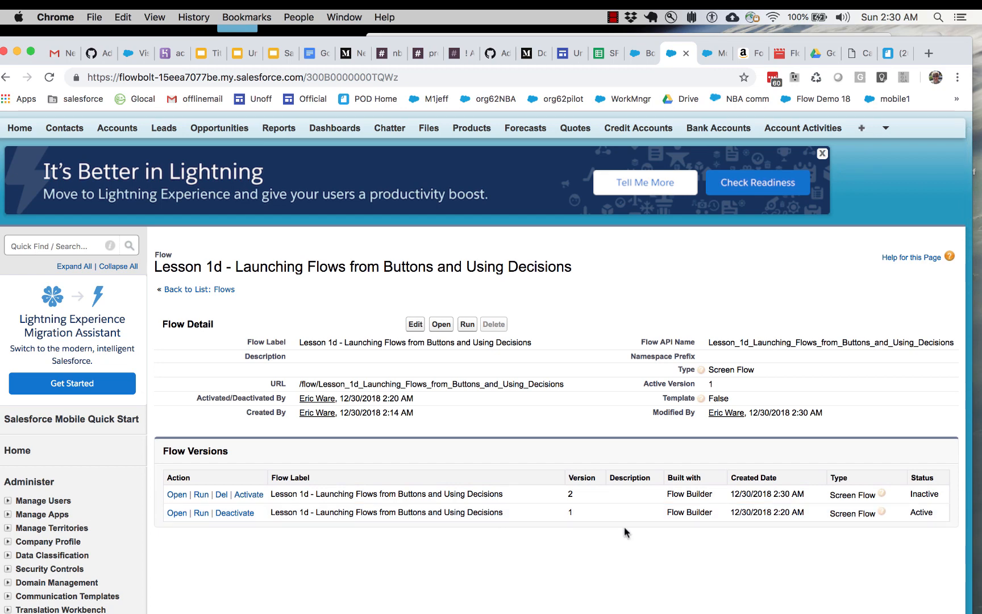
Step: Activate version 2 of the Lesson 1d flow and open that version in Flow Builder
double_click(570, 512)
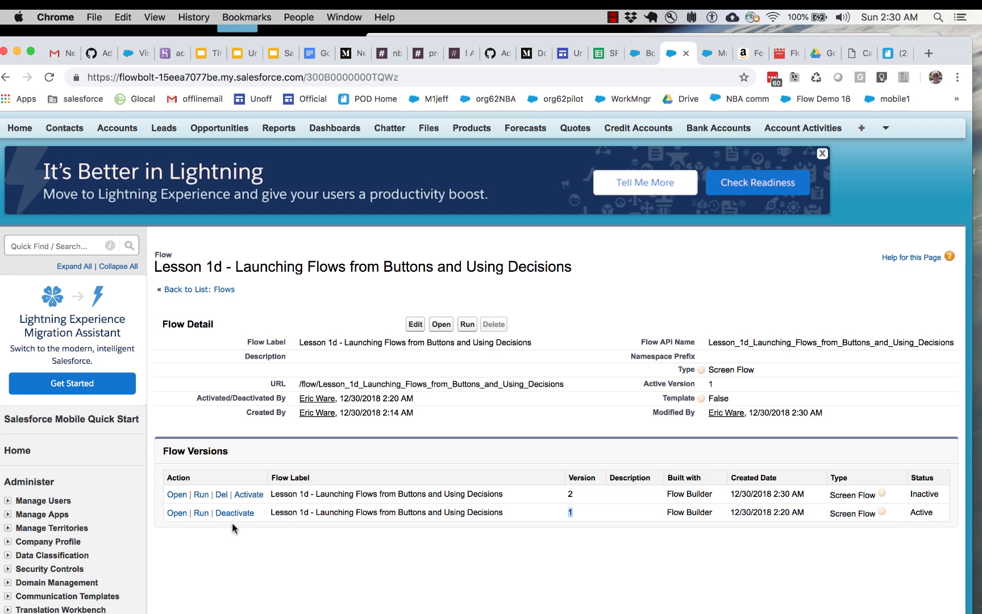
left_click(574, 524)
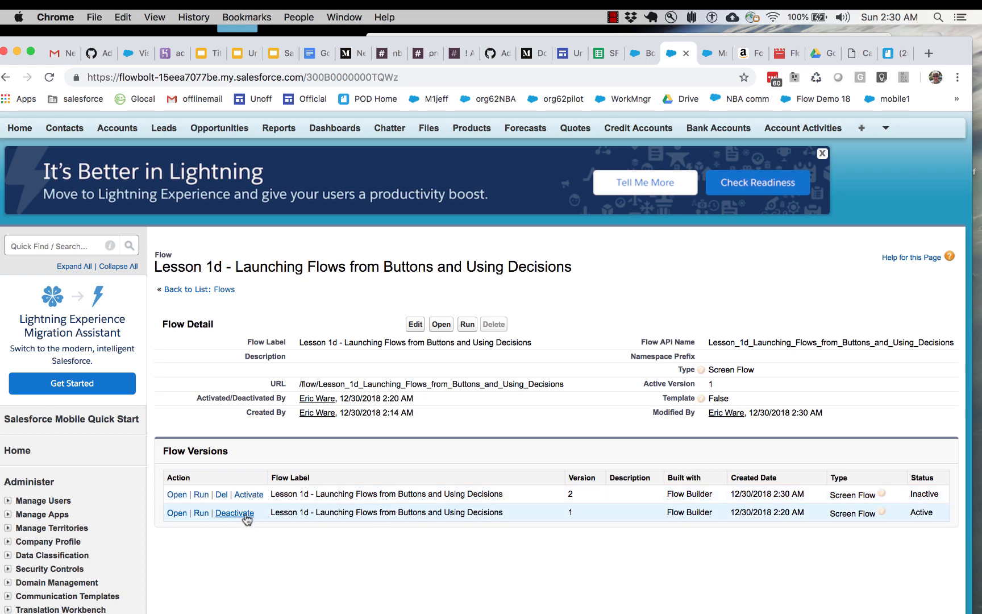
left_click(248, 494)
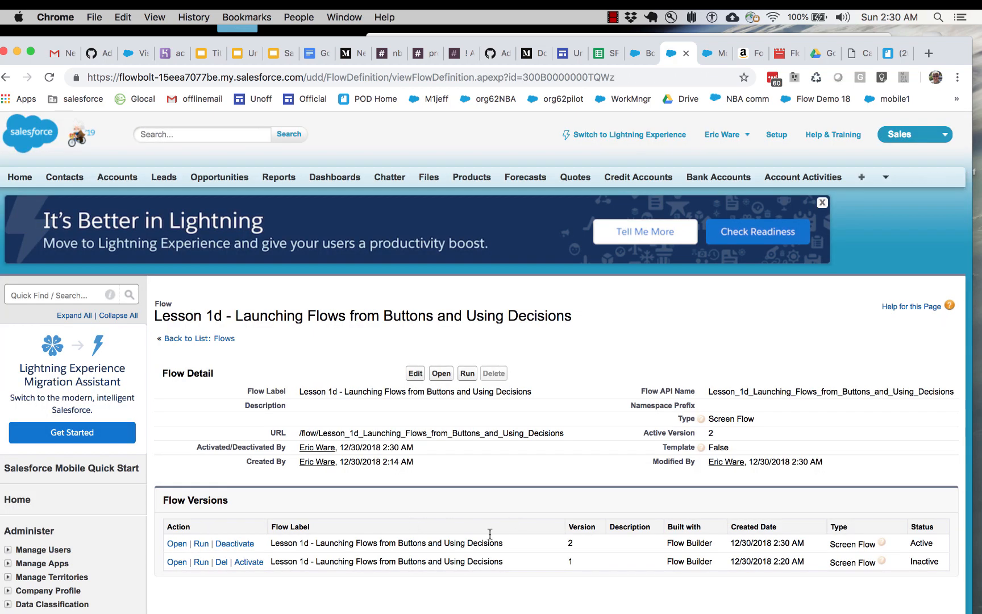
left_click(176, 543)
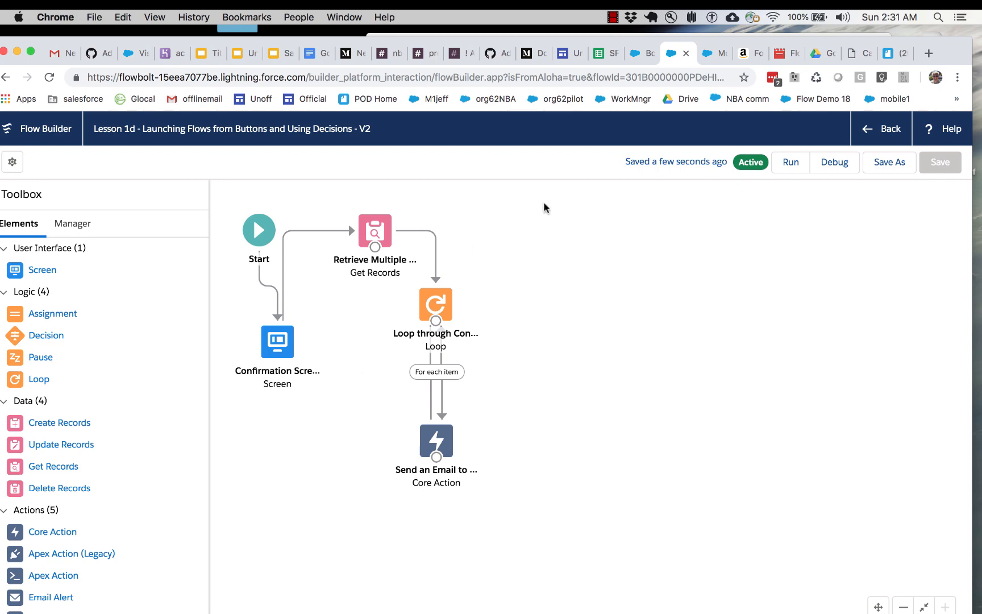
Step: Edit the Money Market Savings Bank contact, set Vote for Winter 20 Icon to Kodiak Codey, and save the record
key("ctrl+Tab")
left_click(552, 244)
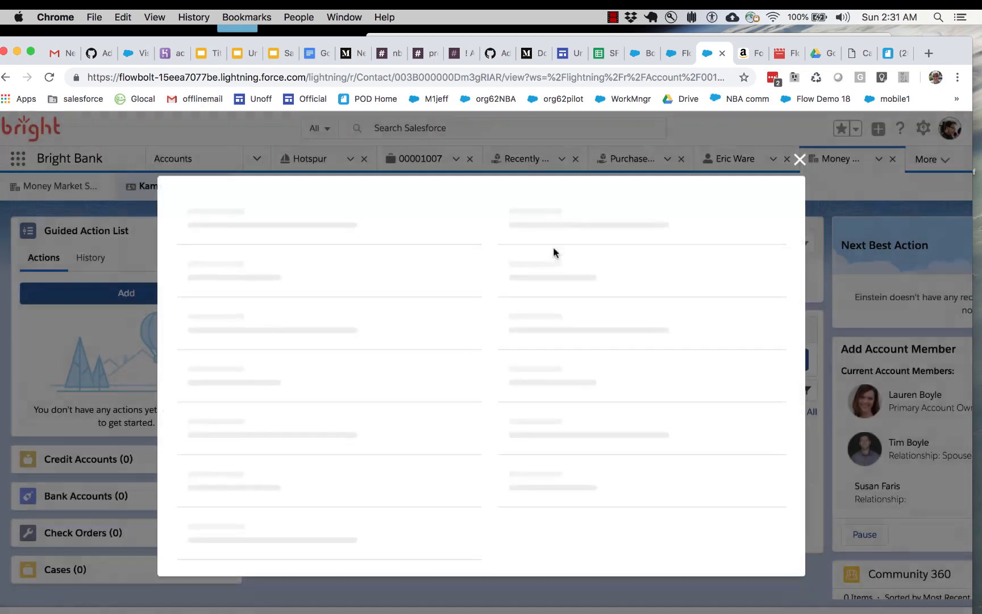
scroll(416, 509, "down", 10)
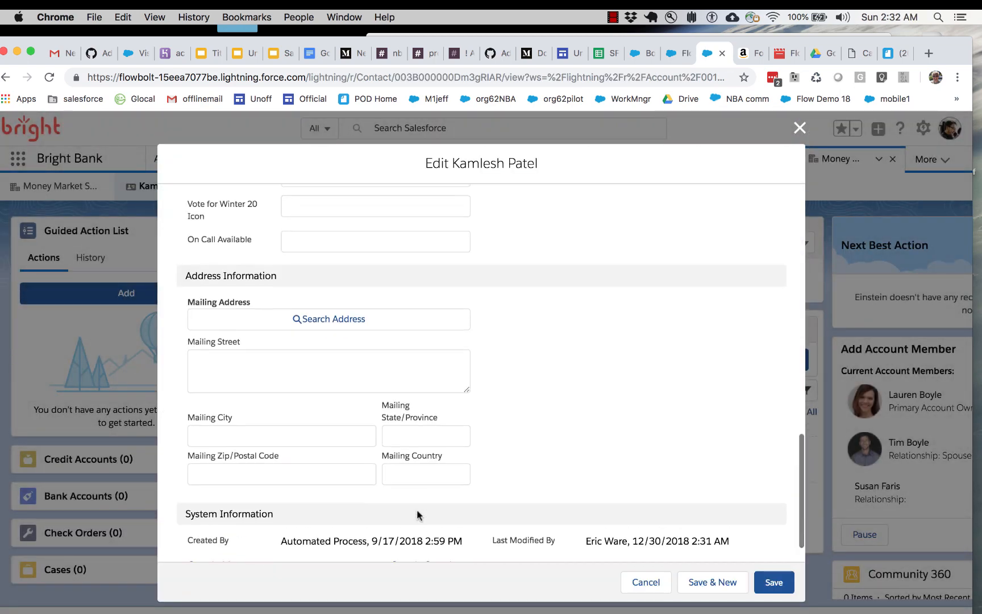
scroll(416, 511, "up", 3)
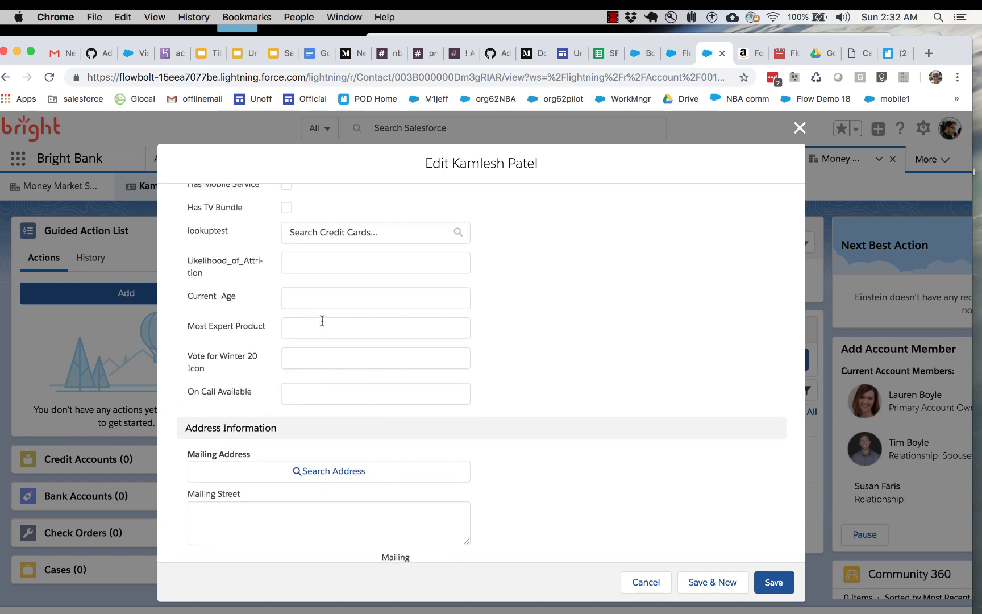
left_click(323, 358)
type("Kodiak Codey")
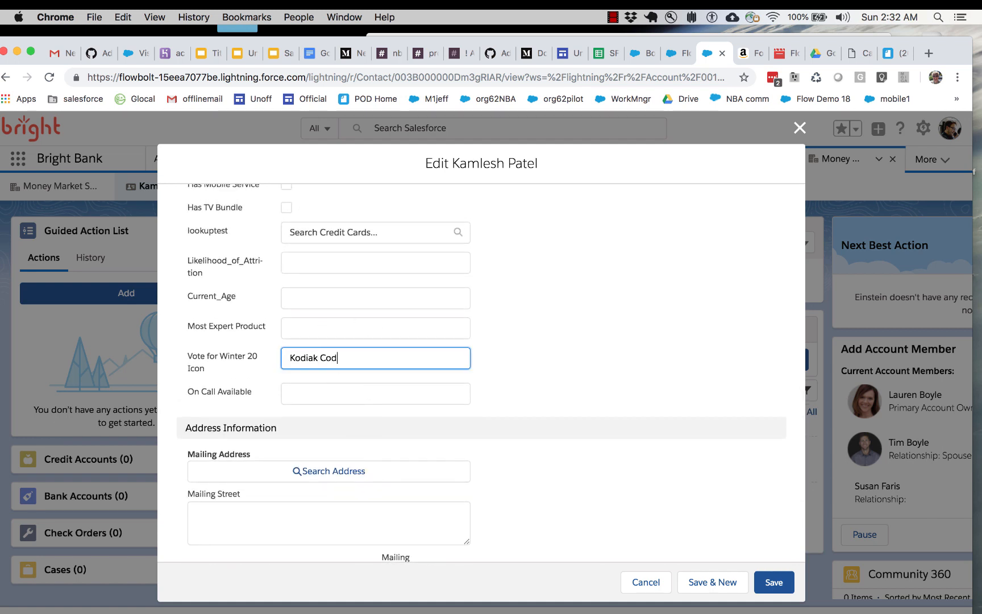
left_click(771, 586)
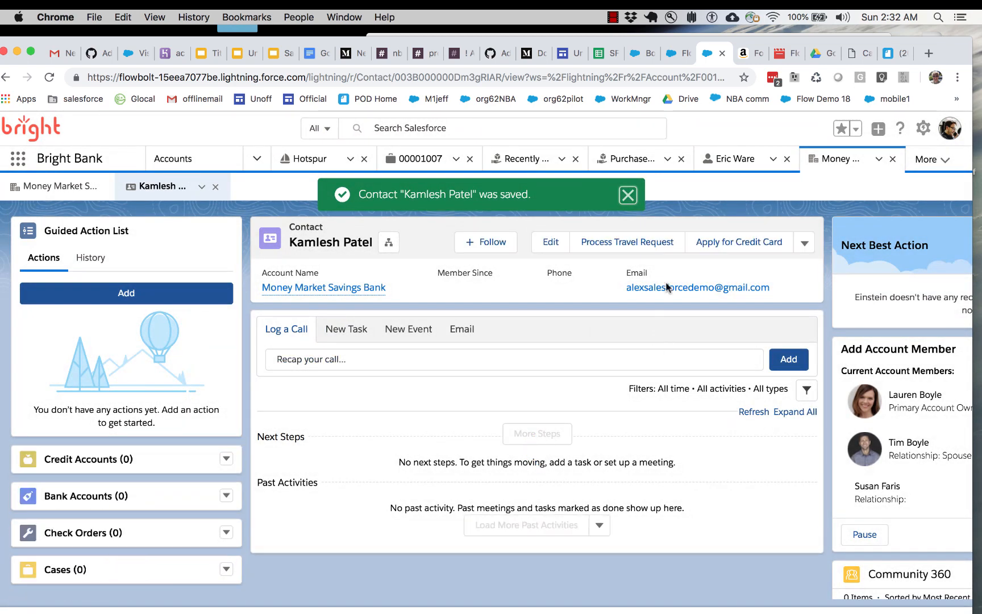
Step: Review the filter condition of the Retrieve Multiple Contacts Get Records element in Flow Builder without changing it
left_click(675, 53)
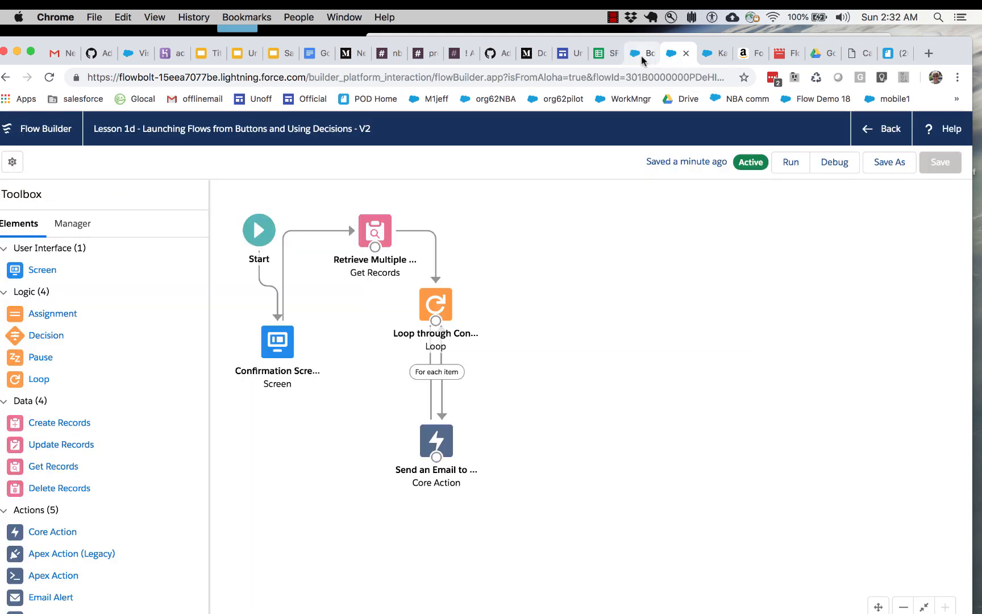
double_click(370, 225)
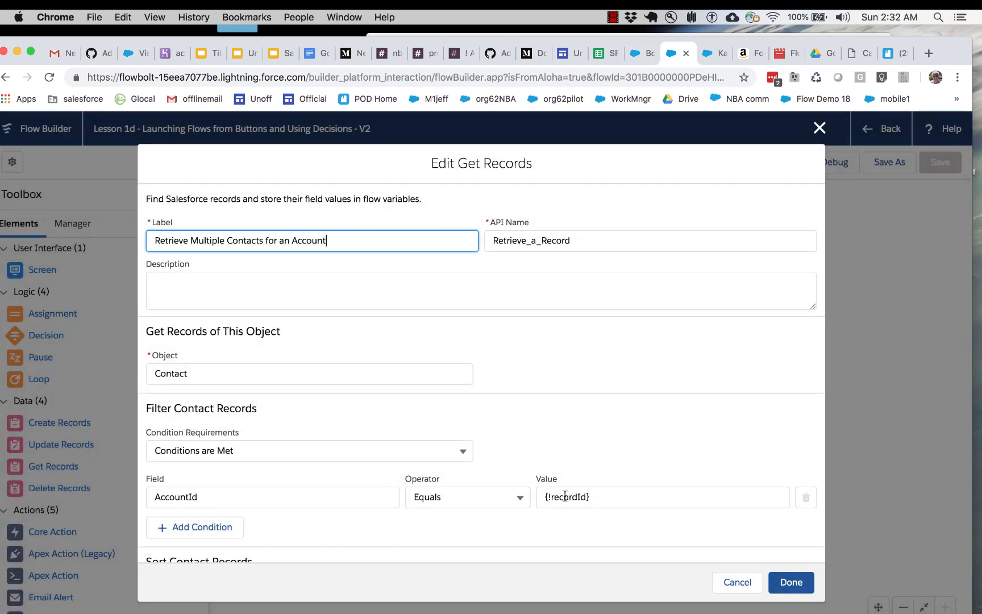
left_click(722, 581)
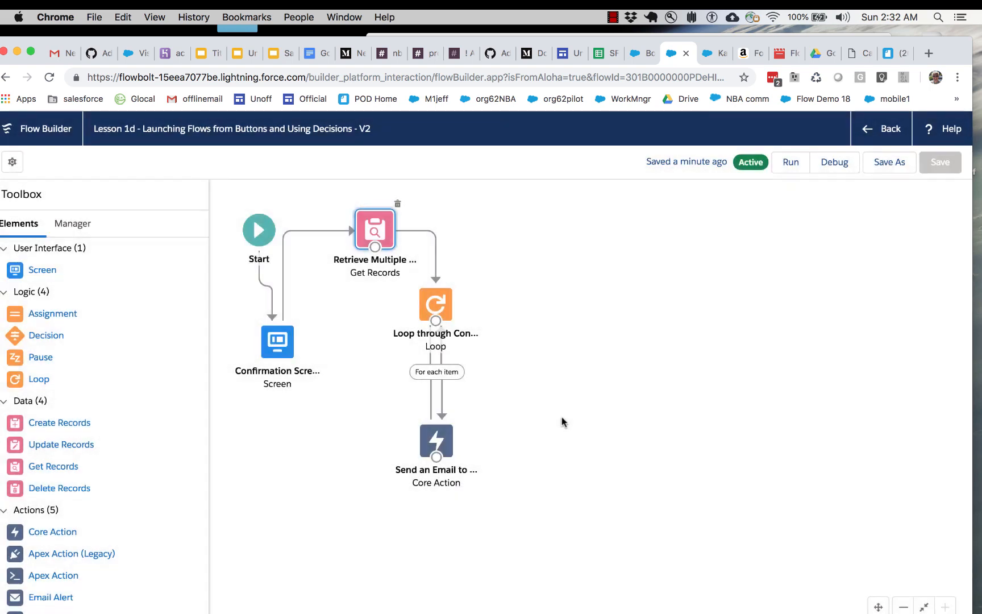
Step: Reload the family account page and run Send Emails to Contacts from the Money Market Savings Bank account
left_click(642, 56)
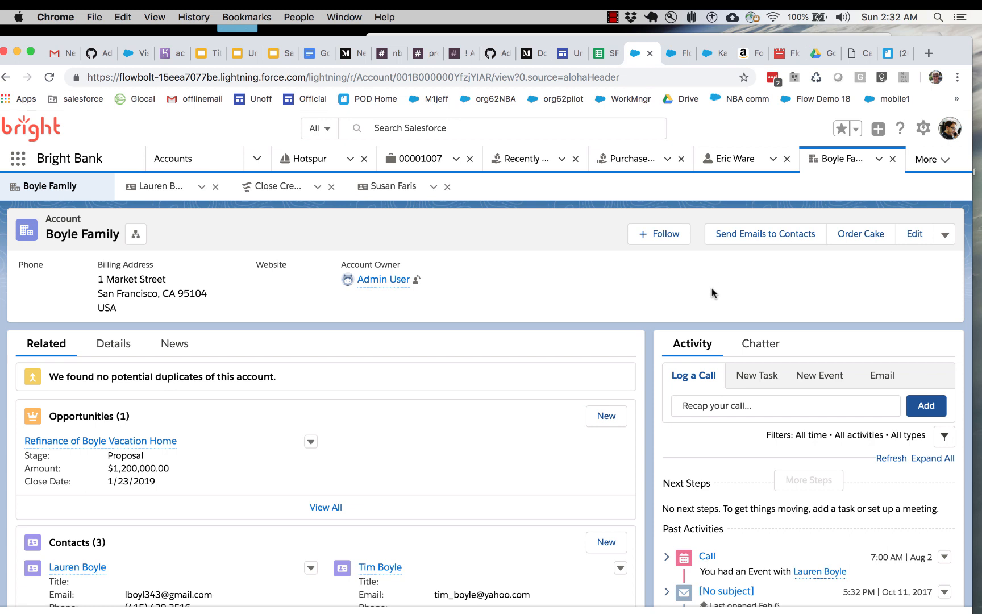
left_click(49, 82)
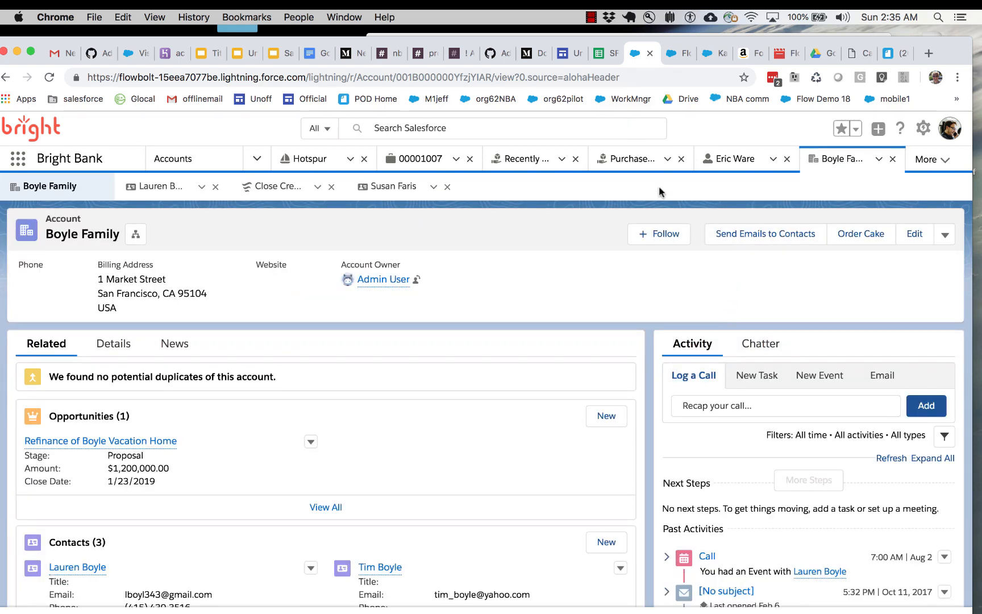
left_click(709, 54)
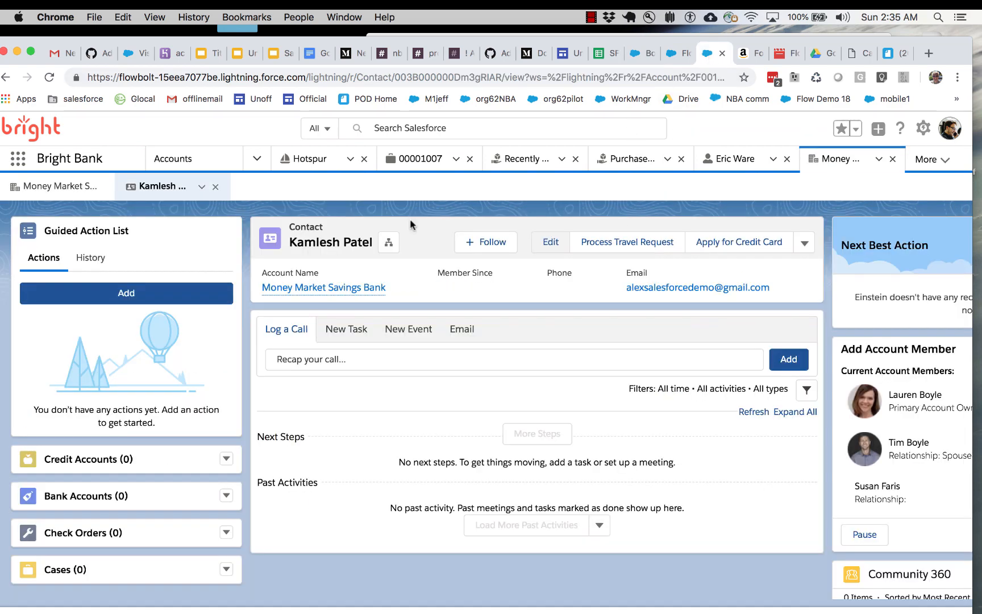
left_click(74, 193)
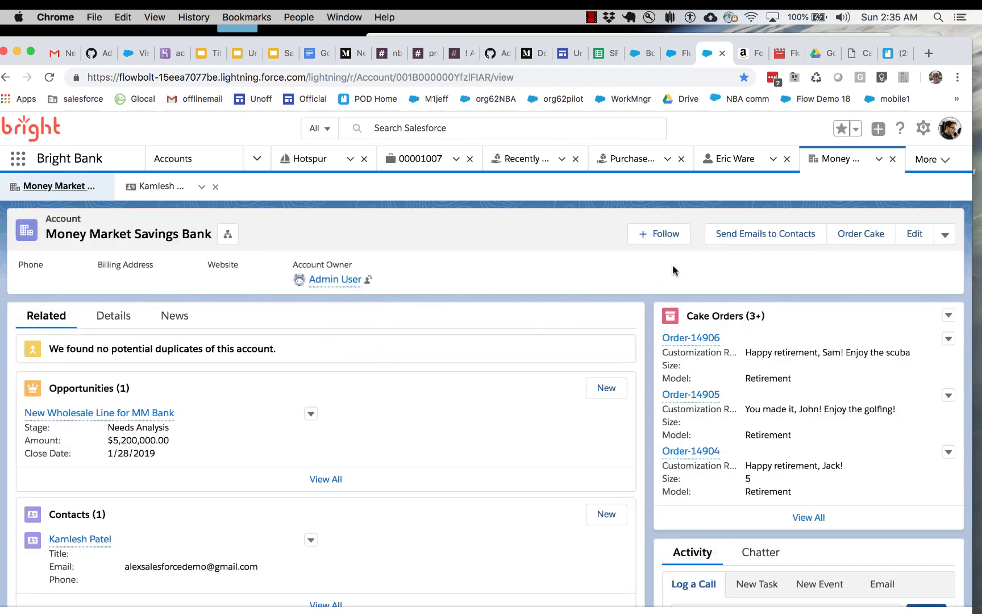
left_click(766, 233)
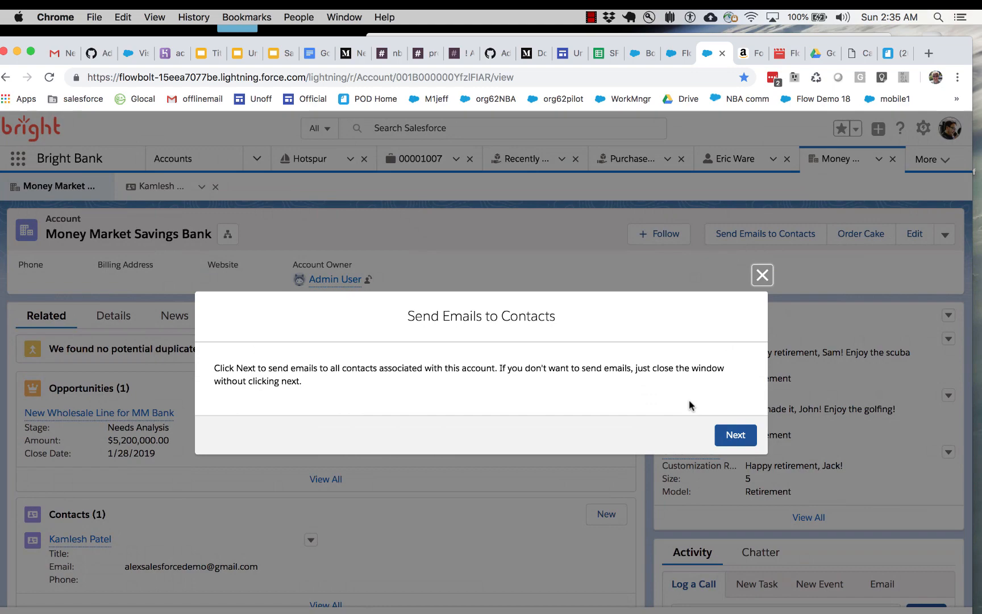
left_click(732, 434)
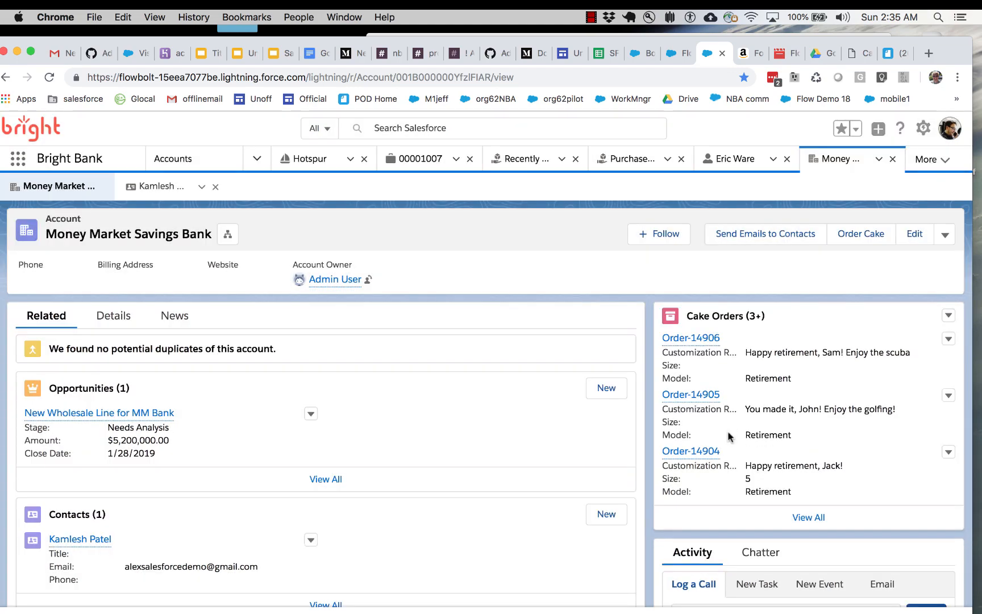
Step: Switch to Gmail, show the newly arrived message in full, and check its Winter 20 icon vote
key("ctrl+Right")
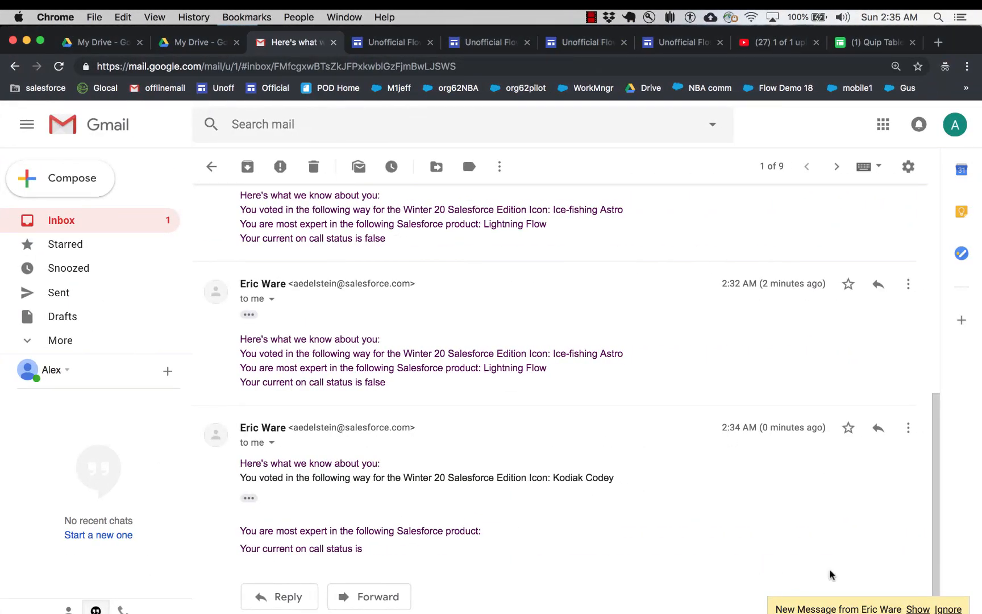
left_click(917, 608)
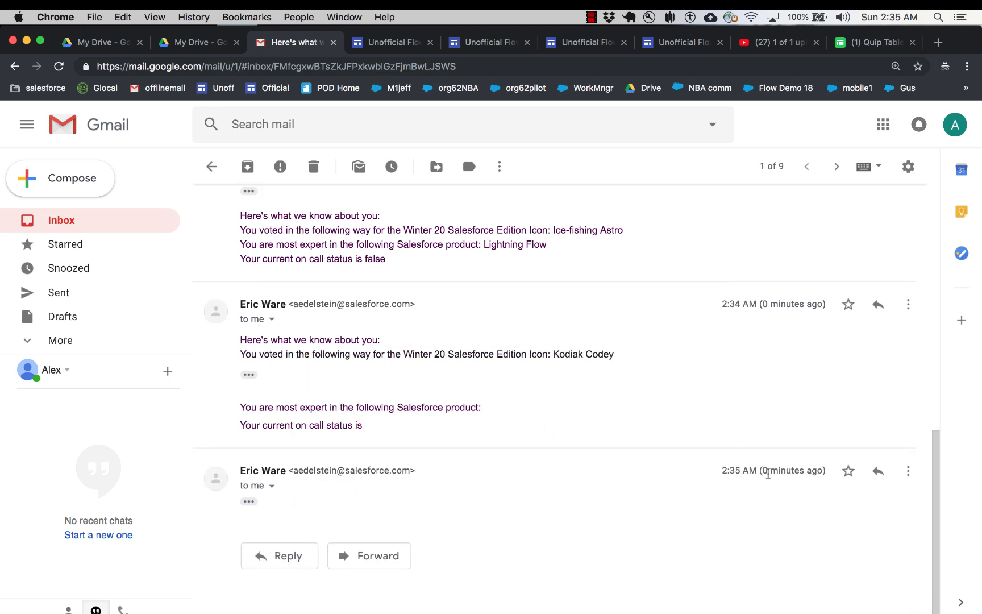
left_click(249, 501)
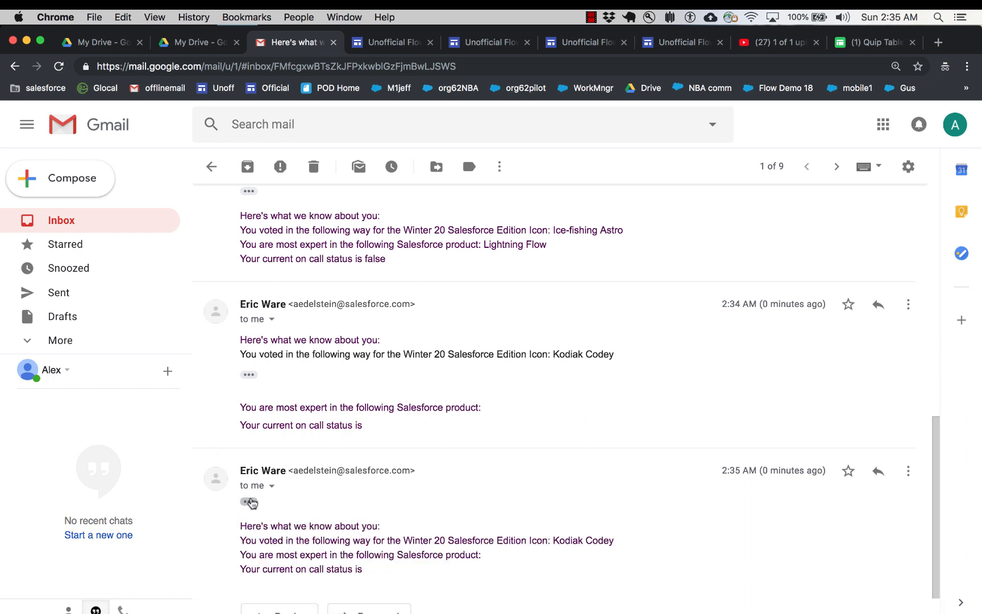
scroll(496, 518, "down", 2)
left_click_drag(624, 484, 552, 483)
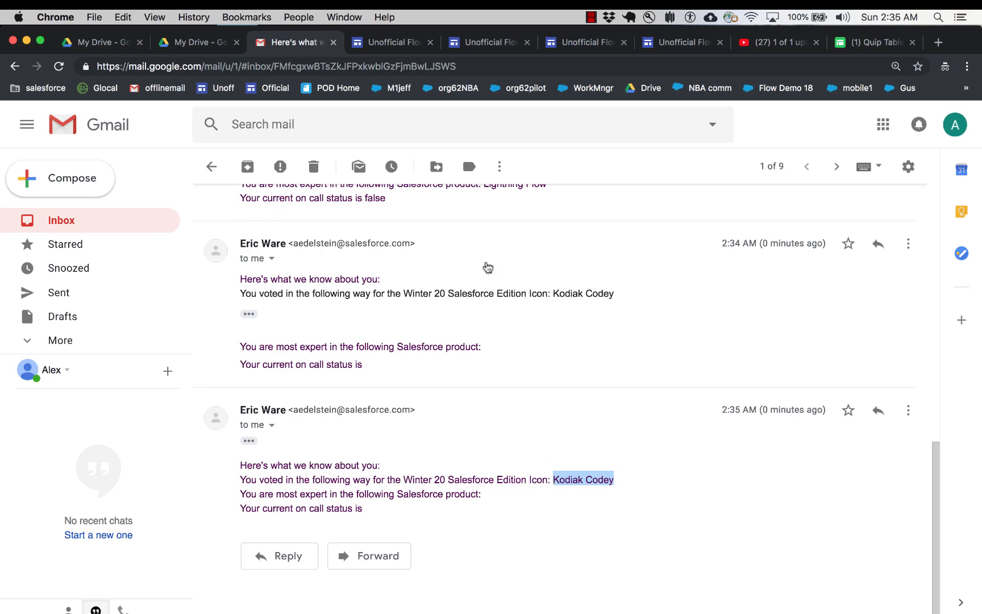
Step: Switch back to Salesforce and run Send Emails to Contacts from the family account
key("ctrl+Left")
left_click(639, 57)
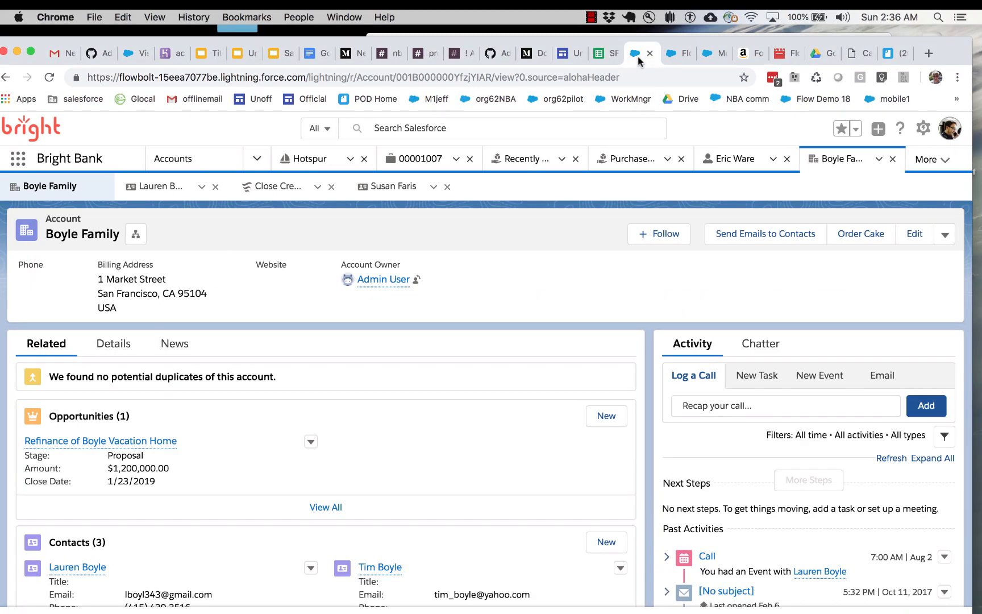
left_click(756, 233)
left_click(732, 443)
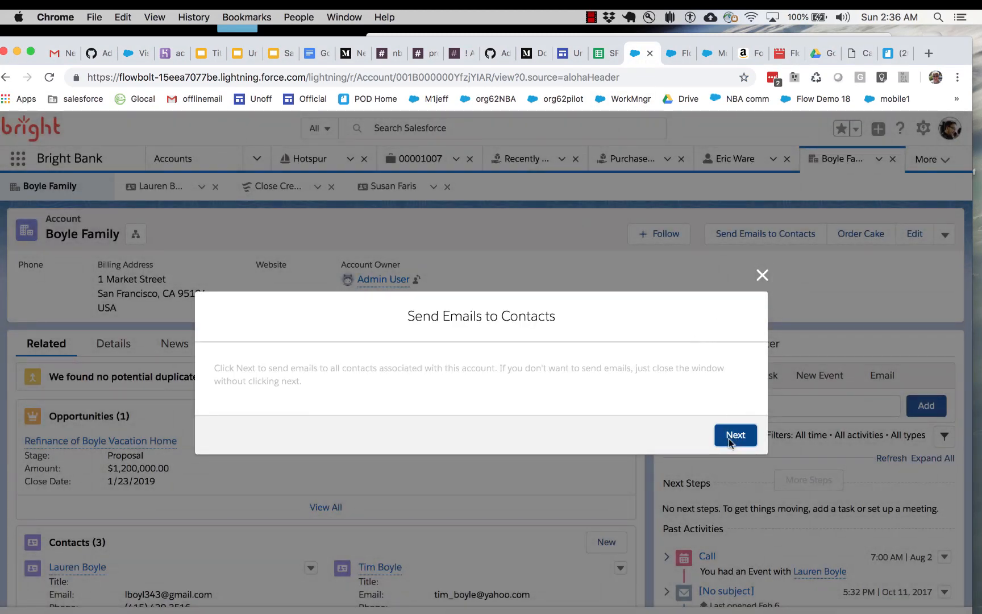
Step: Check the Winter 20 icon vote in the latest Gmail message and return to Salesforce
key("ctrl+Right")
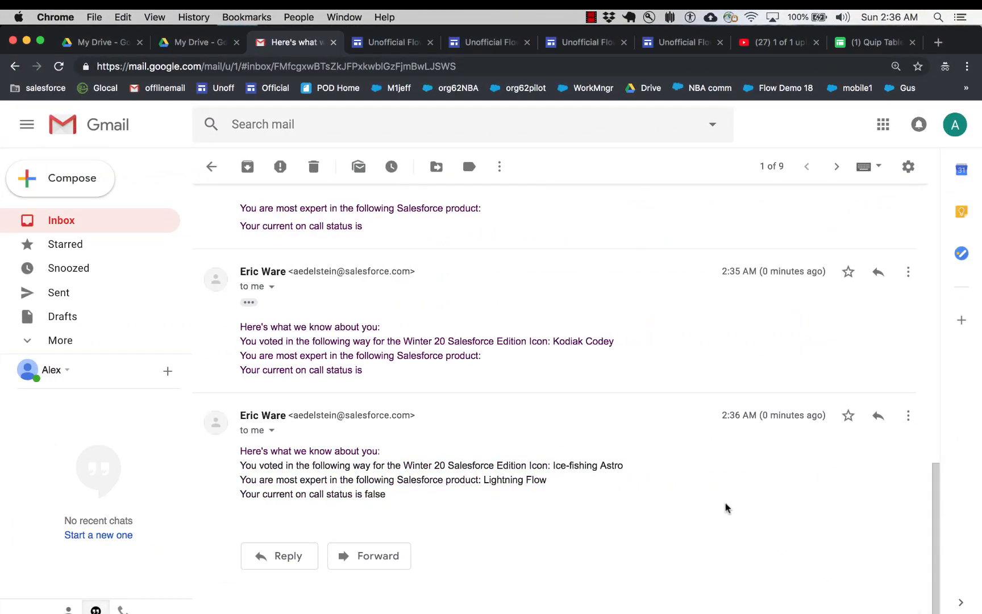
left_click_drag(550, 465, 645, 464)
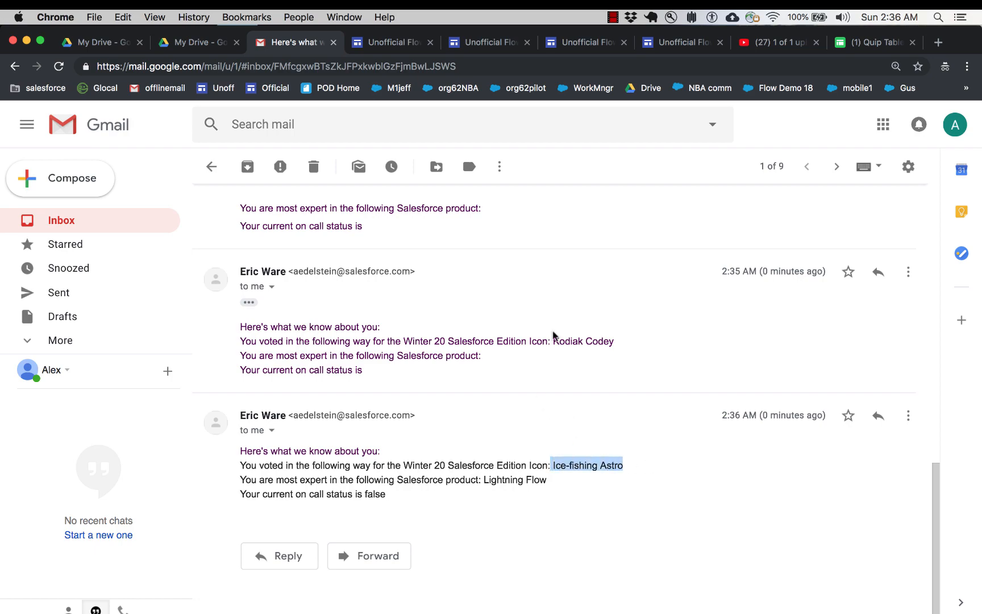
key("ctrl+Left")
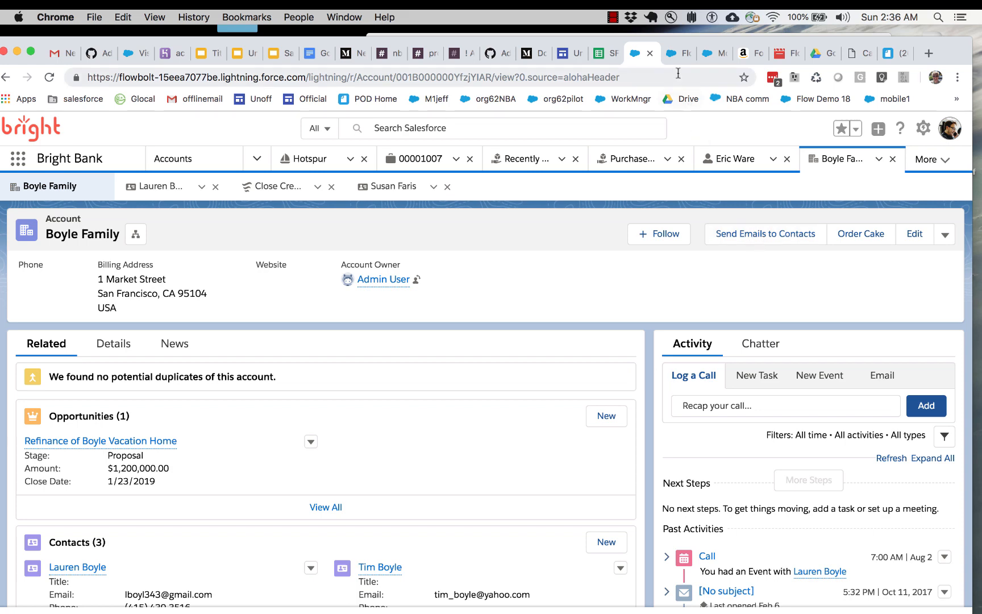
left_click(679, 53)
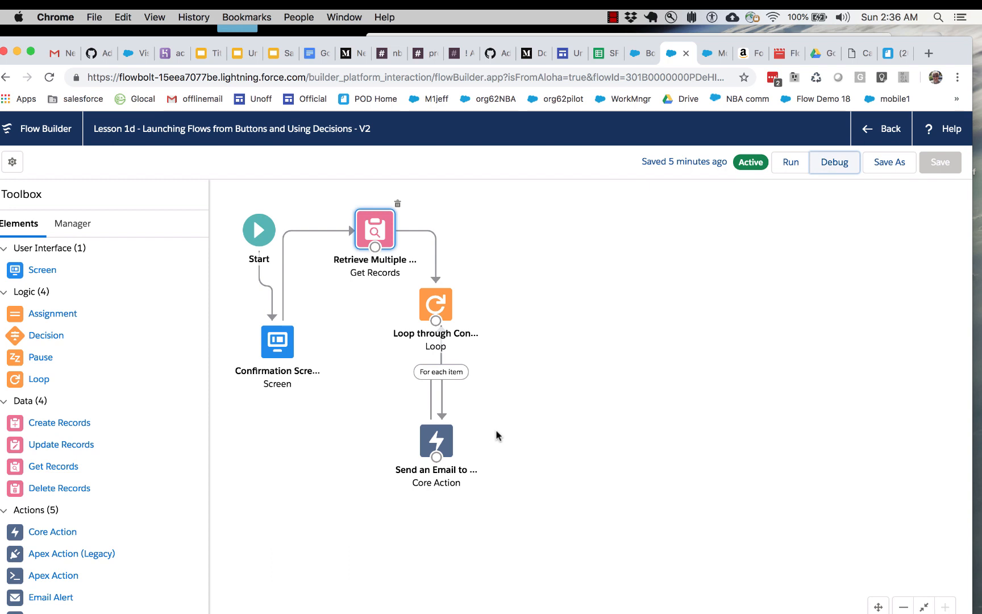
left_click(702, 59)
left_click(630, 55)
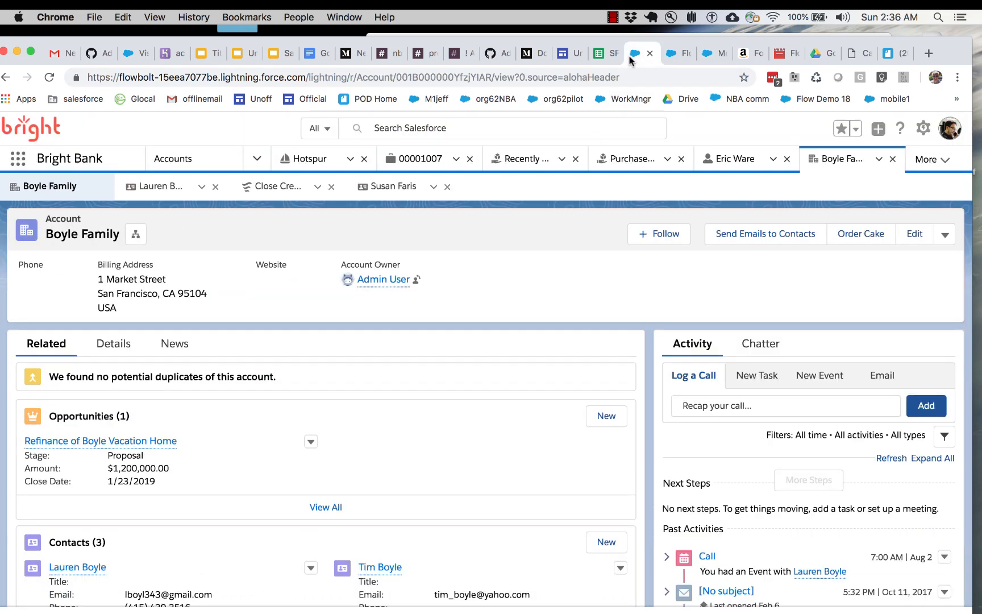
Step: Check the Industry field in the Money Market Savings Bank account's edit form and close it without saving
left_click(709, 53)
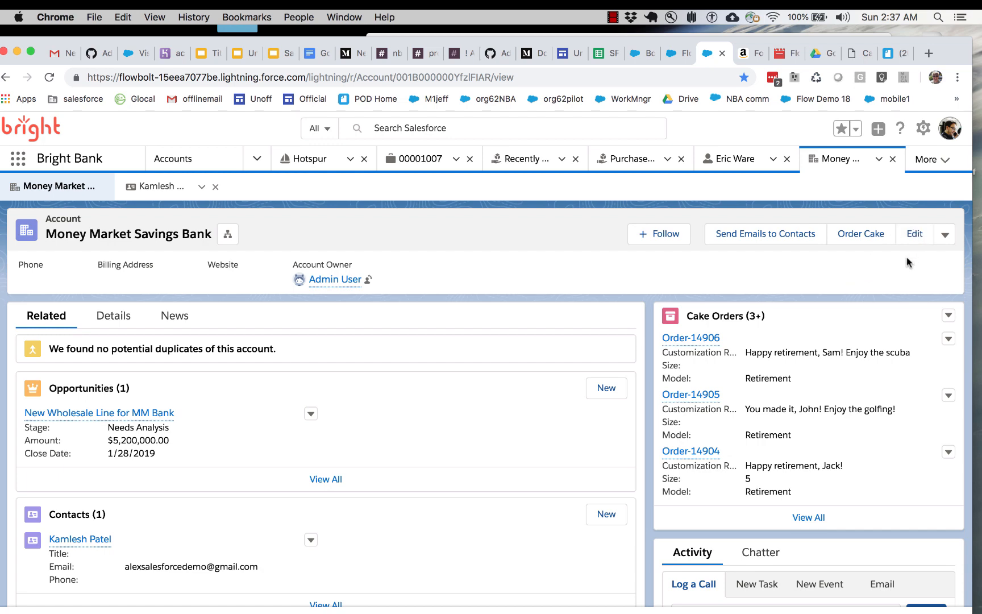
left_click(912, 237)
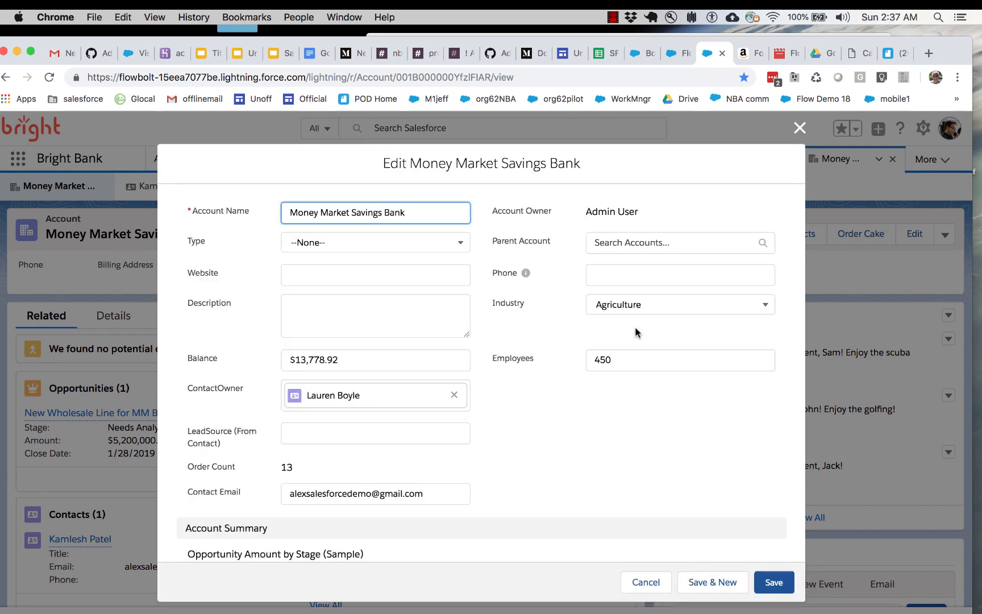
left_click(491, 309)
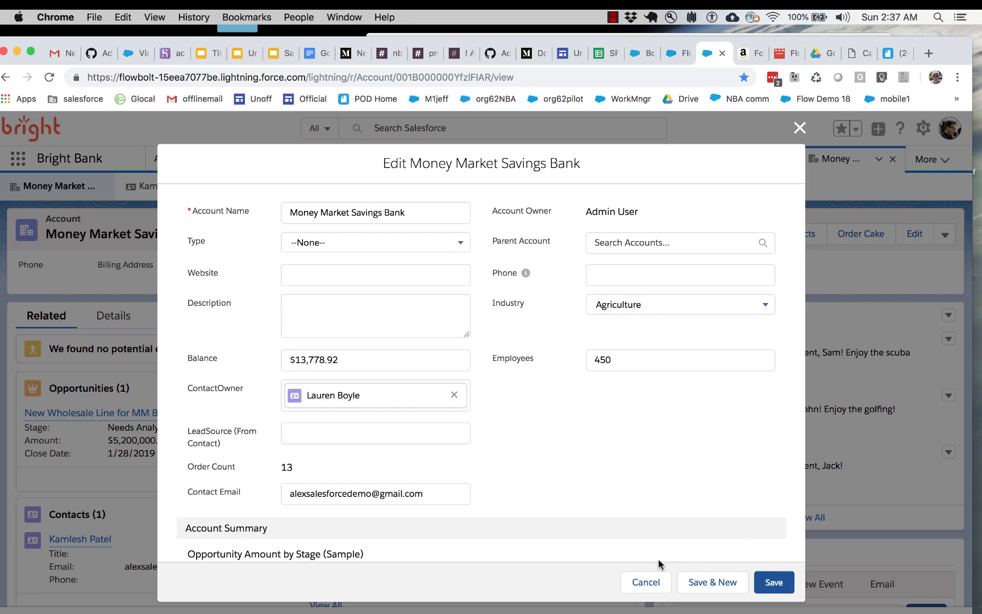
left_click(647, 583)
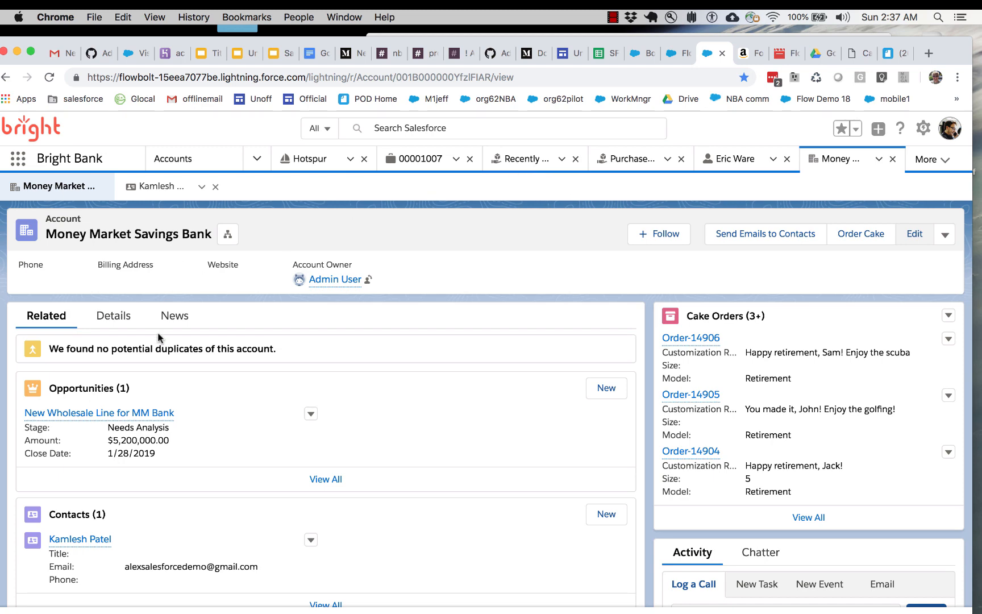
Step: Look through the Industry options in the family account's edit form and close it without saving
left_click(638, 52)
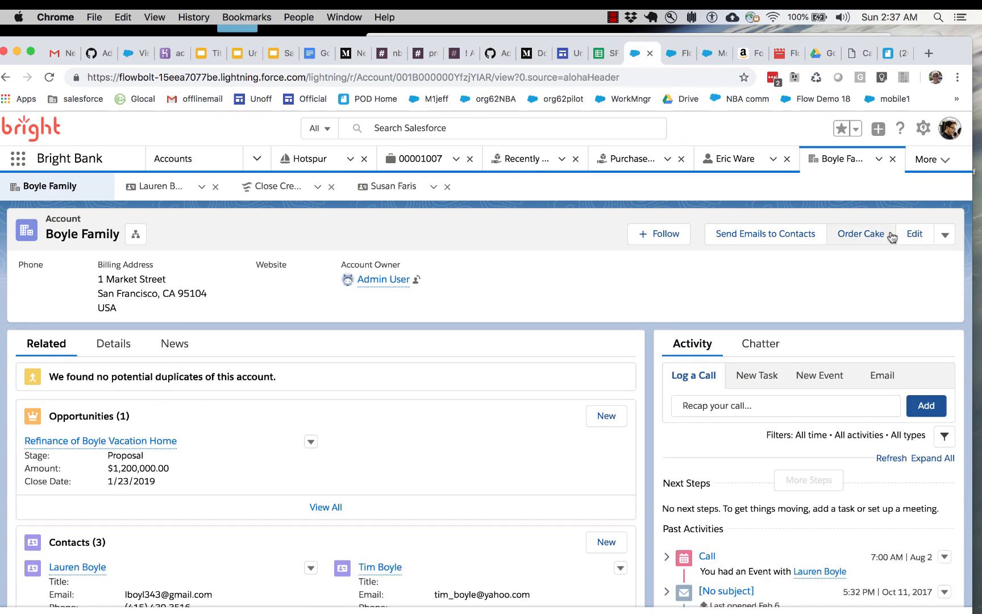
left_click(909, 235)
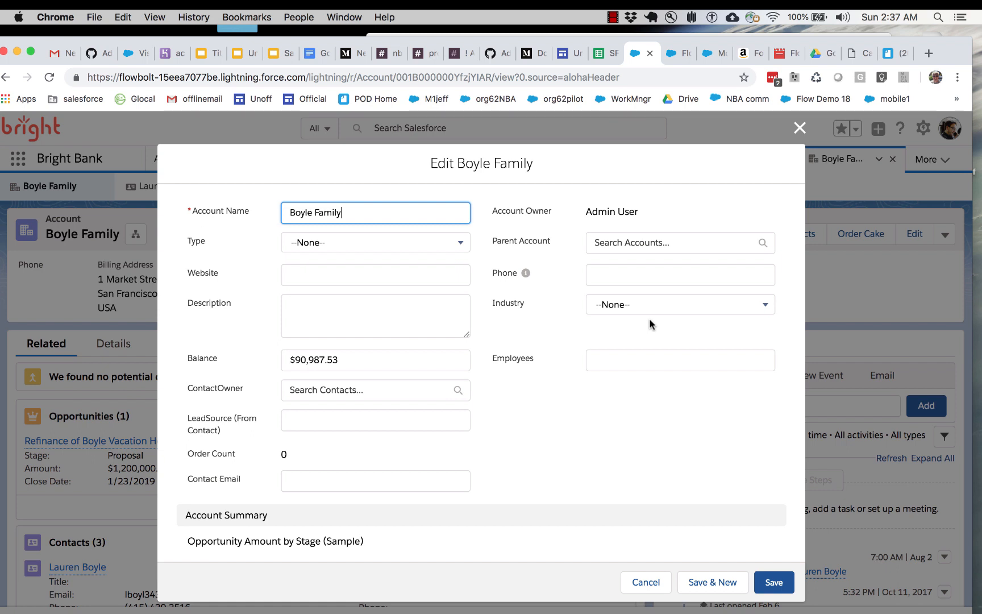
left_click(653, 305)
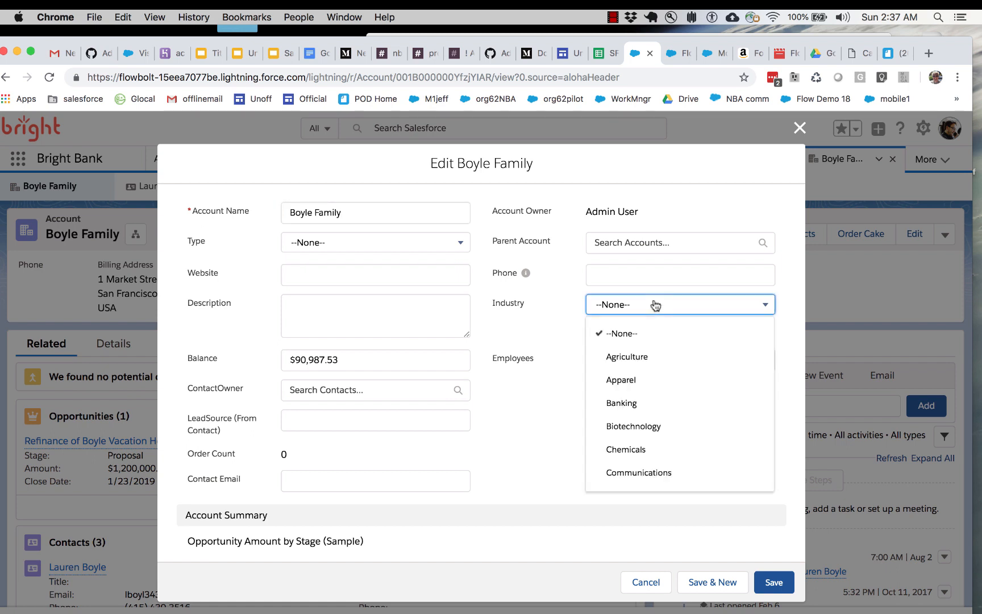
scroll(631, 454, "down", 5)
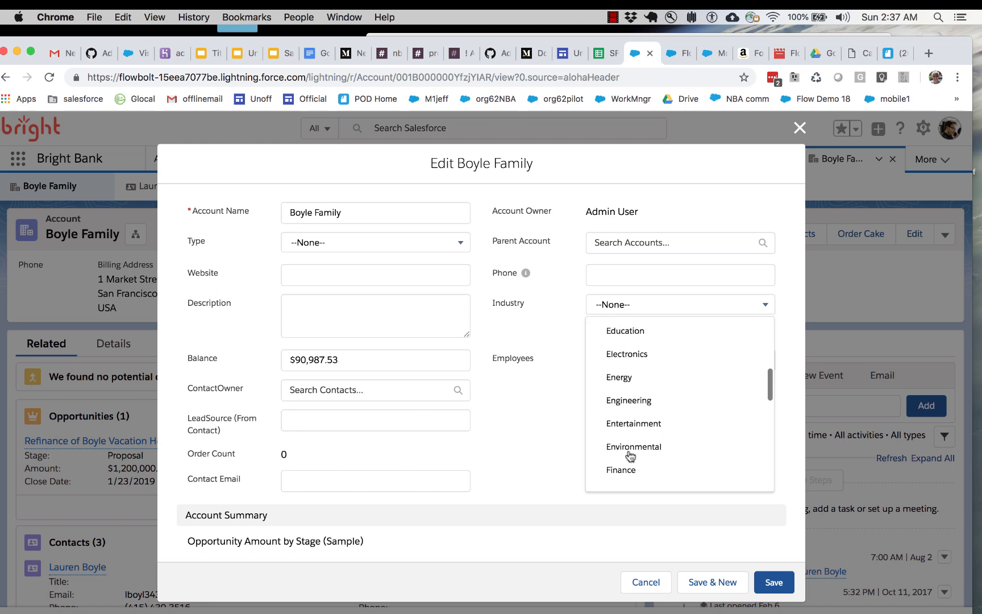
scroll(631, 454, "up", 5)
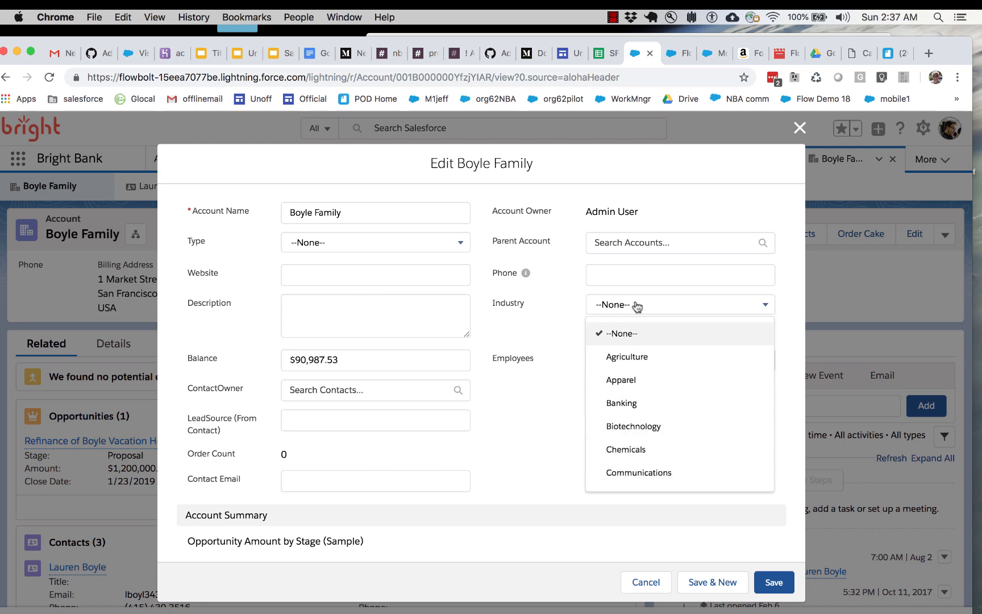
left_click(574, 309)
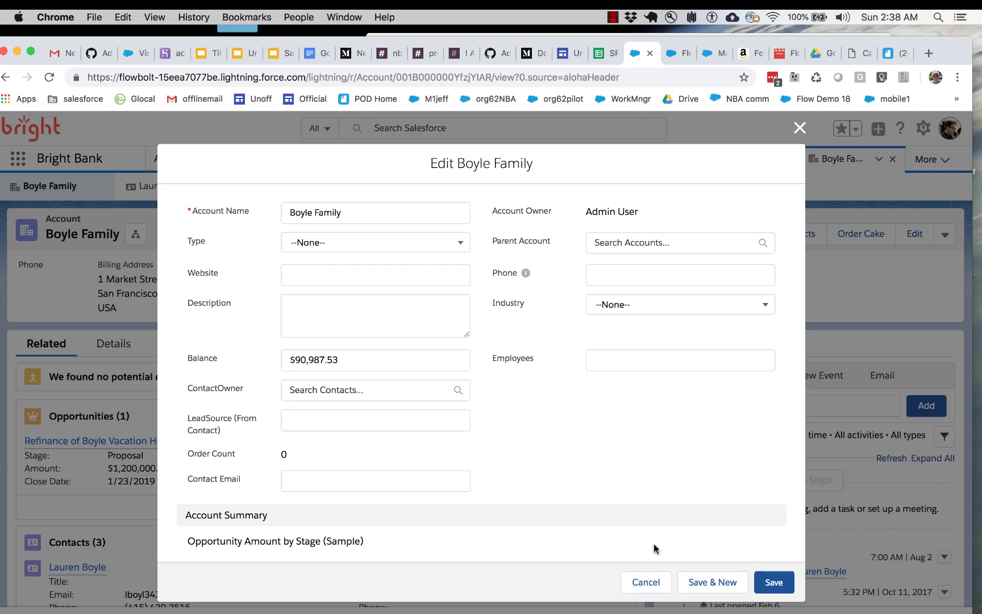
left_click(645, 582)
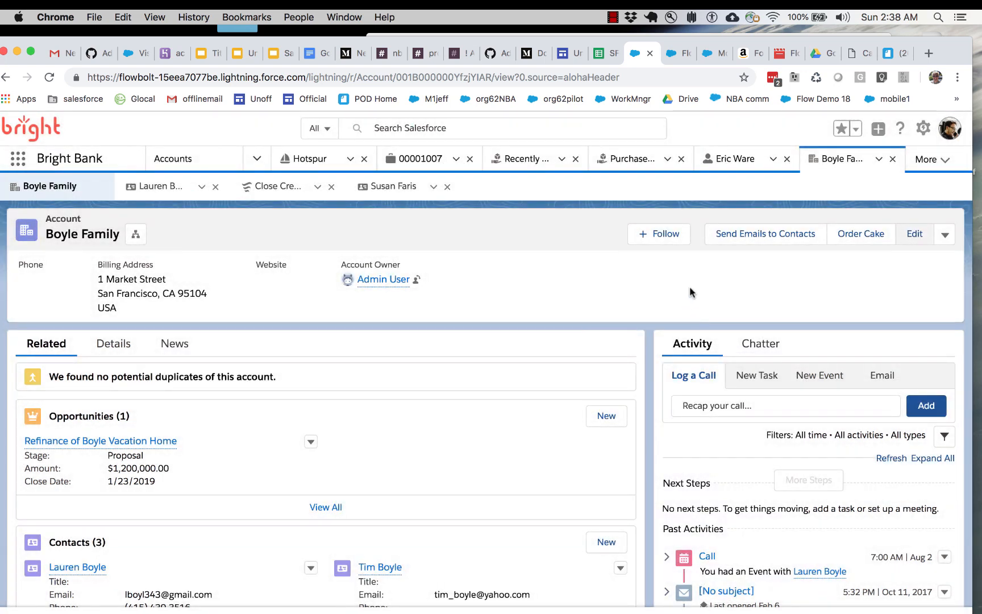
Step: Look through the Contact filter fields in the flow's Retrieve Multiple Contacts for an Account element and close it without saving
left_click(674, 53)
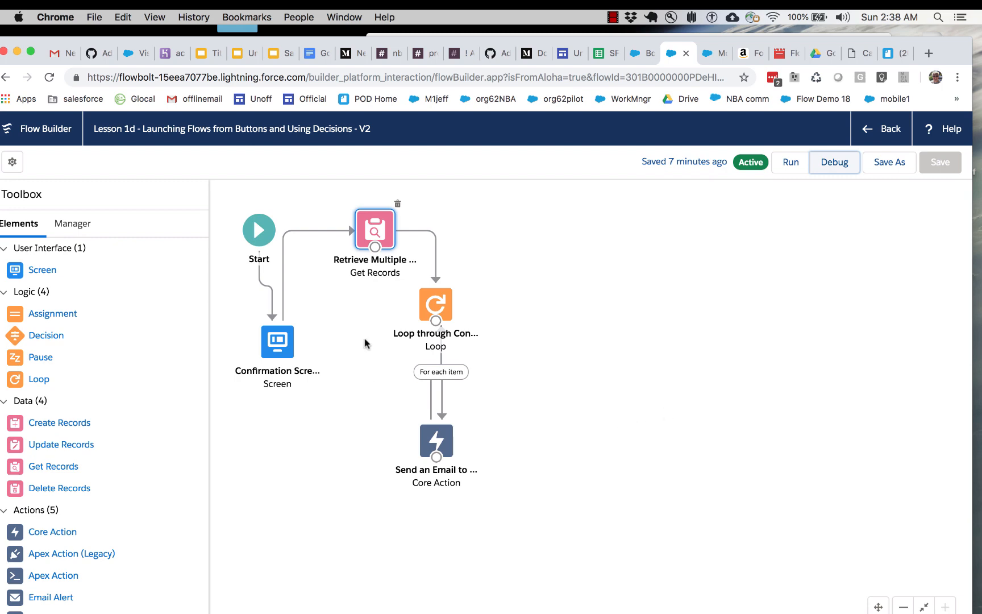
left_click(373, 233)
double_click(373, 233)
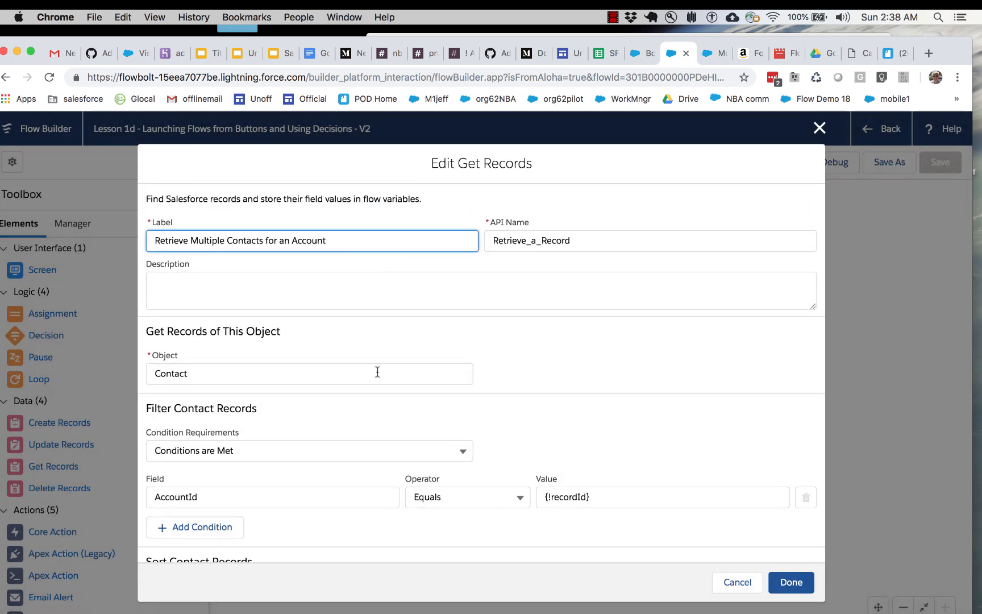
left_click(220, 371)
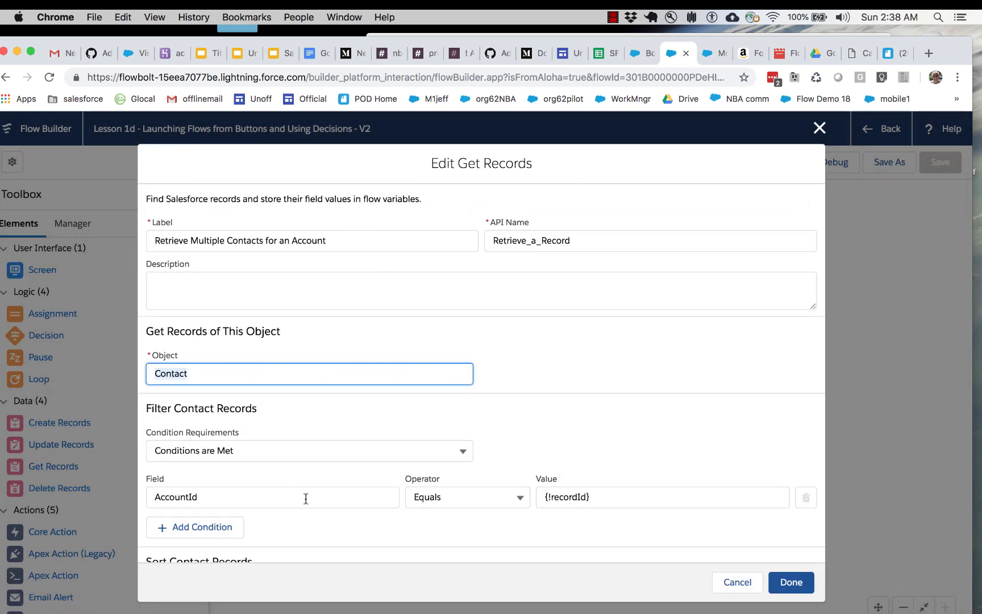
left_click(380, 506)
key("super+a")
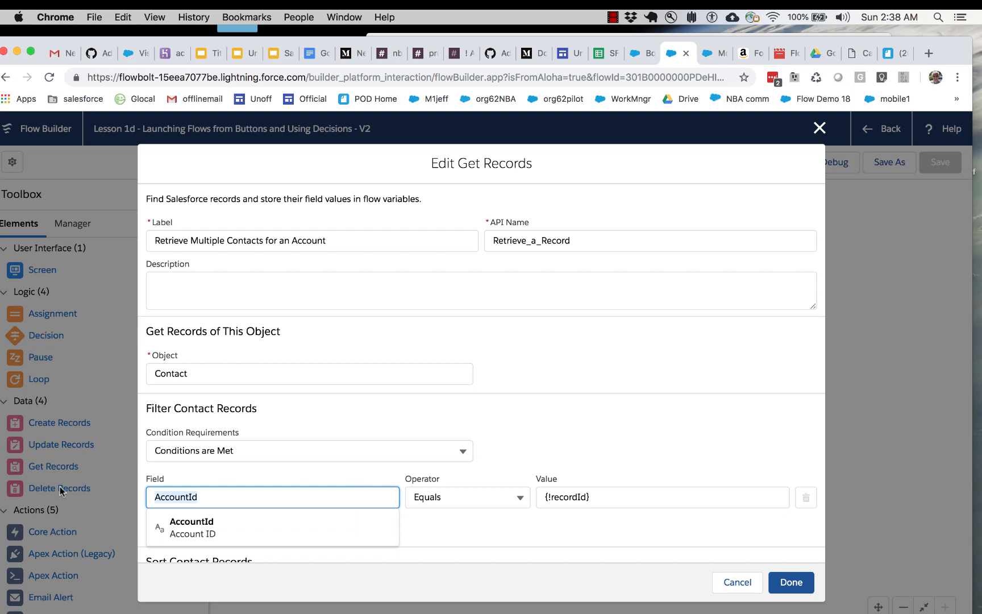
key("BackSpace")
scroll(270, 601, "down", 10)
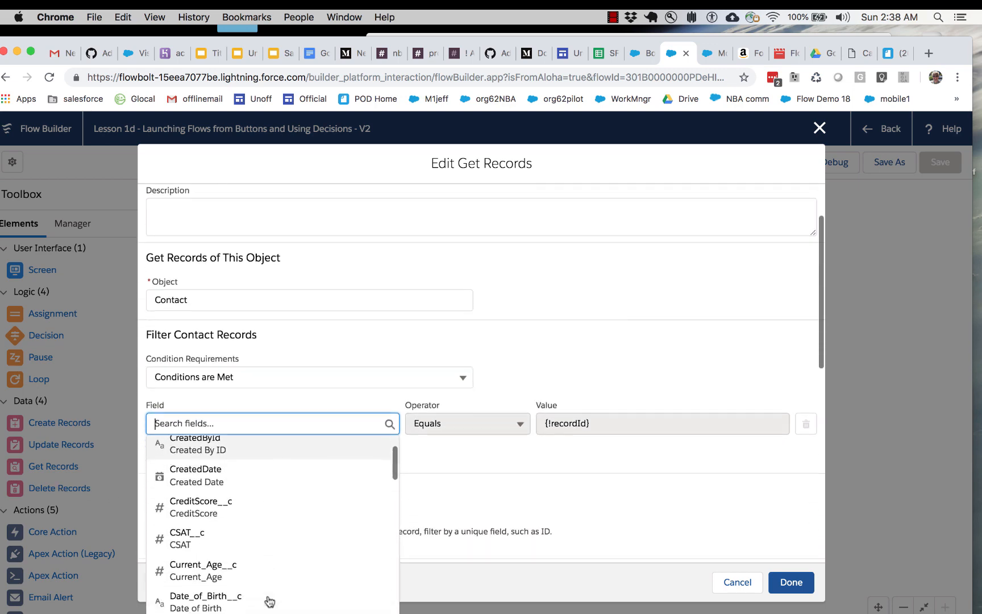
scroll(276, 475, "down", 10)
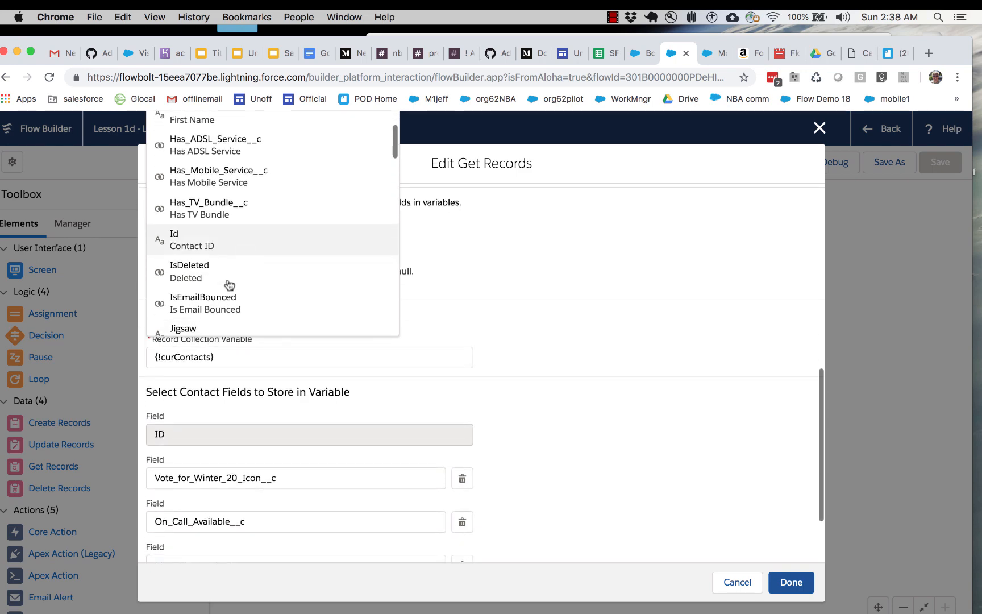
left_click(444, 250)
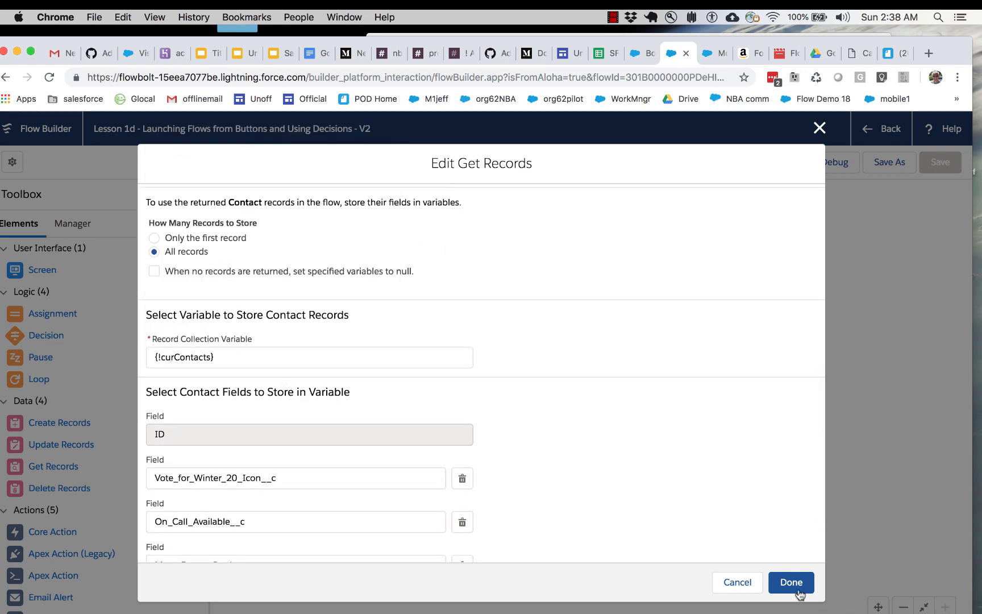
left_click(745, 583)
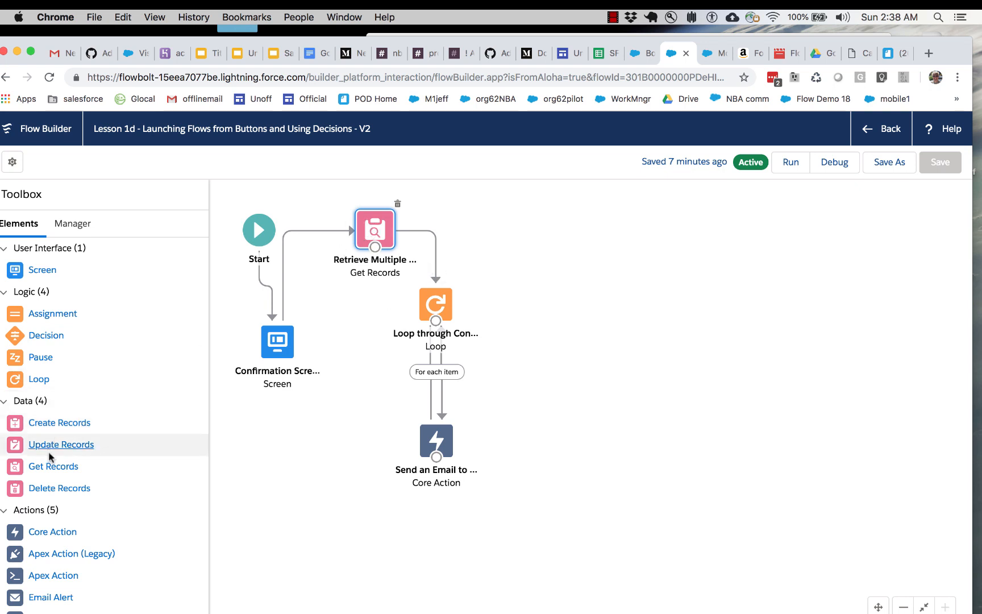
Step: Add a Get Records element to the flow labelled Retrieve Account that gets records of the Account object
left_click_drag(45, 465, 474, 210)
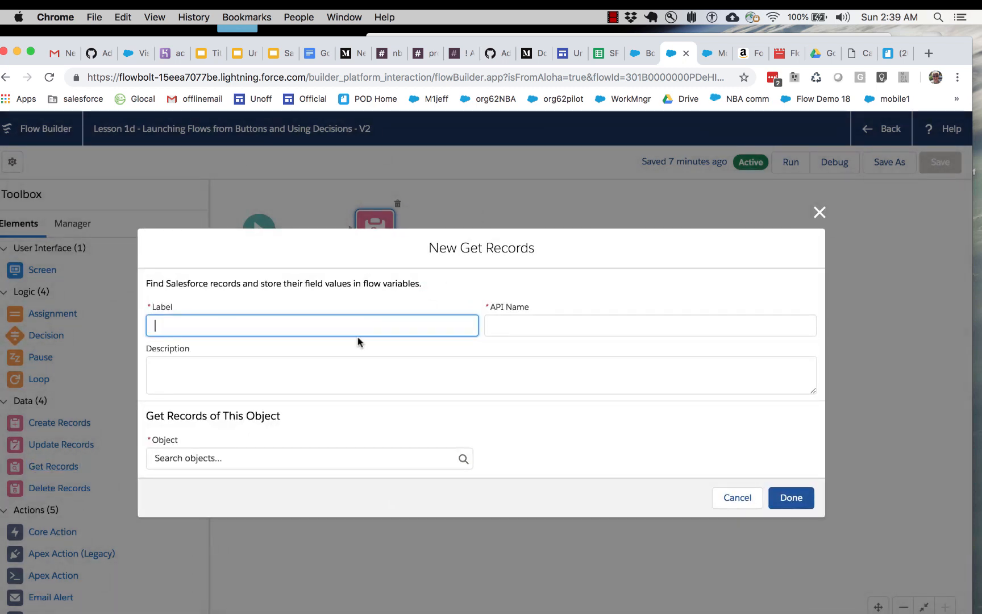
type("Retrieve Account")
key("Tab")
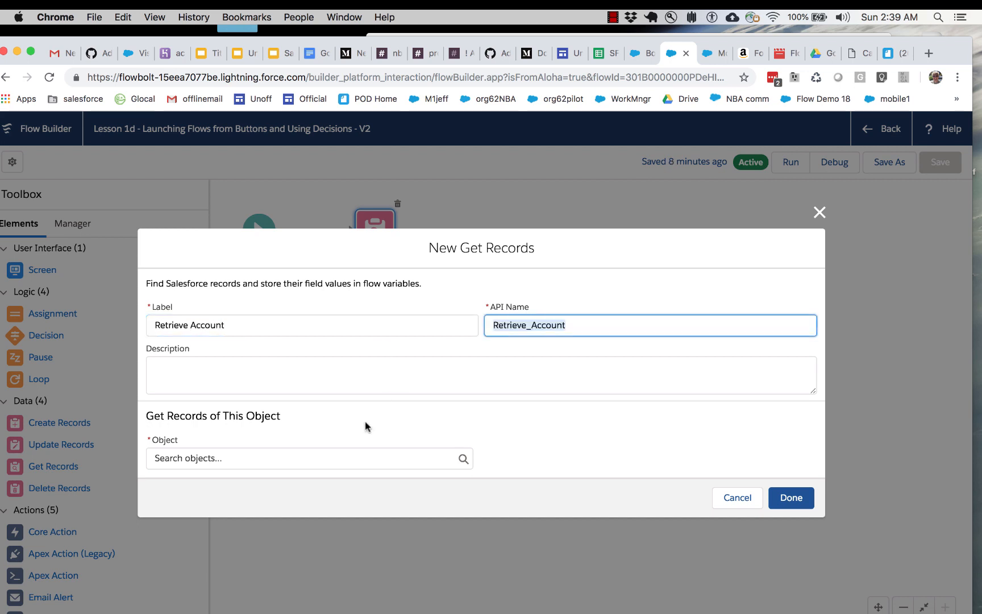
left_click(349, 460)
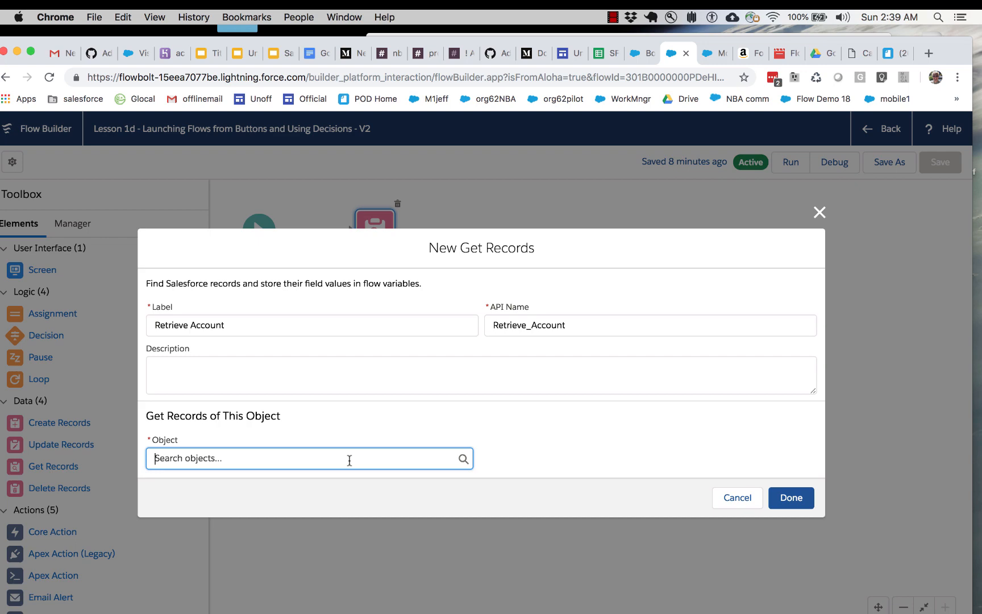
left_click(196, 284)
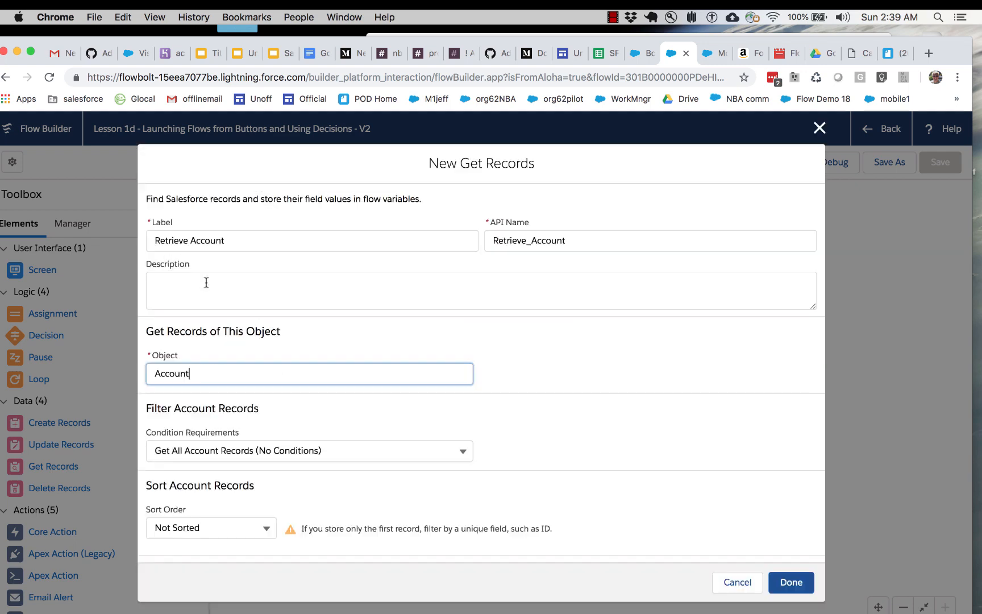
Step: Filter the Account records with the condition Id Equals {!recordId}
left_click(631, 57)
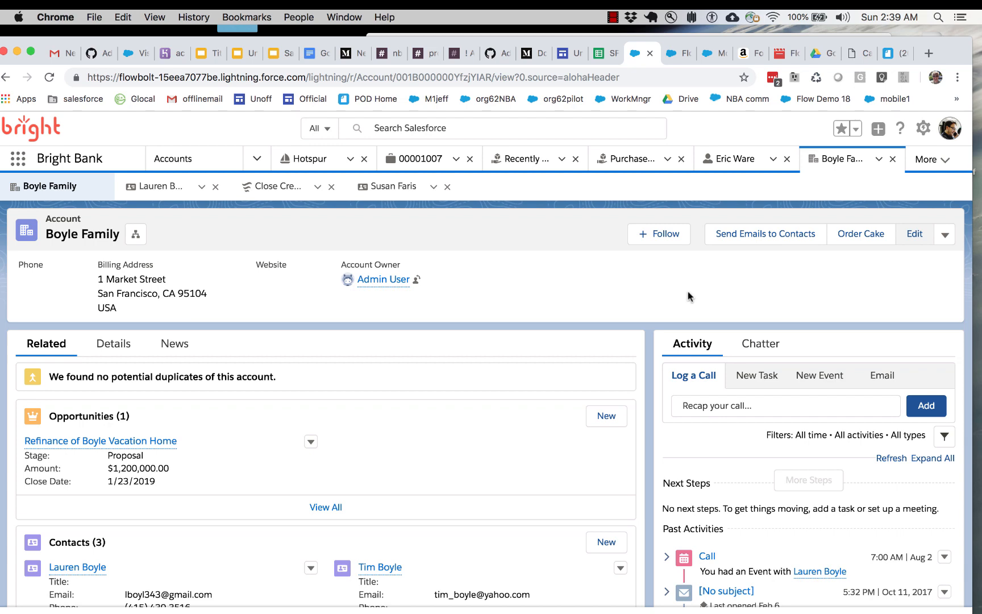
left_click(672, 53)
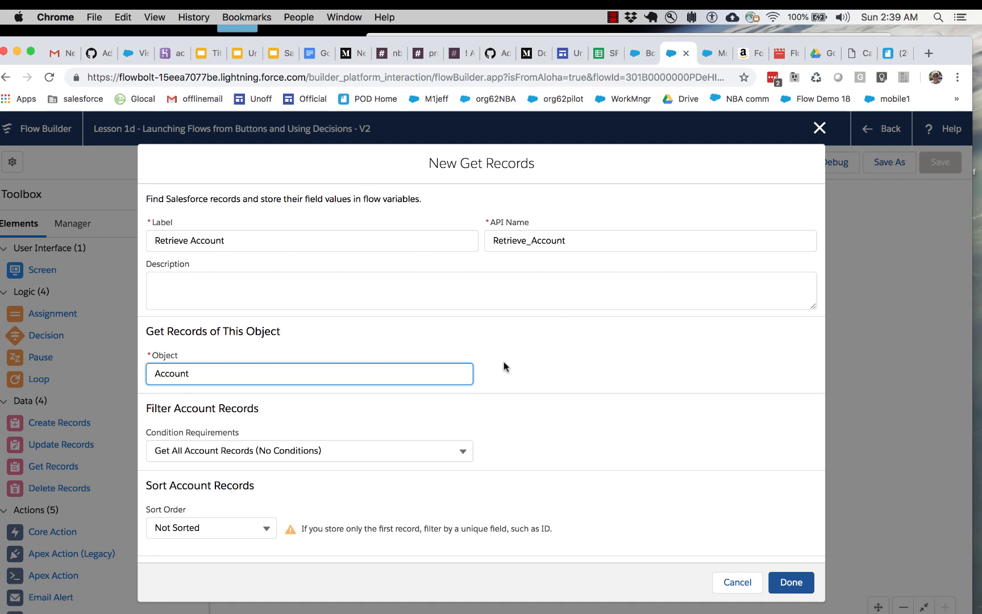
left_click(439, 451)
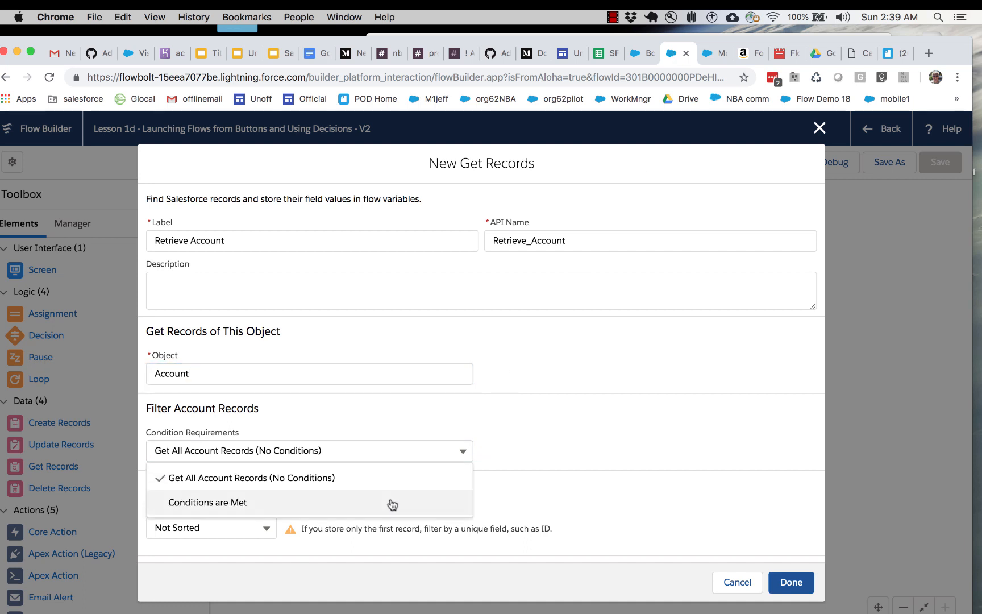
left_click(392, 504)
left_click(317, 497)
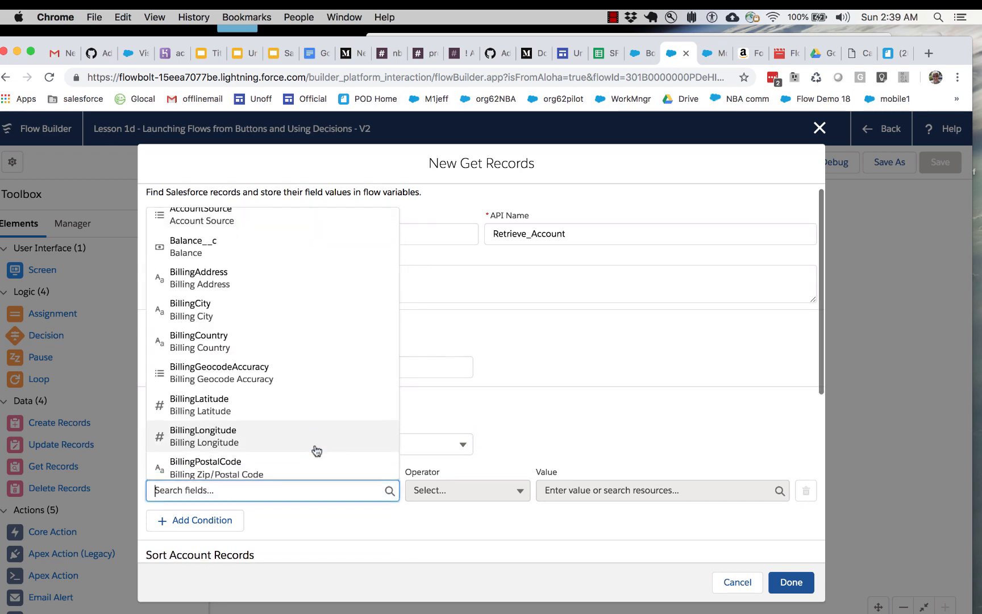
scroll(317, 451, "down", 10)
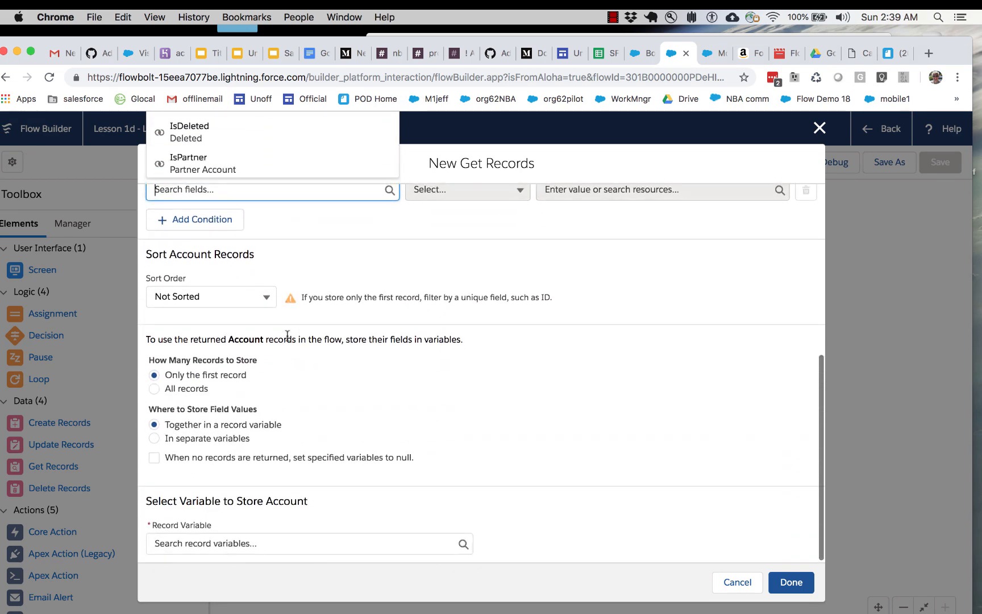
scroll(286, 335, "up", 4)
left_click(200, 170)
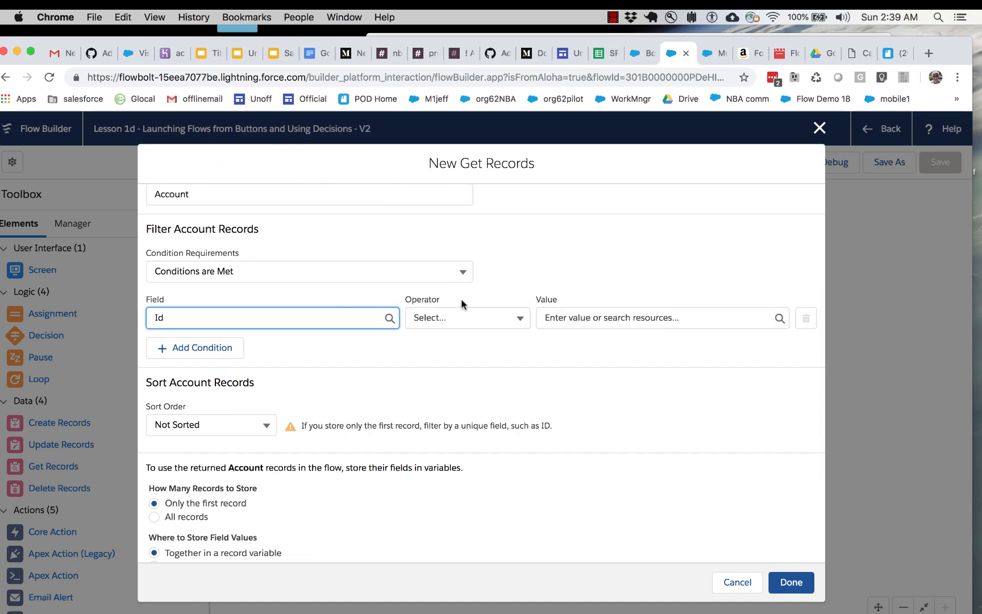
left_click(459, 314)
left_click(456, 346)
left_click(601, 315)
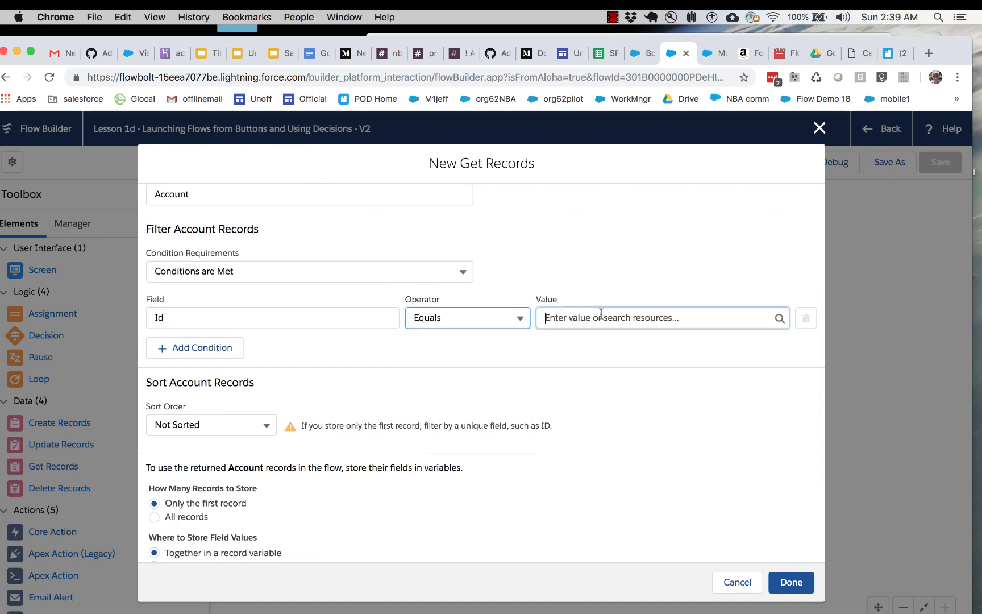
scroll(614, 464, "down", 5)
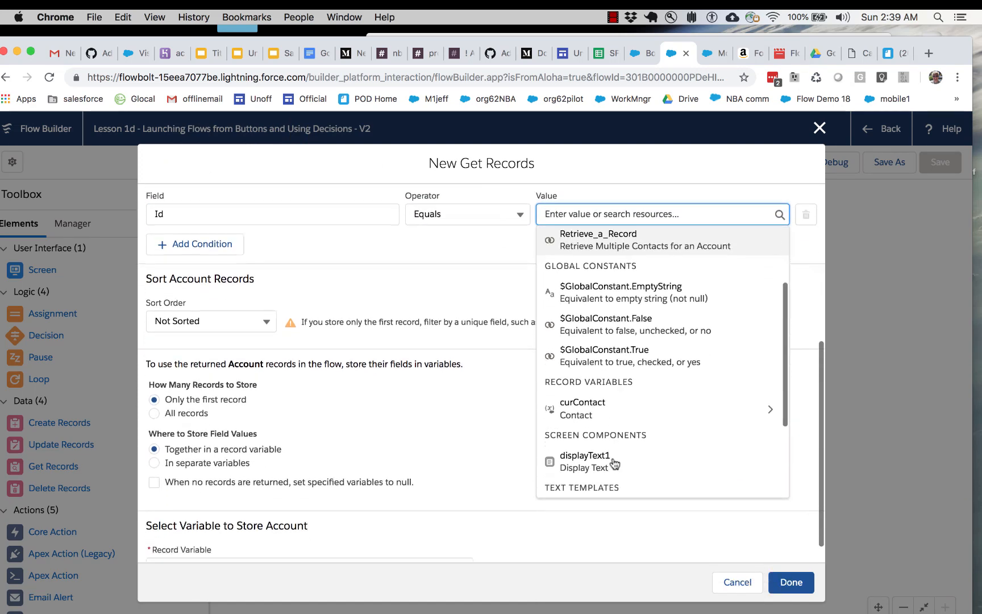
scroll(614, 462, "down", 5)
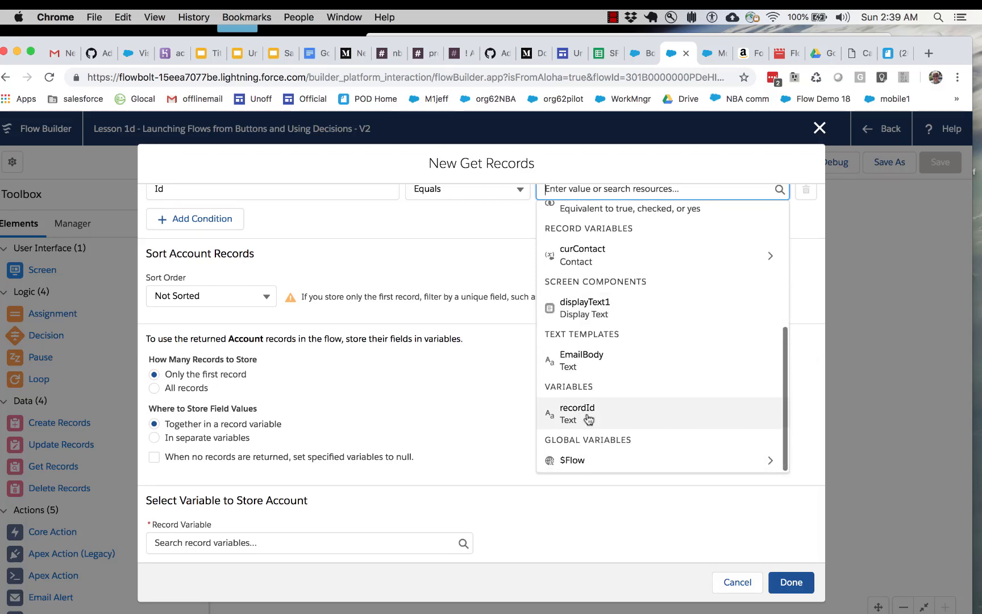
left_click(588, 419)
scroll(569, 398, "up", 3)
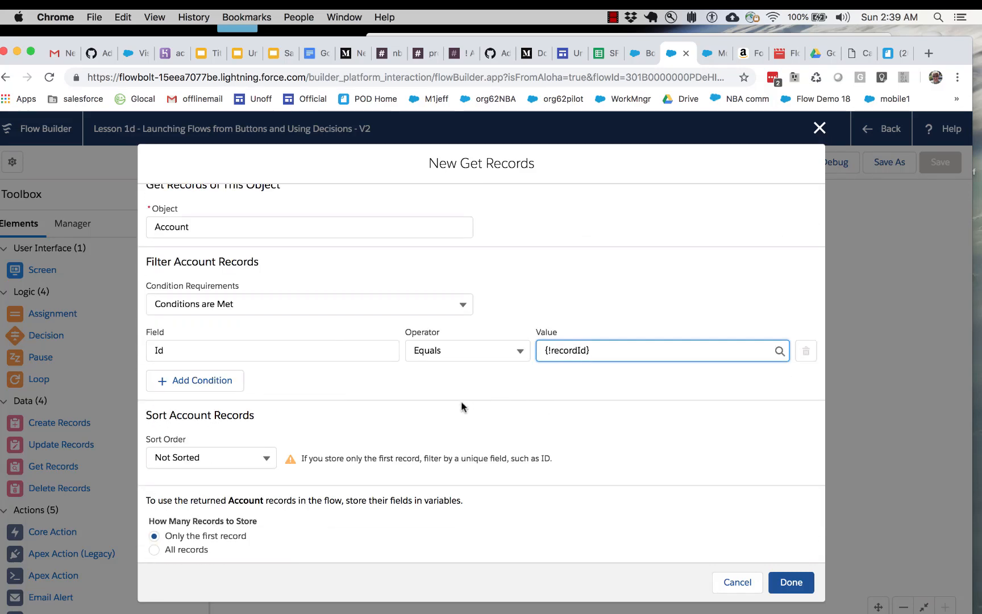
Step: Store the account's field values in separate variables and choose Industry as the field to store
scroll(460, 406, "down", 3)
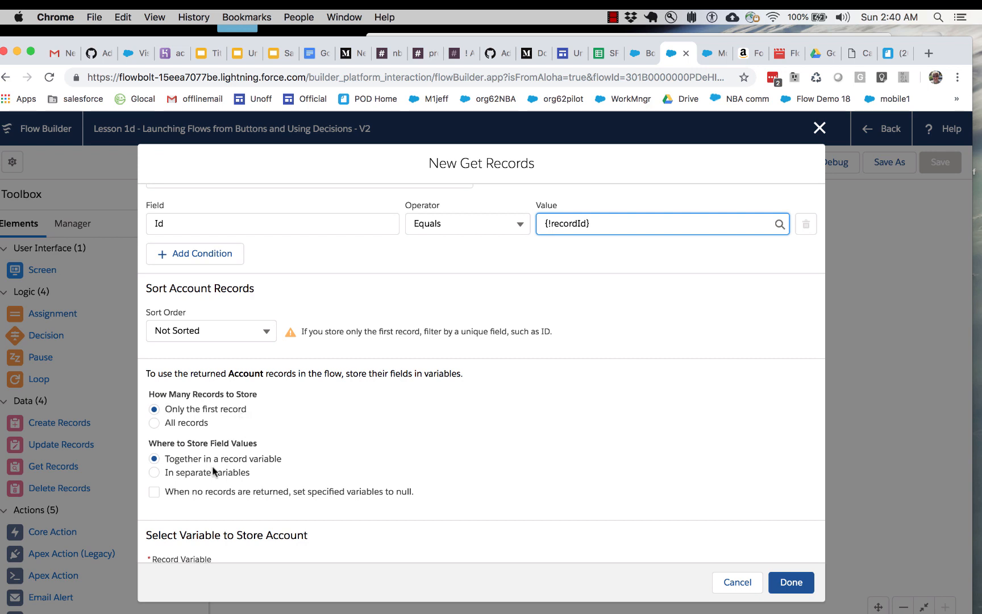
scroll(285, 501, "down", 1)
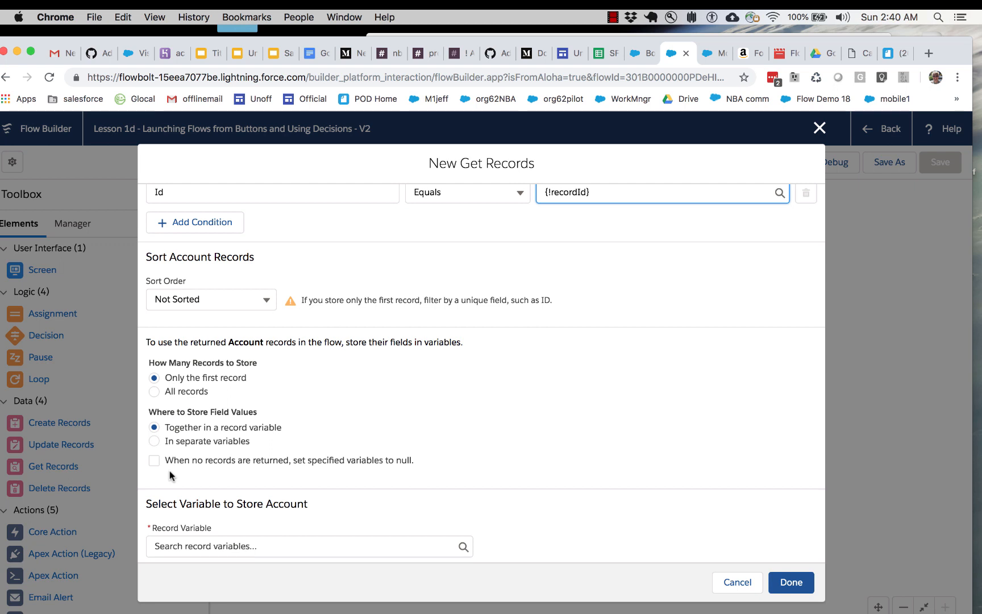
left_click(153, 441)
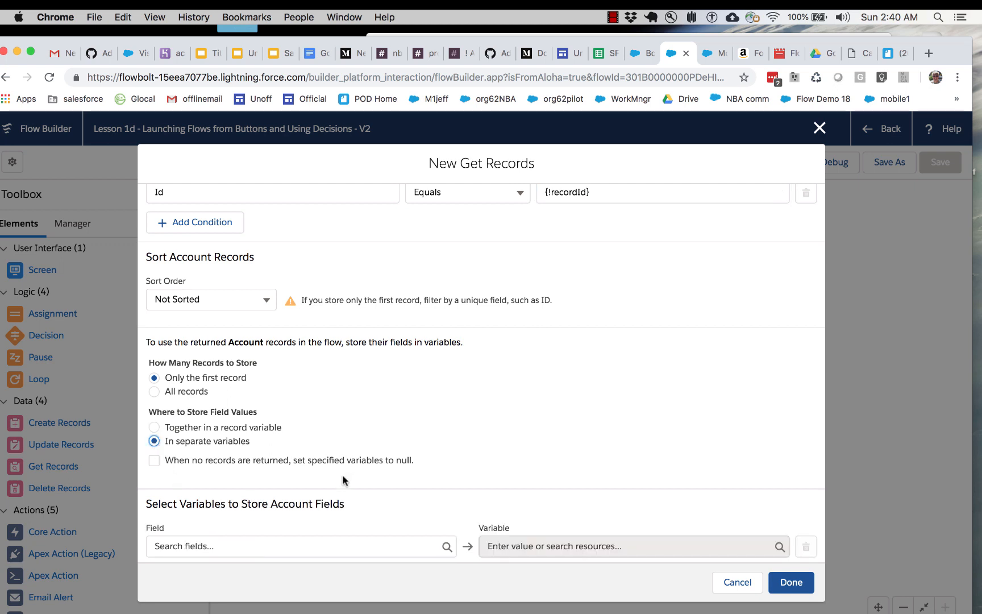
scroll(342, 480, "down", 2)
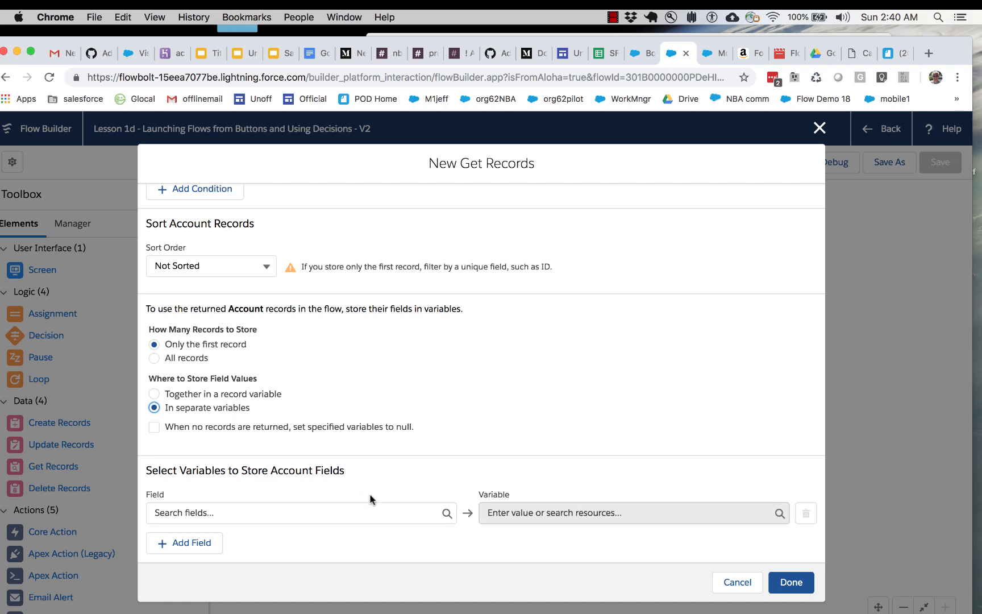
left_click(361, 508)
scroll(318, 454, "down", 1)
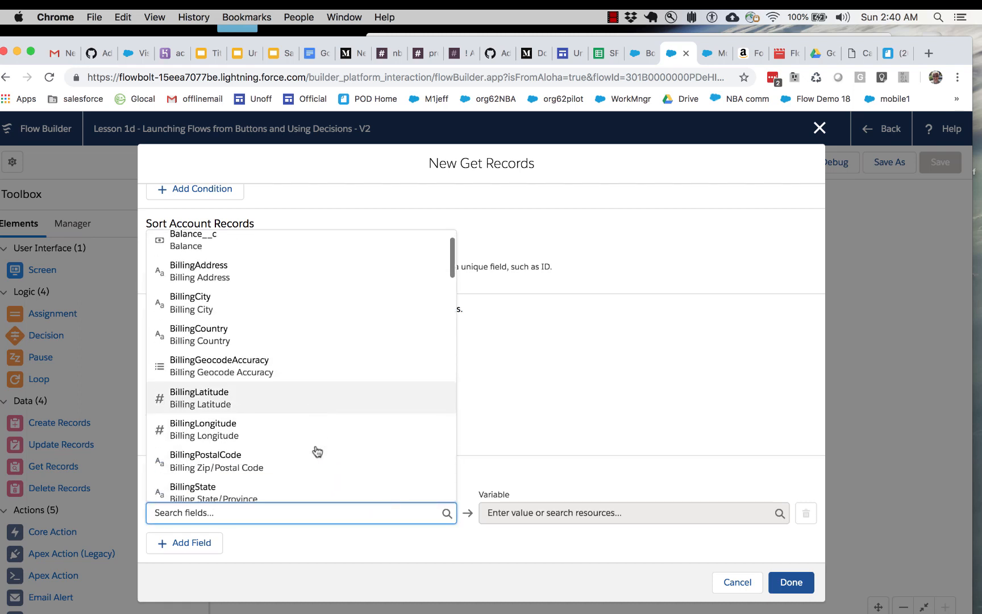
scroll(317, 452, "down", 15)
scroll(317, 452, "up", 5)
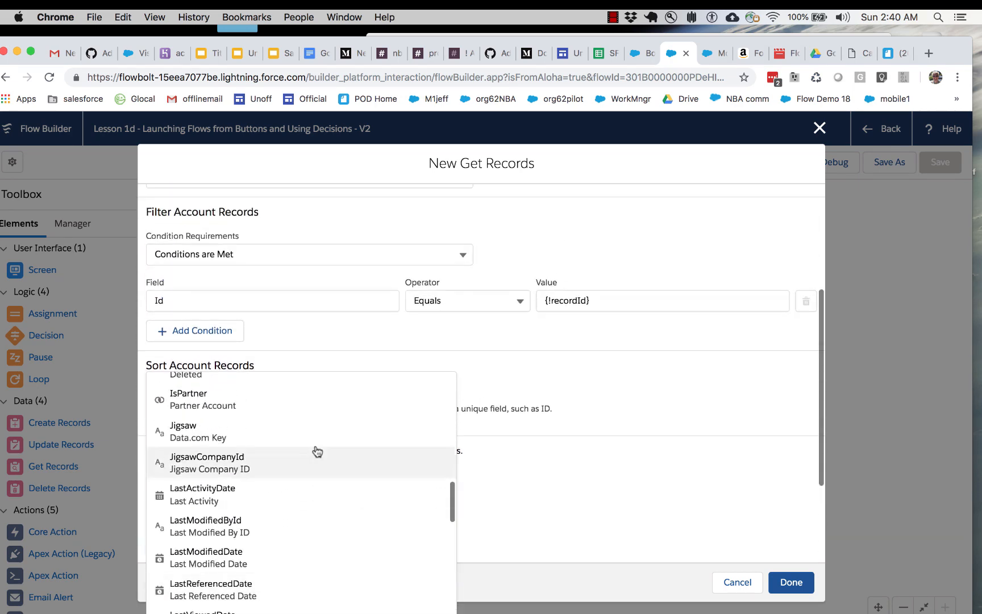
scroll(317, 452, "up", 5)
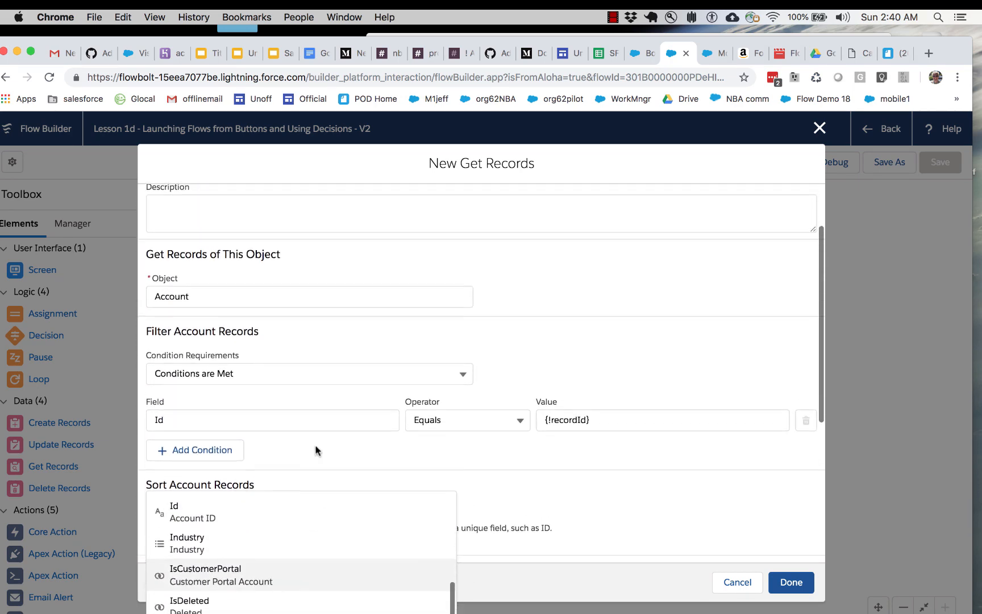
left_click(239, 551)
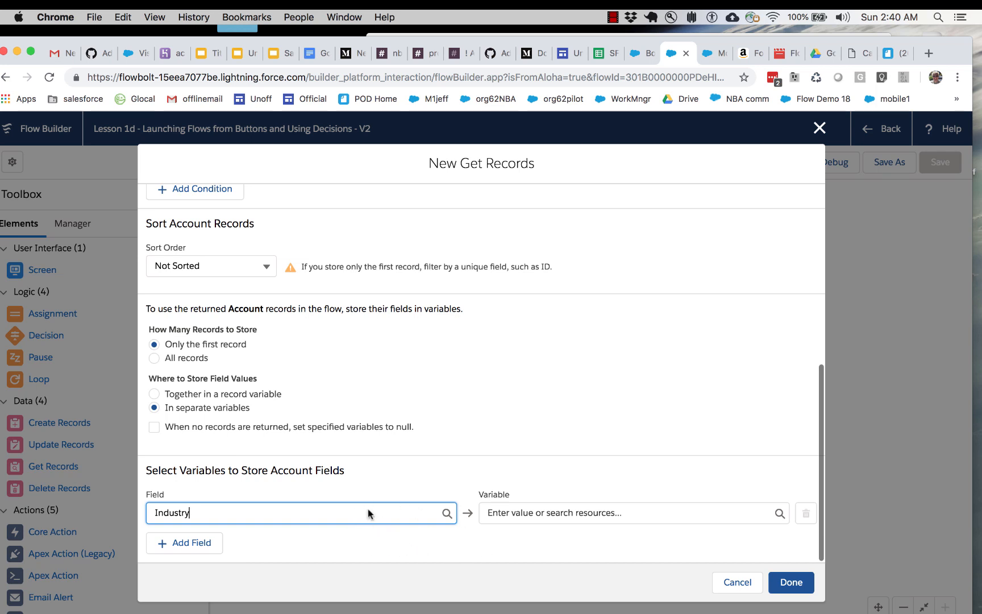
scroll(321, 331, "up", 5)
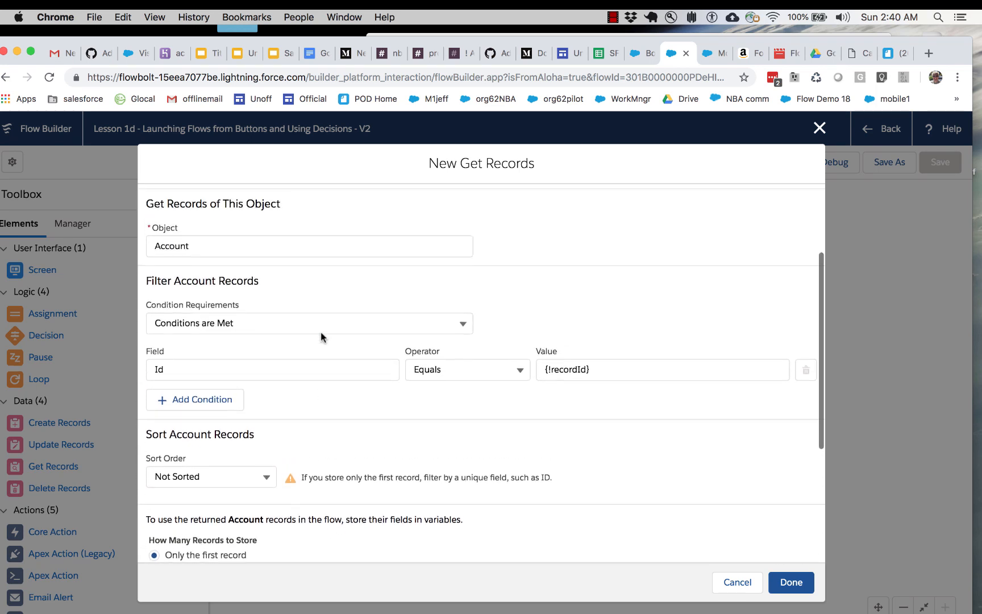
scroll(365, 490, "down", 3)
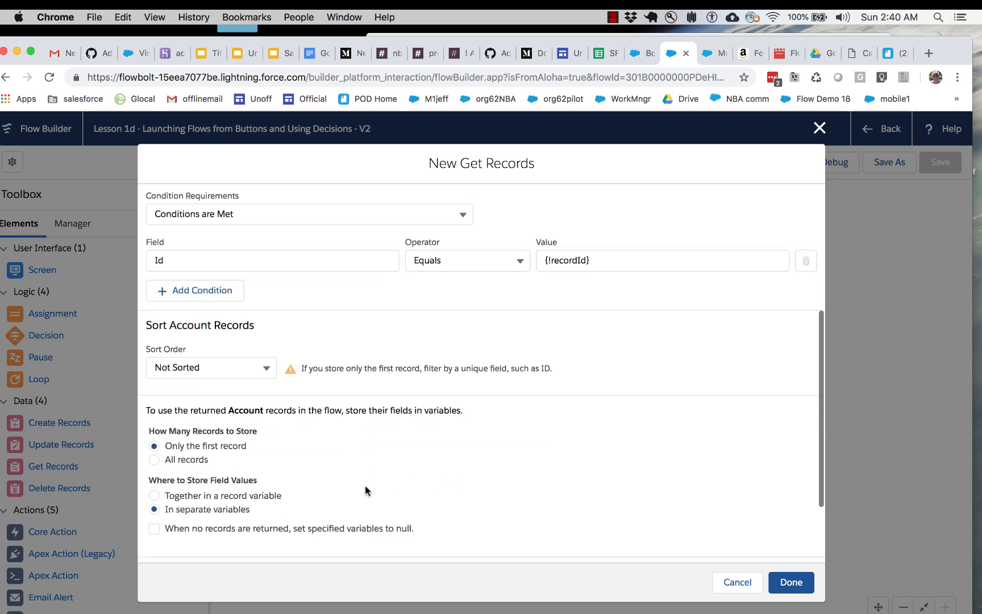
scroll(366, 490, "down", 3)
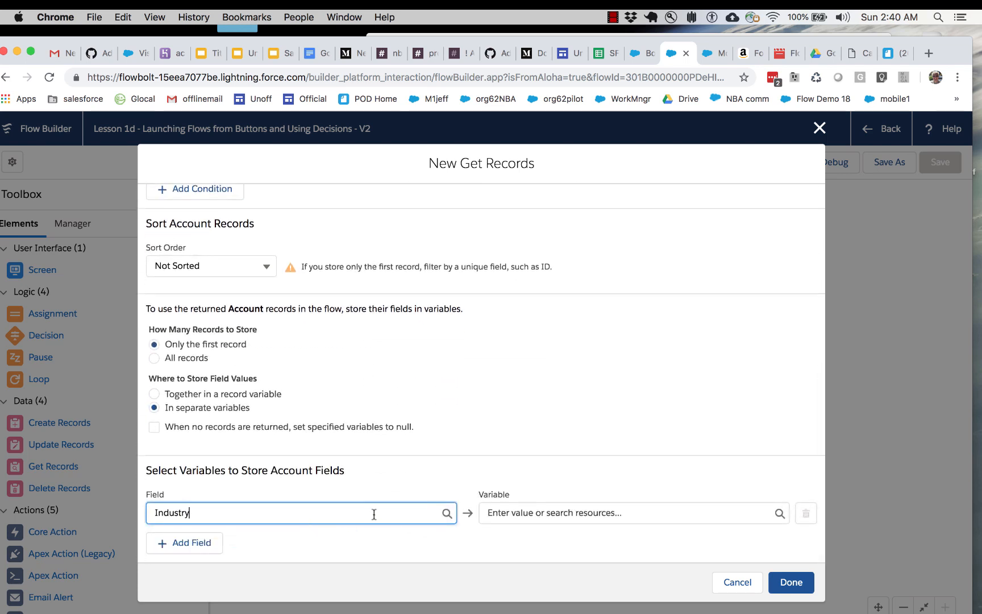
Step: Create a Text variable resource named curIndustry, store the account's Industry field in it, and finish the Get Records element
left_click(516, 512)
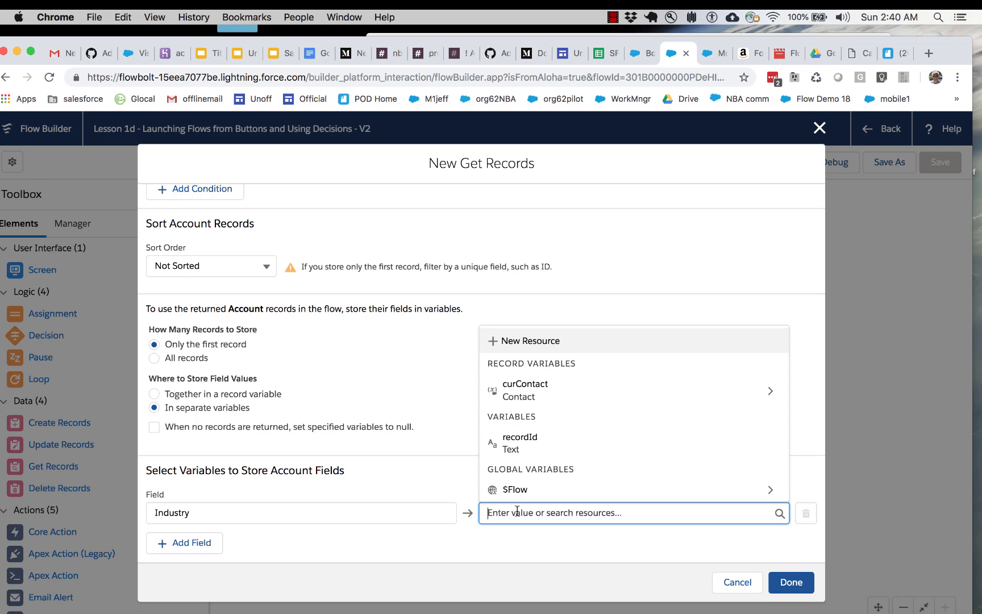
left_click(539, 341)
left_click(514, 327)
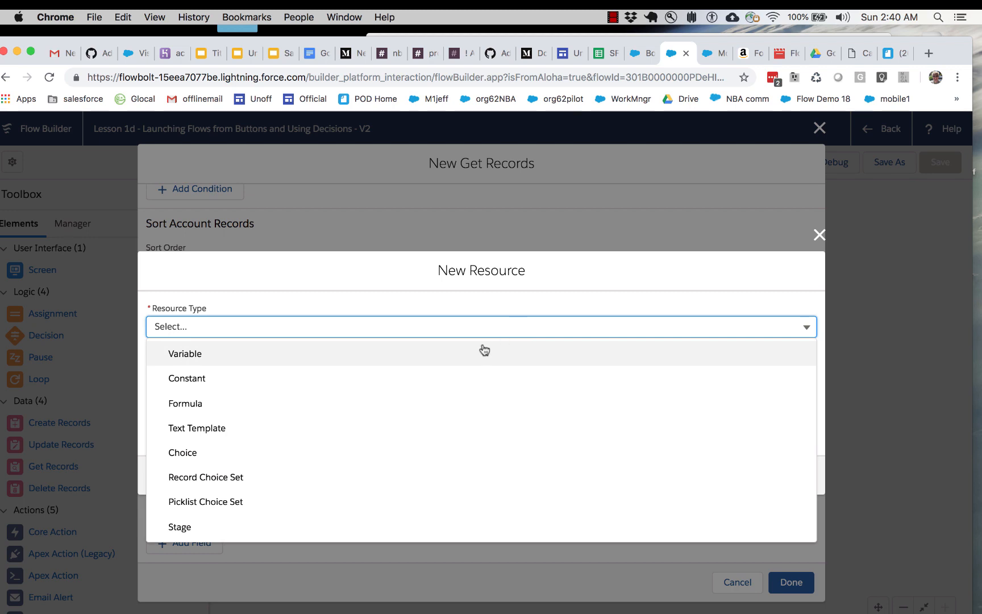
left_click(459, 352)
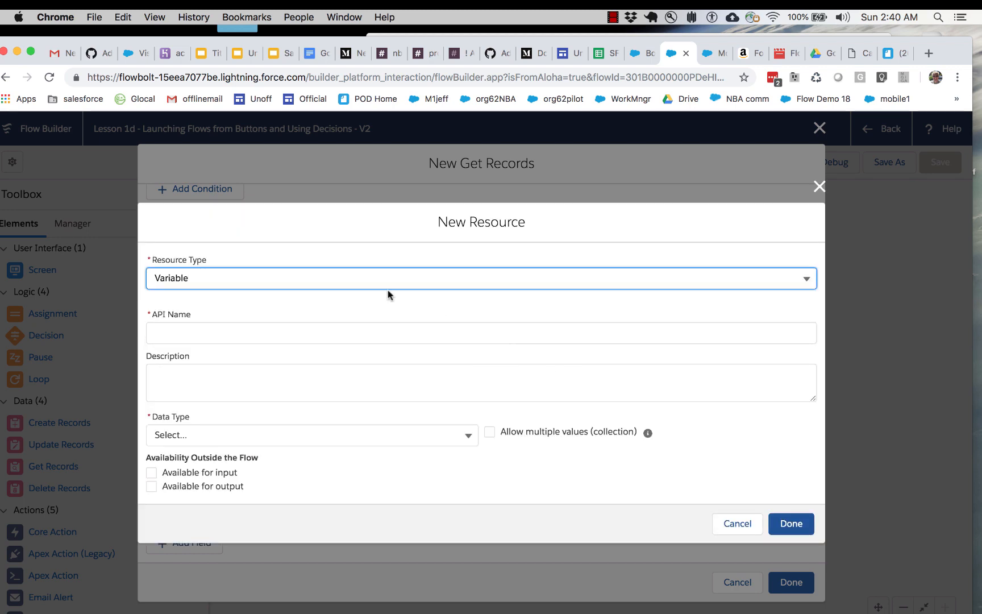
left_click(333, 430)
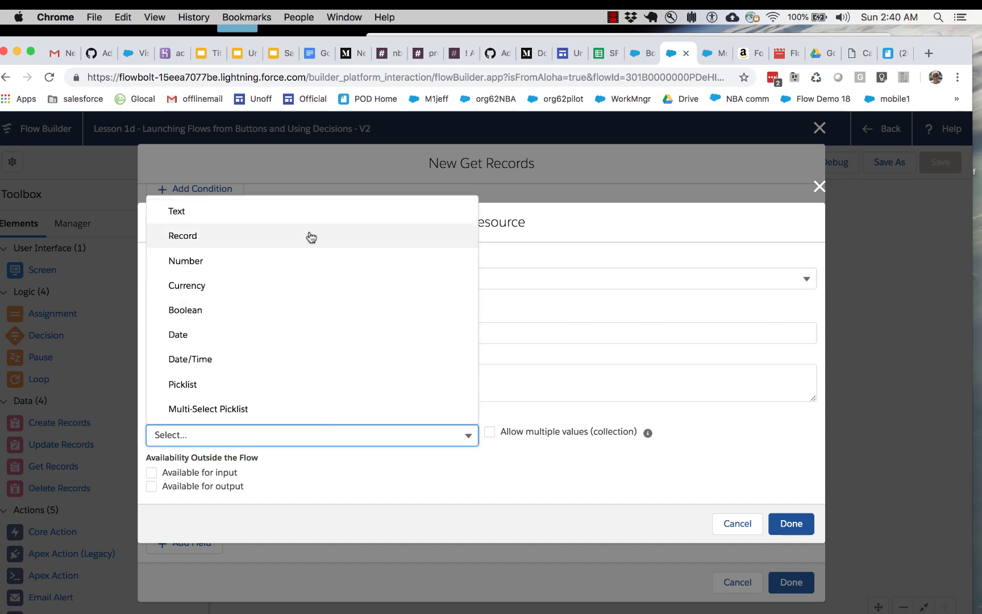
left_click(308, 215)
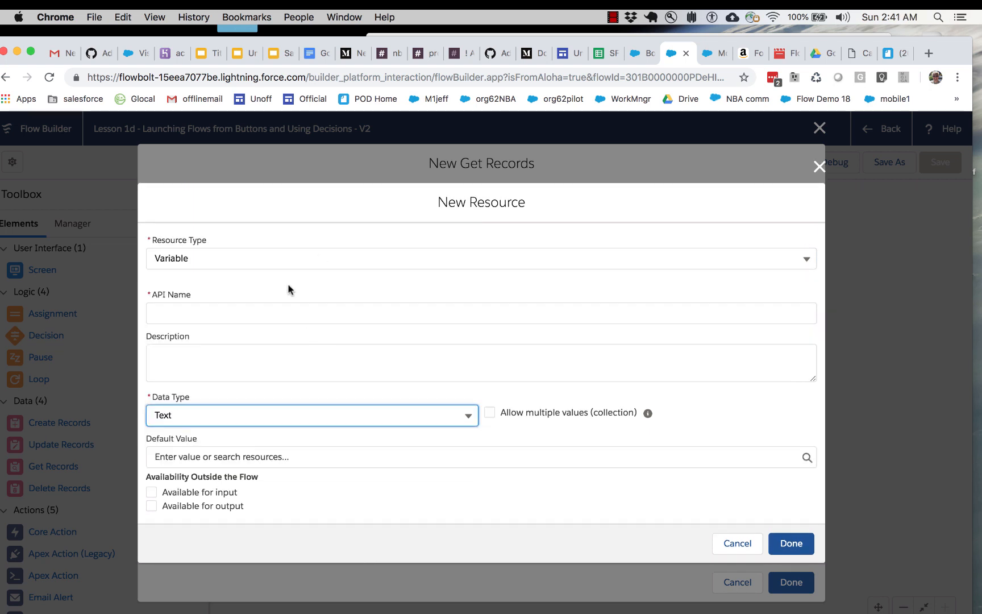
left_click(261, 314)
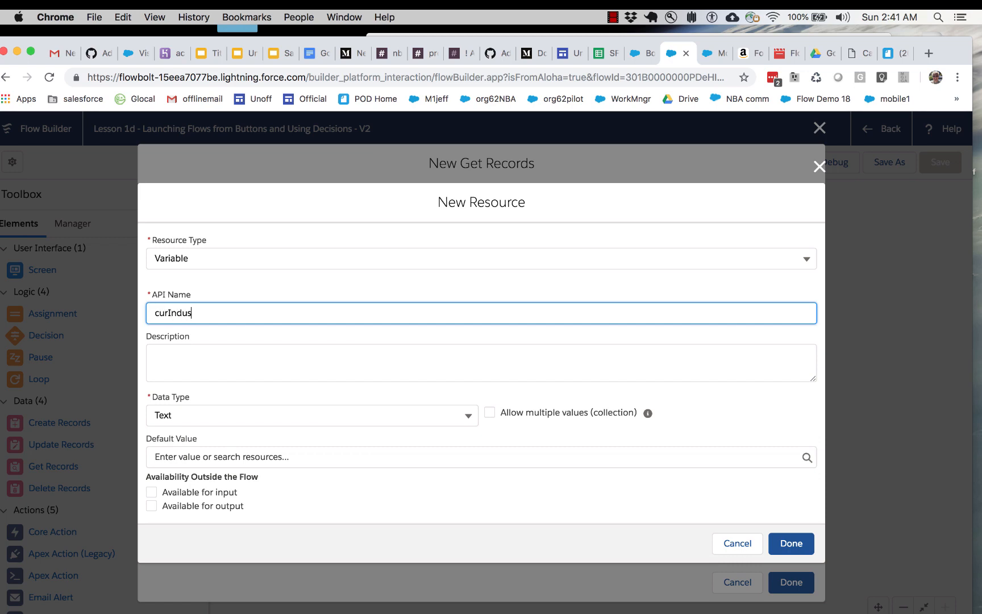
left_click(721, 500)
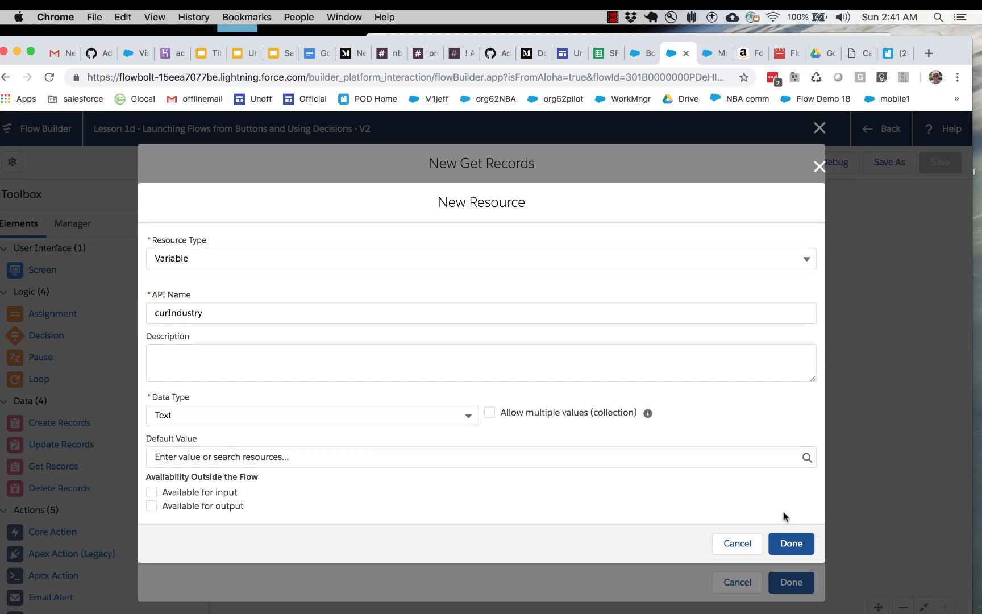
left_click(790, 542)
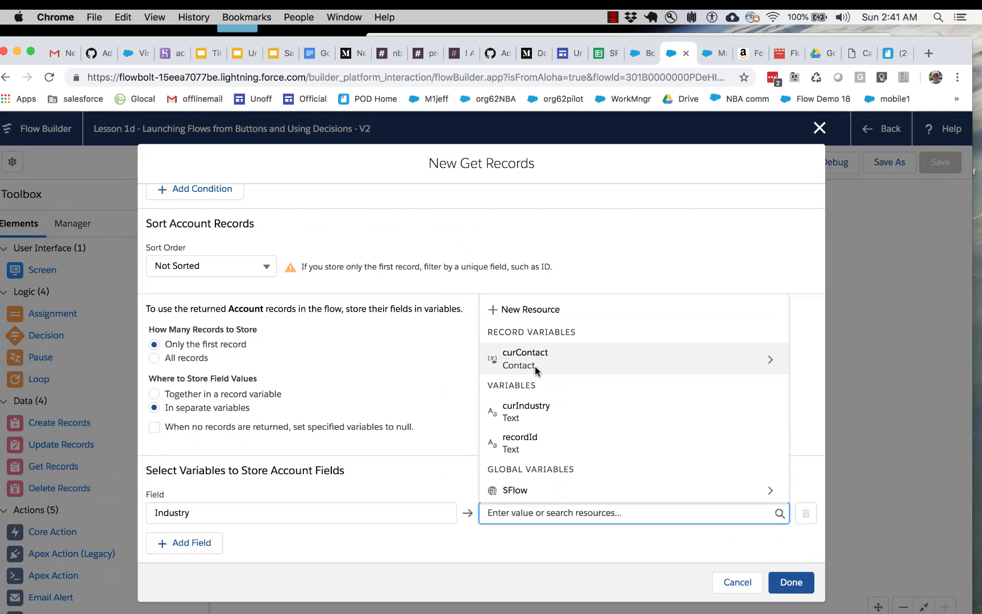
left_click(527, 411)
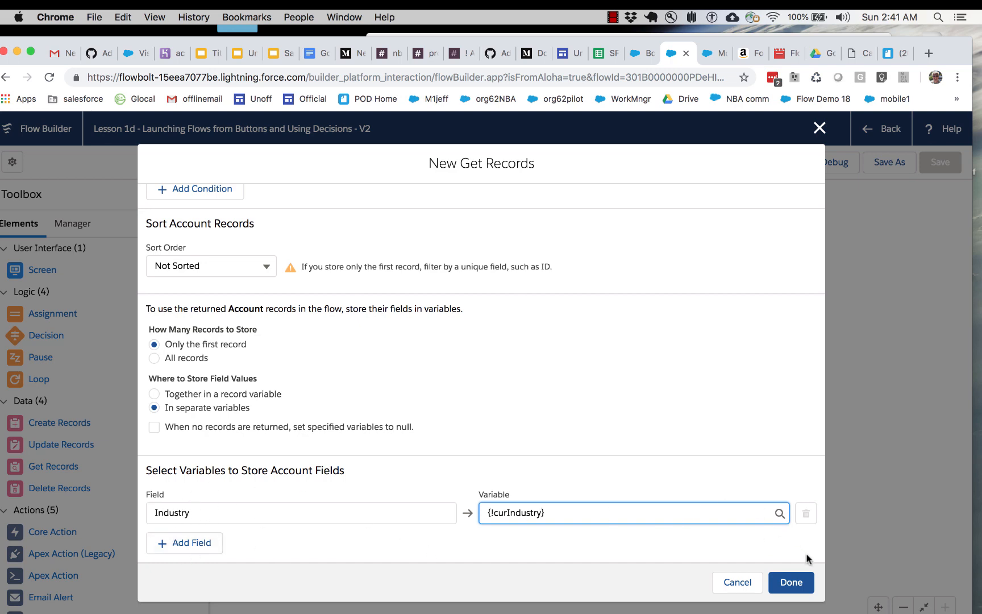
left_click(791, 581)
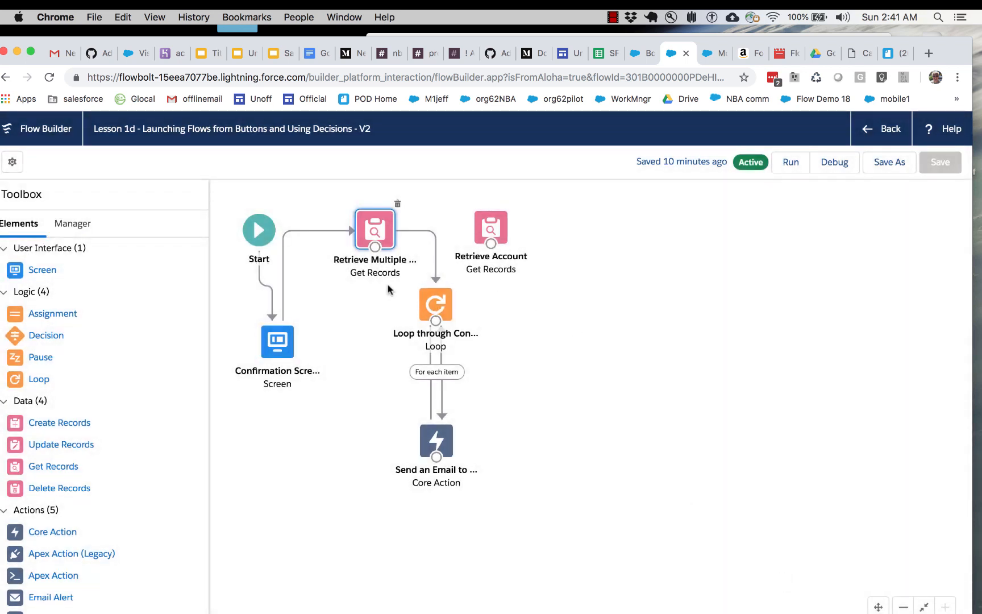
Step: Spread out the flow by moving the contact loop below Retrieve Account and the email action to the loop's lower right
left_click_drag(431, 313, 536, 343)
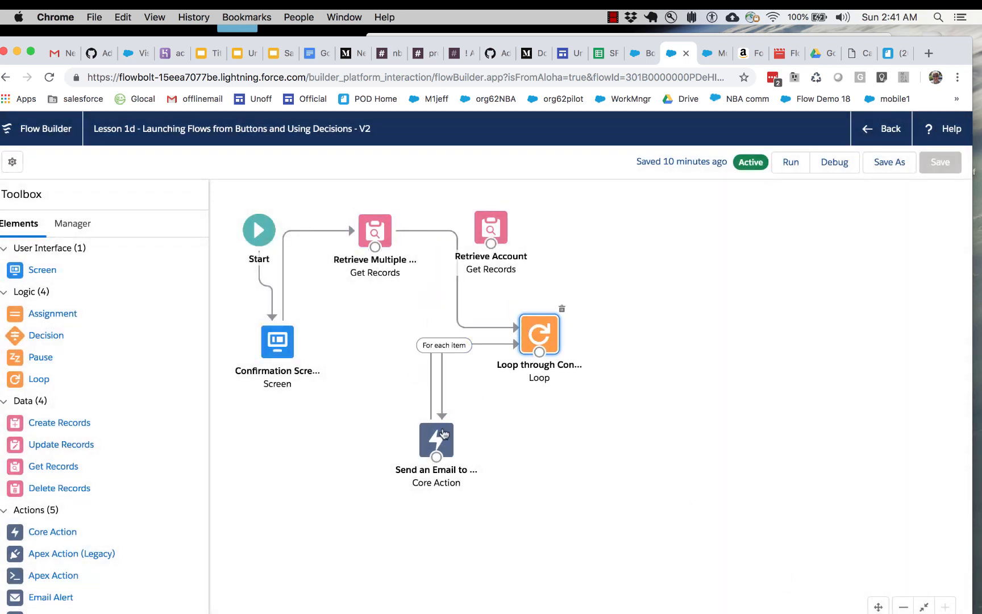
left_click_drag(447, 436, 653, 434)
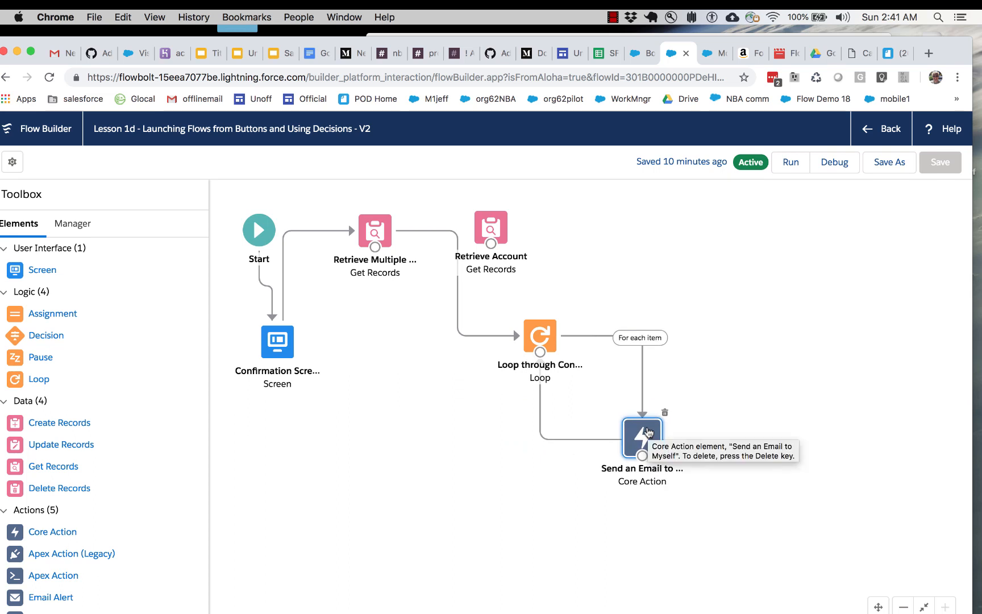
Step: Replace the connector between Retrieve Multiple Contacts and the loop with a path that runs through Retrieve Account
left_click(449, 232)
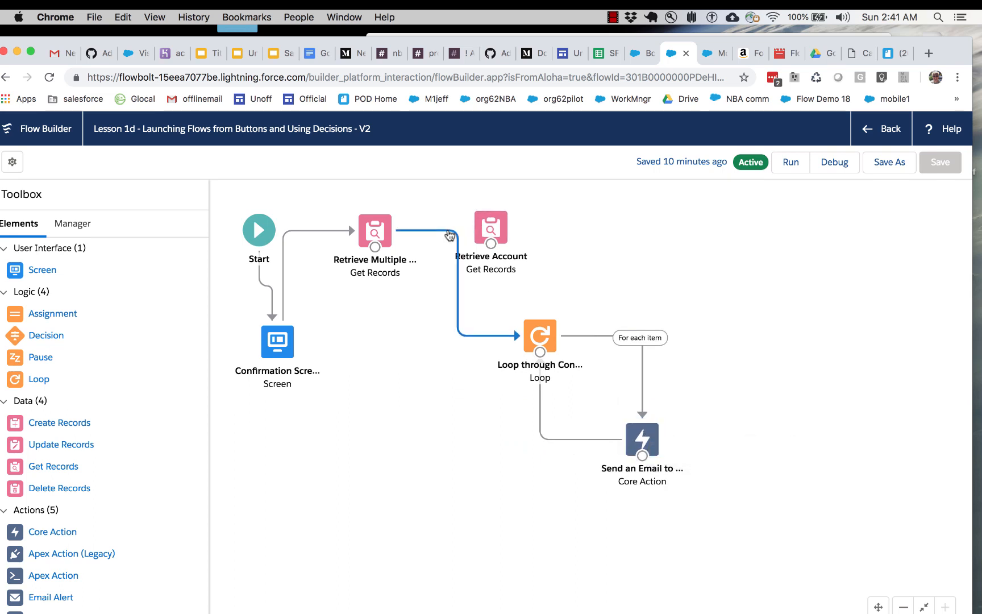
key("BackSpace")
left_click_drag(374, 247, 493, 238)
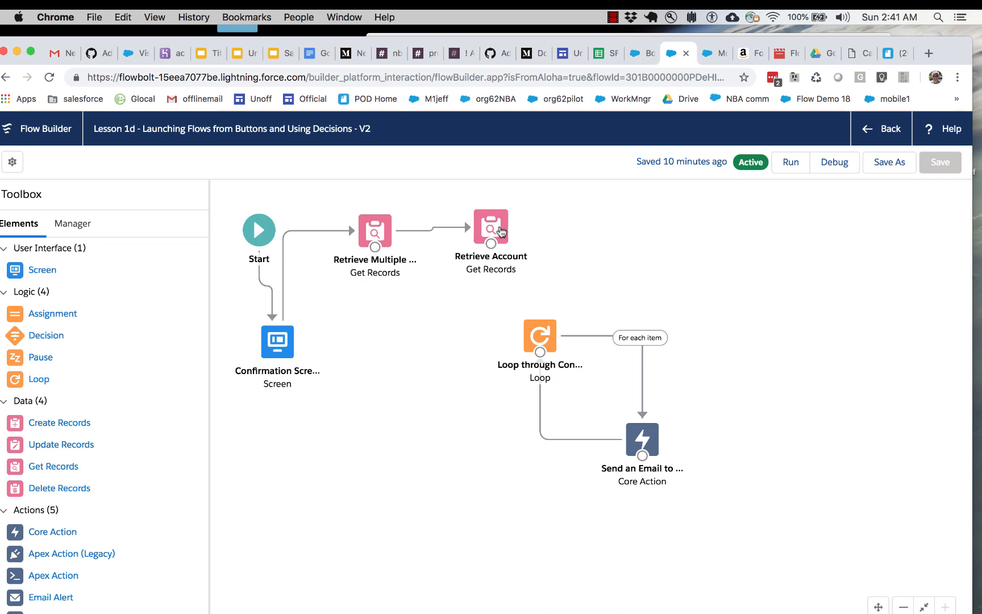
left_click(501, 231)
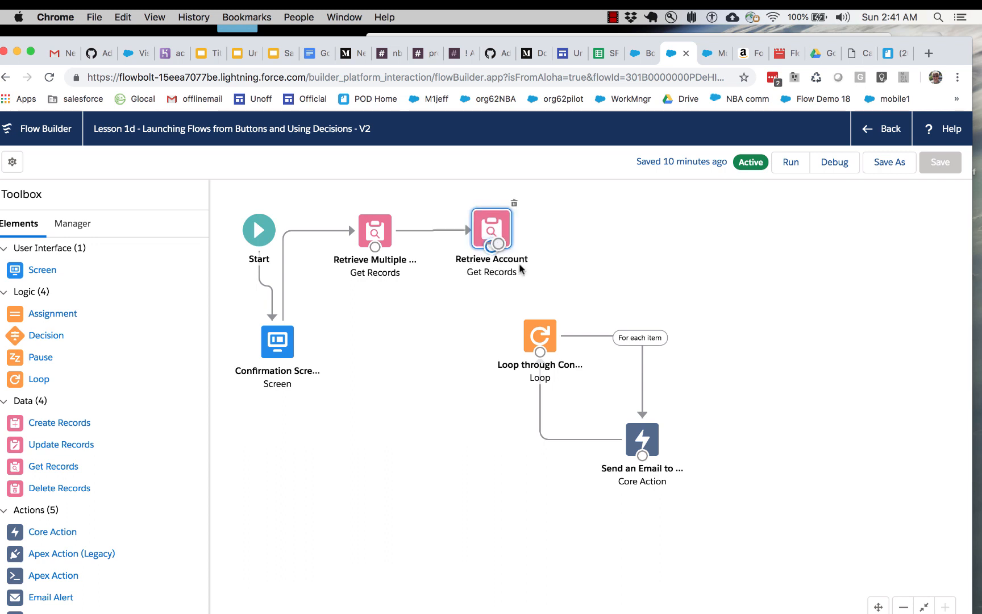
left_click_drag(492, 246, 539, 336)
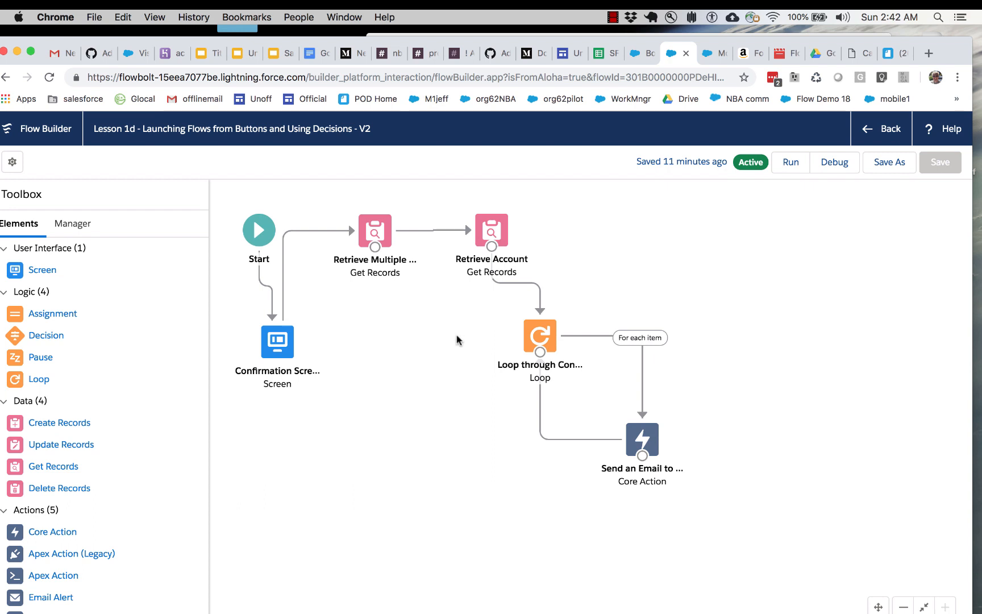
Step: Add a Screen element labelled Emails Are Only For Retail Customers with the API name No_Email_Screen, below the shifted Confirmation Screen
left_click_drag(282, 344, 270, 369)
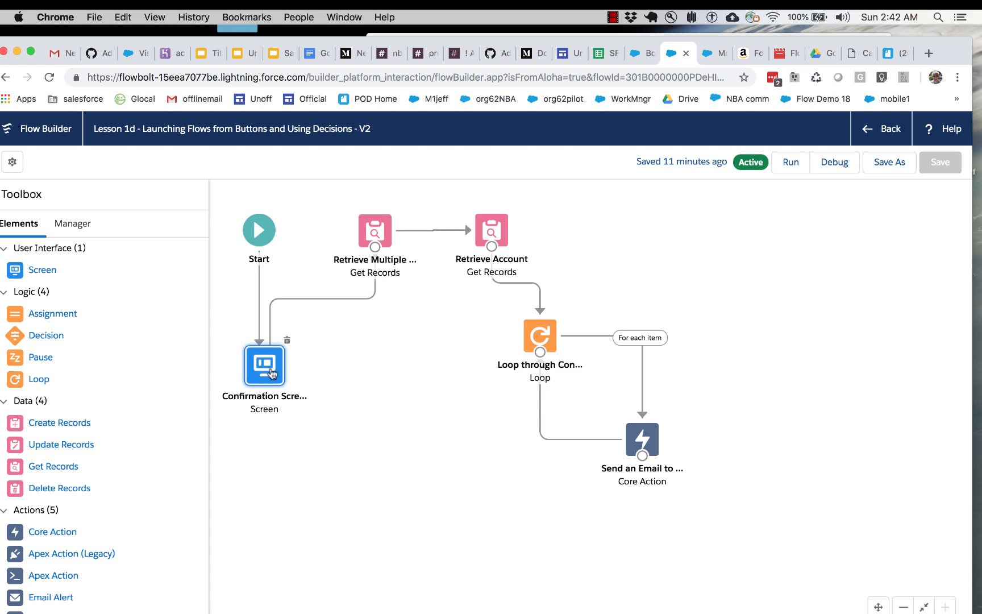
left_click_drag(38, 277, 291, 448)
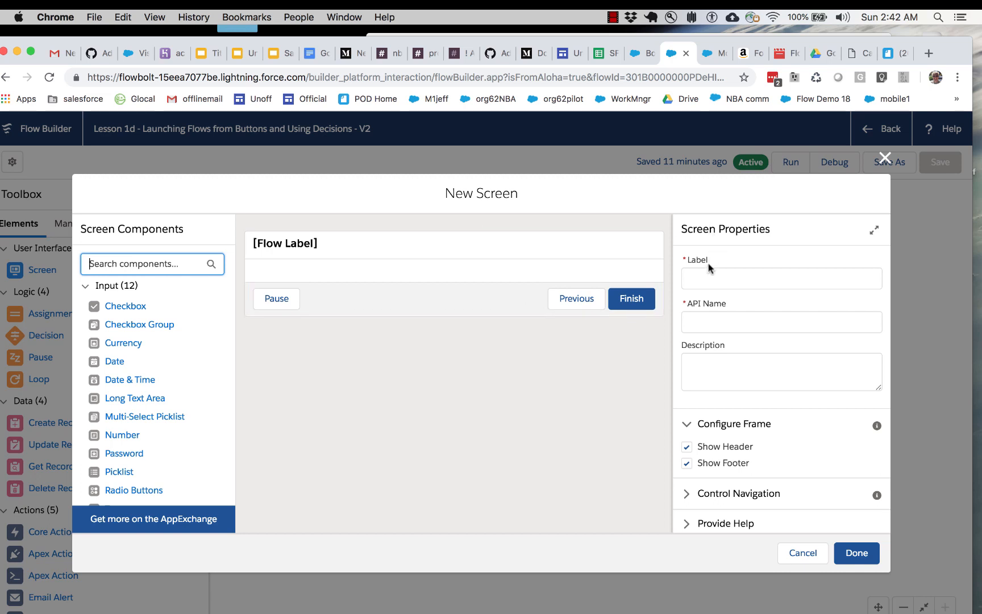
left_click(707, 277)
type("Emails Are Only For R")
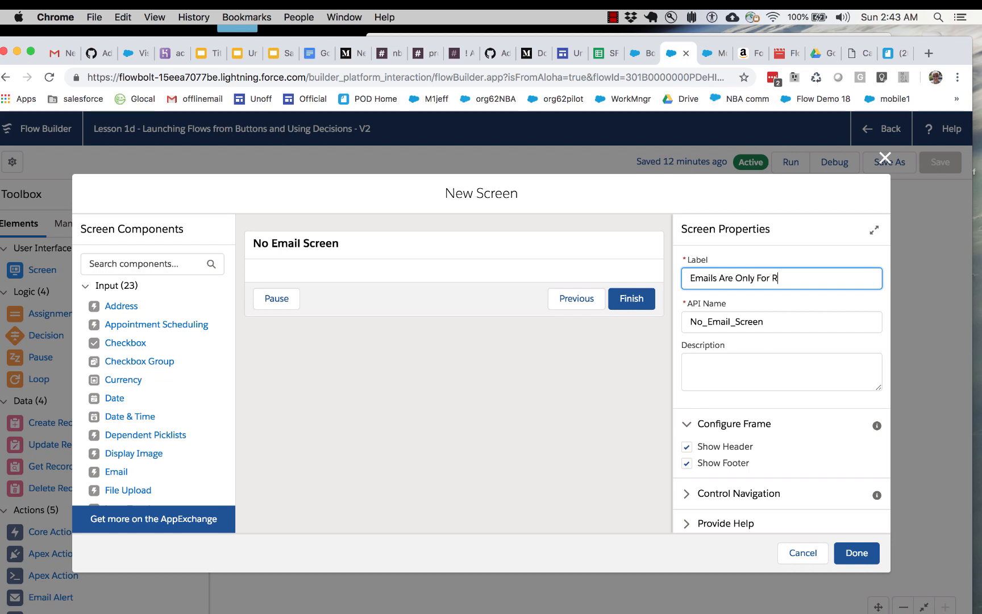
type("mers")
left_click(739, 320)
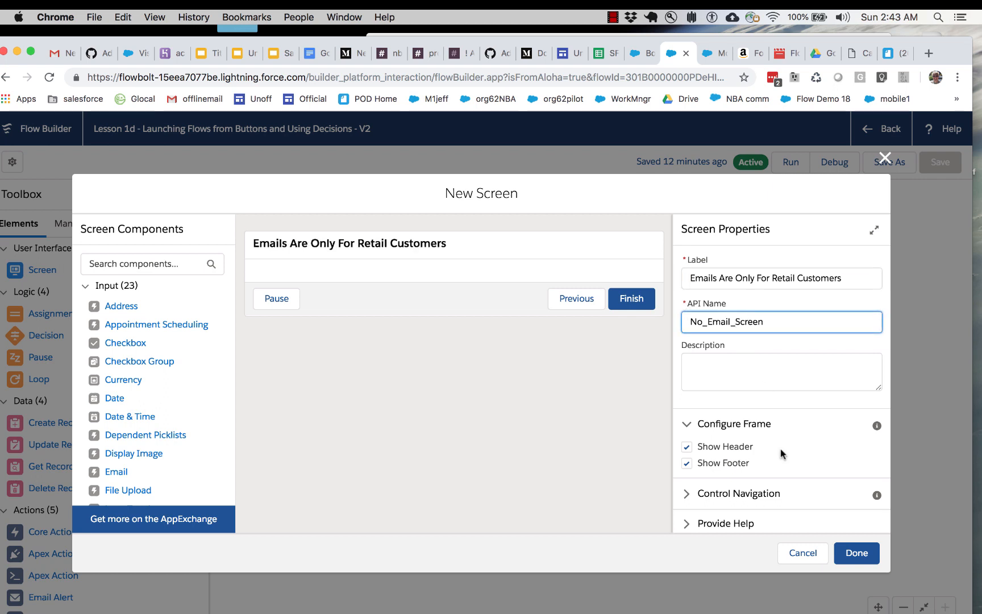
Step: Add a Display Text component named displayText2 to the new screen, paste the copied text as its content, and finish the screen
scroll(122, 443, "down", 10)
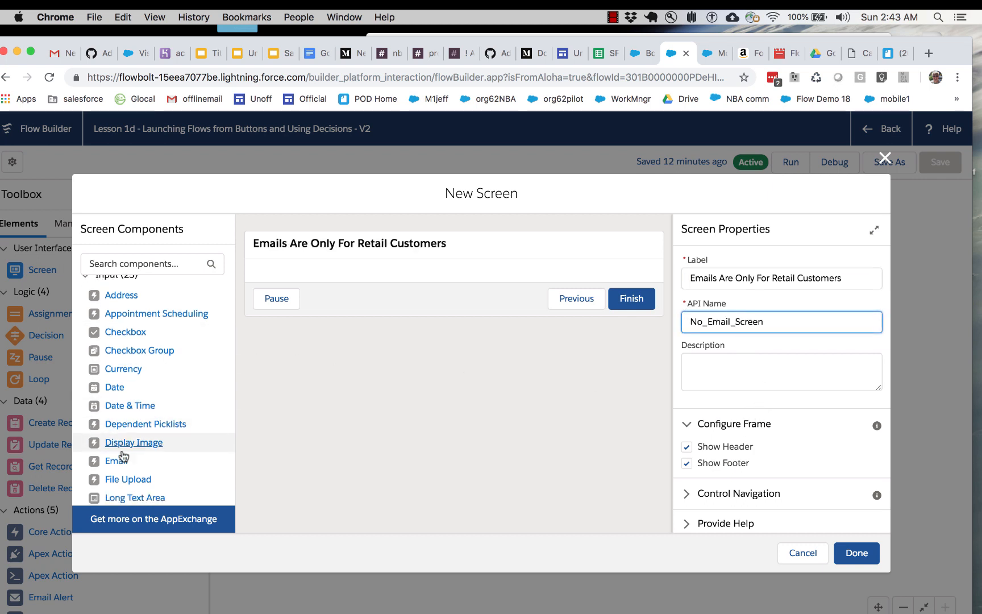
scroll(122, 455, "up", 1)
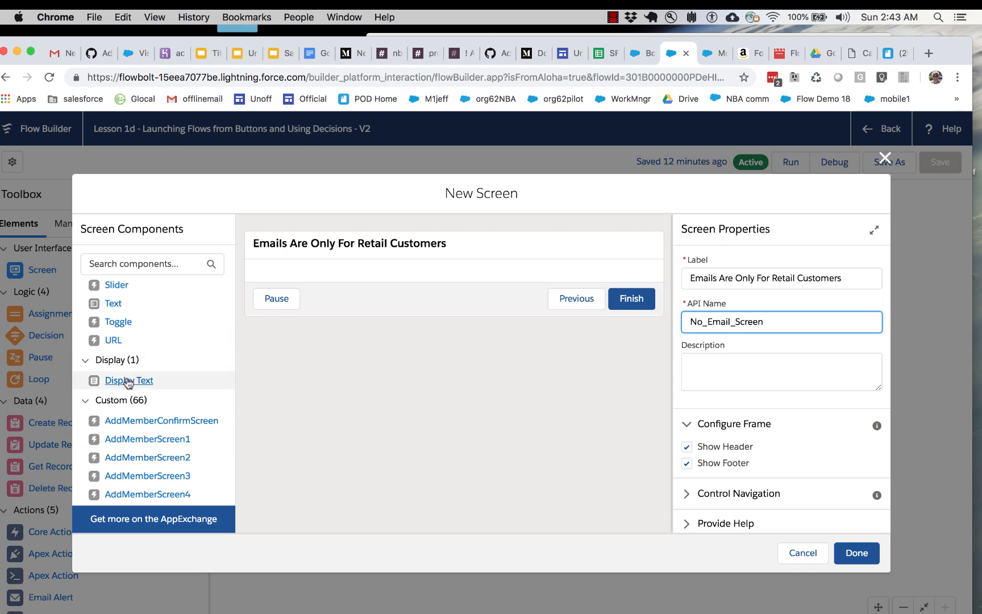
left_click_drag(114, 380, 319, 275)
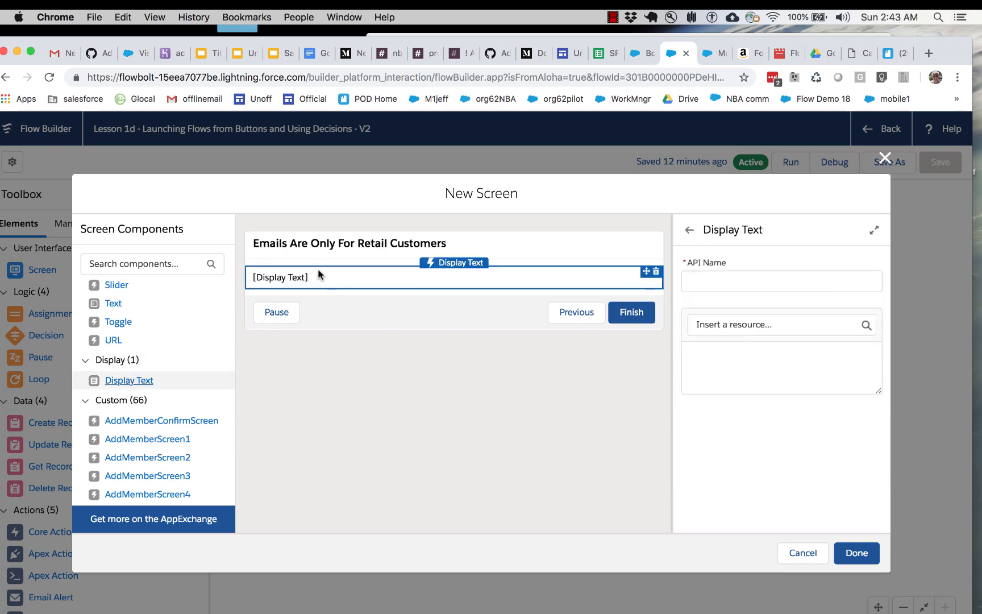
left_click(713, 275)
type("dipslya")
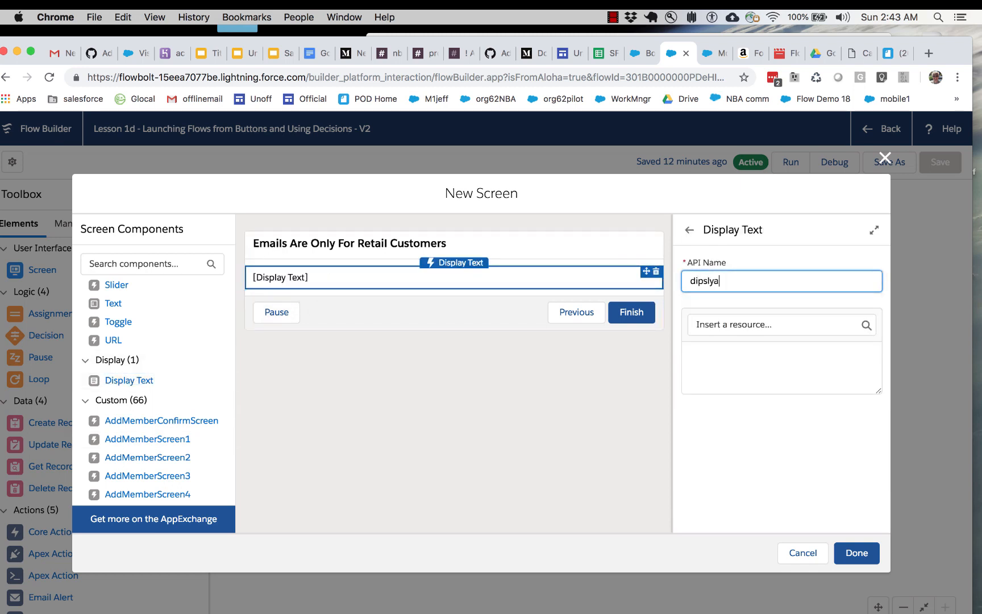
key("BackSpace")
key("BackSpace")
type("s")
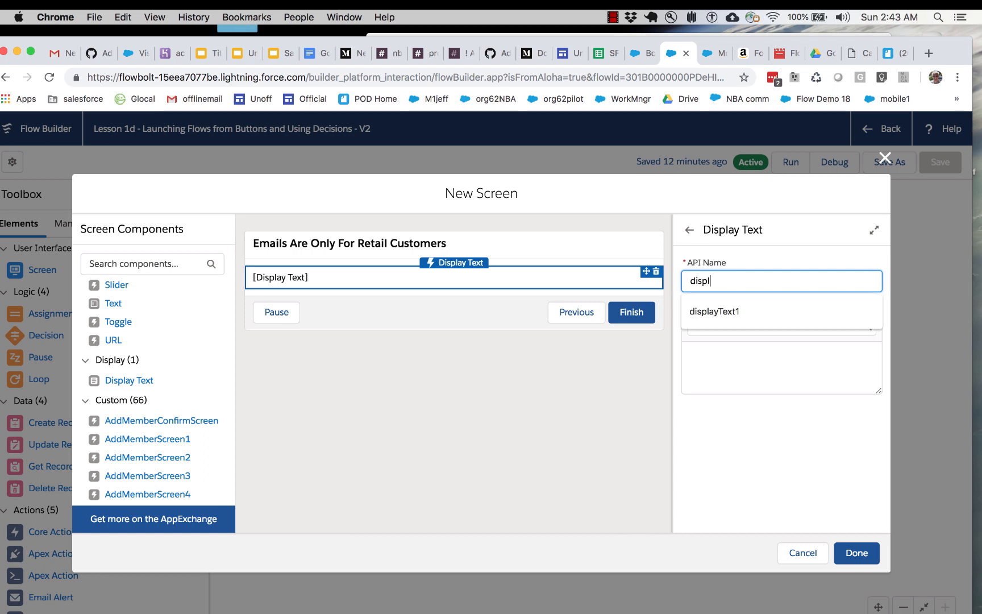
type("playText2")
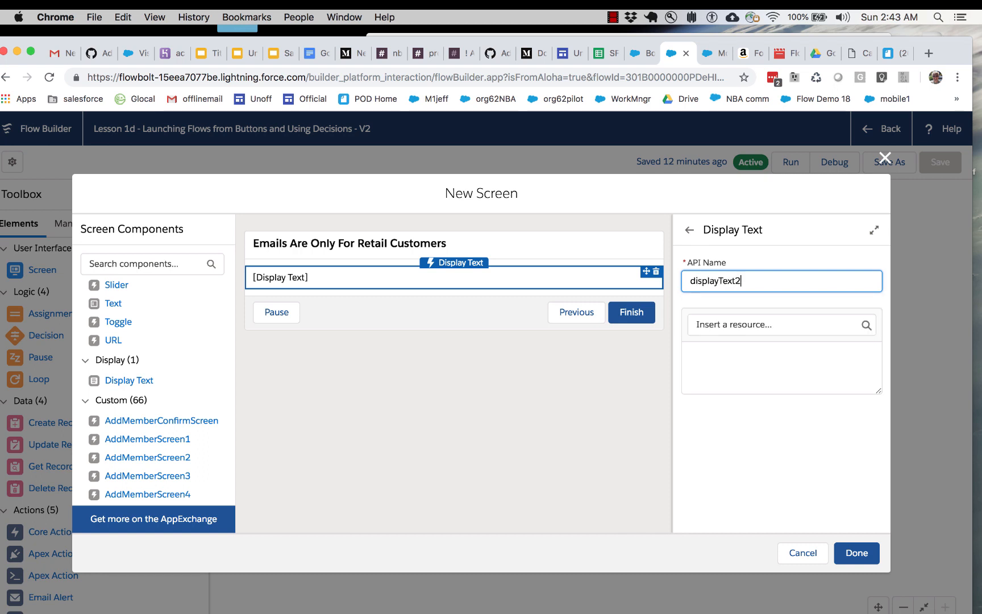
left_click(725, 358)
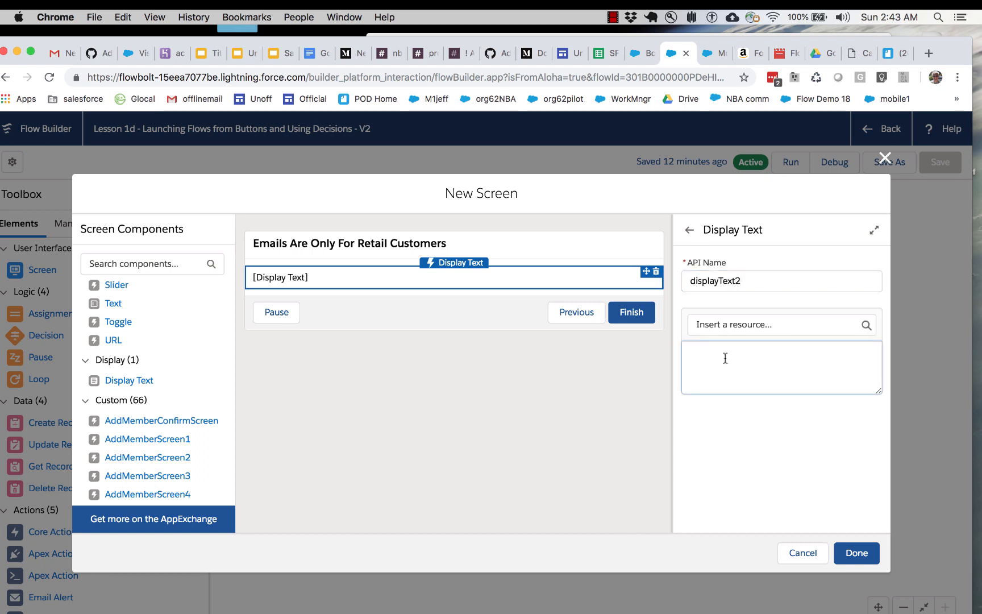
key("cmd+v")
left_click(855, 552)
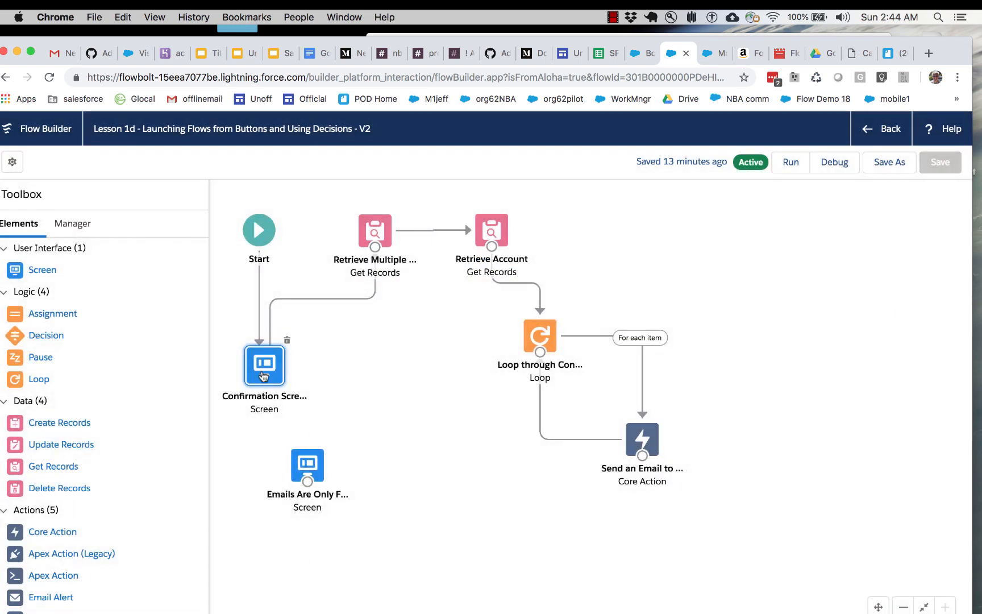
Step: Arrange the Emails Are Only For Retail Customers screen and the Confirmation Screen side by side below the other elements
left_click_drag(264, 374, 388, 467)
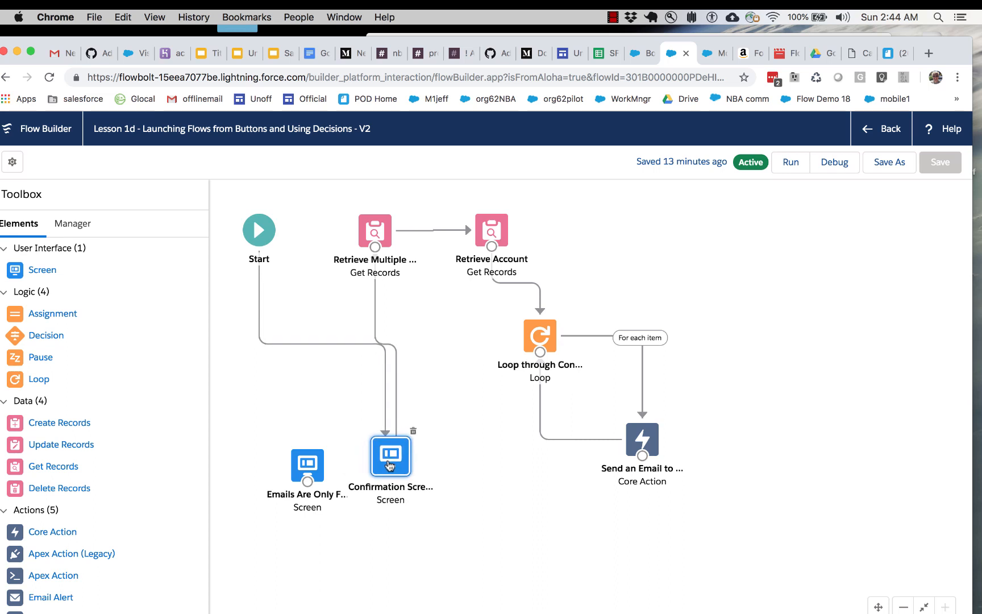
left_click_drag(315, 459, 275, 457)
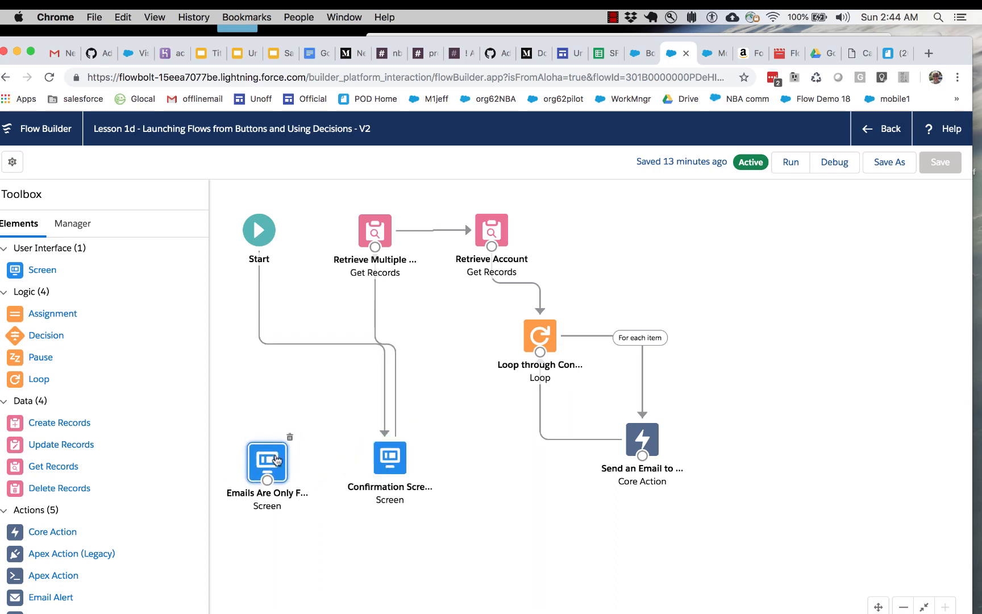
left_click_drag(384, 462, 354, 467)
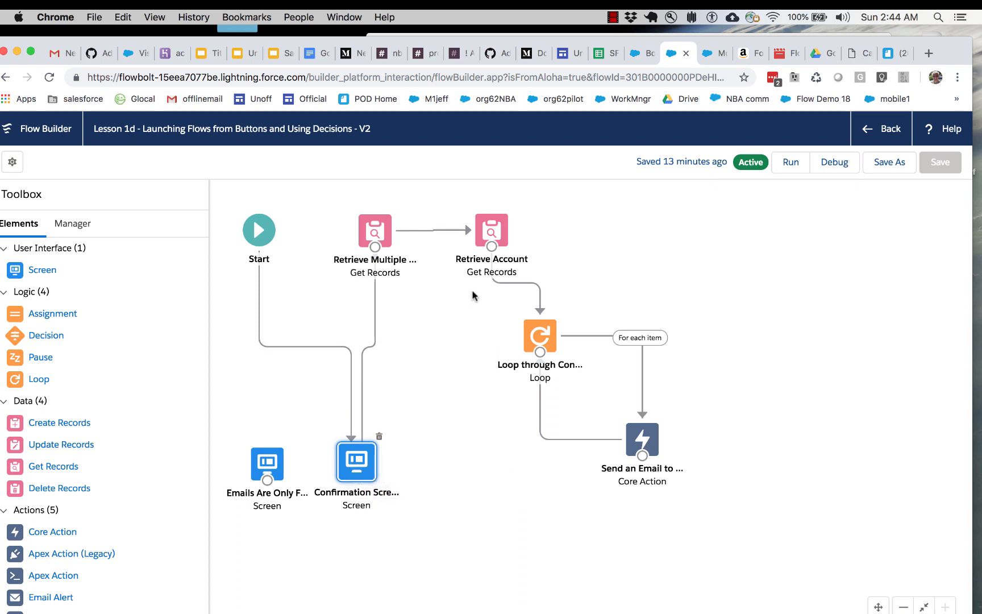
Step: Delete the connectors from Retrieve Multiple Contacts to Retrieve Account and from Retrieve Account to the loop
left_click(463, 232)
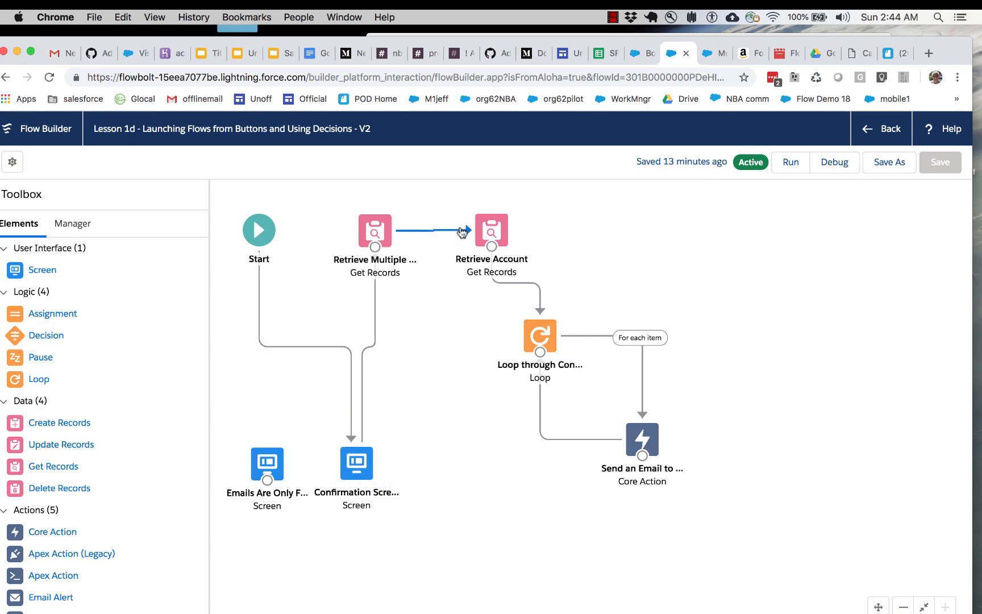
key("BackSpace")
left_click(539, 292)
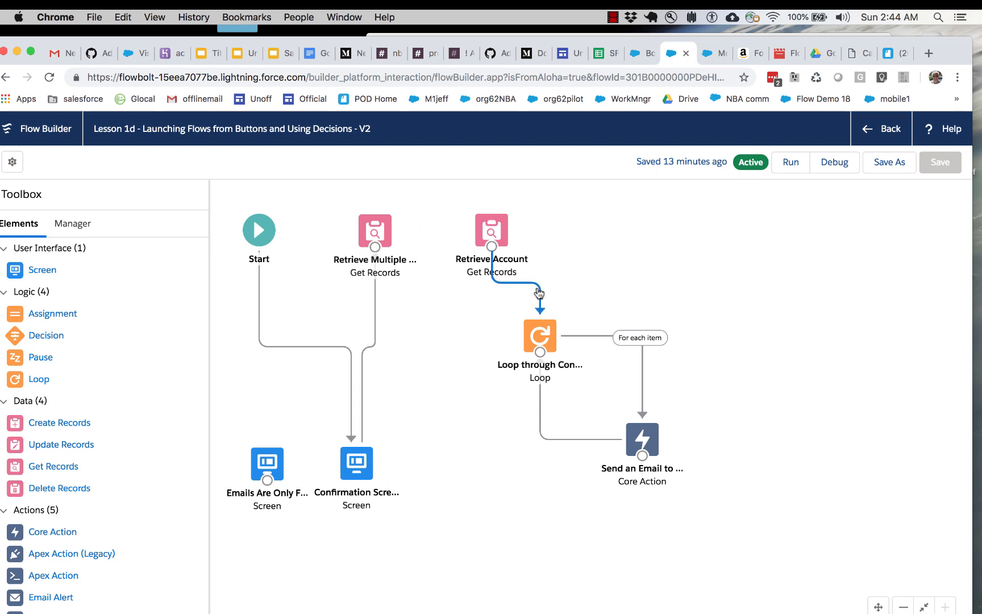
key("BackSpace")
Step: Move the Retrieve Account element directly below Start and connect Retrieve Multiple Contacts to the contact loop
left_click_drag(498, 239, 248, 316)
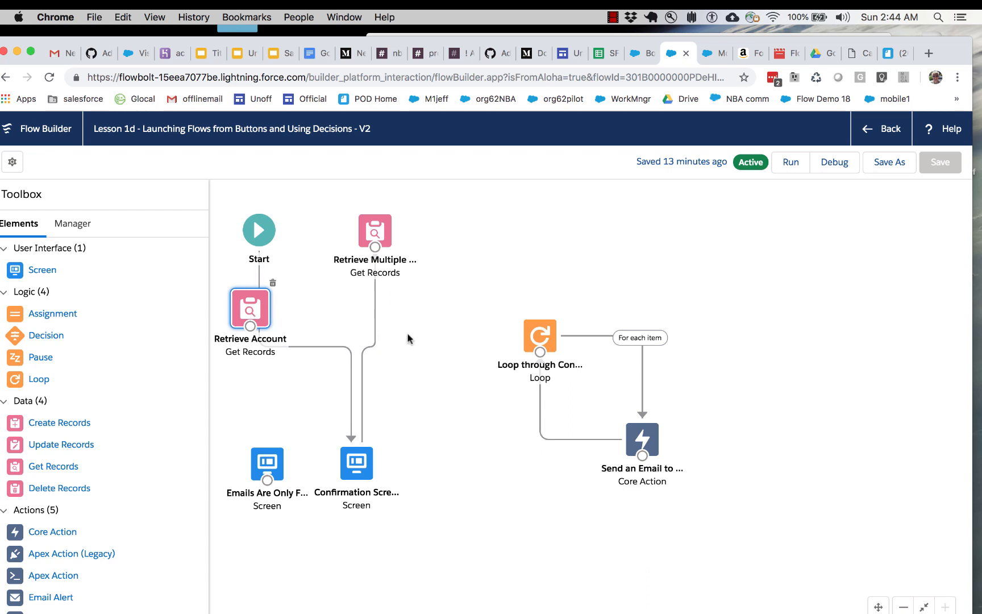
left_click_drag(375, 246, 540, 336)
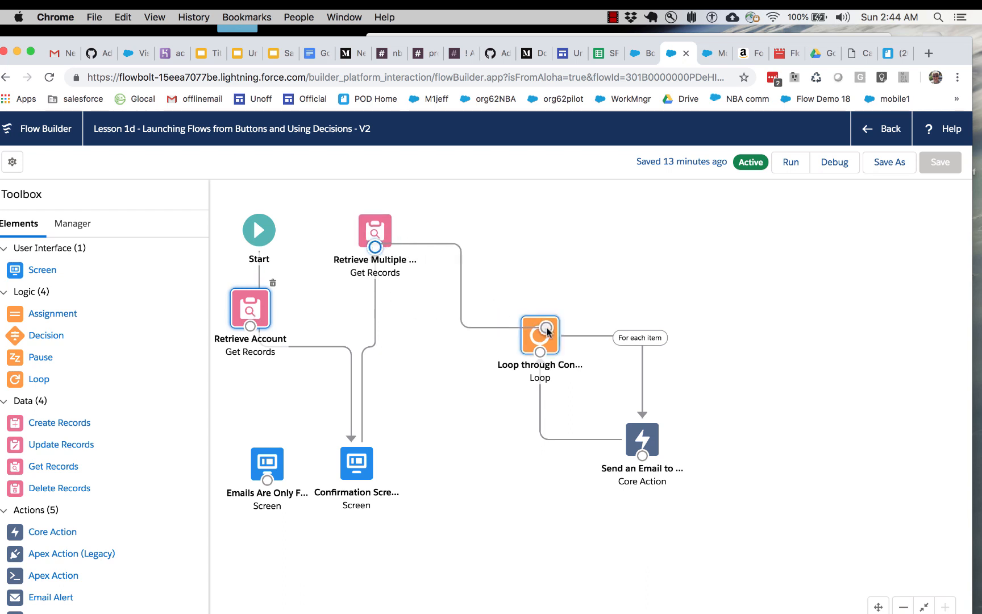
Step: Delete the connector from Start to the Confirmation Screen, connect Start to Retrieve Account, and align Retrieve Account directly beneath Start
left_click(339, 348)
key("Delete")
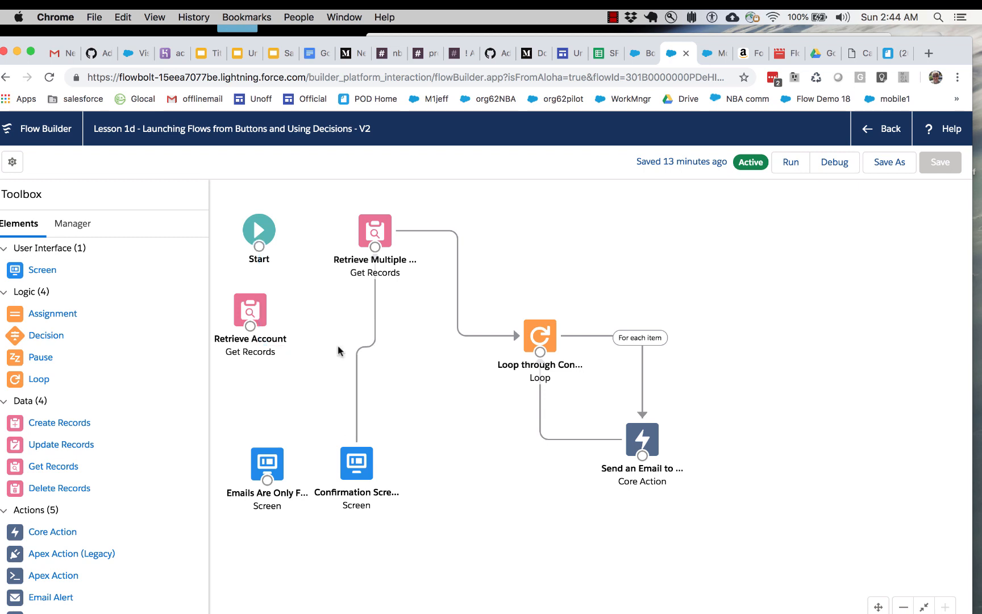
left_click_drag(259, 246, 262, 318)
left_click(254, 314)
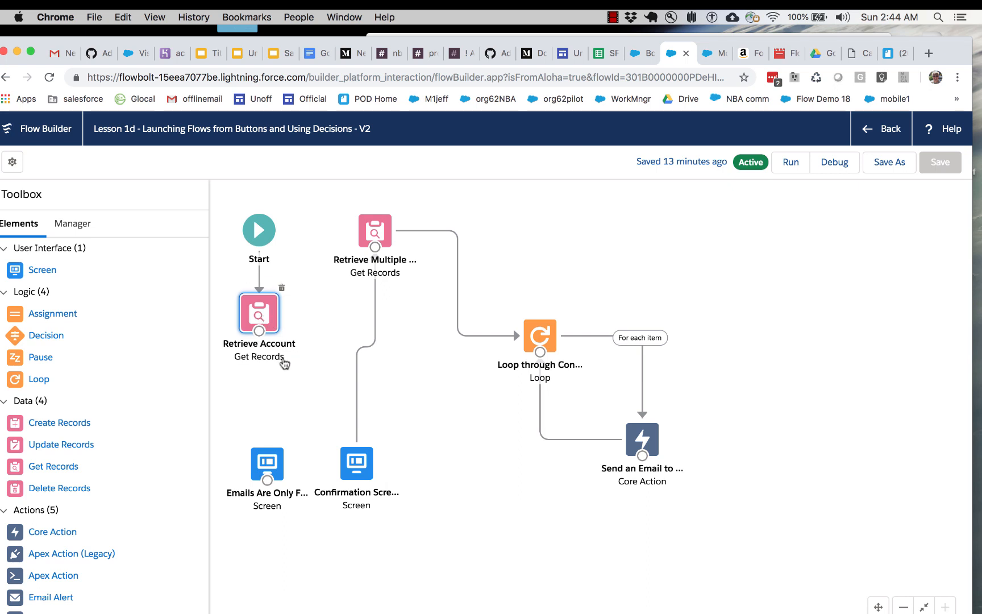
left_click(284, 385)
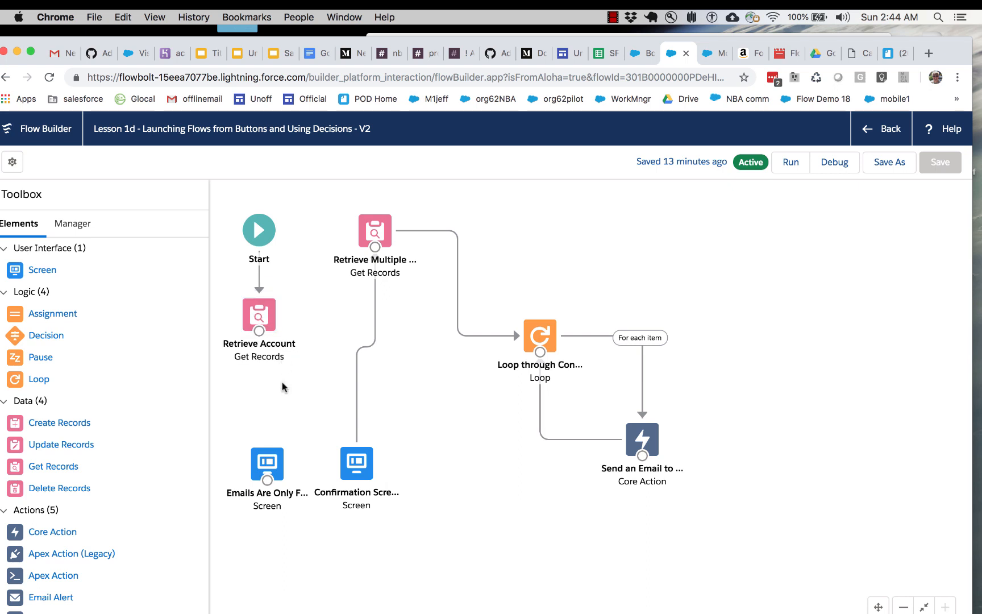
Step: Add a Decision element below Retrieve Account and label it Filter Out Industrial Accounts
left_click_drag(36, 335, 249, 380)
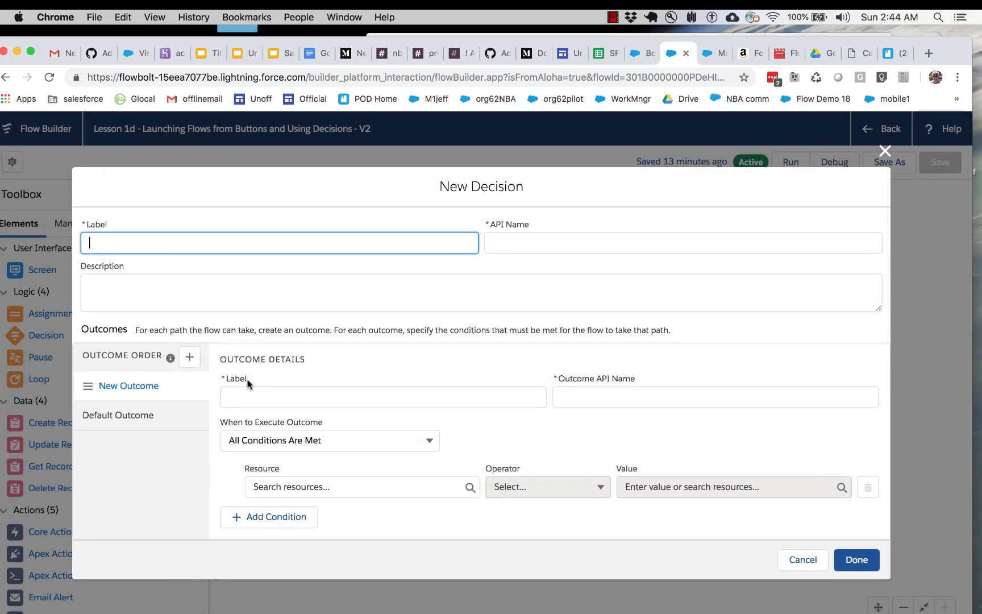
type("Filter Out Industrial Accounts")
key("Tab")
key("Tab")
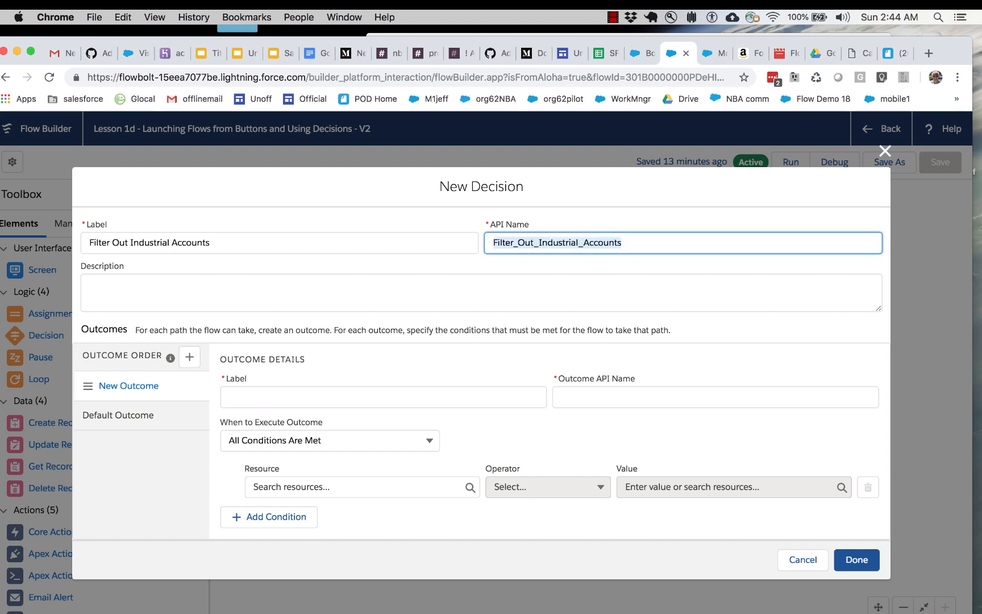
Step: Describe the decision as "If the Industry on the Accounts is not None, we don't want to send emails through this flow."
type("If t")
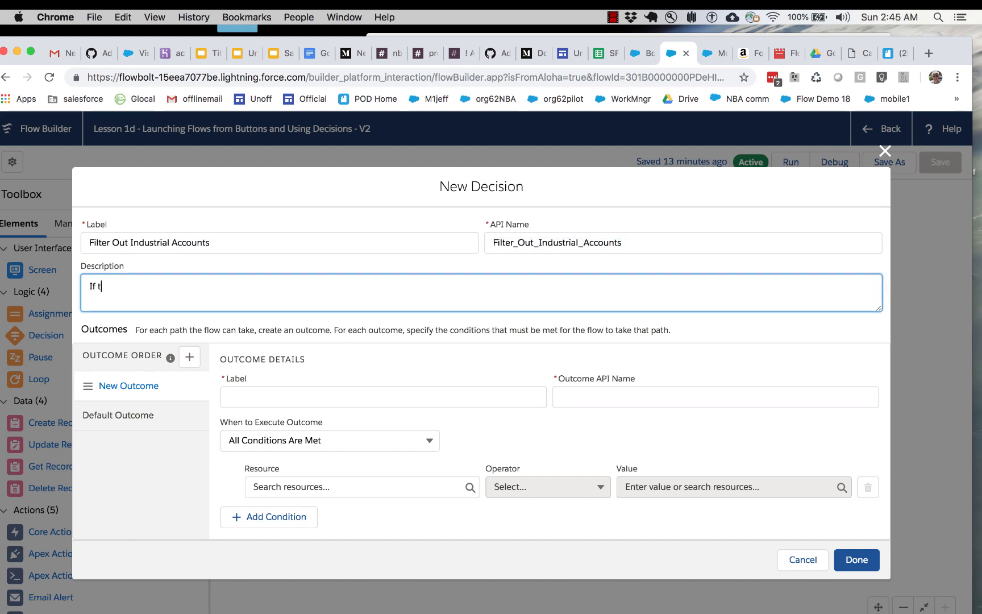
type("he Industry on the Accounts")
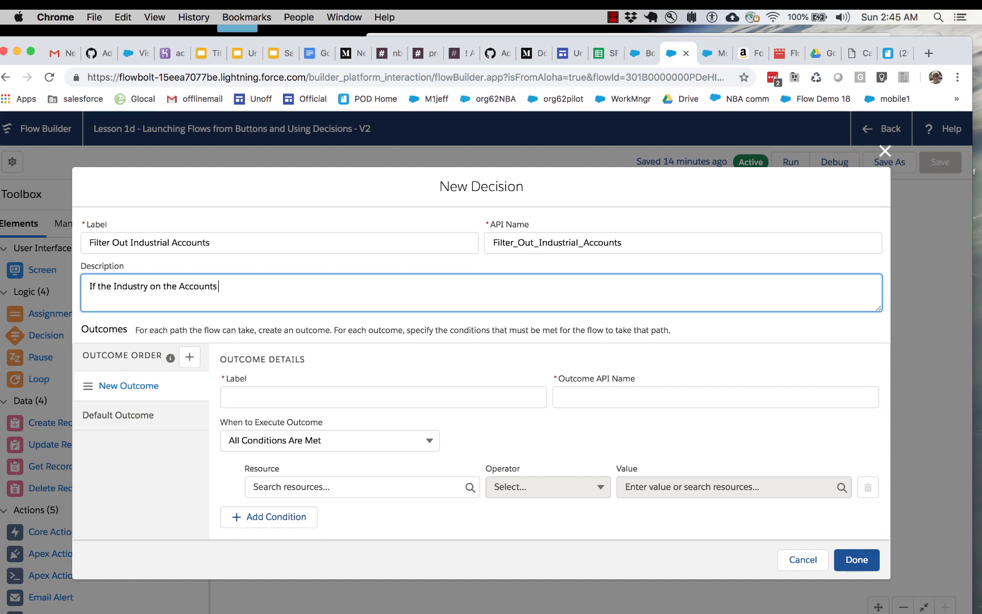
type("is not NONE")
key("BackSpace")
key("BackSpace")
key("BackSpace")
type("pn")
type("one, we don't wan")
type("t to")
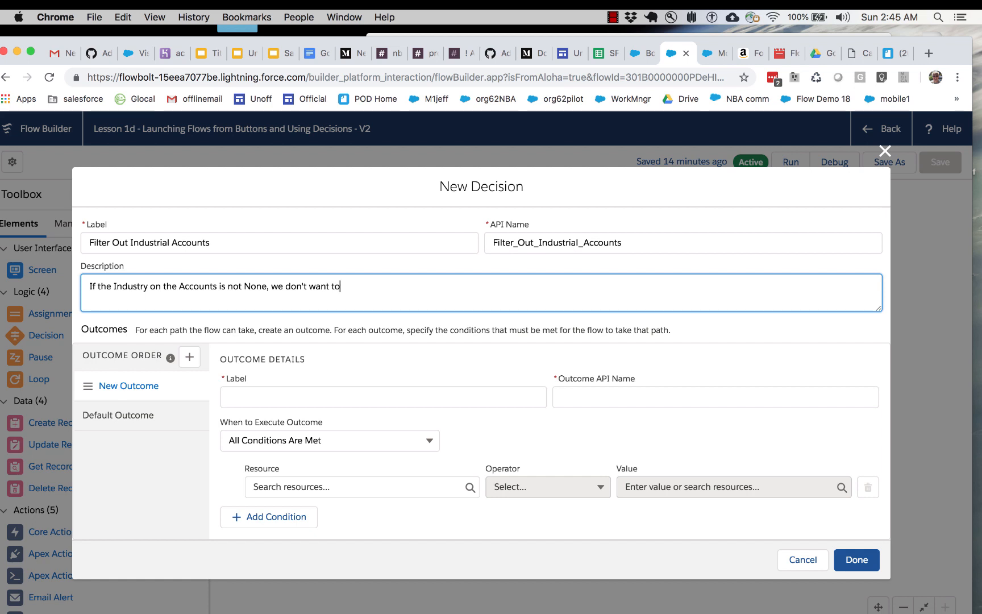
type(" send emails through this f")
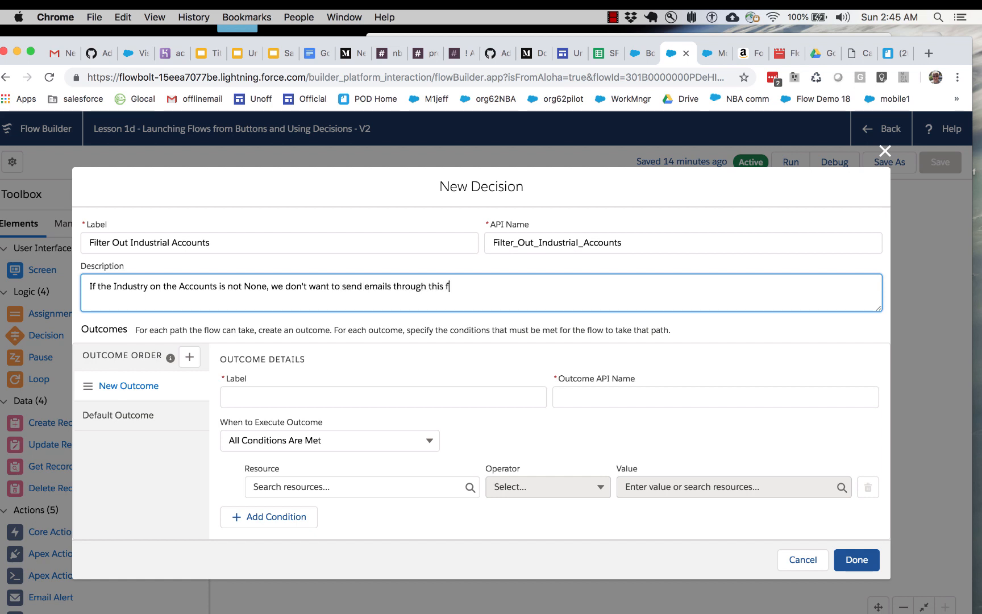
type("low.")
Step: Rename the decision's default outcome to Account is Industrial
left_click(153, 420)
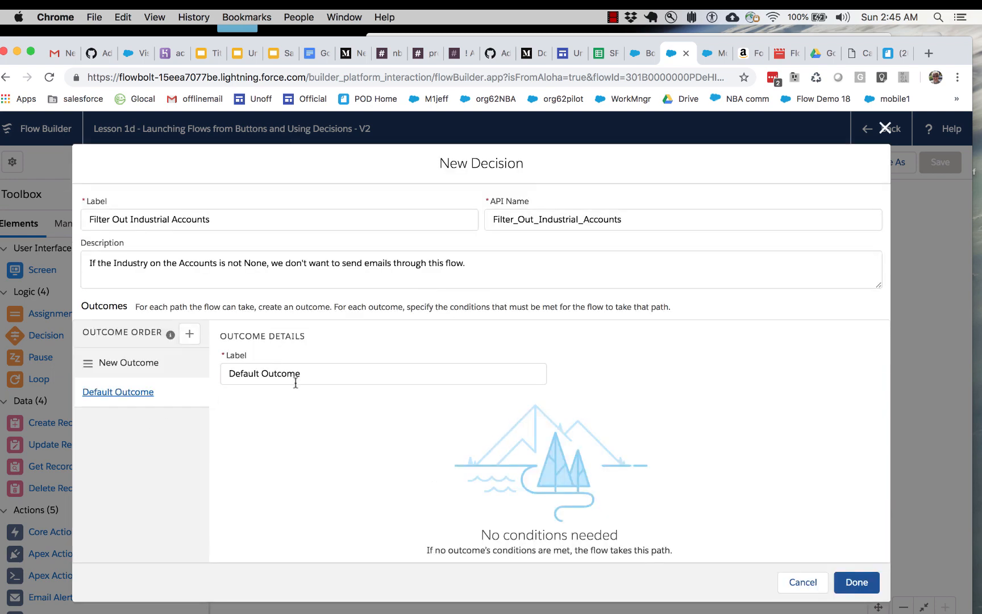
left_click_drag(305, 375, 201, 342)
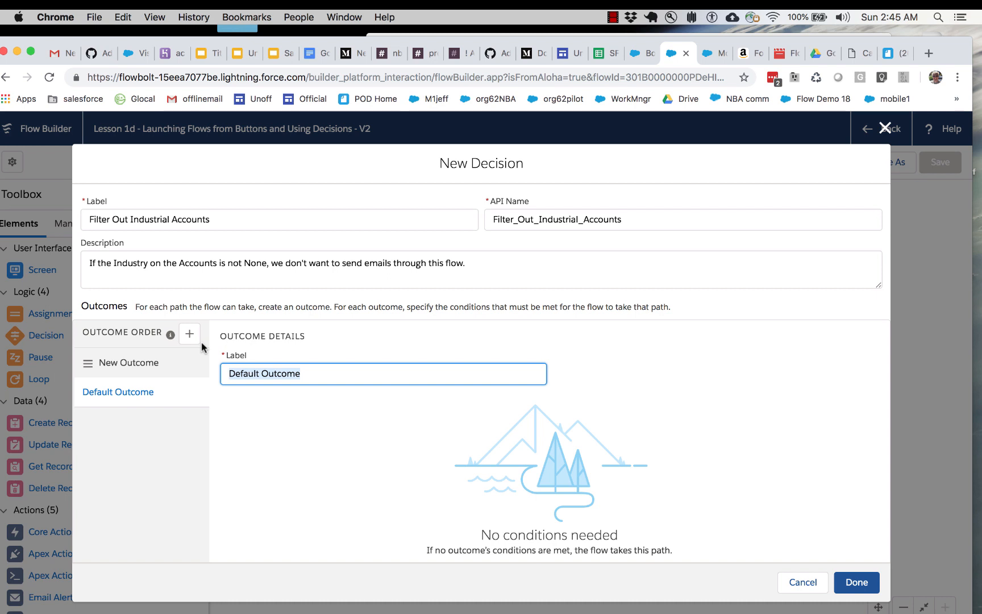
type("Account is")
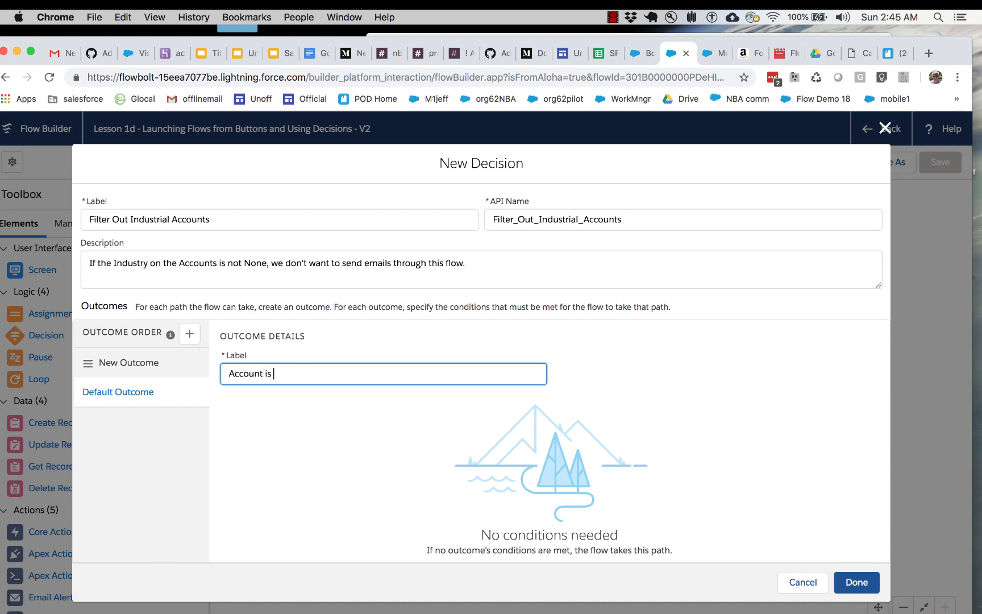
type(" Indus")
key("BackSpace")
type("dustri")
Step: Label the decision's new outcome Account is Retail/Consumer, with the outcome API name Account_is_Retail_Consumer
left_click(174, 369)
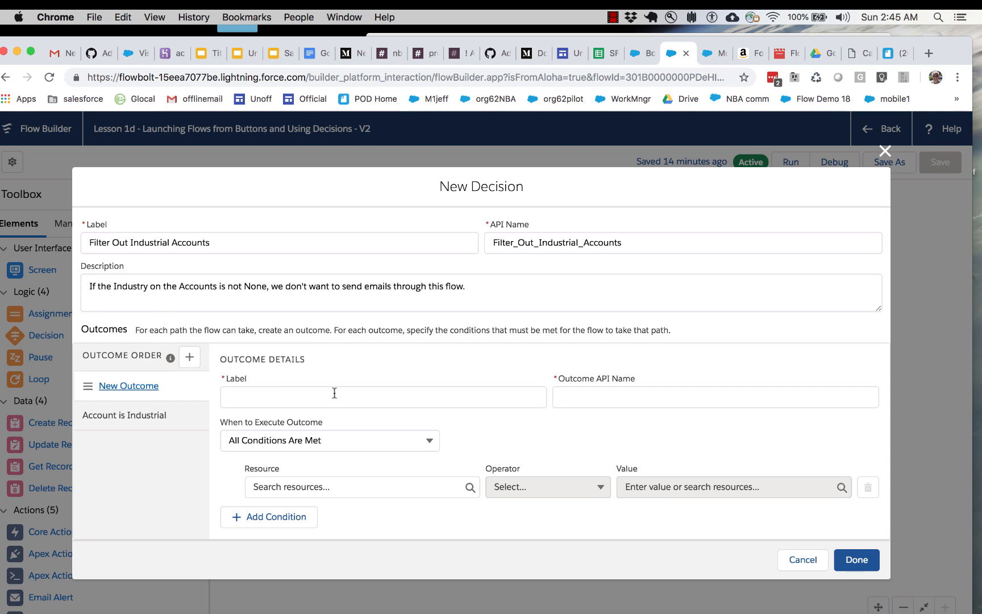
left_click(331, 393)
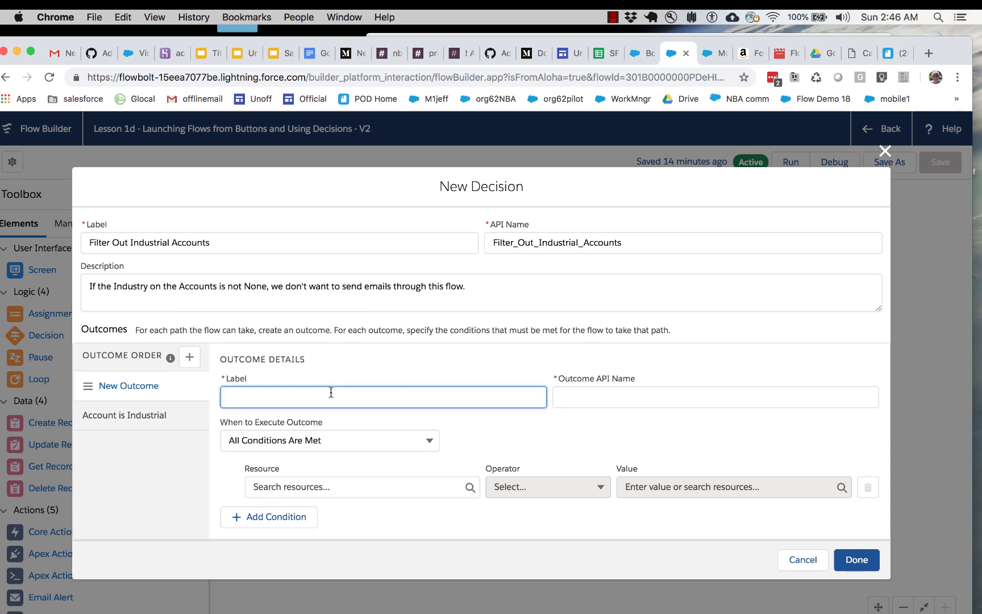
type("Account is Retail/Consumer")
key("Tab")
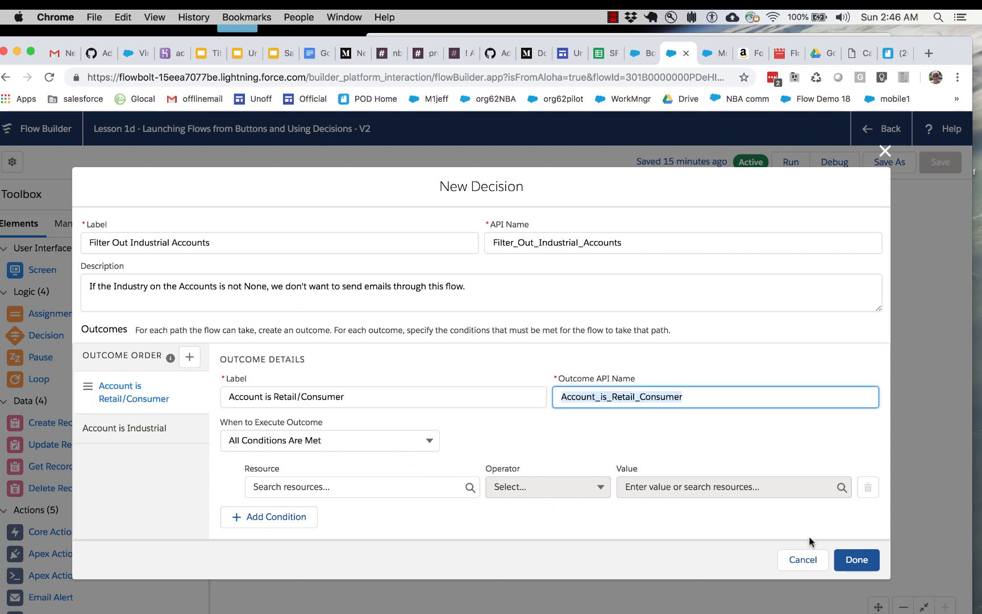
left_click(854, 560)
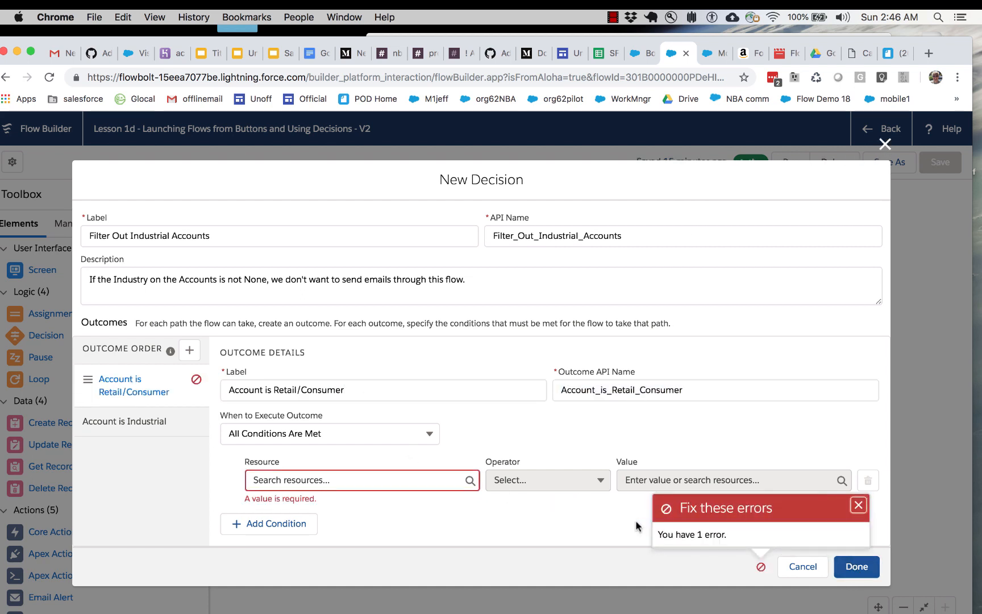
left_click(436, 482)
scroll(408, 416, "down", 1)
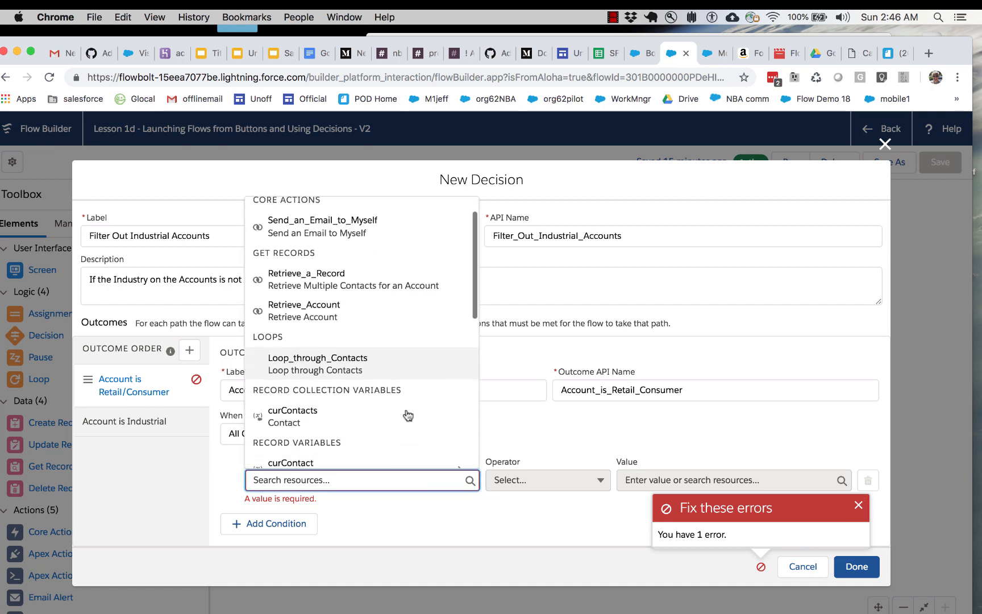
scroll(407, 414, "down", 3)
left_click(441, 519)
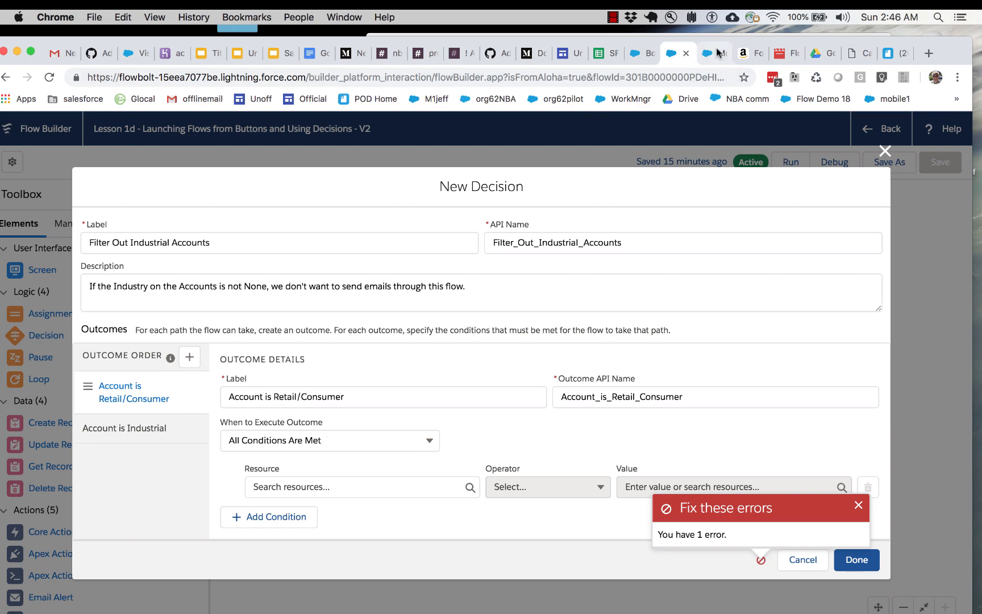
Step: Check the Industry field in the customer account's edit form, cancel the edit, and return to the flow's New Decision dialog
left_click(645, 54)
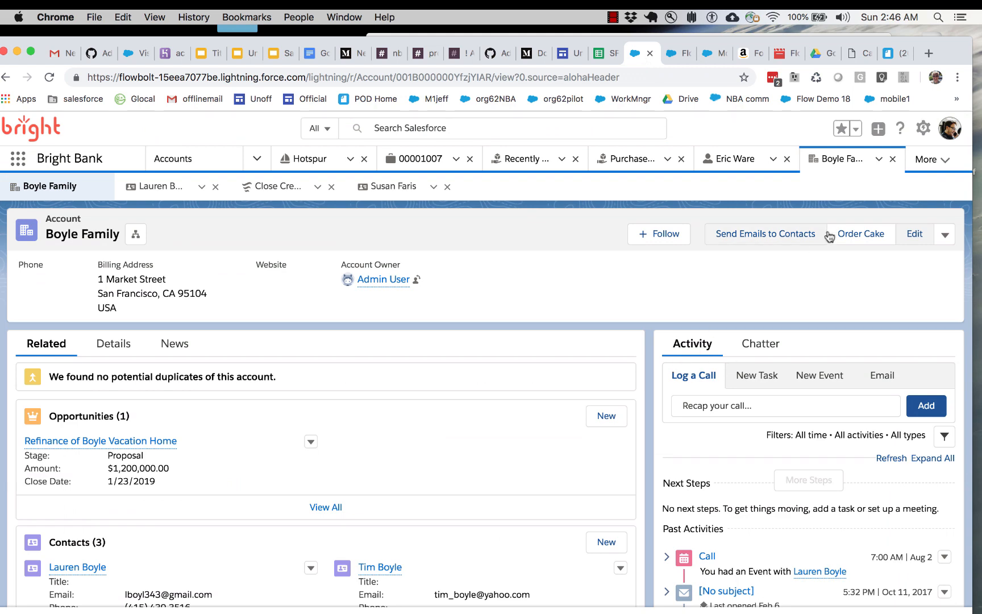
left_click(914, 234)
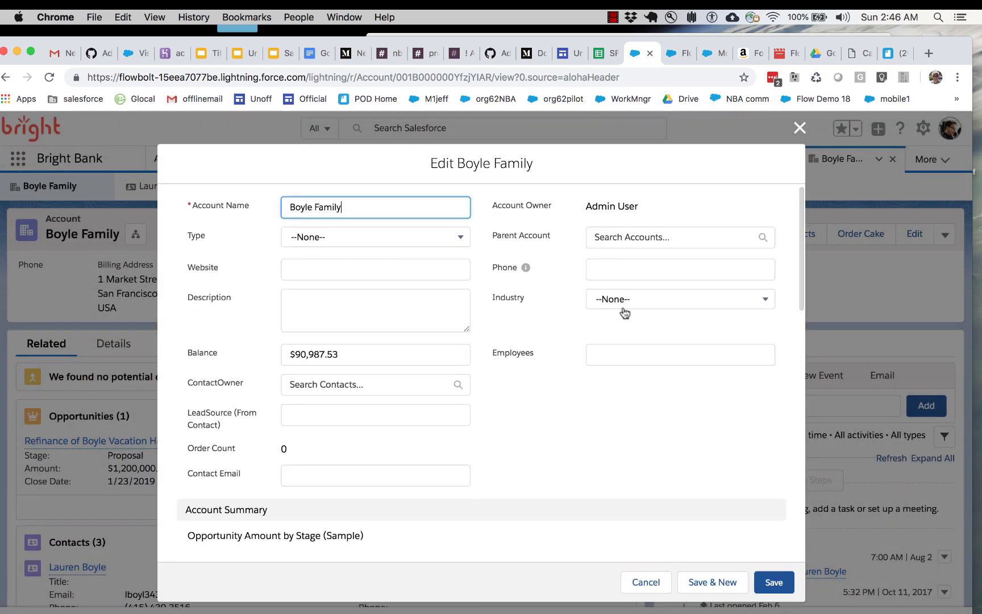
left_click(648, 584)
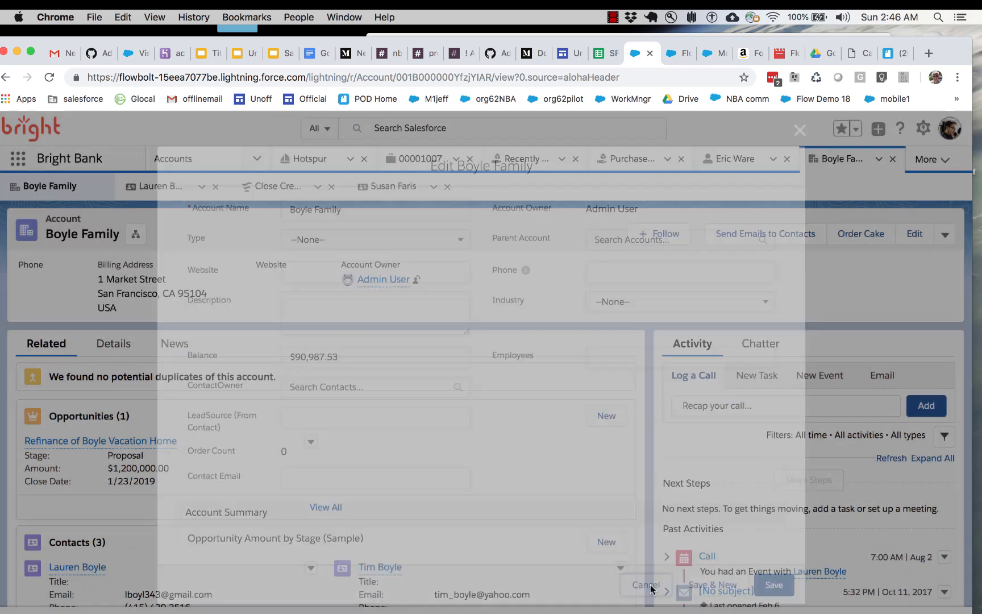
left_click(672, 55)
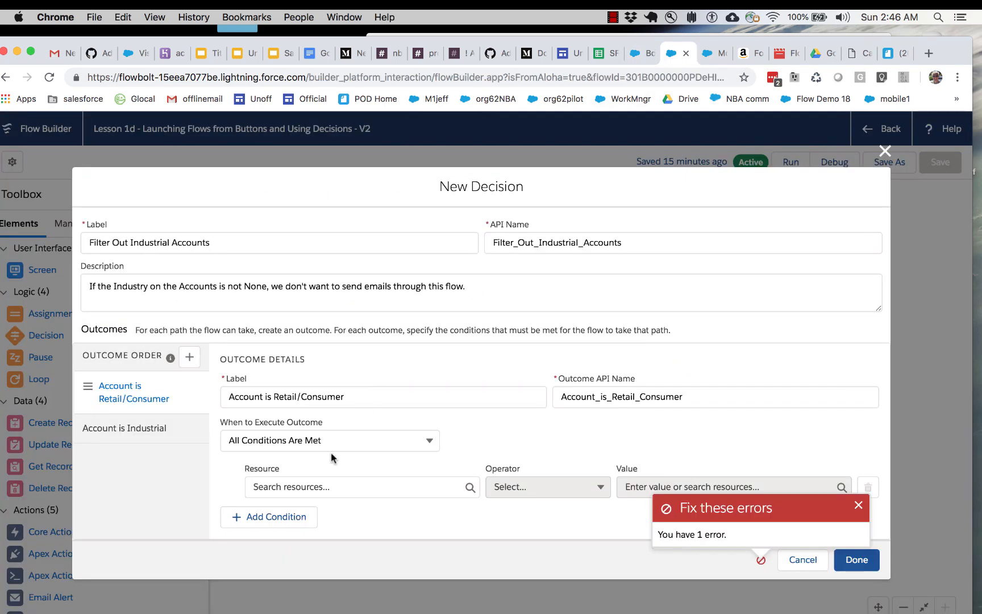
Step: Set the Account is Retail/Consumer condition to curIndustry Is Null {!$GlobalConstant.True}, review the Account is Industrial outcome, and finish the decision
left_click(328, 486)
scroll(340, 441, "down", 5)
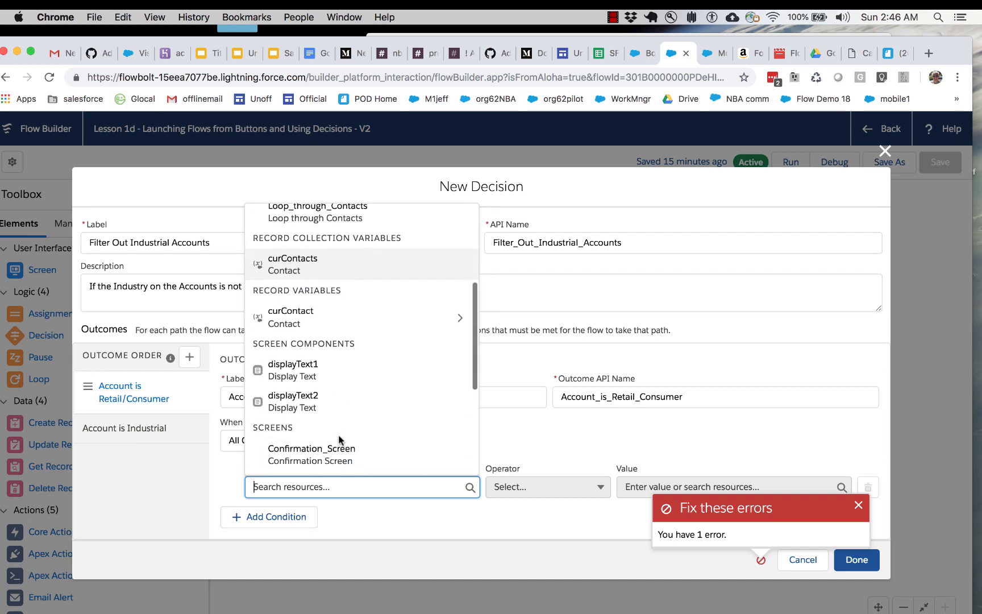
scroll(340, 440, "down", 3)
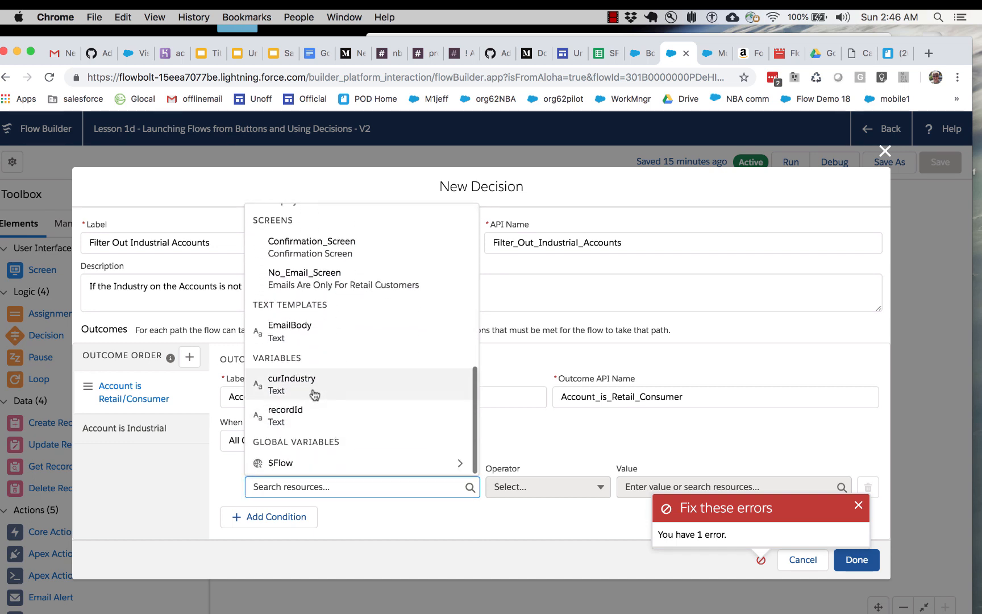
left_click(313, 390)
left_click(560, 485)
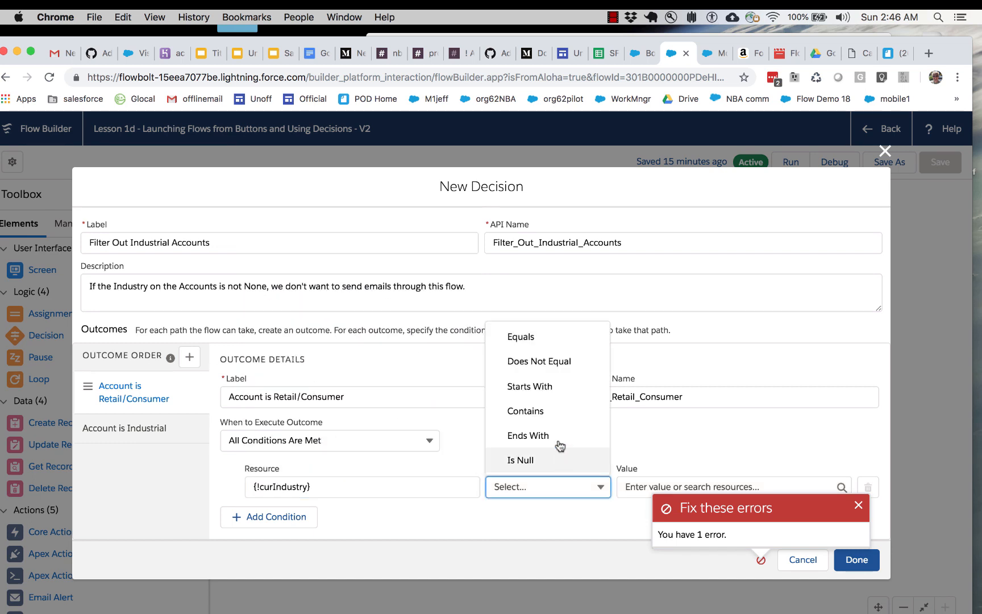
left_click(543, 458)
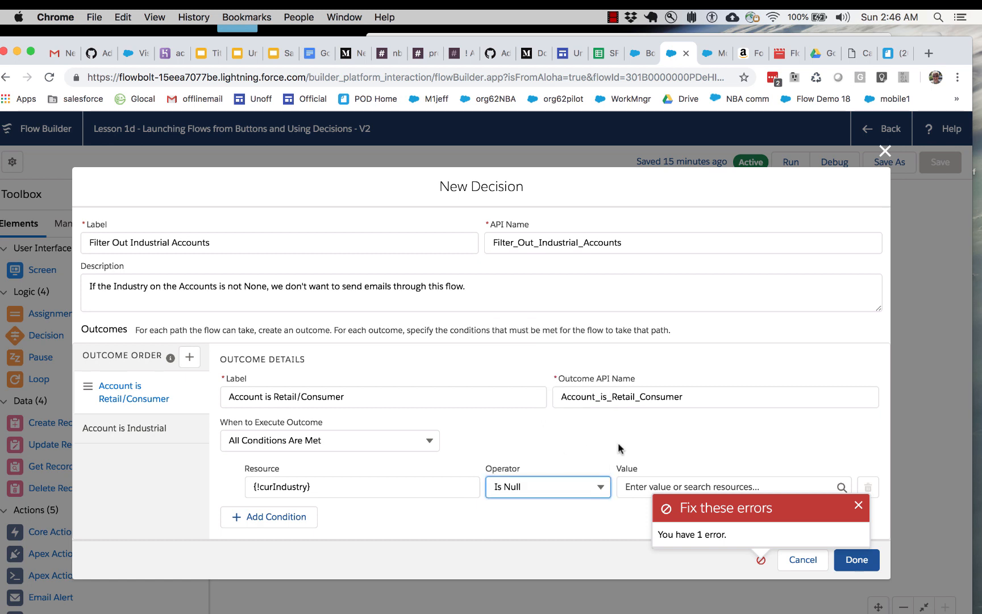
left_click(632, 487)
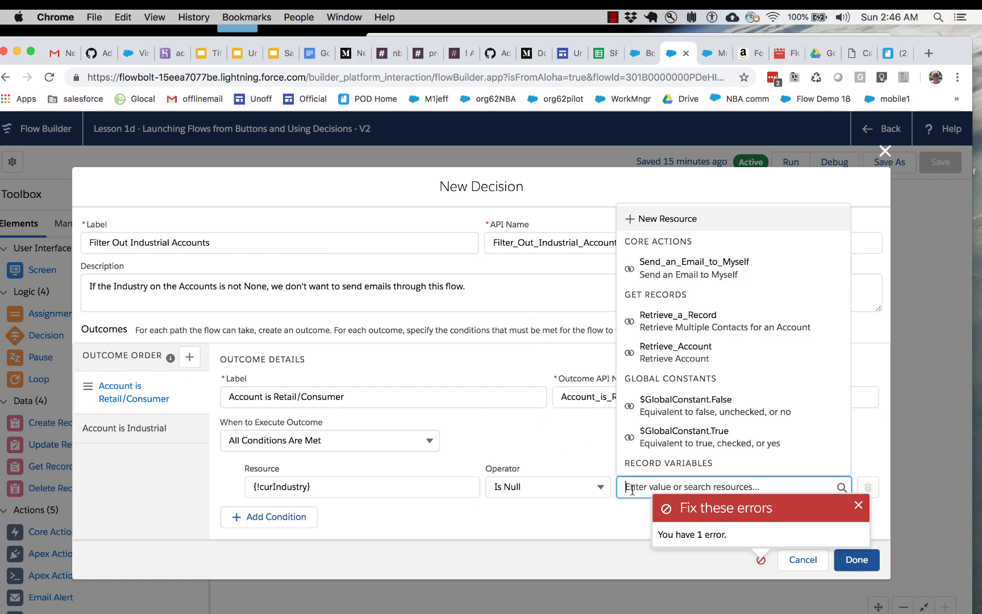
left_click(681, 436)
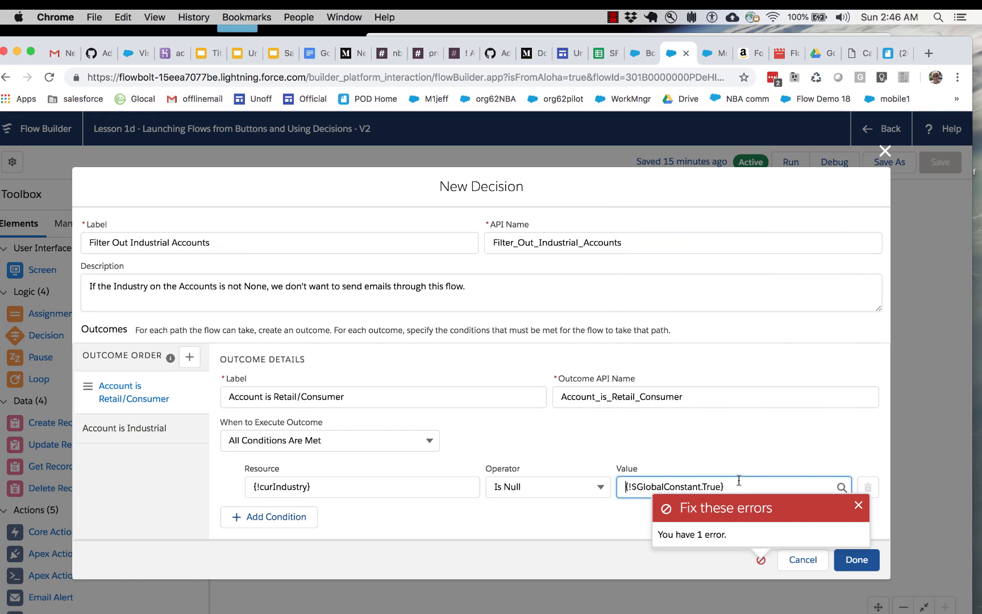
left_click_drag(739, 480, 597, 492)
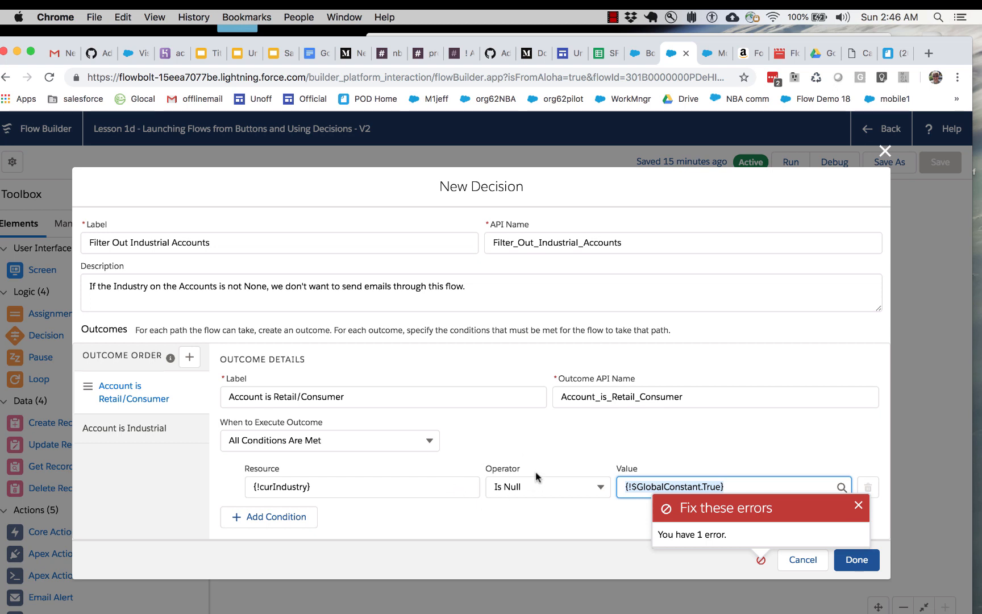
left_click(629, 456)
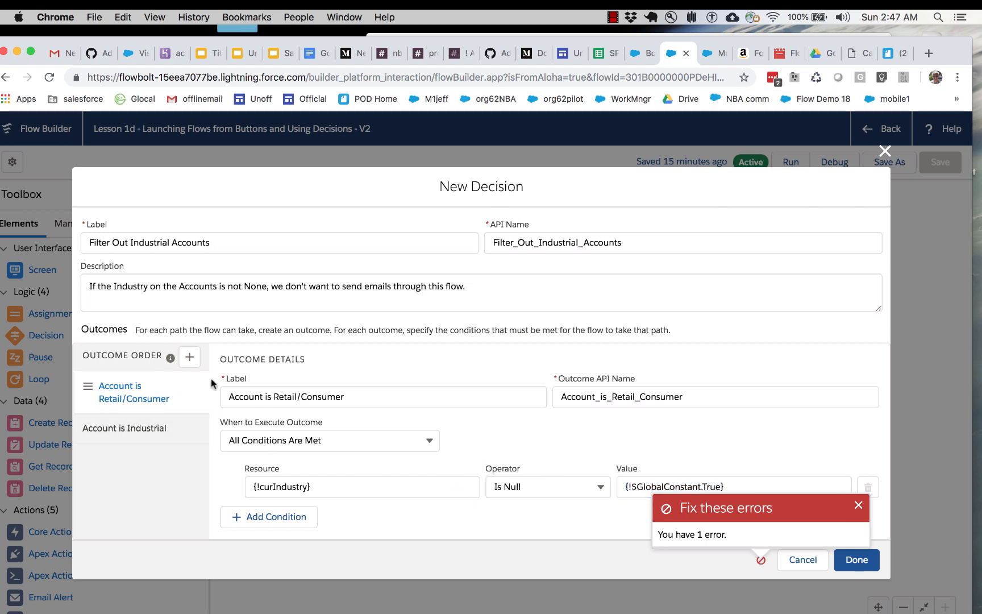
left_click(186, 436)
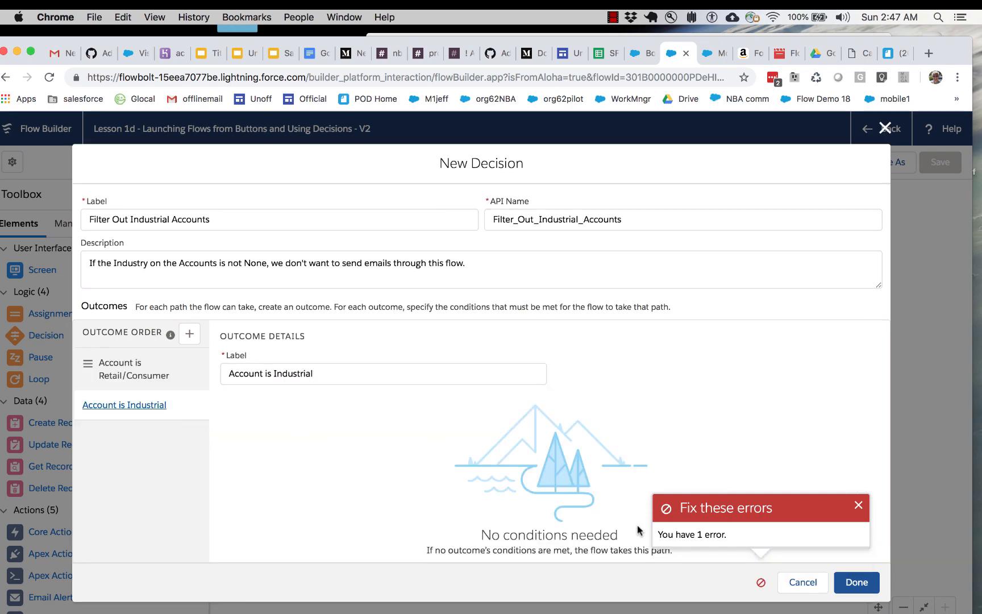
left_click(857, 582)
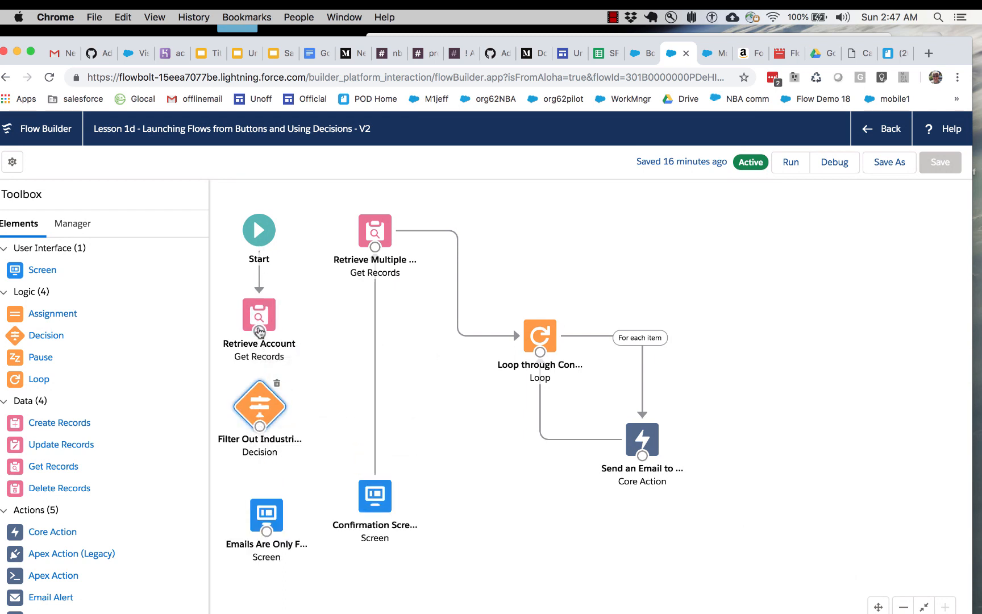
Step: Connect Retrieve Account to the Filter Out Industrial Accounts decision and move the Confirmation Screen up beside the decision
left_click_drag(259, 331, 261, 418)
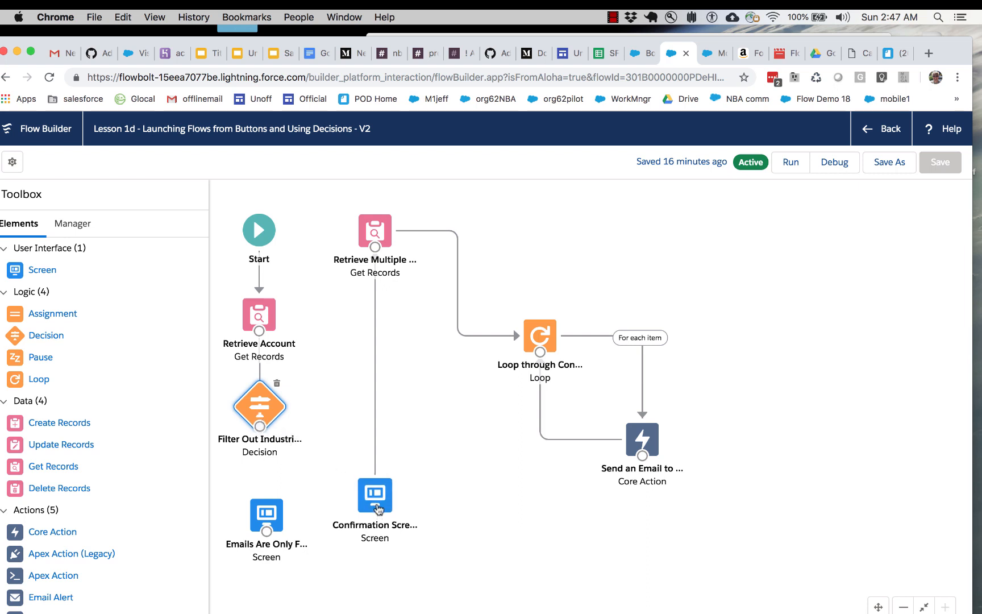
left_click_drag(374, 501, 375, 405)
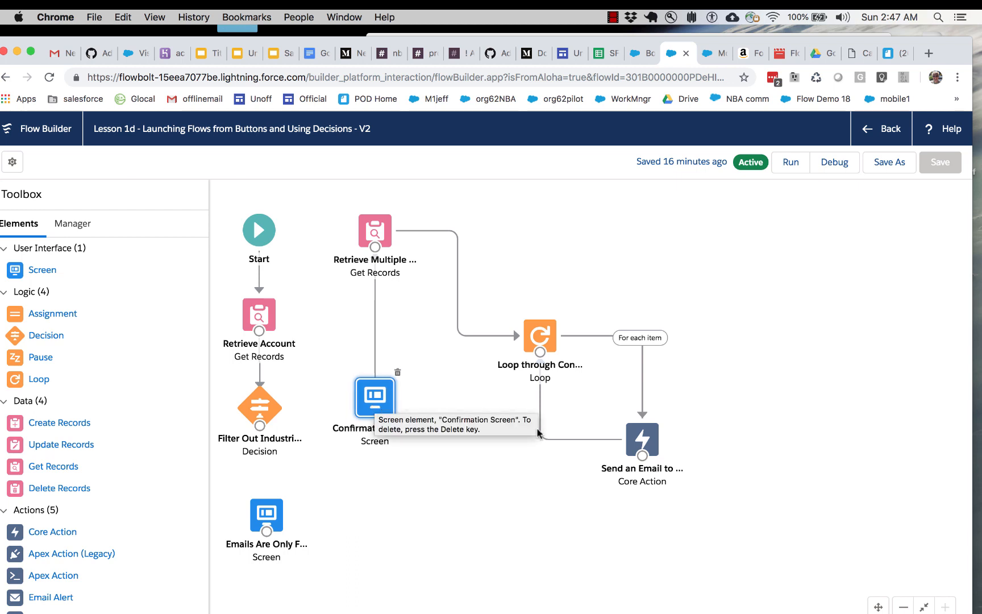
left_click(648, 434)
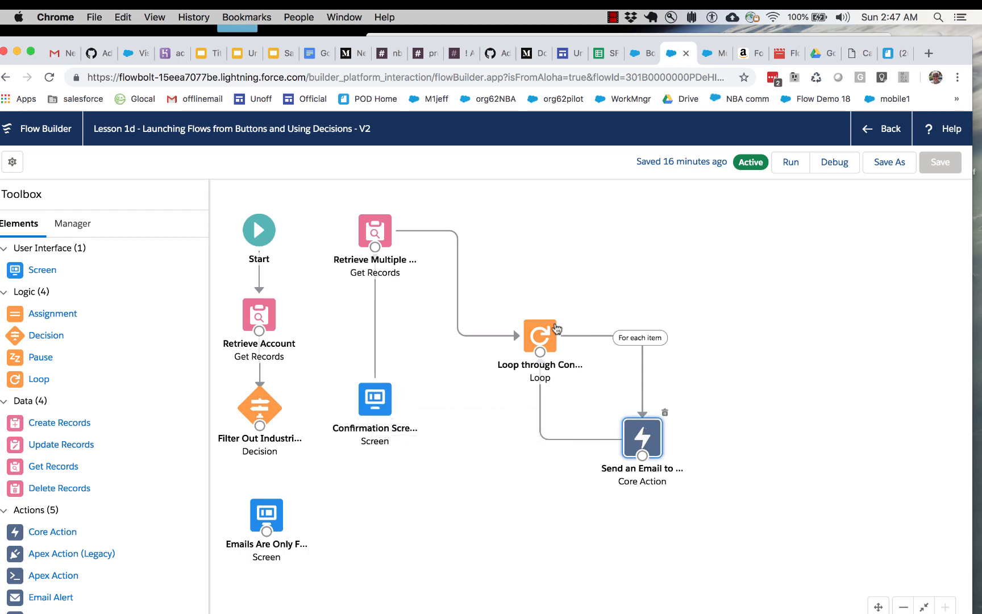
Step: Move the contact retrieval, loop and email action aside together, place Confirmation Screen before Retrieve Multiple, and put the Emails Are Only screen beside the decision
left_click(554, 329)
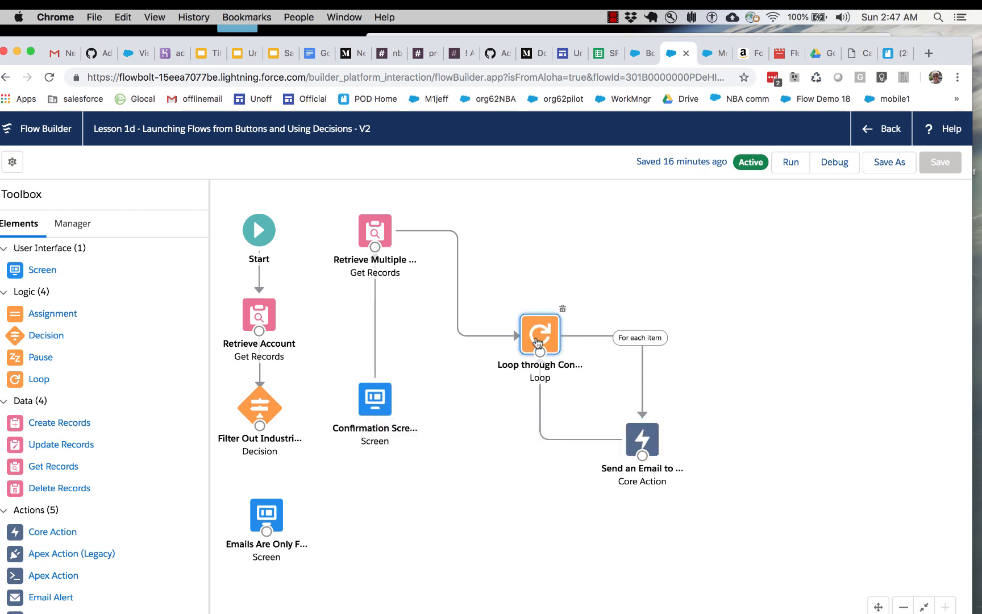
left_click(648, 438, "shift")
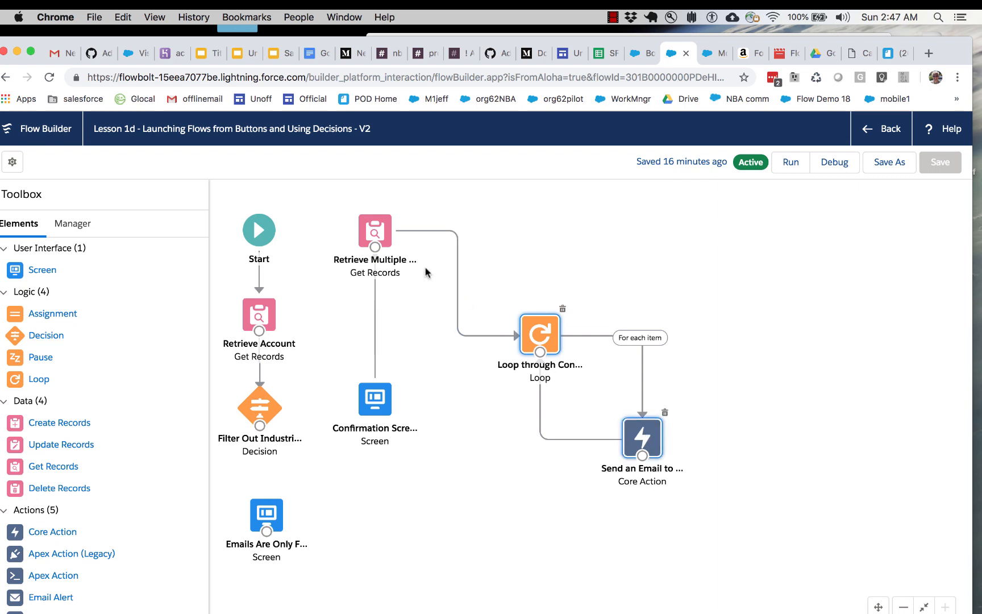
left_click(374, 234, "shift")
left_click_drag(374, 234, 520, 251)
left_click_drag(377, 392, 411, 244)
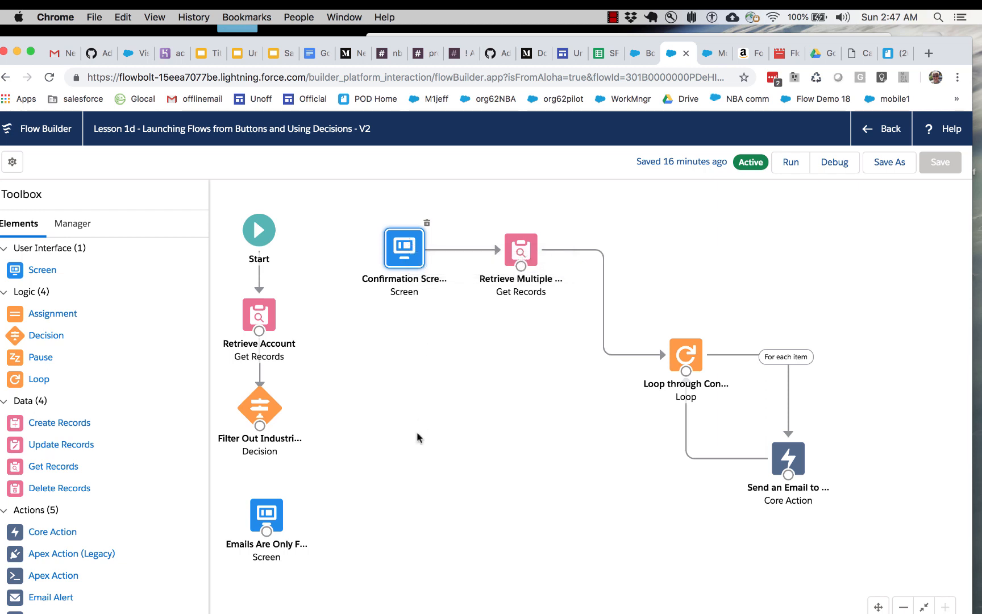
left_click_drag(267, 517, 406, 408)
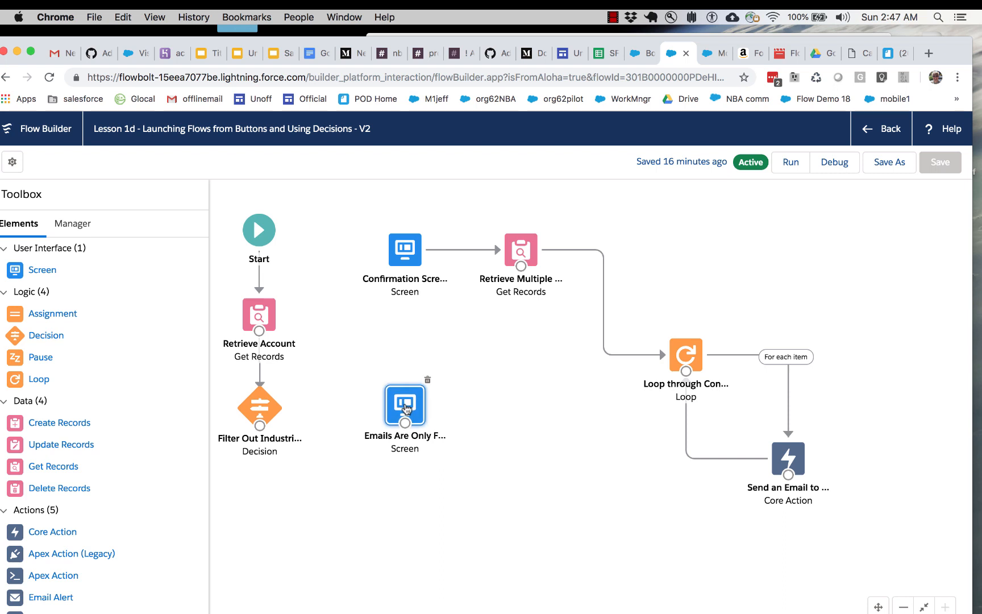
Step: Connect the decision to Confirmation Screen for Account is Retail/Consumer and to the Emails Are Only screen for Account is Industrial, spacing the two screens apart
left_click_drag(260, 425, 402, 274)
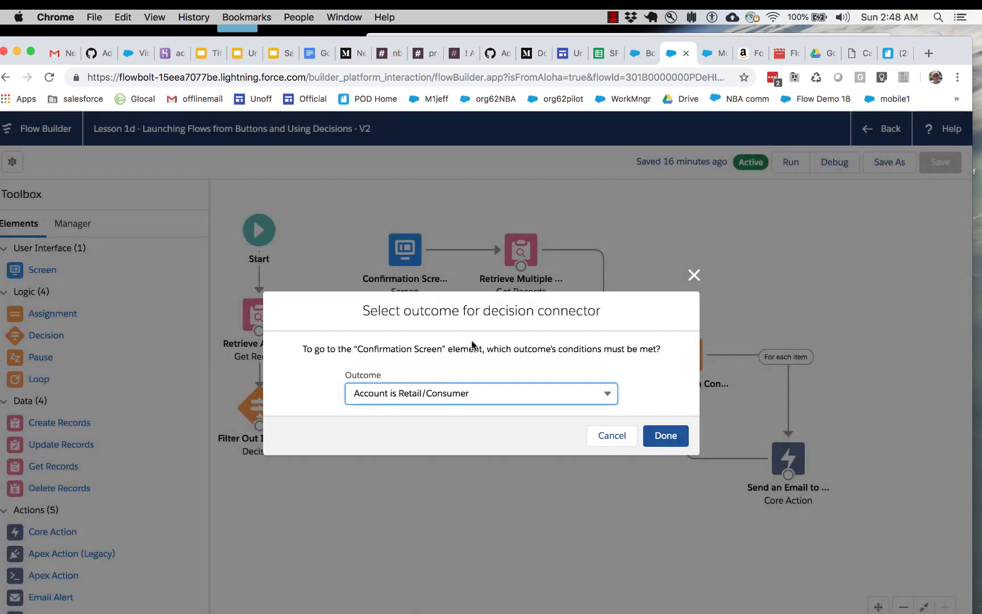
left_click(593, 395)
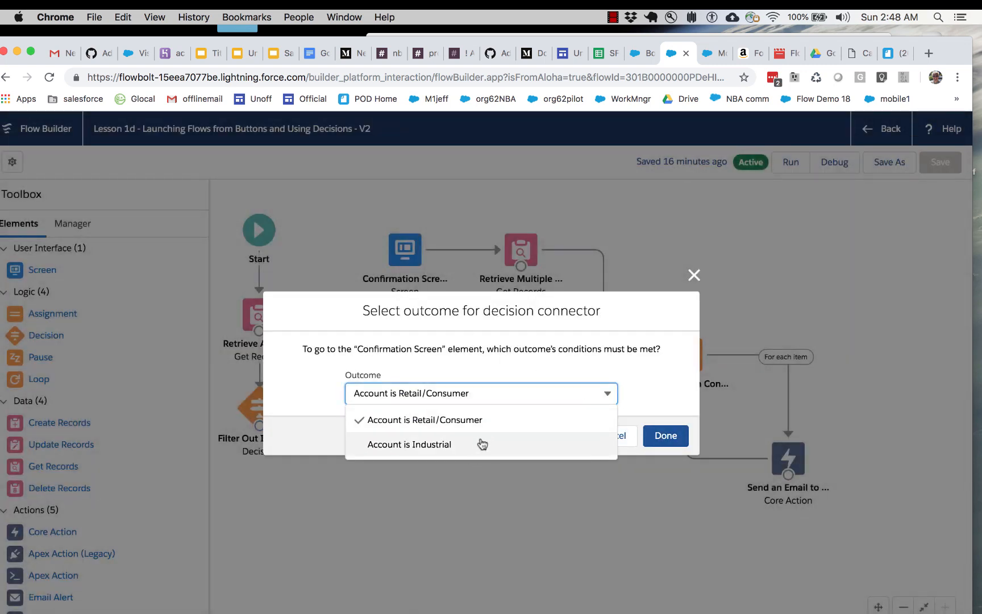
left_click(664, 434)
left_click_drag(406, 407, 406, 460)
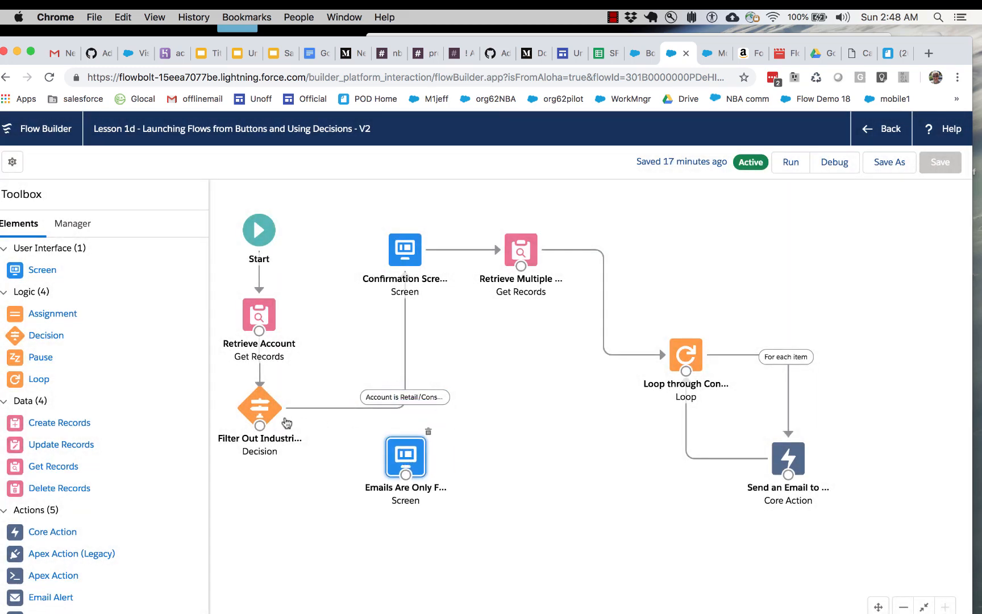
left_click_drag(260, 425, 431, 454)
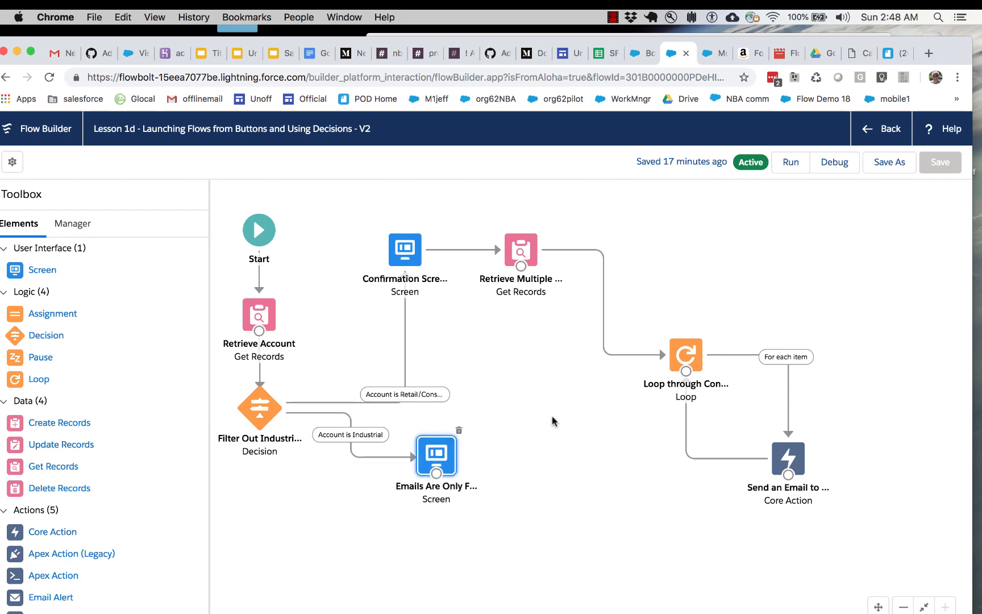
Step: Save the flow as new version V3, look at the family account's page, and return to the flow
left_click(875, 164)
left_click(785, 500)
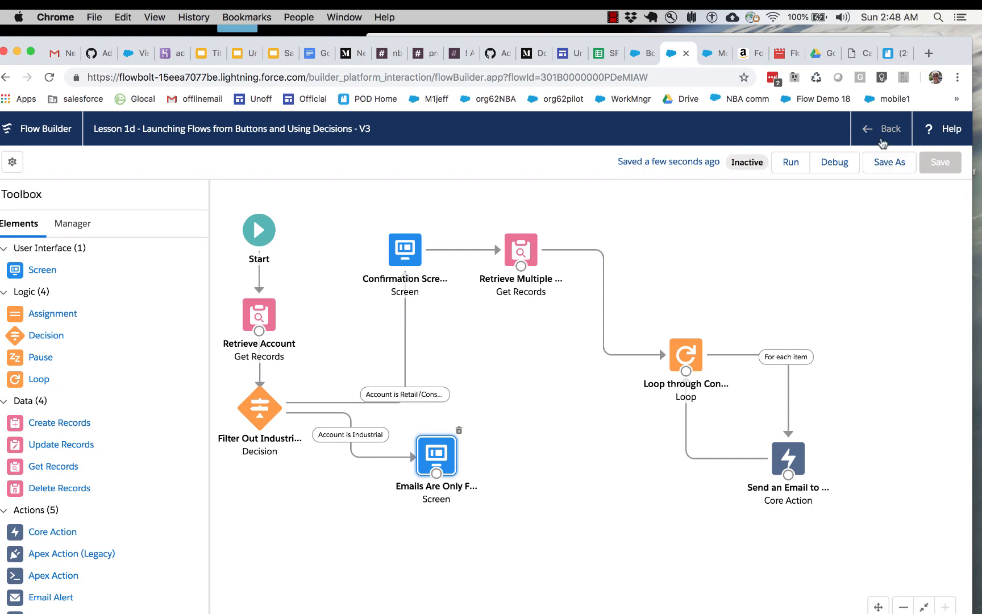
left_click(629, 52)
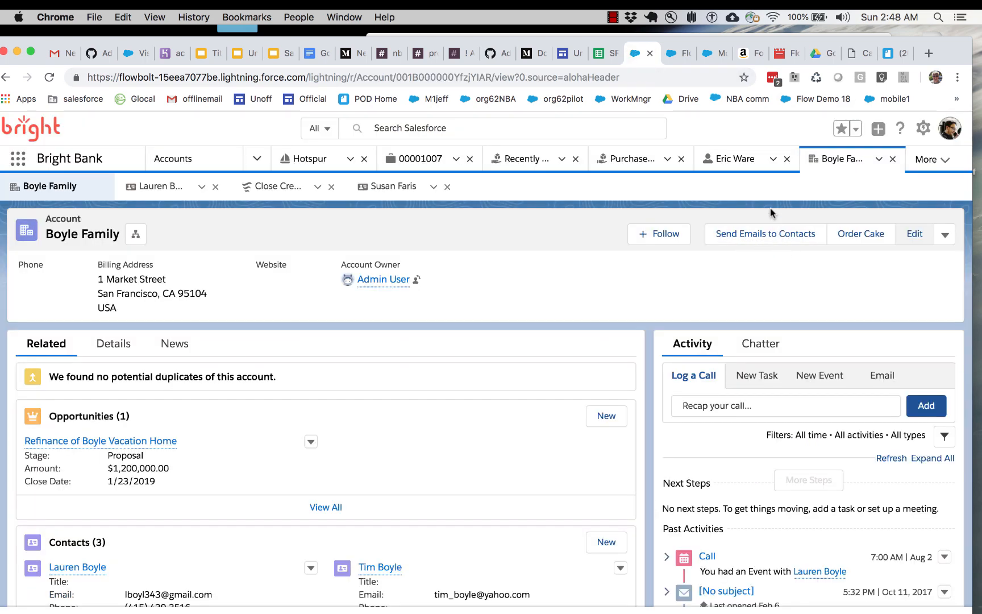
left_click(678, 58)
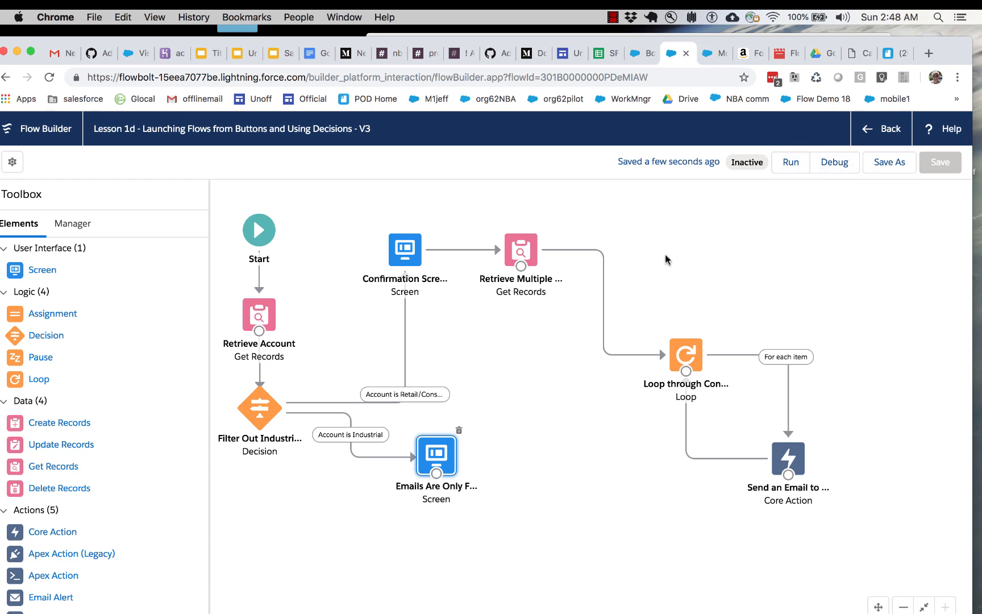
Step: Run the flow without a record, locate the record IDs in both accounts' page addresses, and close the test run
left_click(789, 163)
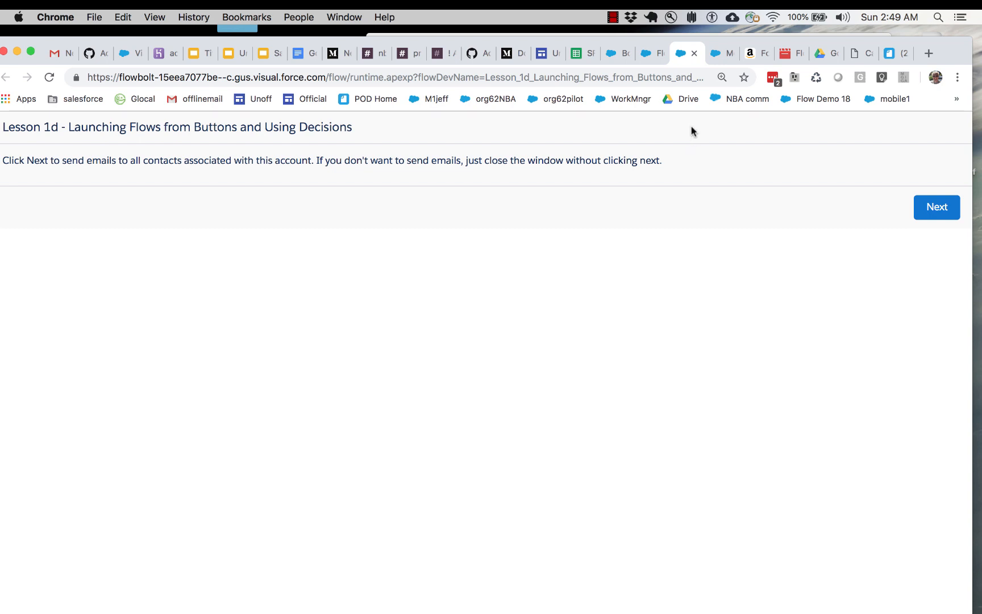
left_click(718, 54)
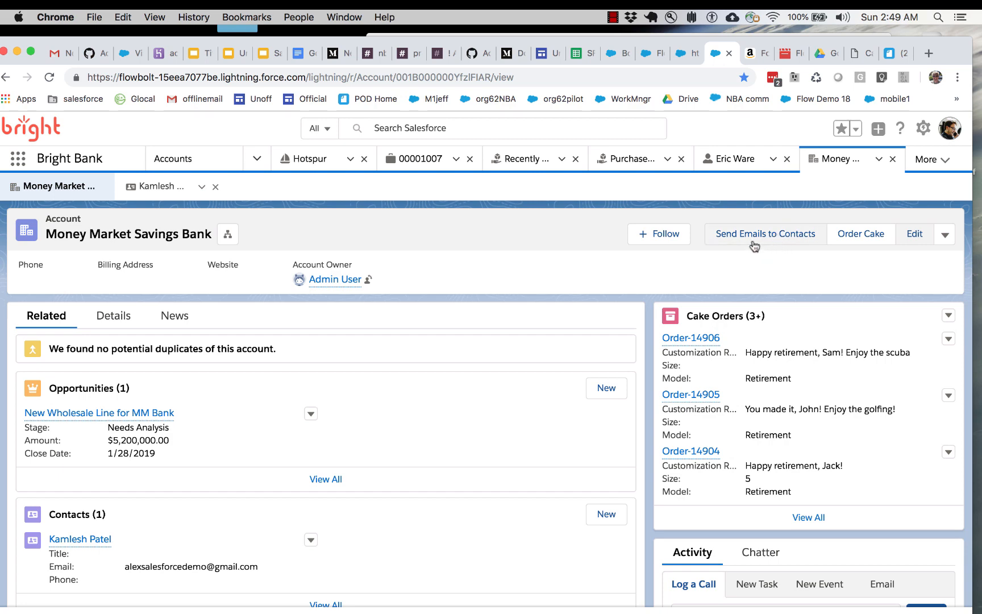
double_click(440, 77)
left_click(622, 53)
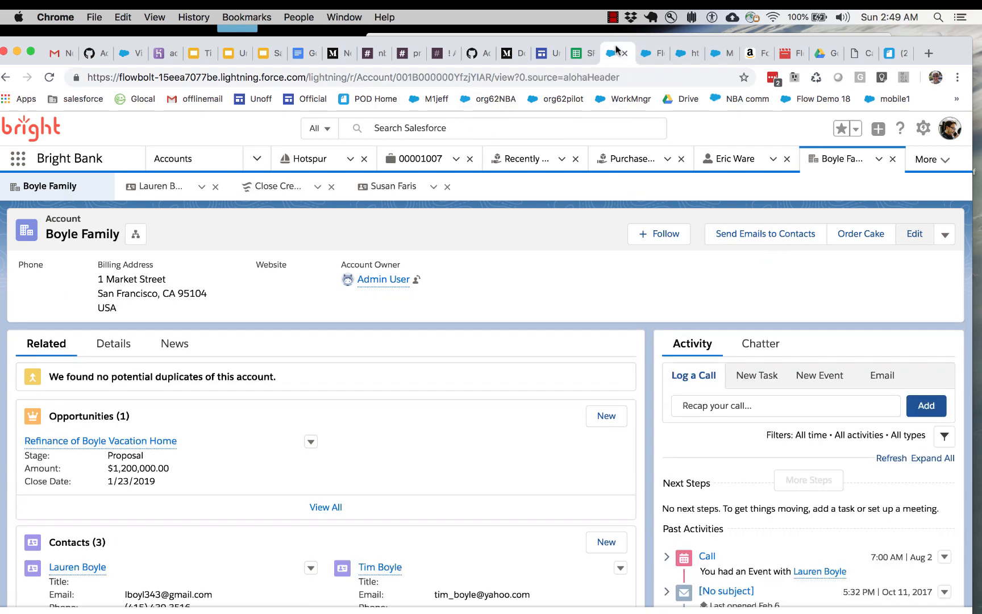
double_click(410, 78)
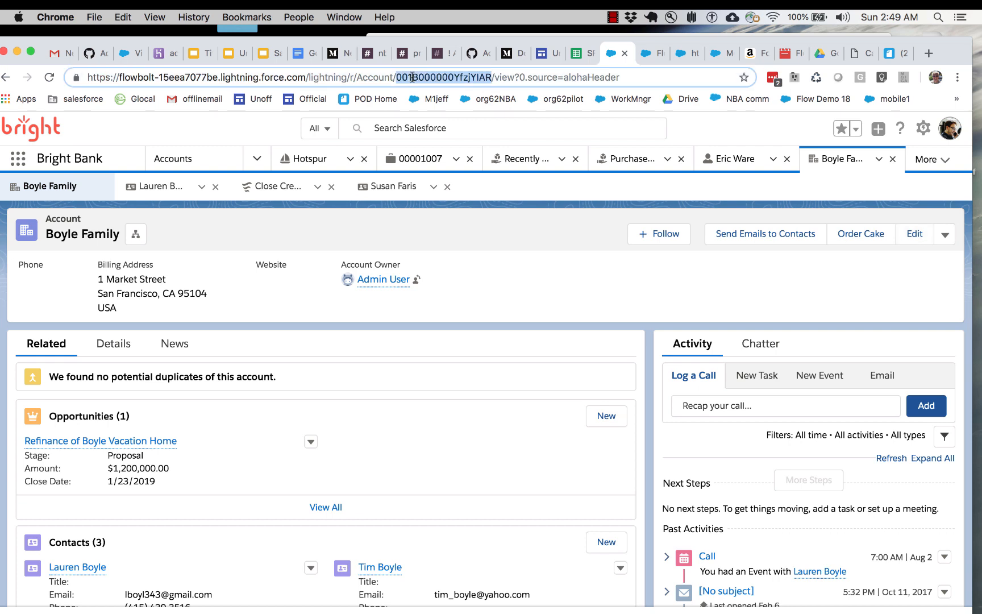
left_click(683, 55)
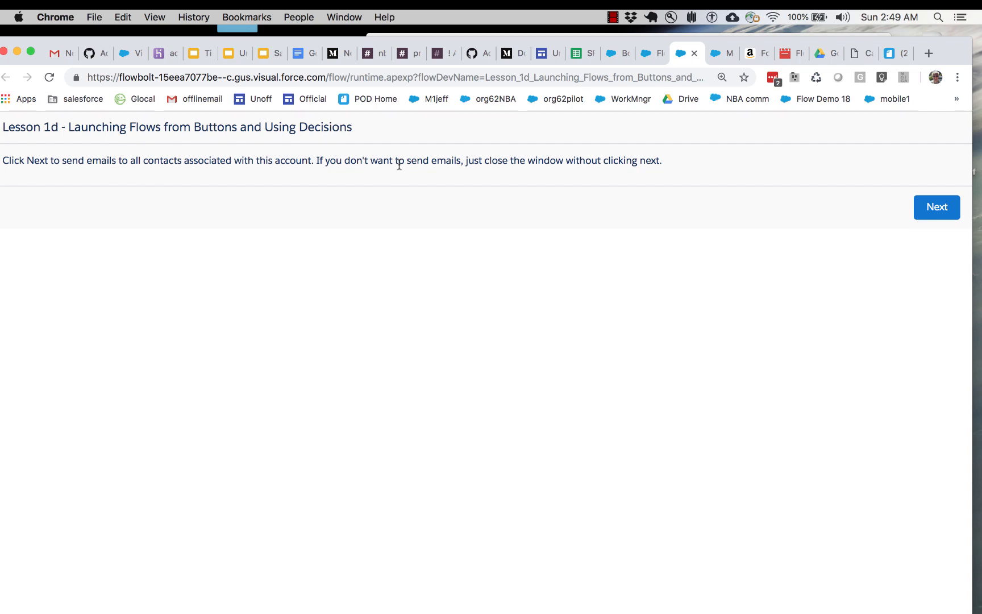
left_click(693, 55)
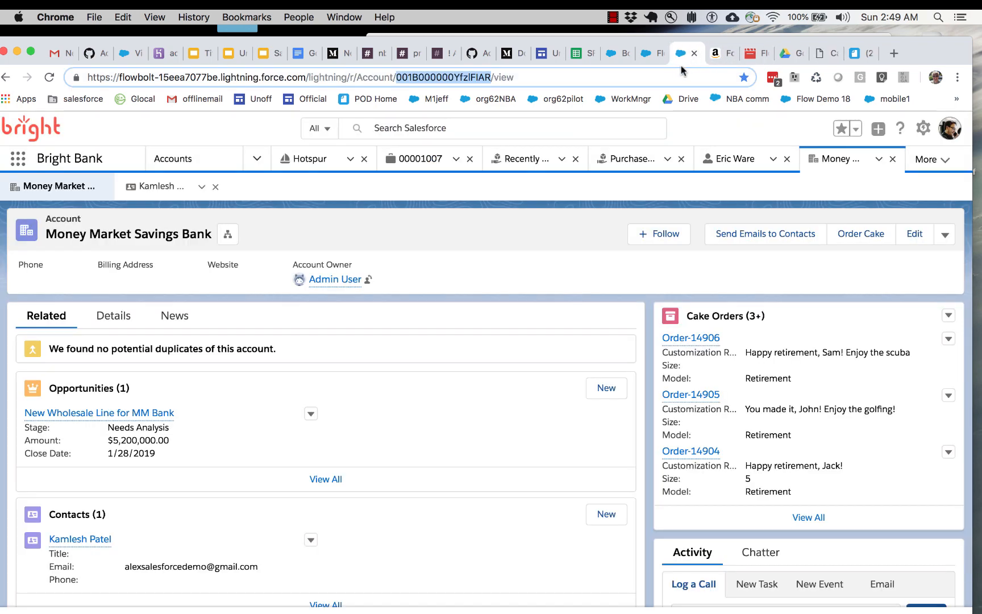
Step: Debug the flow with the Money Market Savings Bank account's record ID copied into the recordId input variable
left_click(654, 57)
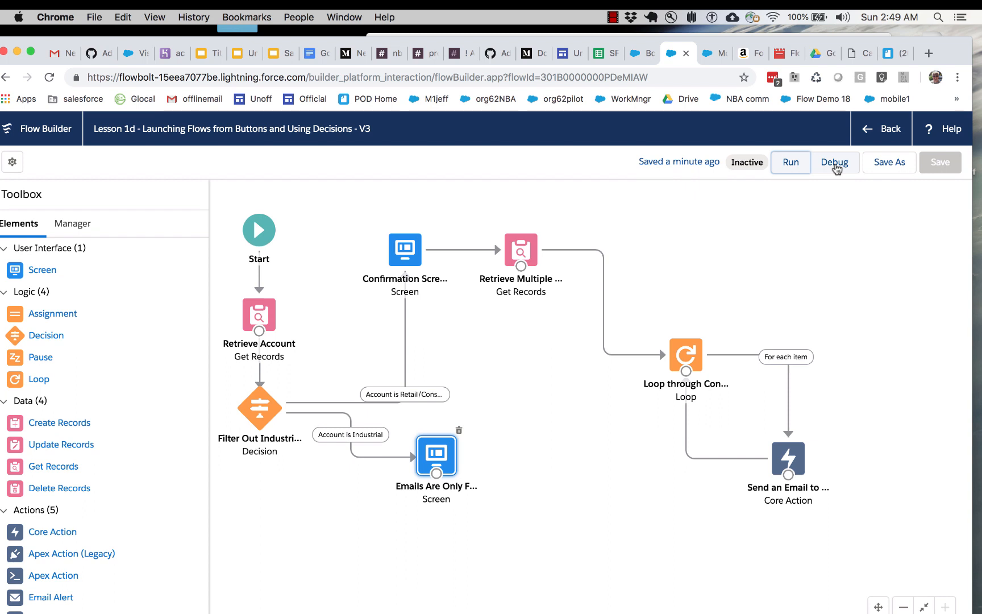
left_click(835, 162)
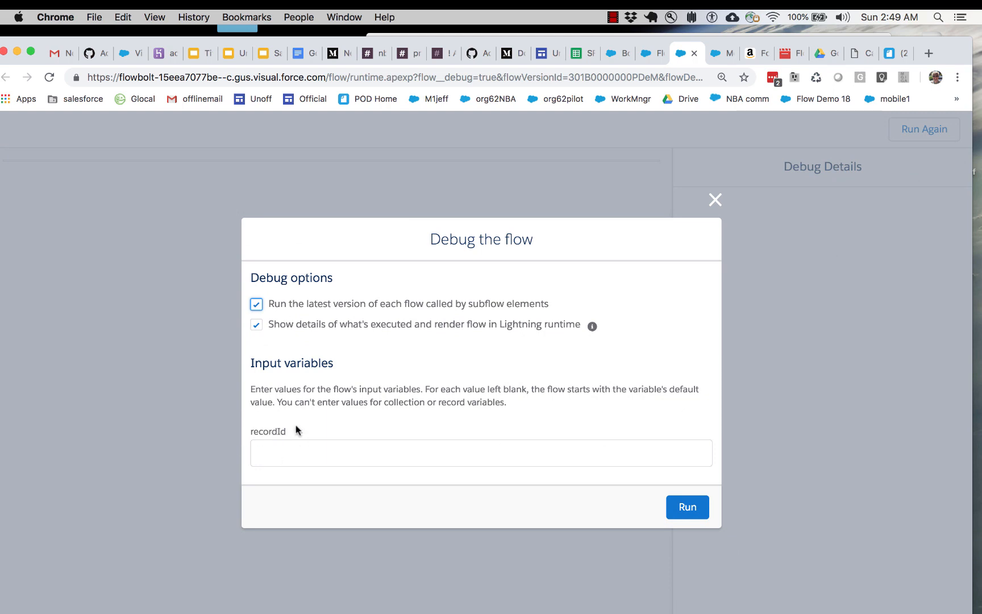
left_click(713, 59)
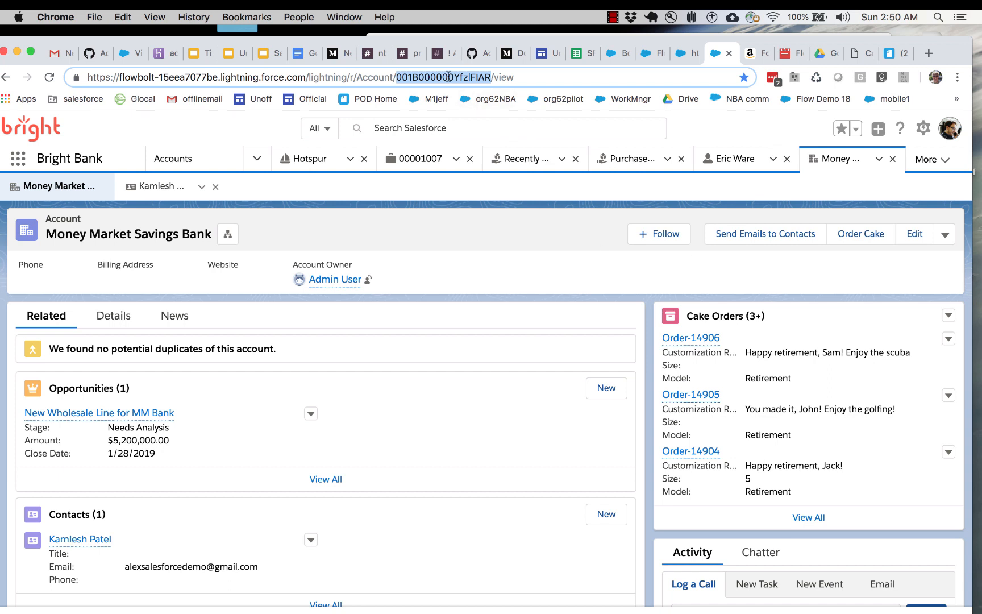
left_click(684, 56)
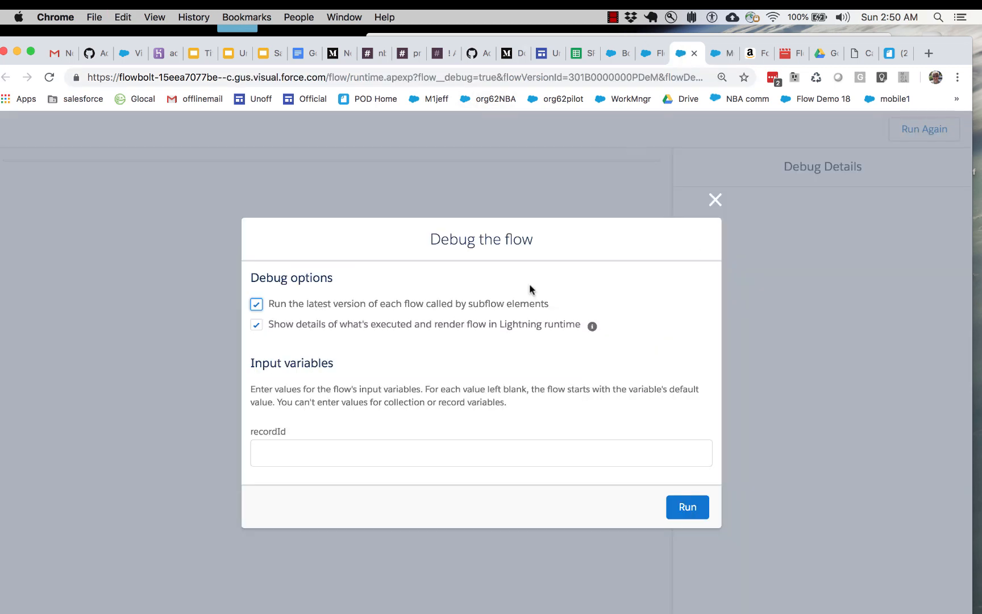
left_click(390, 457)
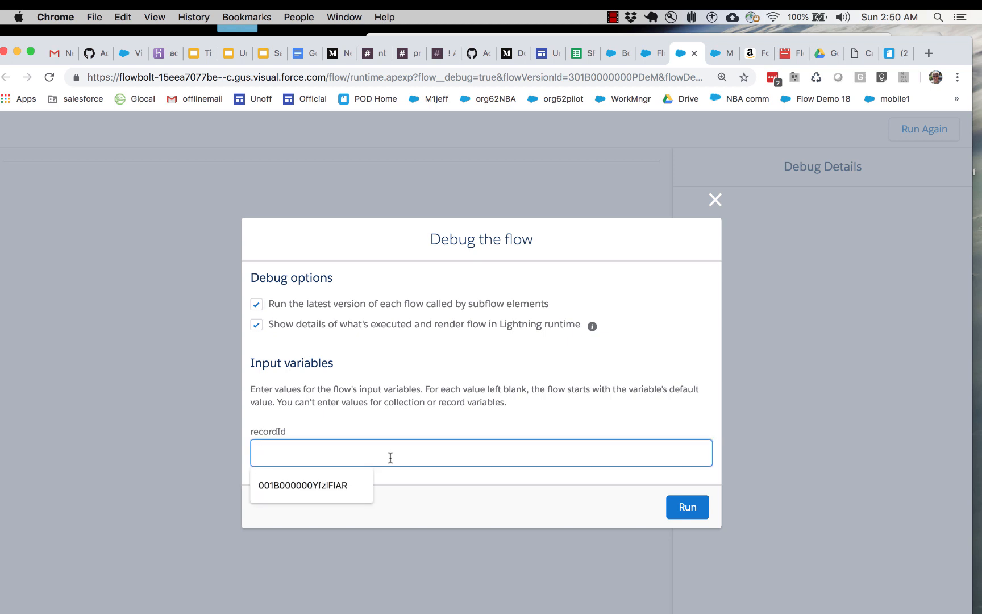
key("super+v")
left_click(573, 398)
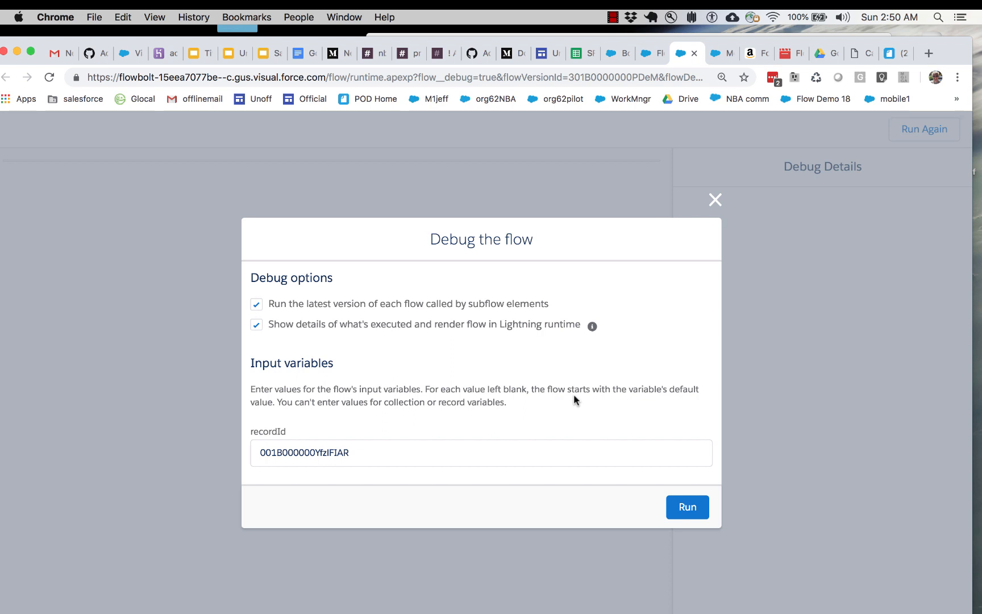
left_click(687, 505)
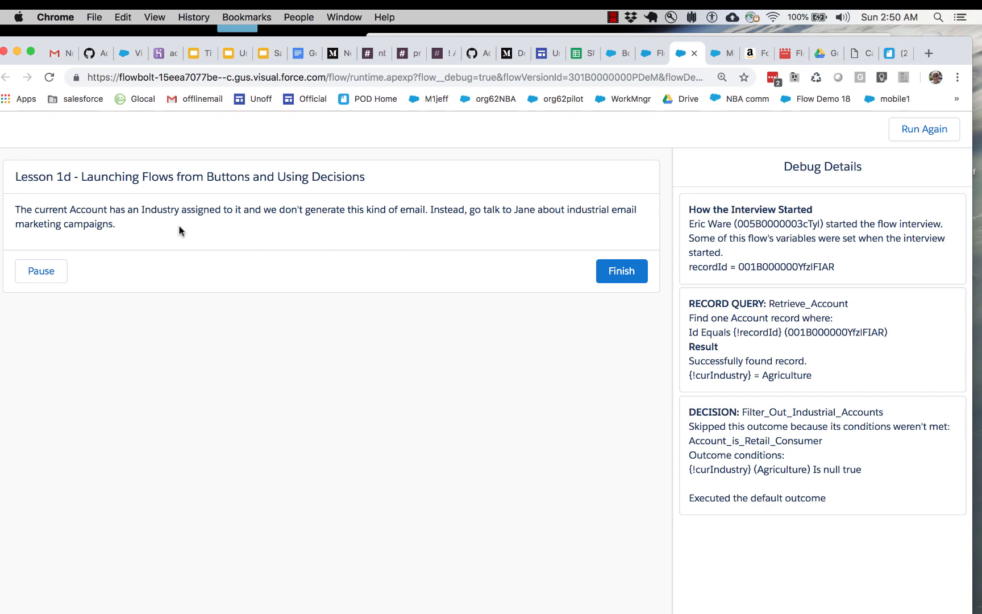
Step: Review the displayed notice and executed outcome in the debug run, compare them with the decision's Account is Industrial outcome, and close the run
left_click_drag(136, 223, 15, 222)
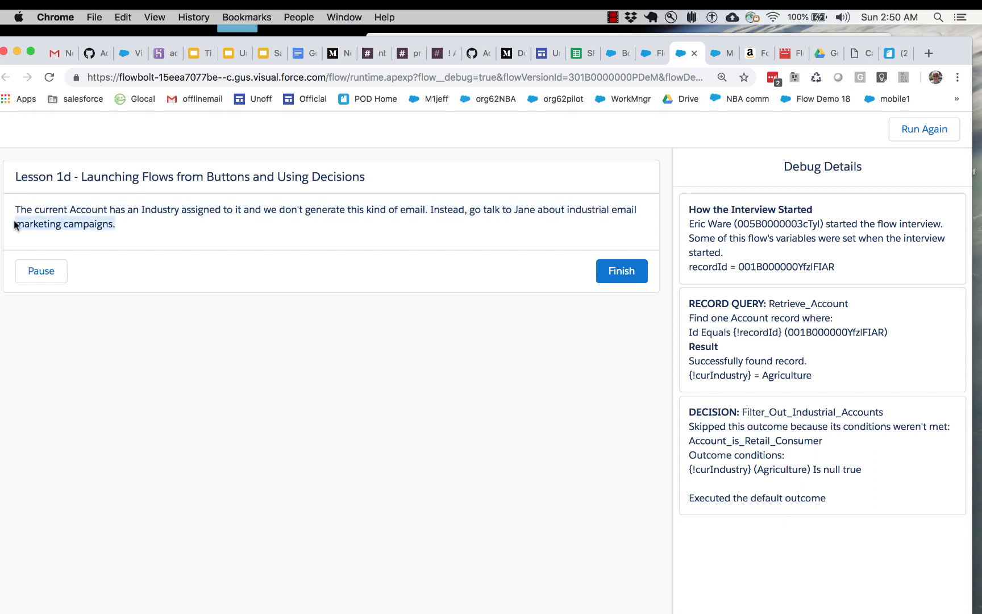
left_click_drag(827, 498, 688, 502)
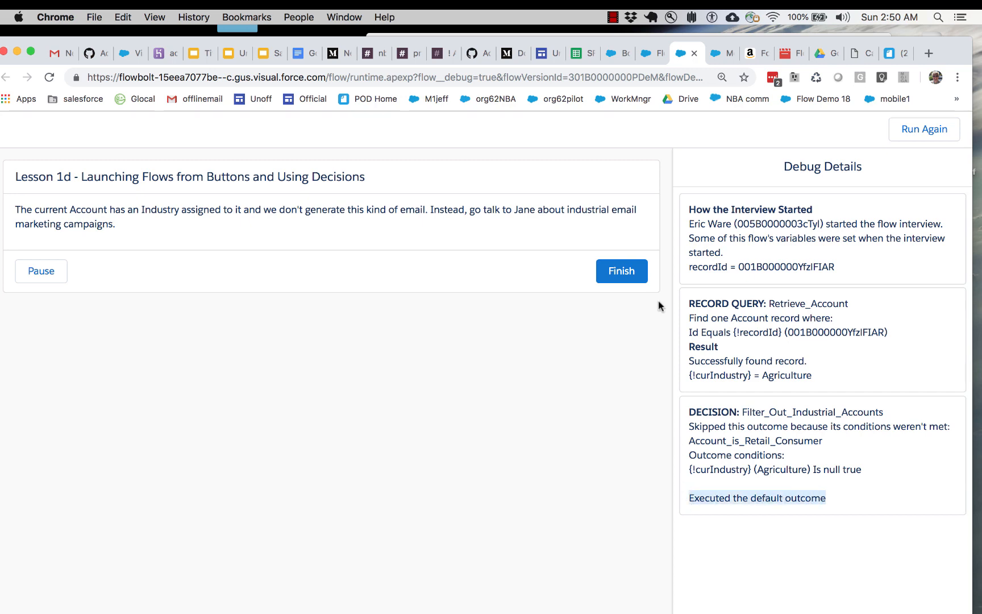
left_click(650, 55)
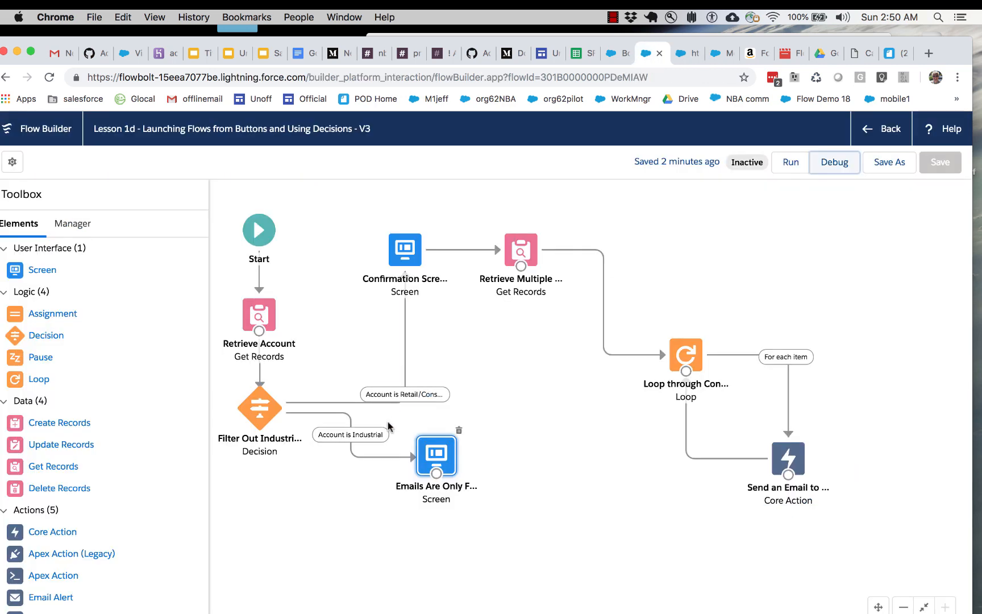
left_click(260, 407)
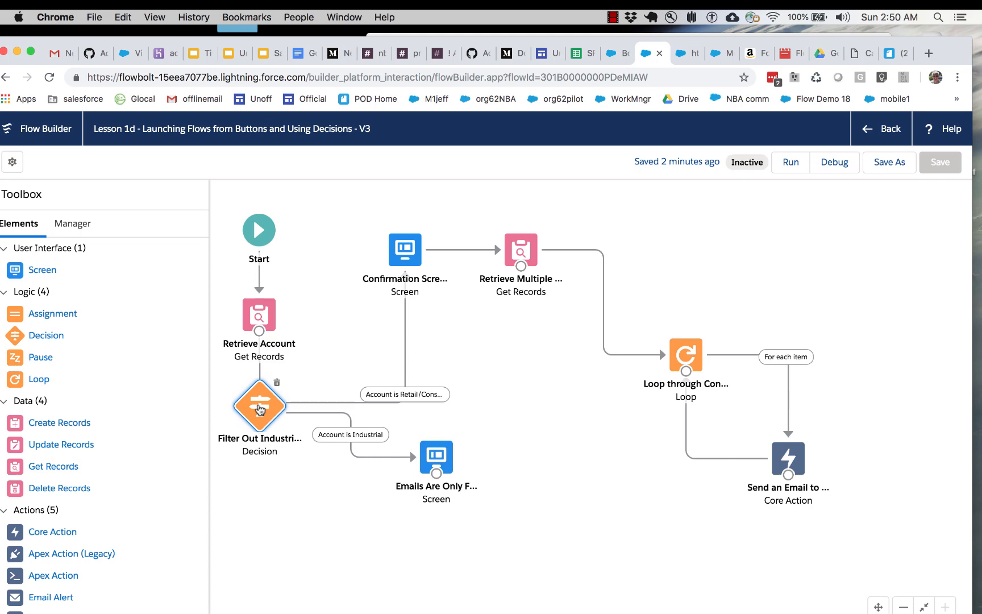
double_click(260, 406)
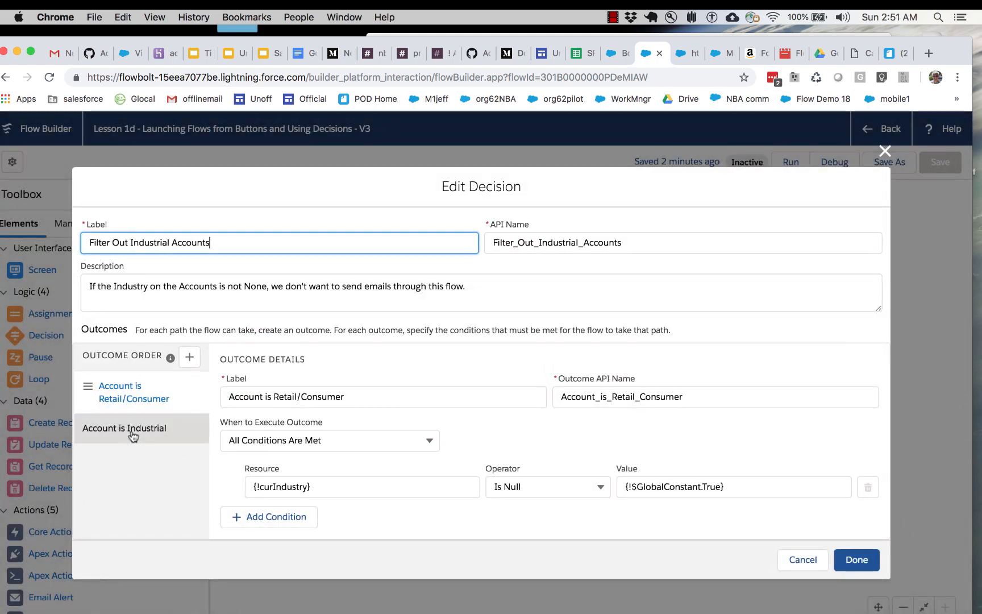
left_click(151, 430)
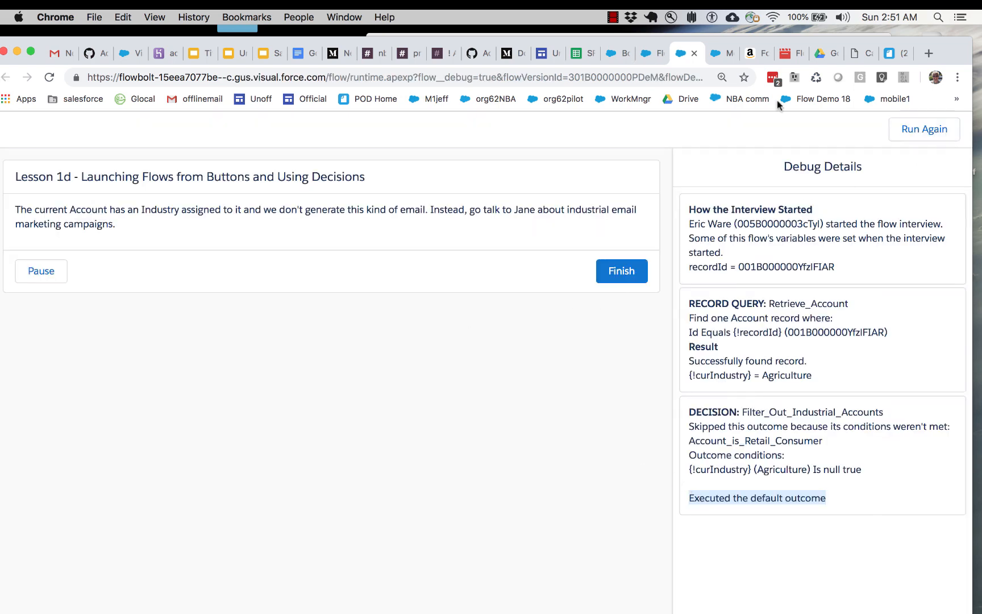
left_click(694, 53)
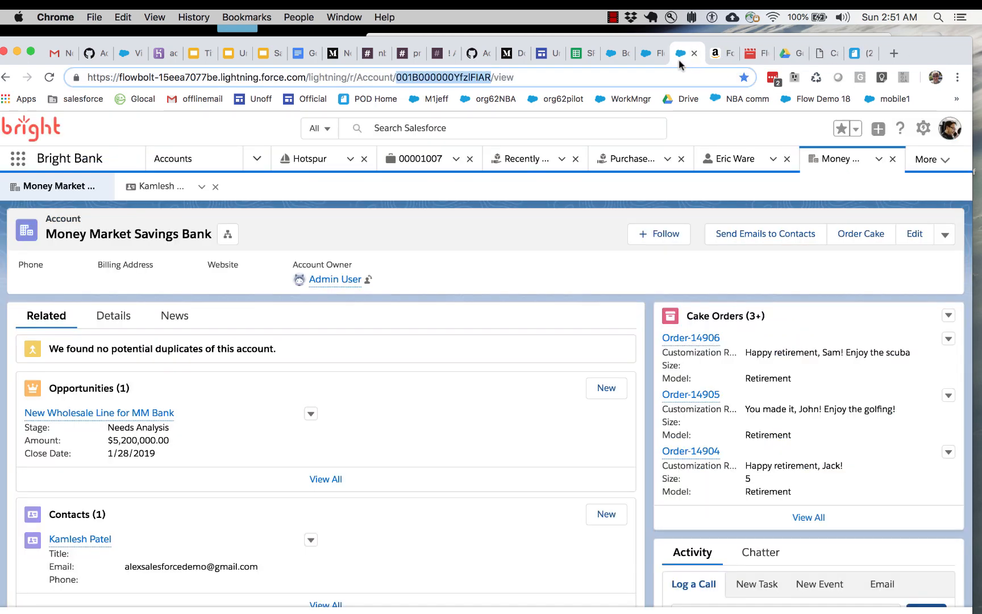
Step: Debug the flow with the record ID from the family account's page address entered in the recordId input variable
left_click(643, 53)
left_click(836, 163)
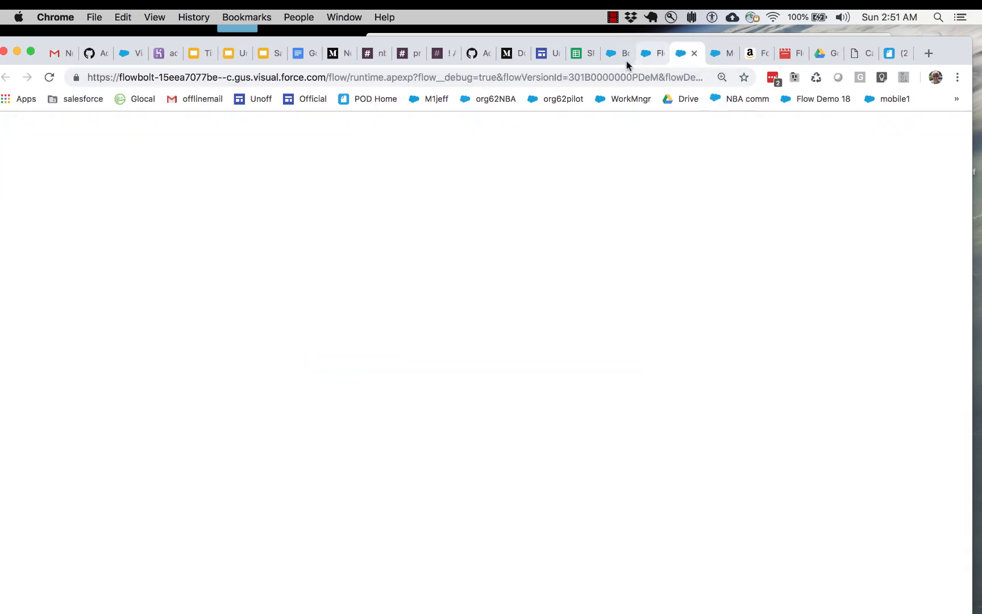
left_click(611, 57)
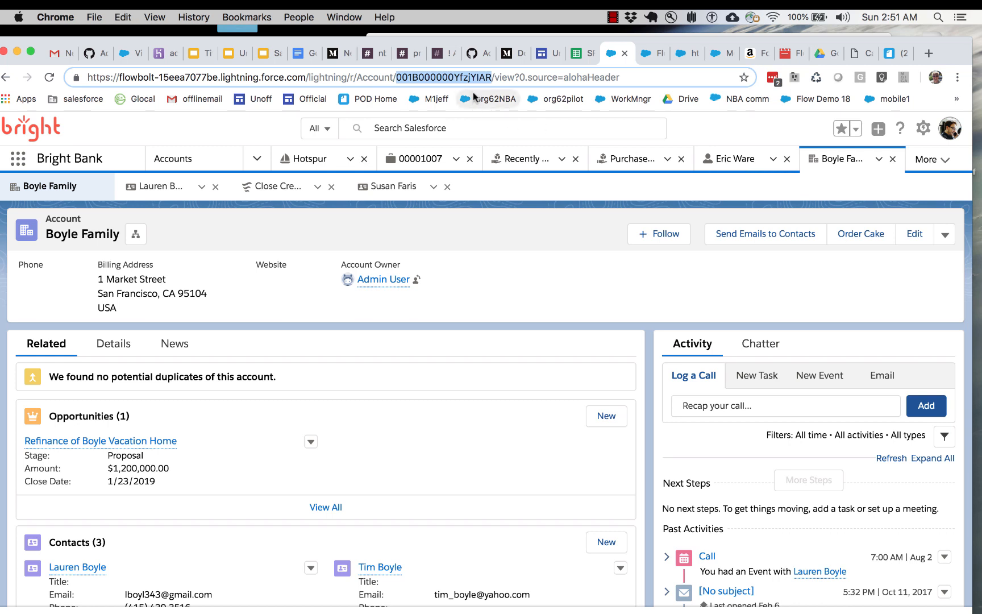
left_click(680, 56)
left_click(434, 448)
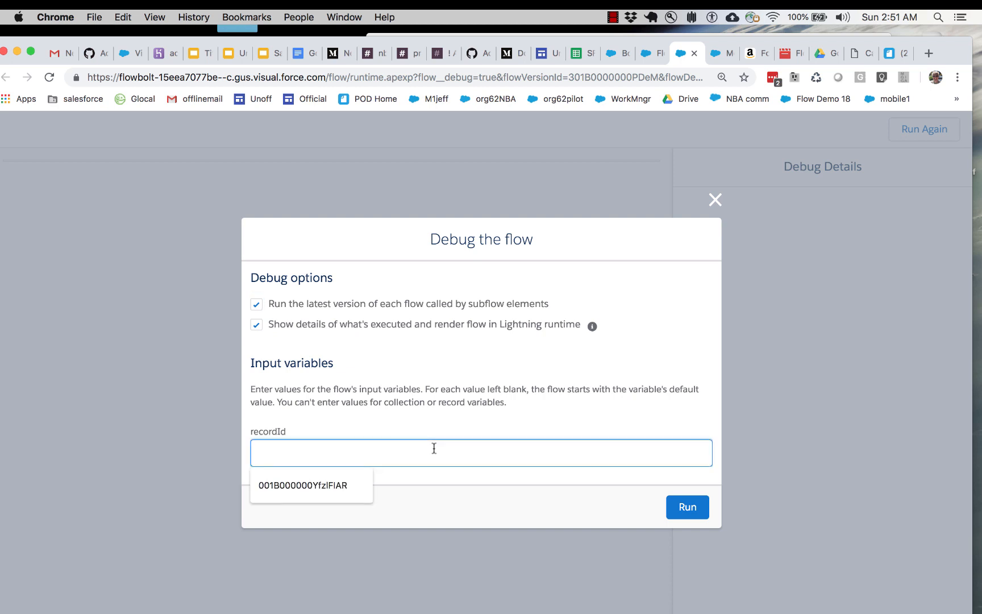
type("001B000000YfzjYIAR")
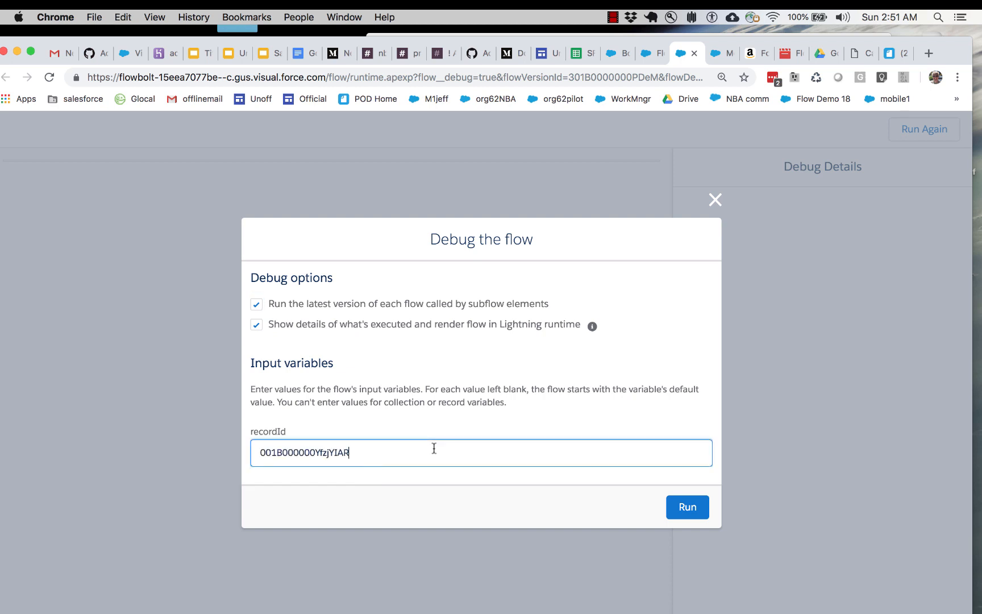
left_click(687, 506)
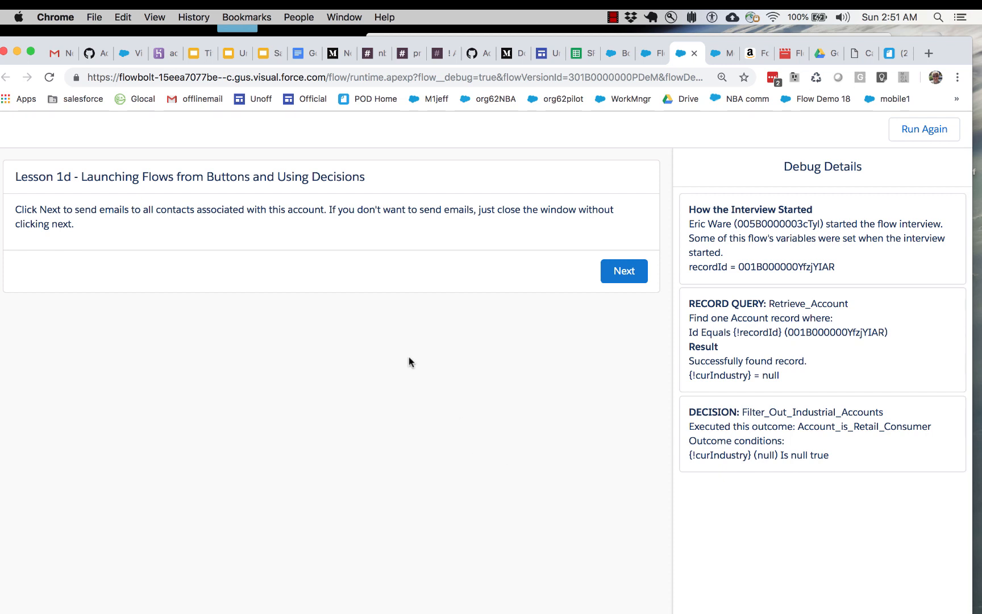
Step: Continue past the confirmation screen to send the contact emails, and open the new message in the Gmail inbox
left_click_drag(86, 229, 8, 213)
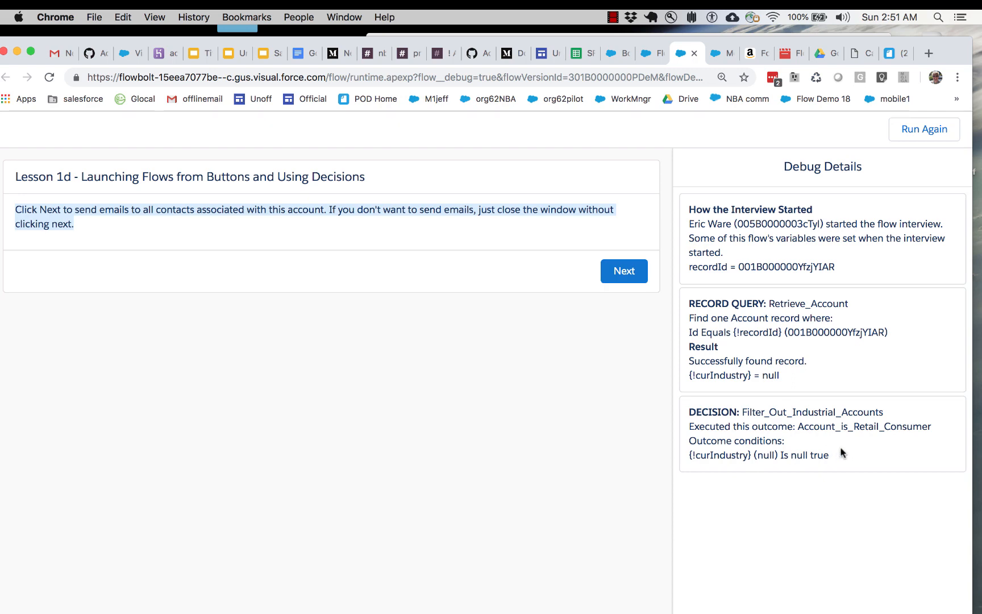
left_click(628, 271)
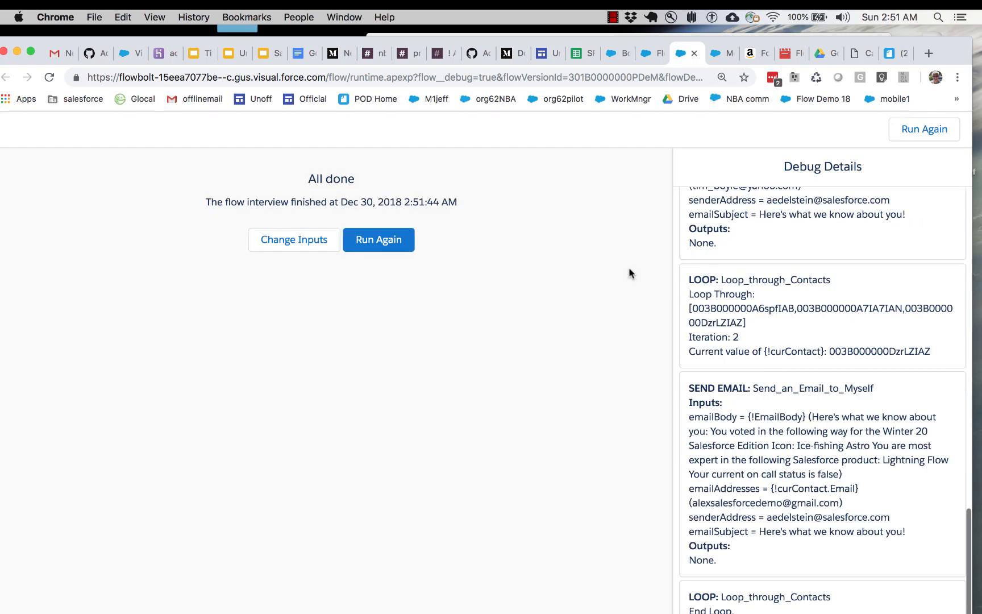
scroll(770, 399, "up", 1)
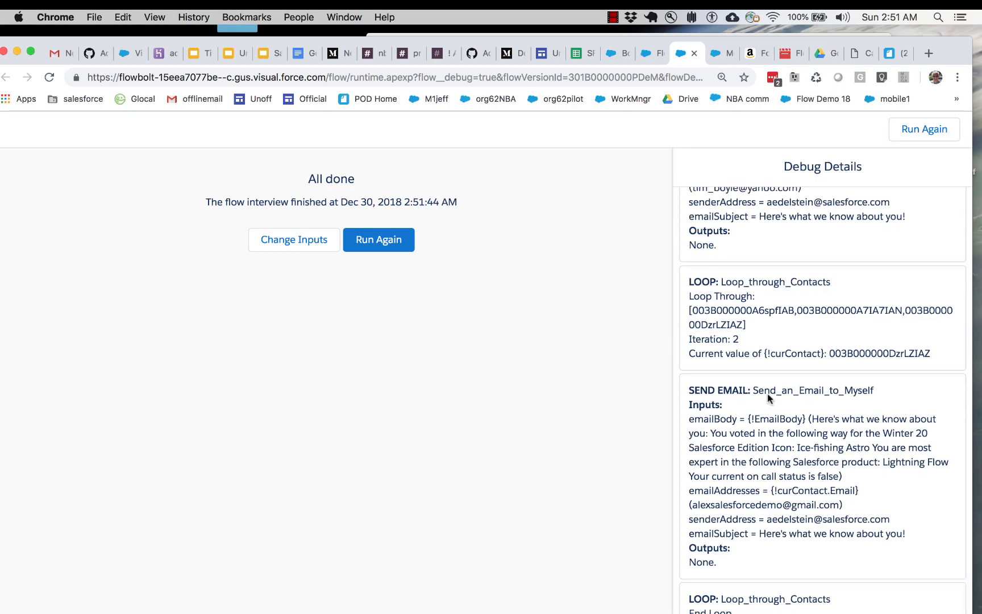
scroll(768, 398, "up", 10)
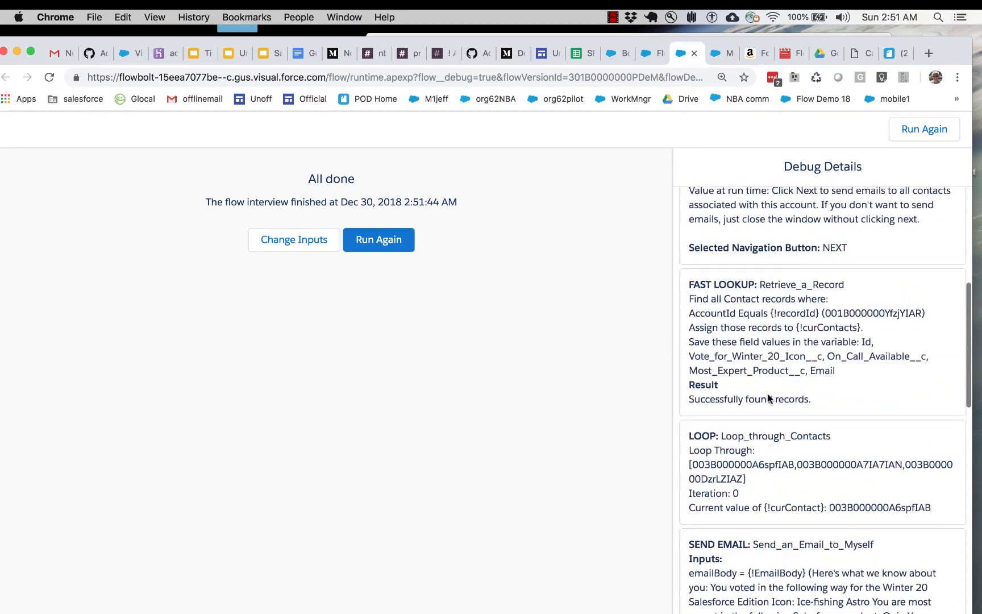
scroll(768, 398, "down", 5)
key("ctrl+Right")
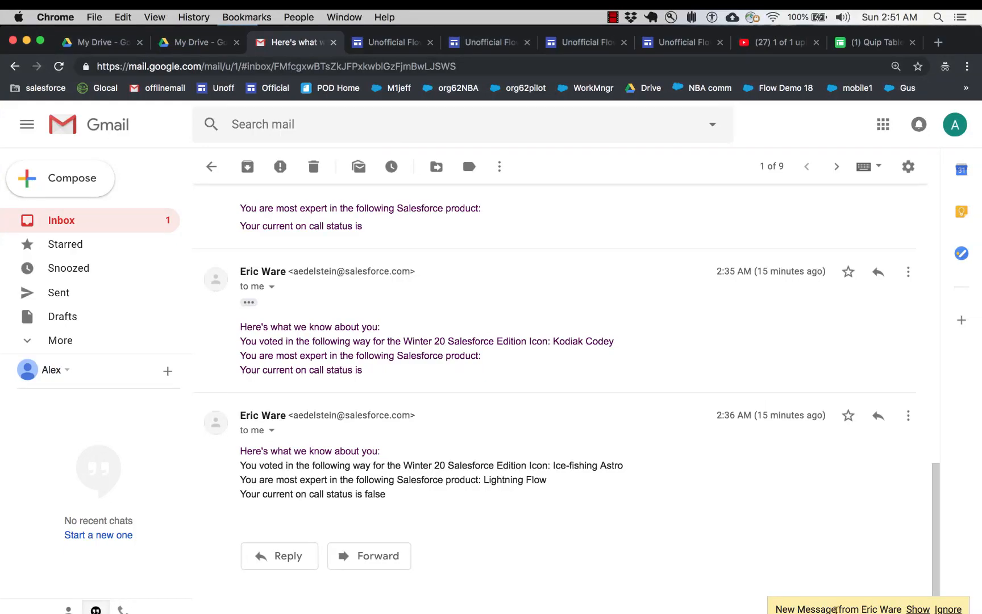
left_click(918, 608)
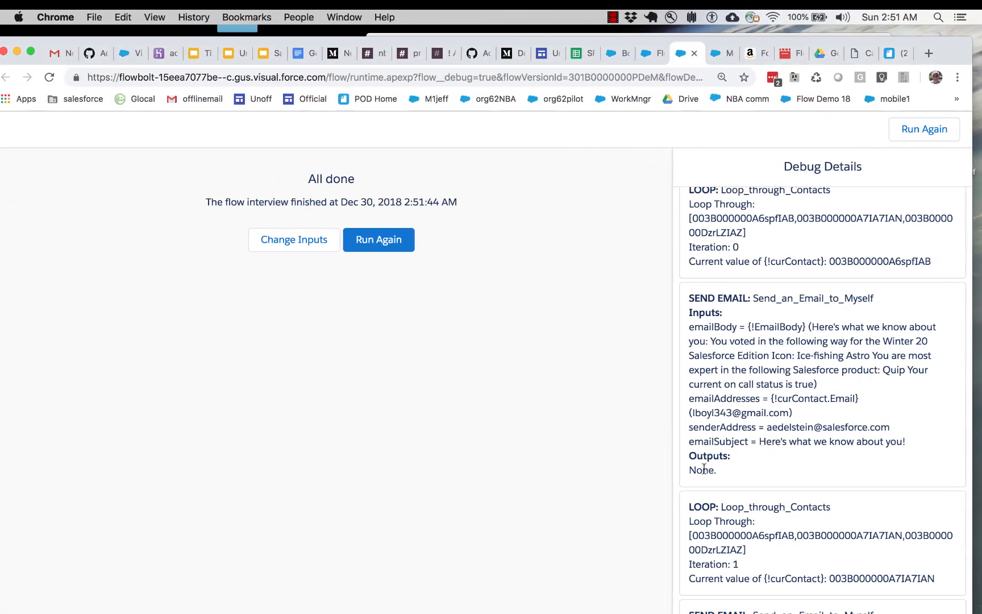
Step: Review the debug details for the decision outcome, contact lookup and each loop iteration's email inputs and outputs, and close the run
scroll(772, 325, "up", 10)
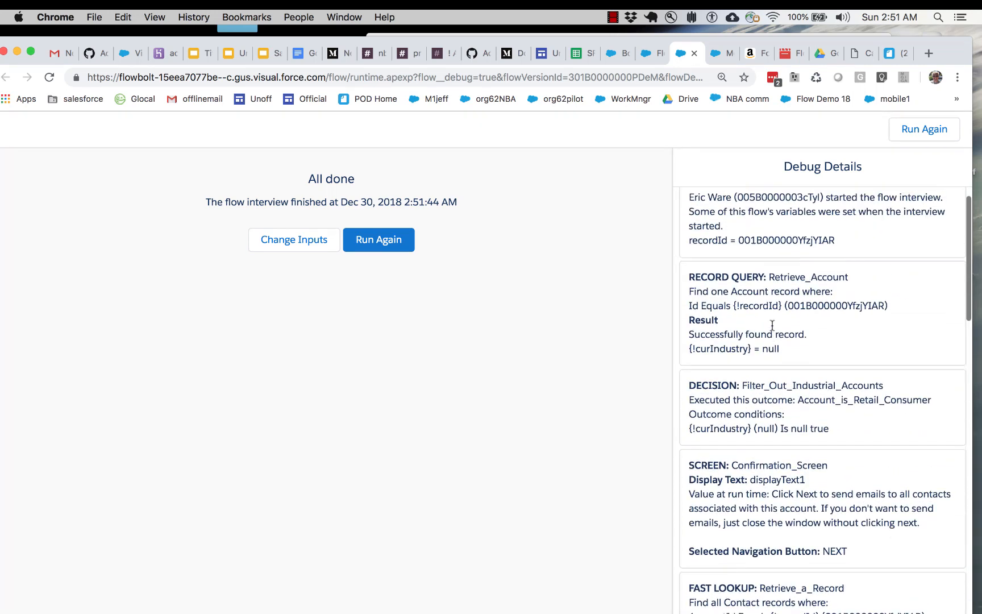
scroll(771, 325, "down", 6)
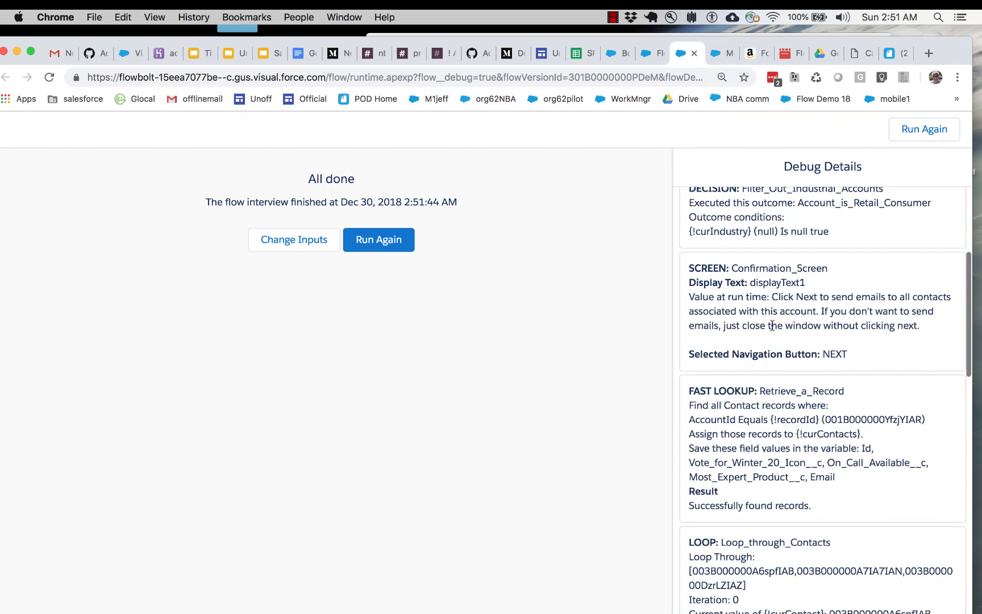
scroll(771, 325, "down", 5)
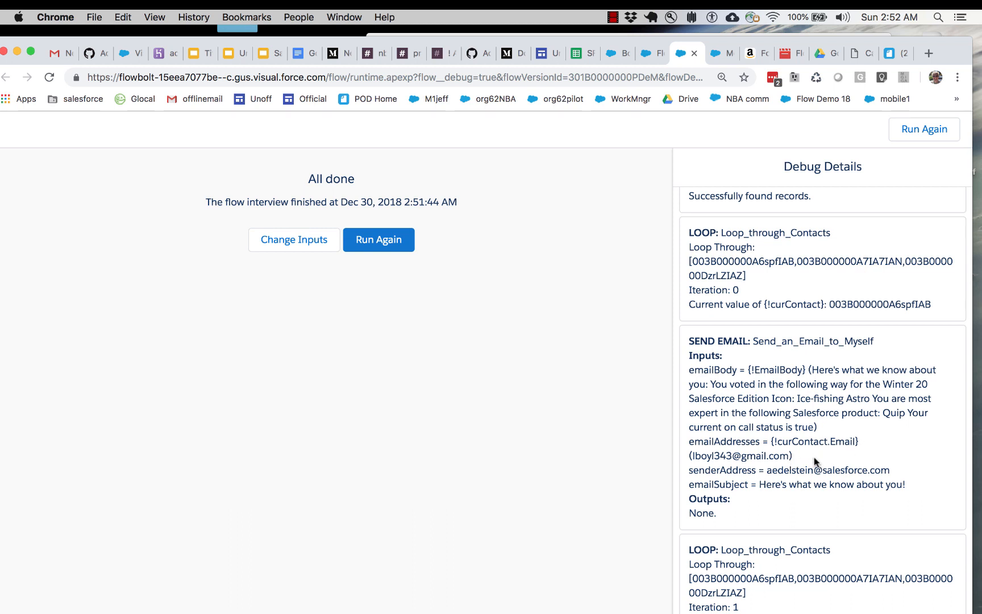
left_click_drag(816, 460, 685, 460)
left_click_drag(729, 510, 687, 513)
scroll(769, 528, "down", 3)
scroll(770, 528, "down", 4)
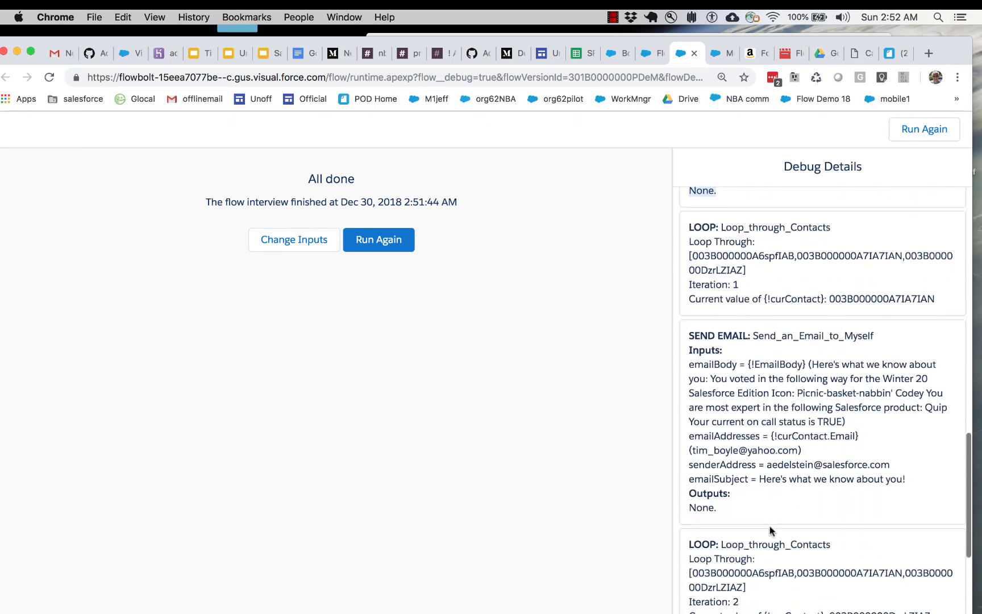
scroll(776, 397, "up", 1)
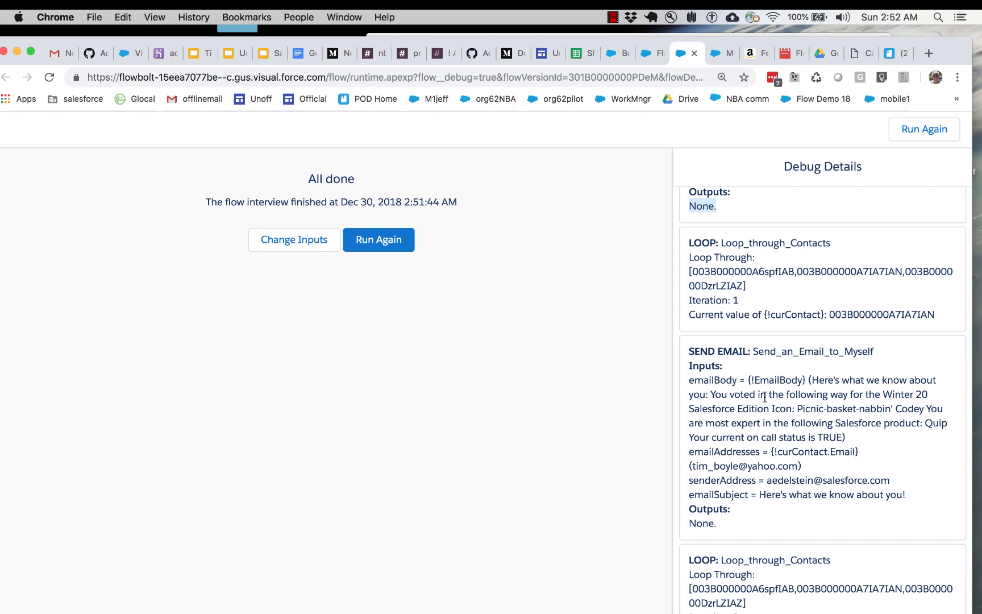
left_click(694, 57)
Step: Revisit the family account's page, examine the recordId variable's input availability in the flow, and leave it unedited
left_click(649, 55)
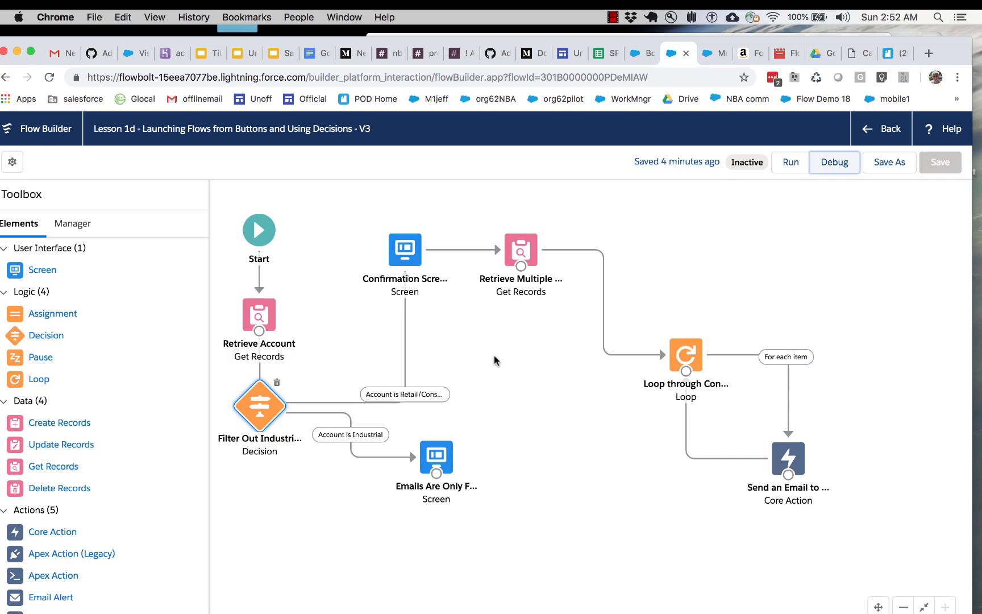
left_click(636, 56)
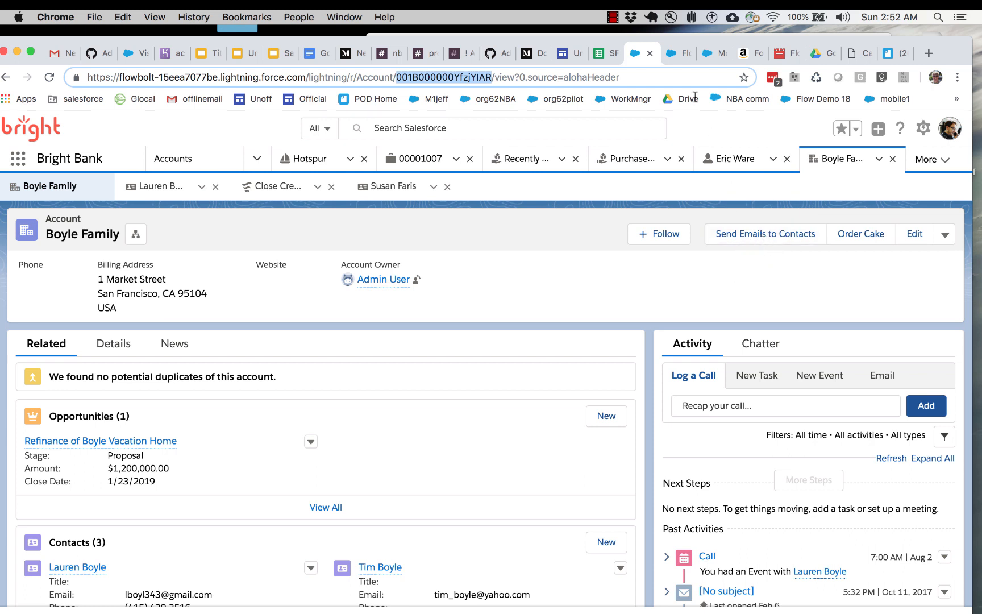
left_click(676, 53)
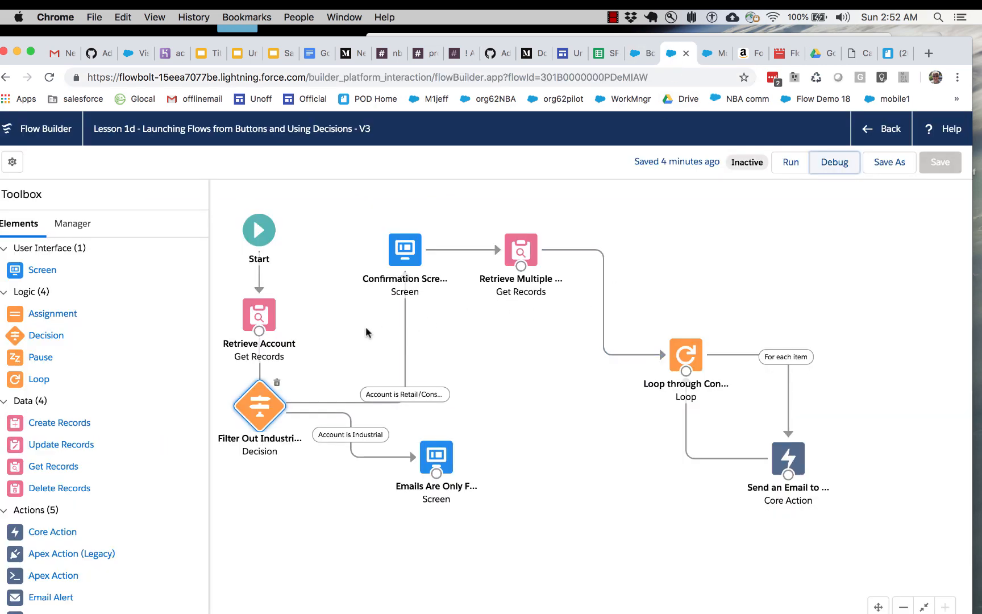
left_click(72, 224)
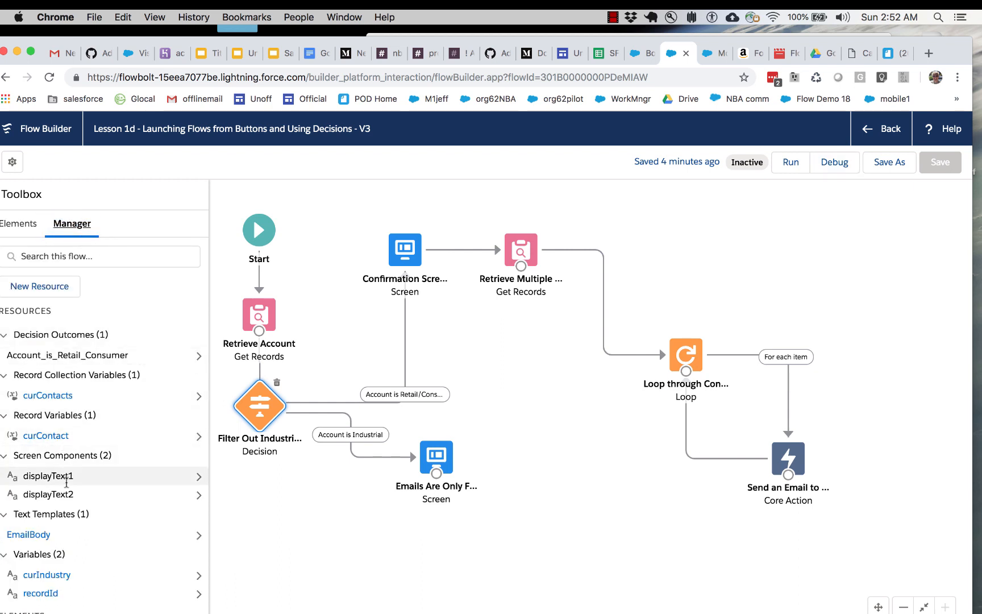
left_click(49, 594)
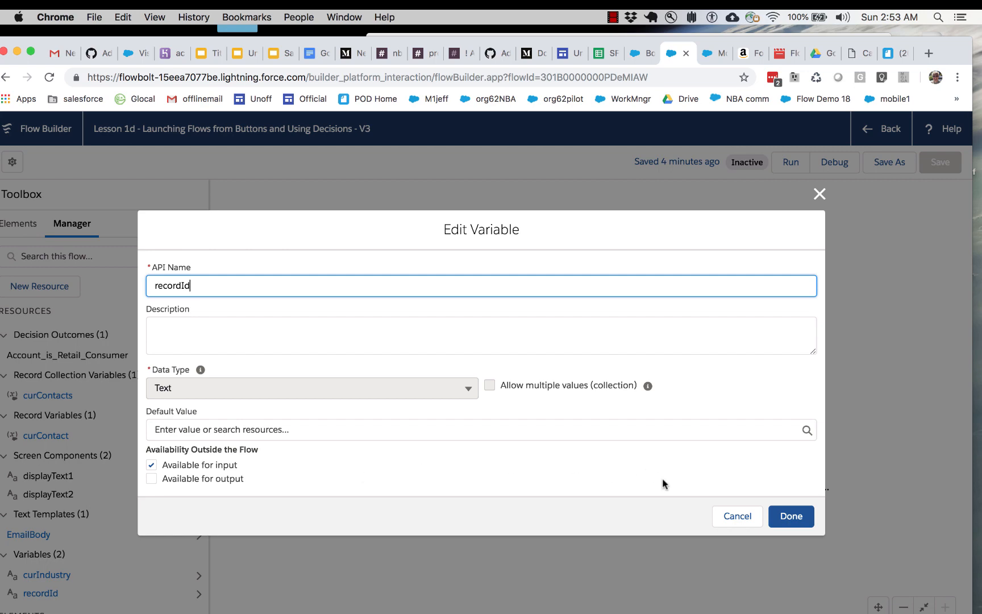
left_click(728, 516)
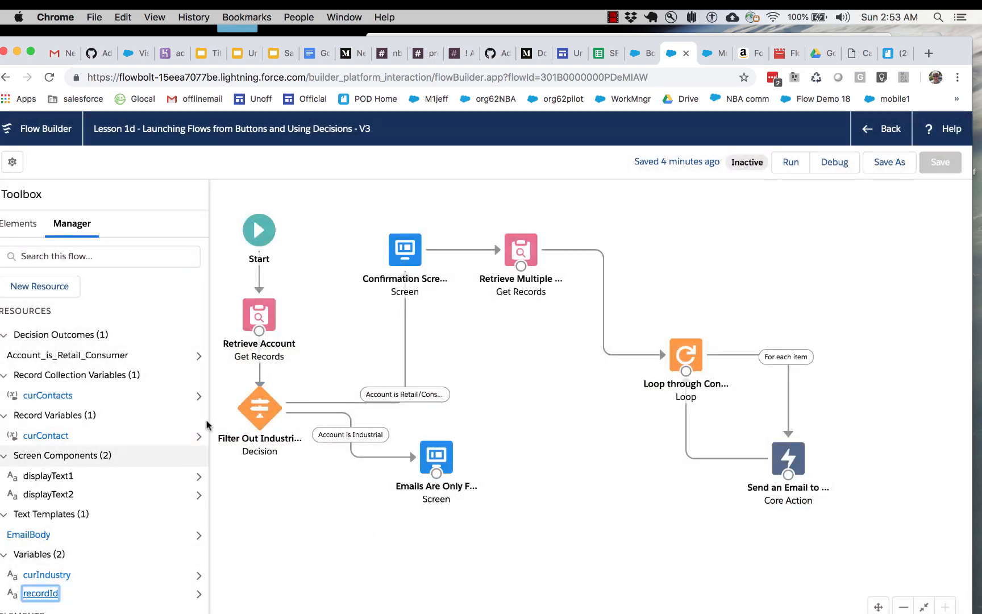
Step: Examine the Retrieve Account element's Id filter and the variable that stores the Industry field, and leave it unedited
double_click(267, 310)
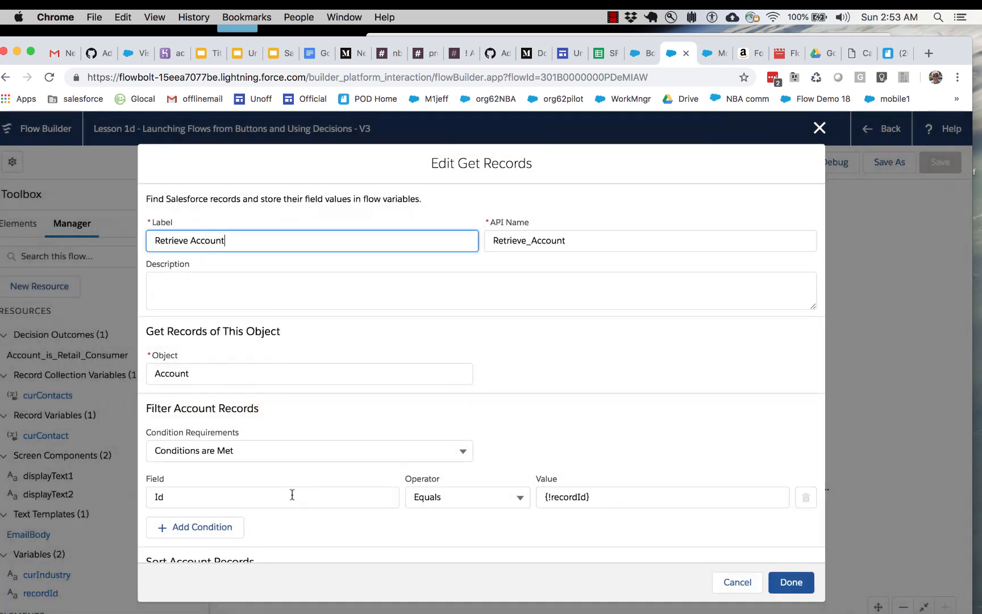
scroll(278, 500, "down", 10)
scroll(246, 518, "down", 1)
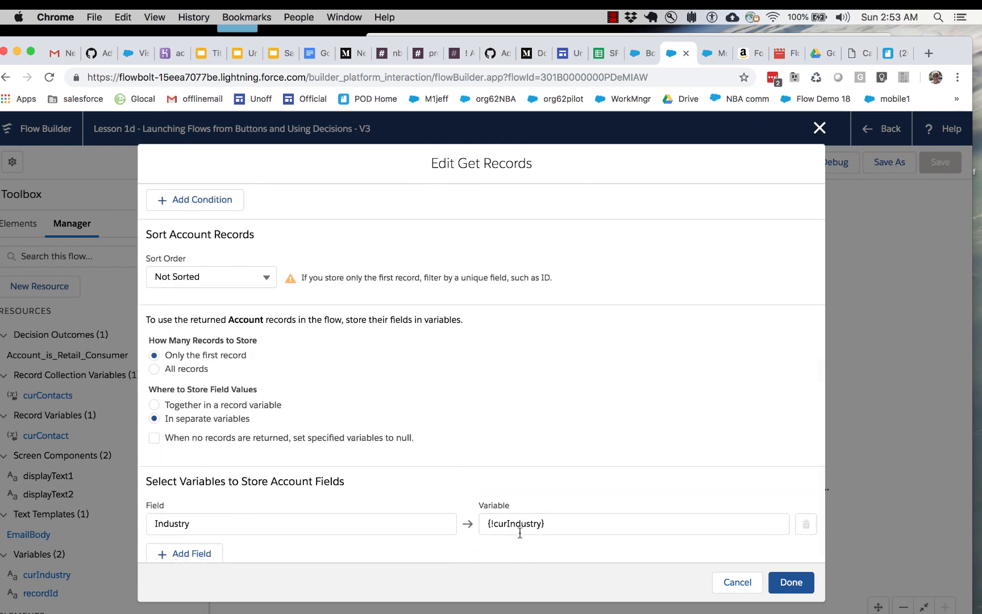
left_click(736, 581)
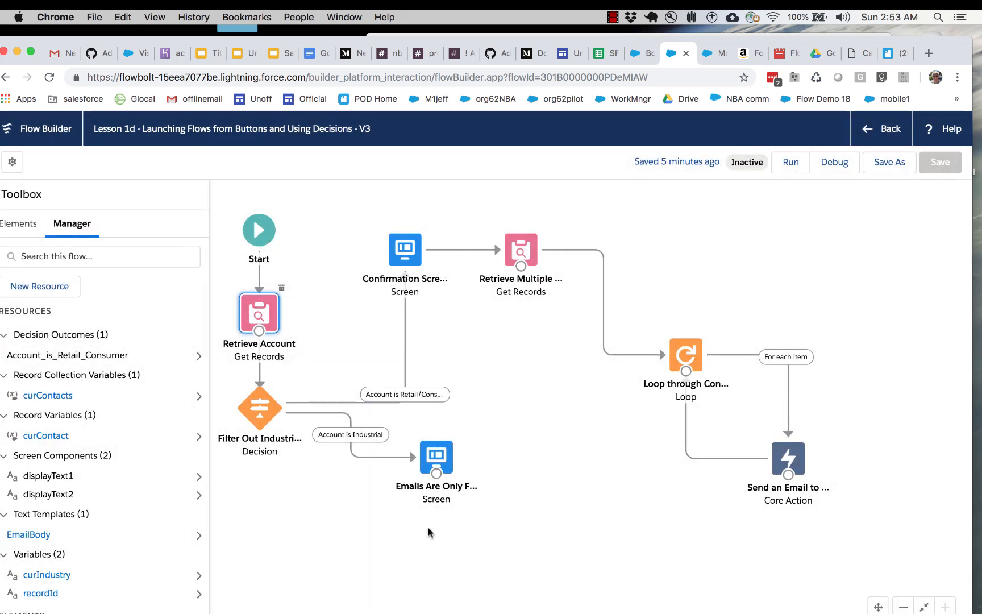
Step: Compare both outcomes of the Filter Out Industrial Accounts decision, add a blank extra outcome and delete it again
double_click(259, 406)
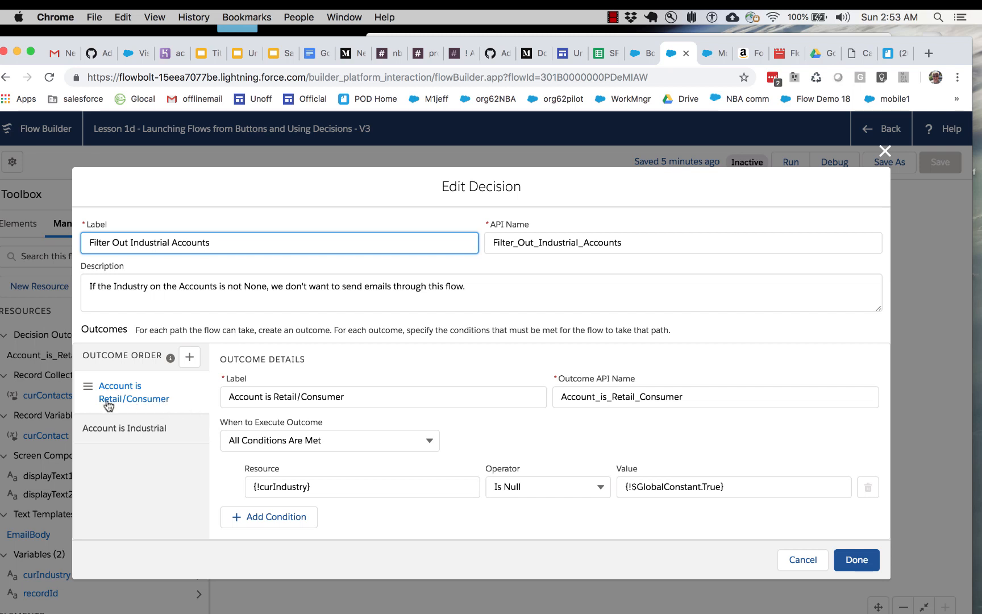
left_click(135, 429)
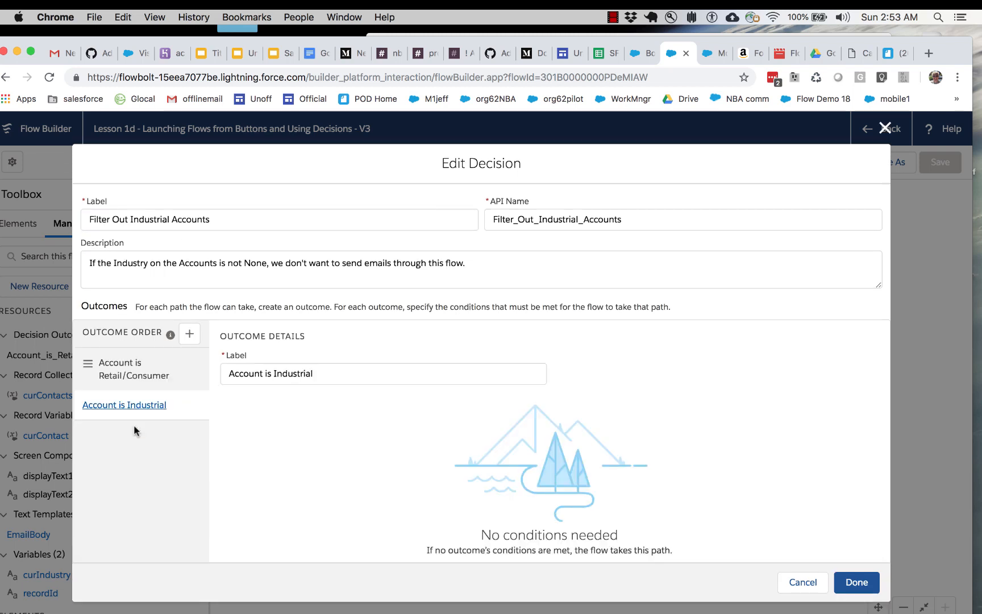
left_click(136, 377)
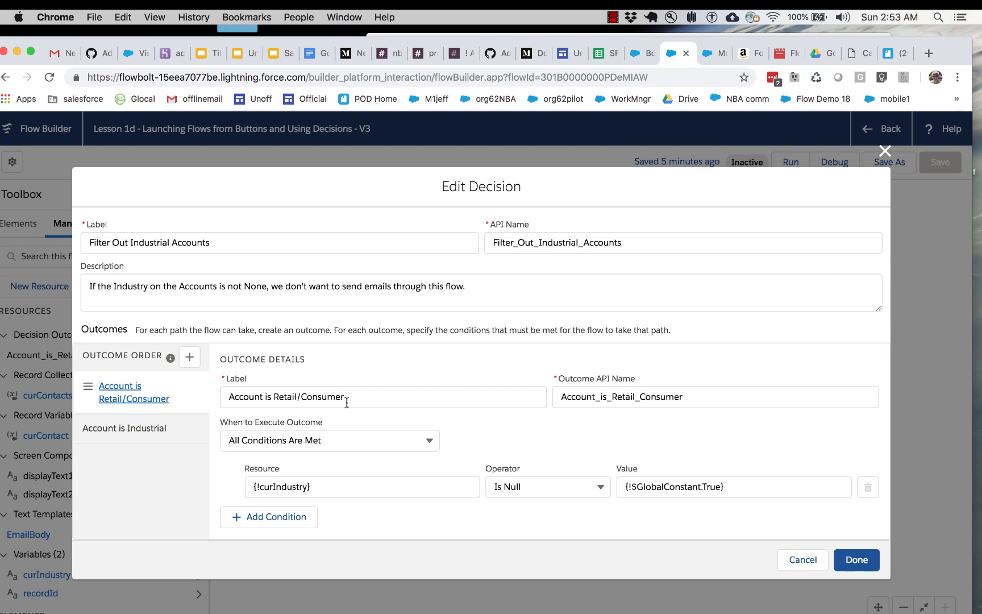
left_click(190, 357)
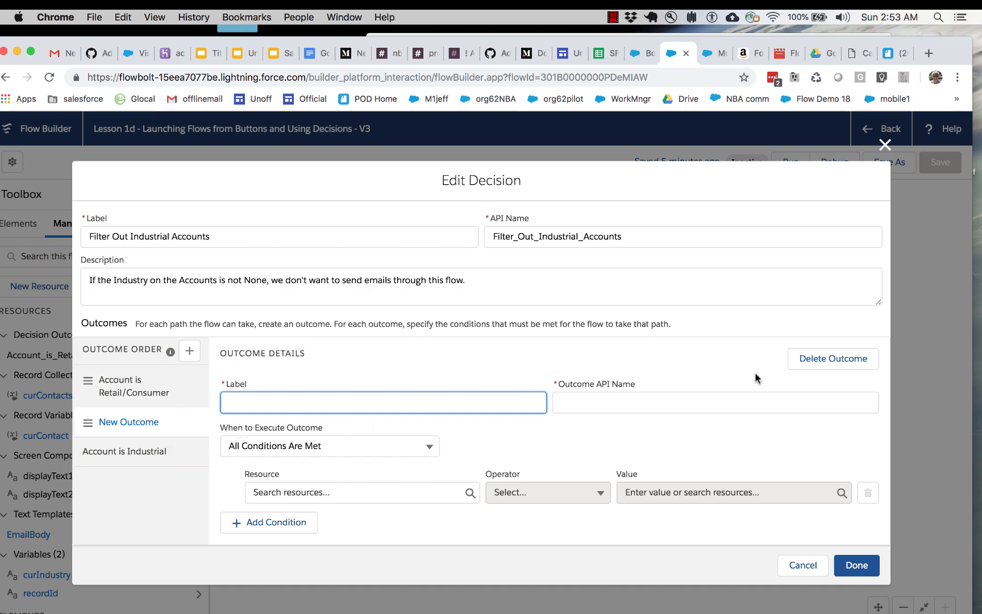
left_click(817, 360)
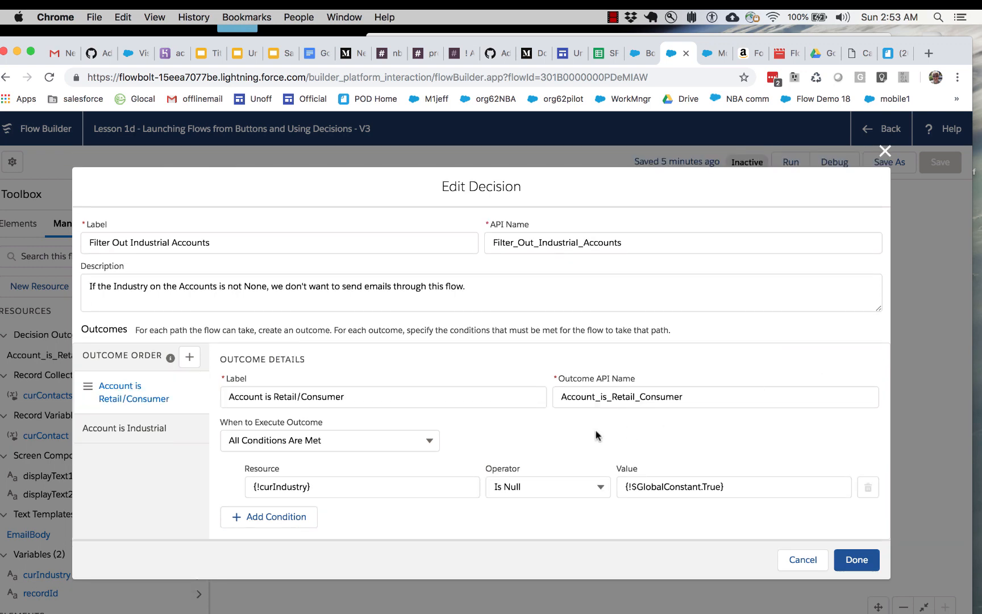
left_click(859, 547)
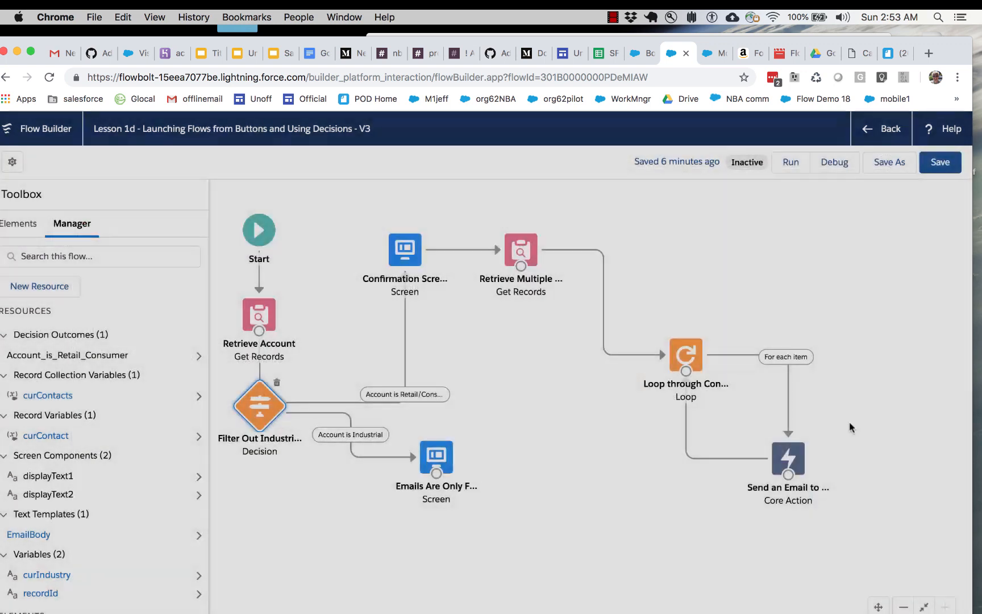
Step: Save the flow and save it again as a new version, V4
left_click(940, 164)
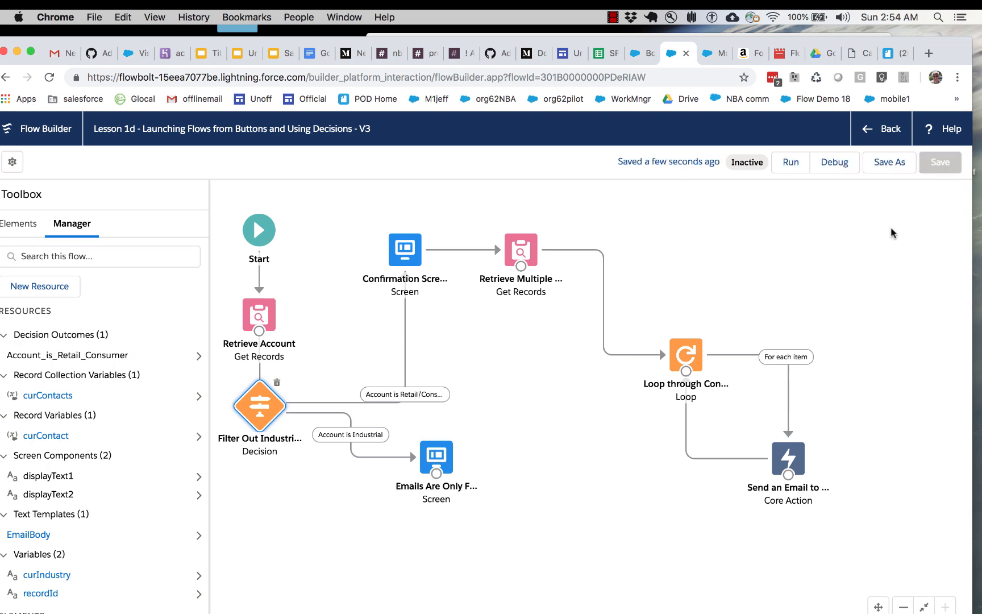
left_click(890, 165)
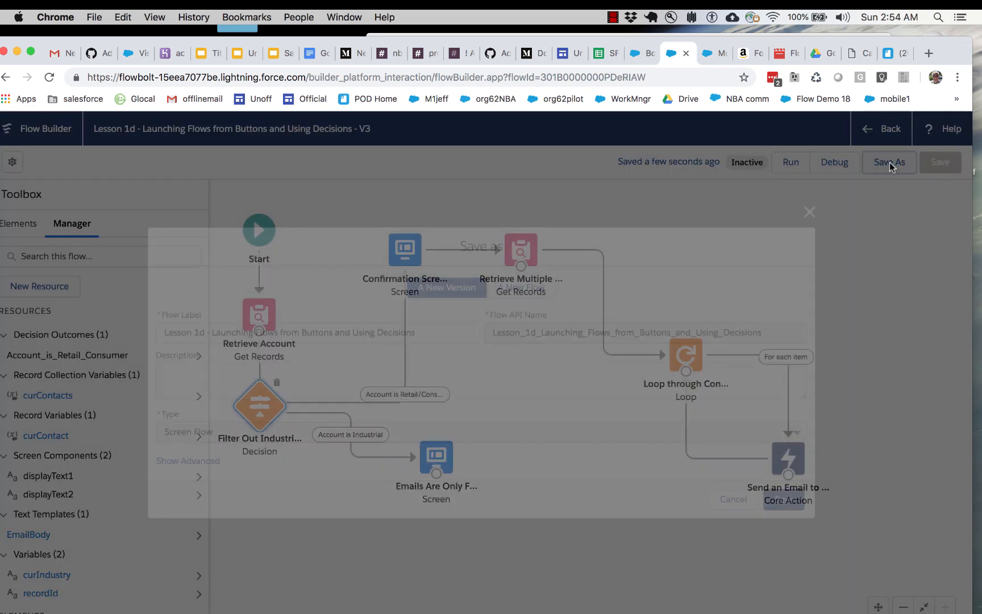
left_click(788, 502)
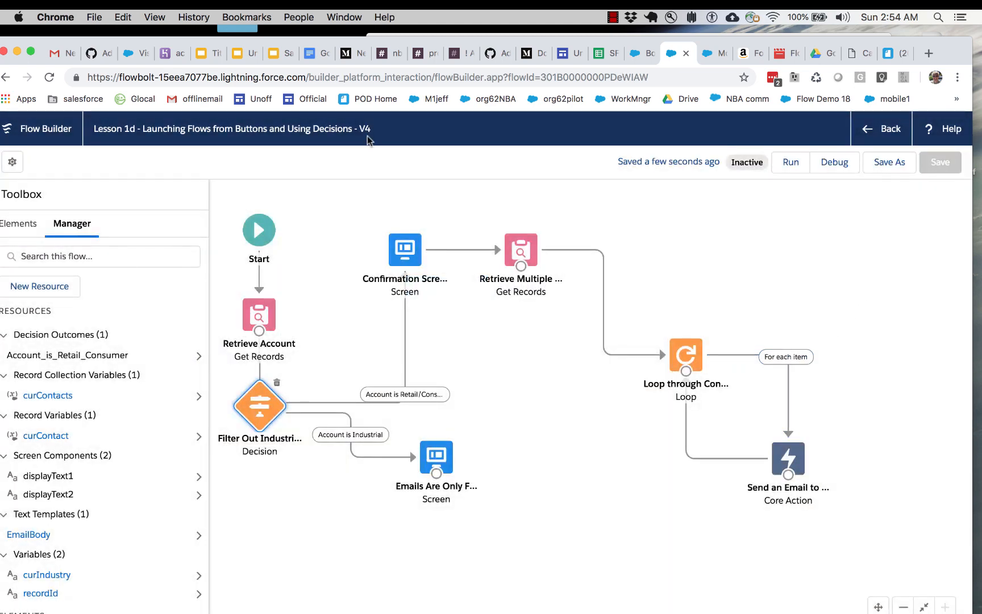
Step: Leave the flow builder and activate version 4 of the "Lesson 1d - Launching Flows from Buttons and Using Decisions" flow
left_click(882, 129)
scroll(479, 475, "down", 3)
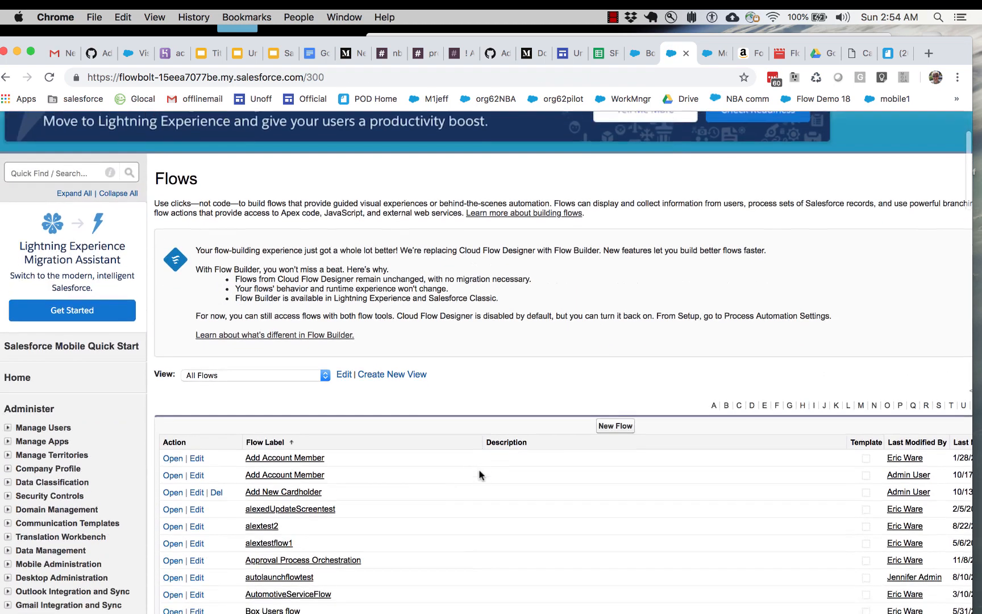
left_click(956, 430)
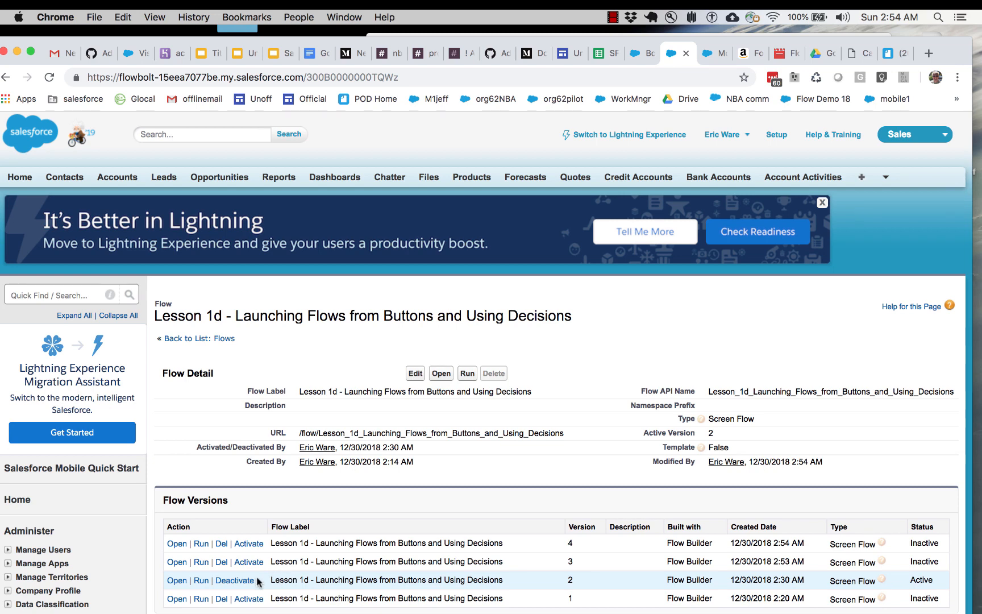
left_click_drag(260, 581, 216, 580)
left_click(249, 544)
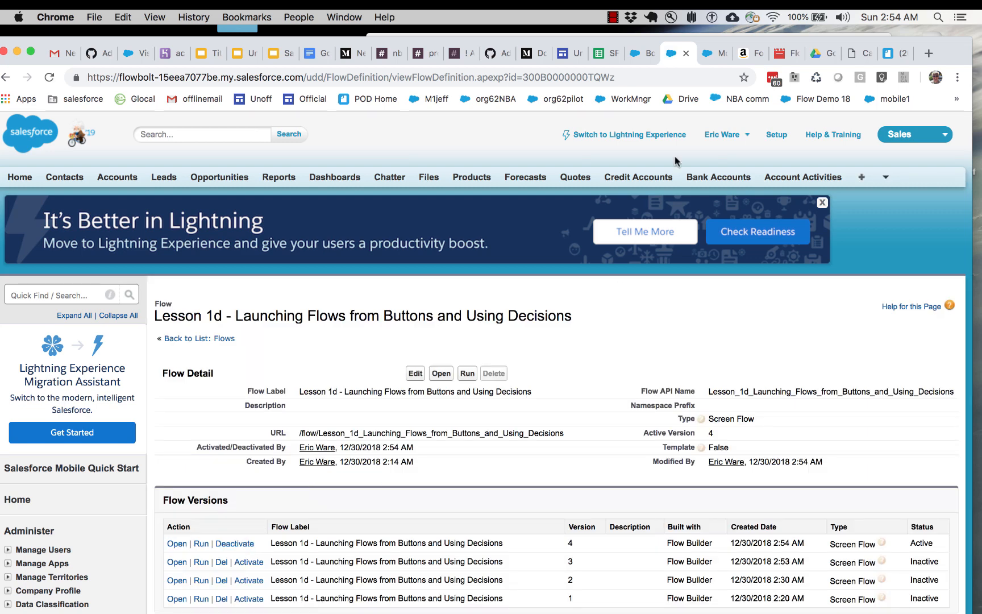
Step: Test Send Emails to Contacts on the Money Market Savings Bank account, read the flow's message and close it
left_click(709, 55)
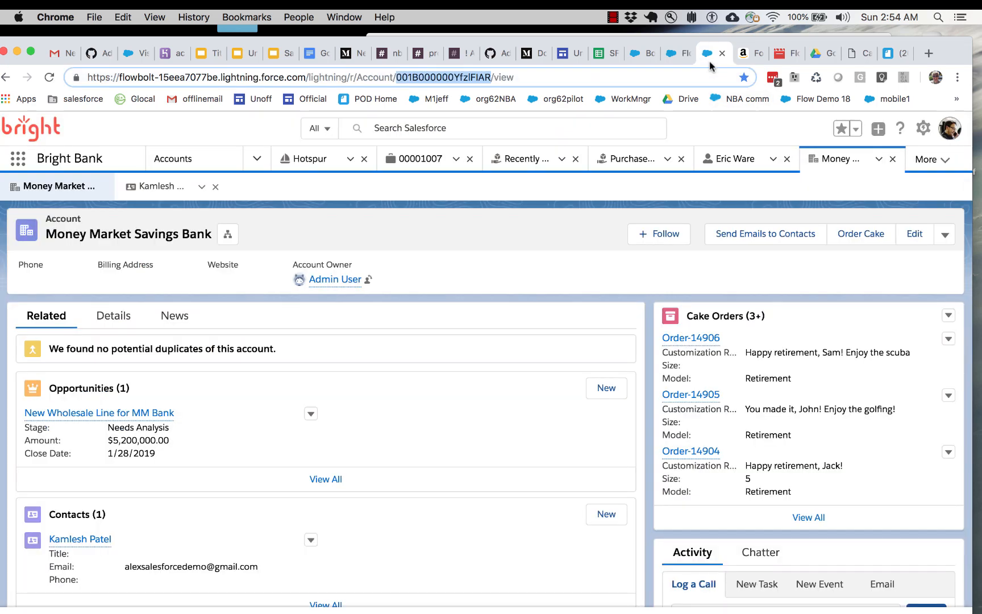
left_click(758, 237)
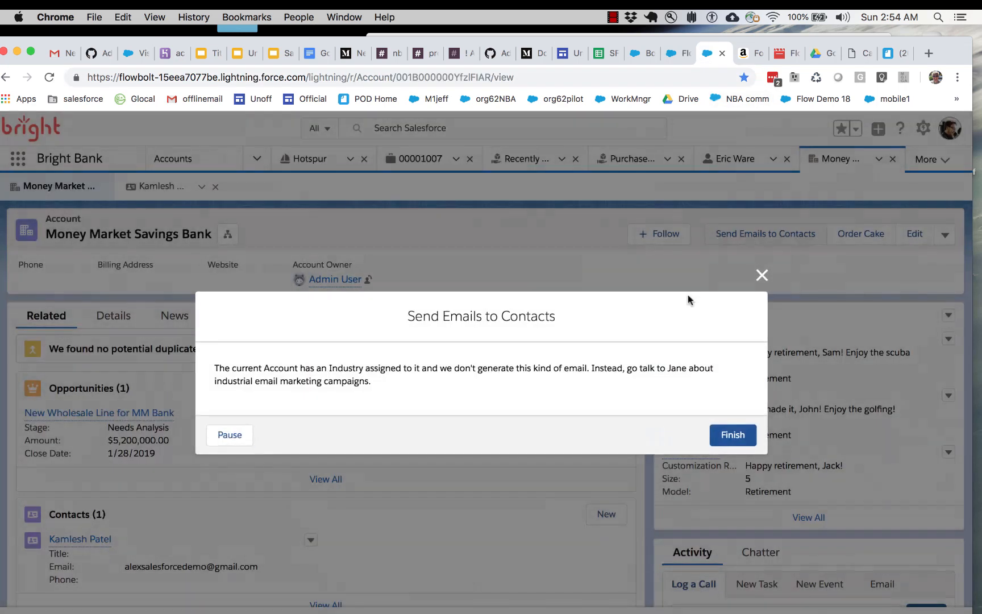
left_click_drag(378, 385, 200, 375)
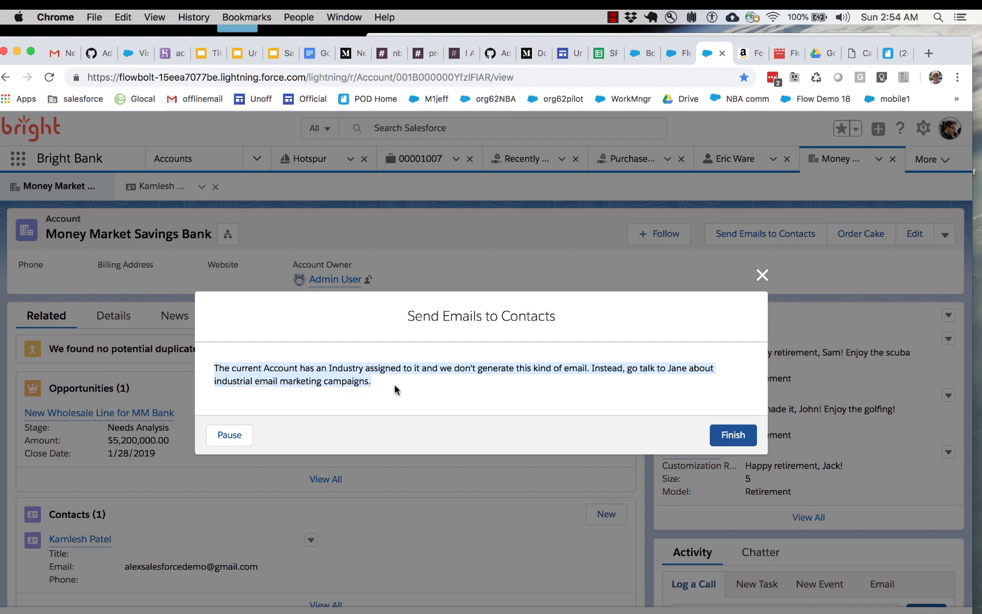
left_click(408, 388)
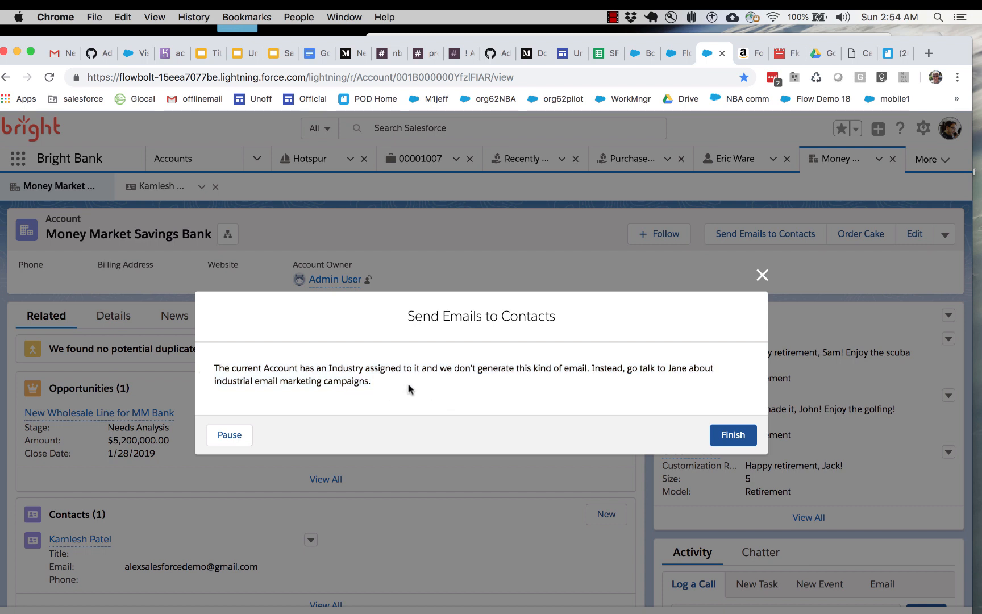
left_click_drag(380, 381, 218, 358)
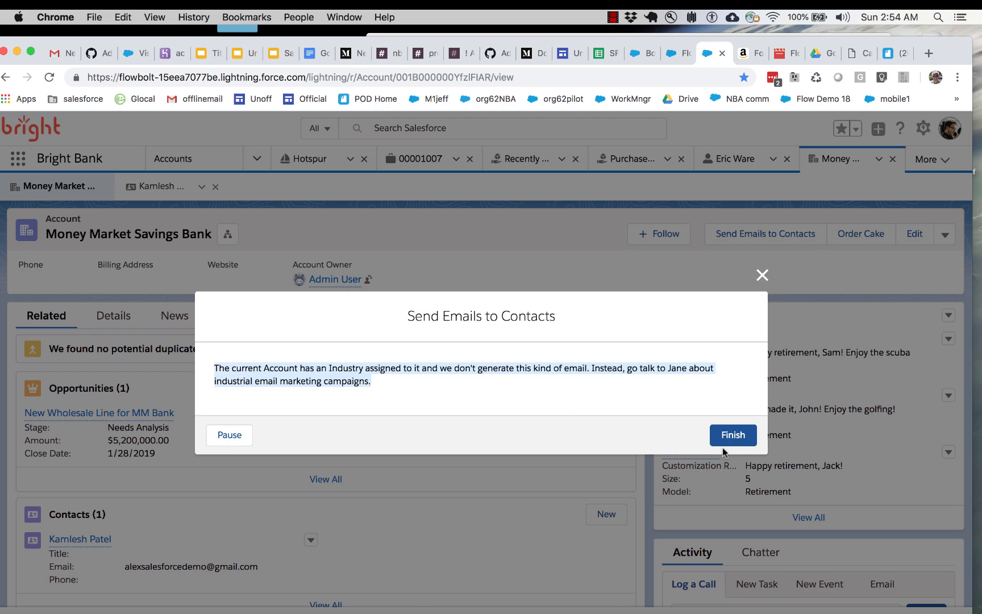
left_click(762, 287)
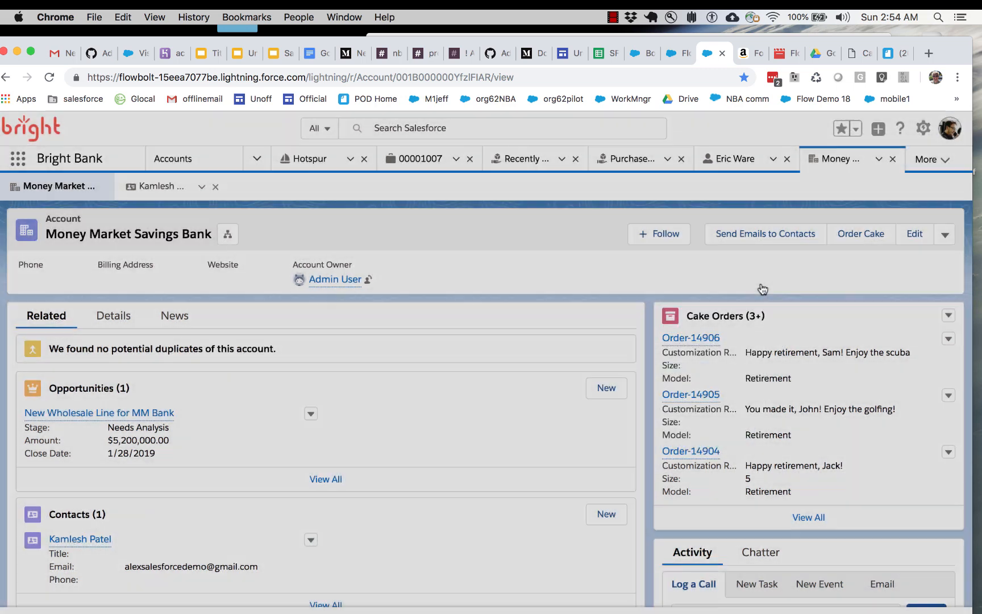
Step: Test Send Emails to Contacts on the family account, read the confirmation text and close it without sending
left_click(637, 52)
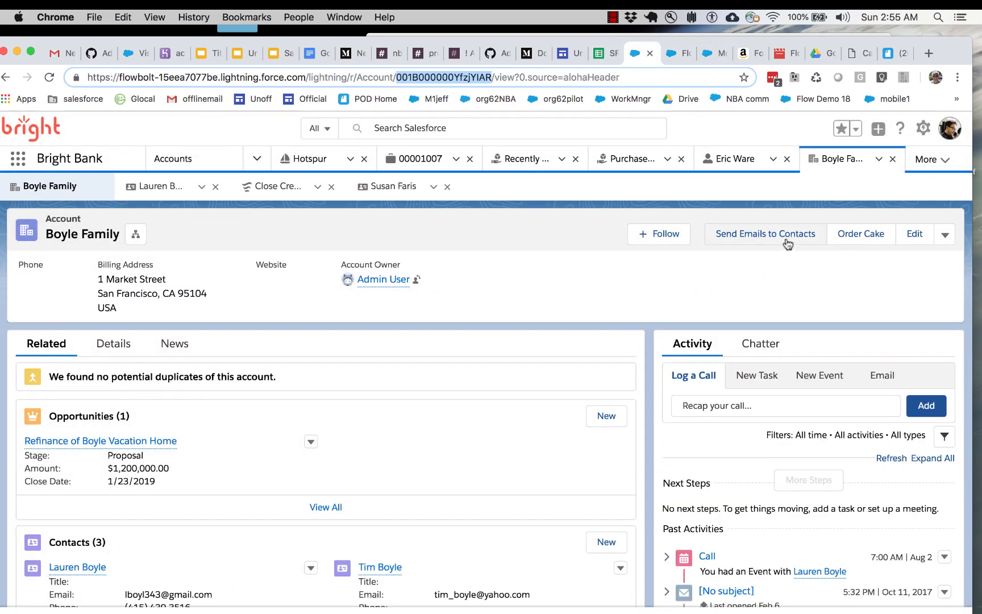
left_click(762, 234)
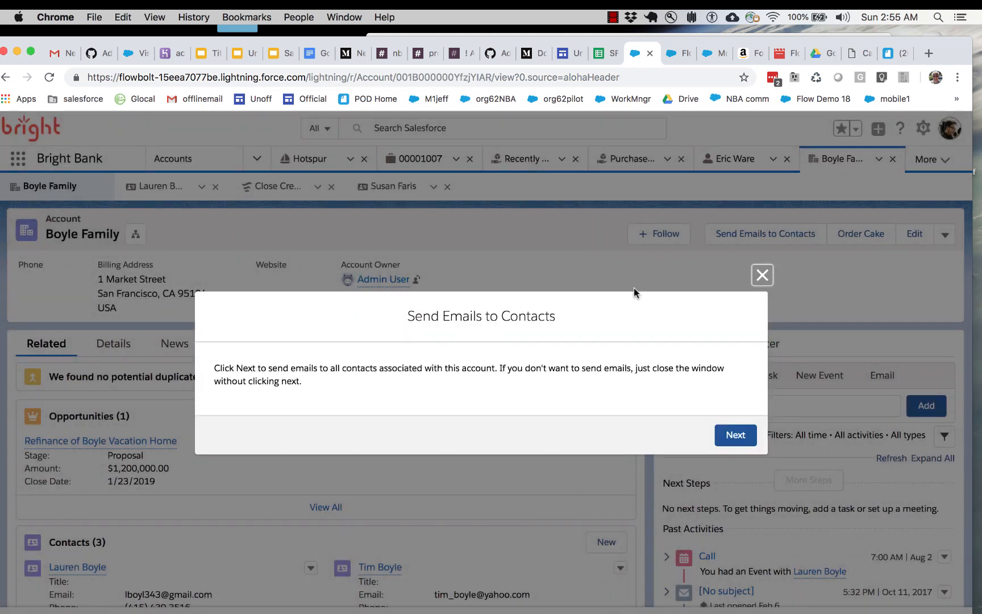
left_click_drag(222, 369, 310, 386)
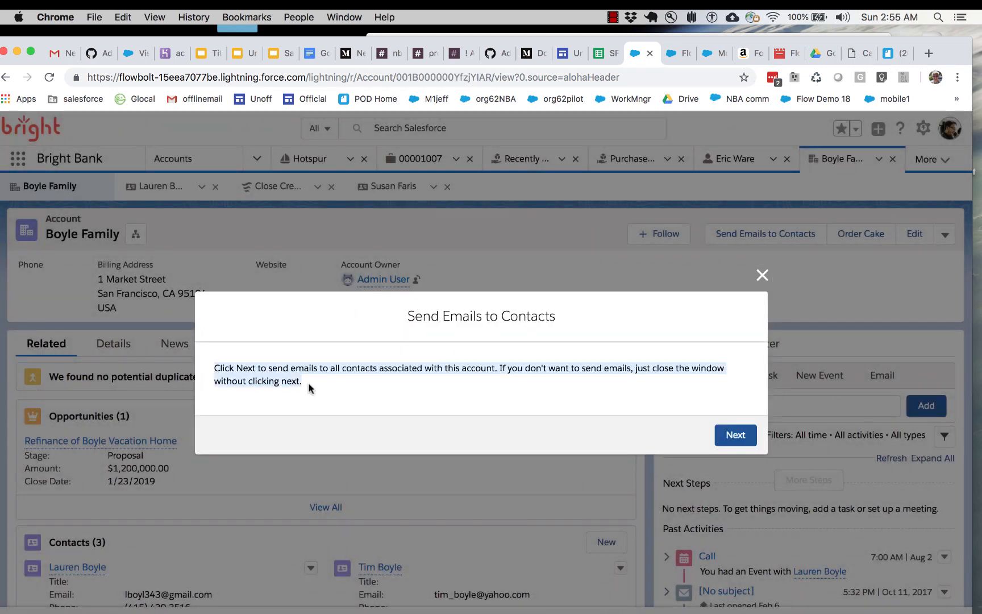
left_click(761, 275)
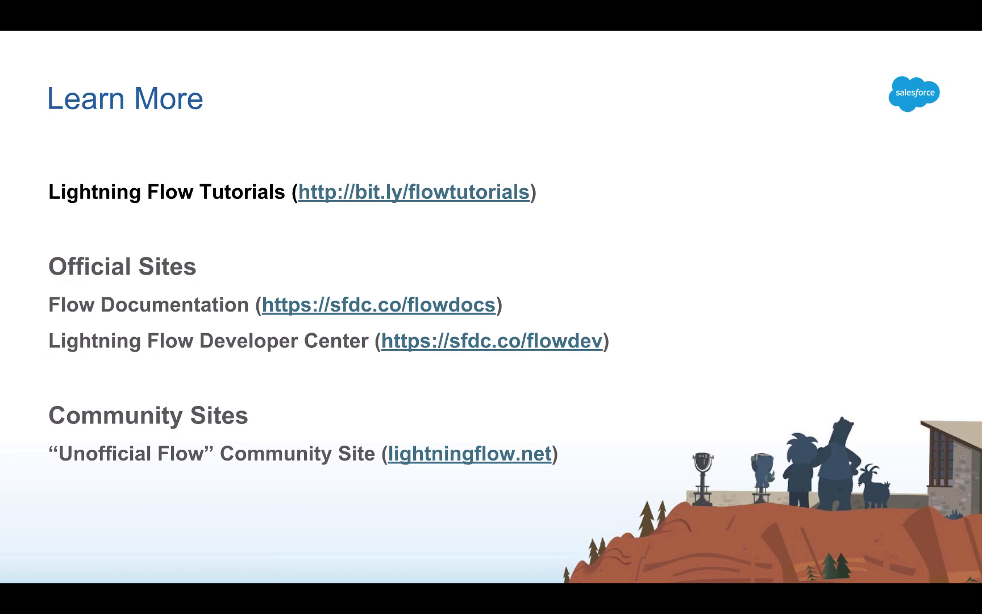
key("Escape")
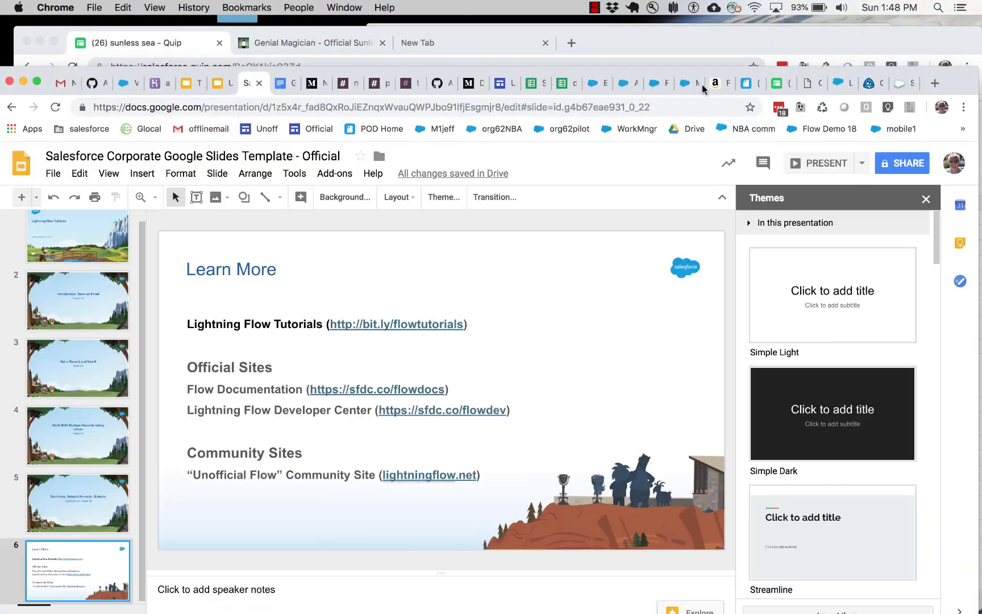